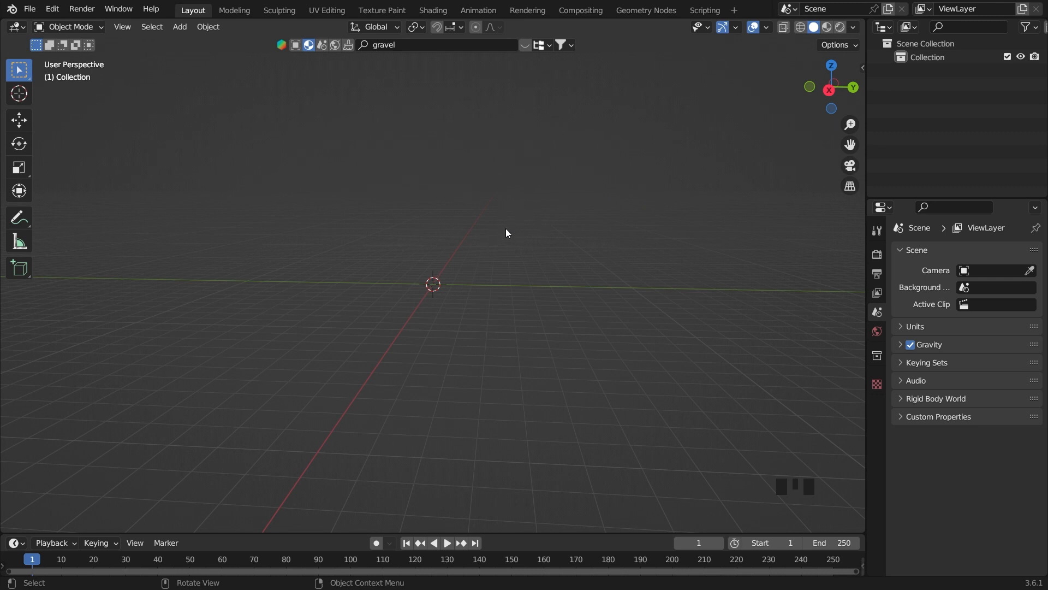
# - Switch to the front orthographic view and check the available mesh types for Landscape
pyautogui.hotkey('shift', 'a')
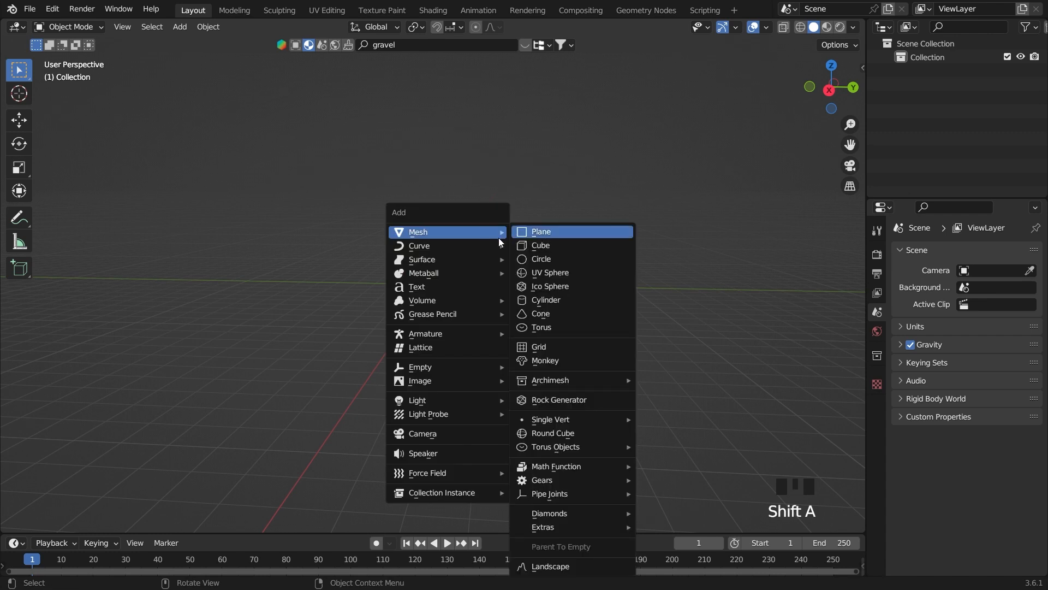
pyautogui.click(483, 153)
pyautogui.press('`')
pyautogui.press('`')
pyautogui.press('`')
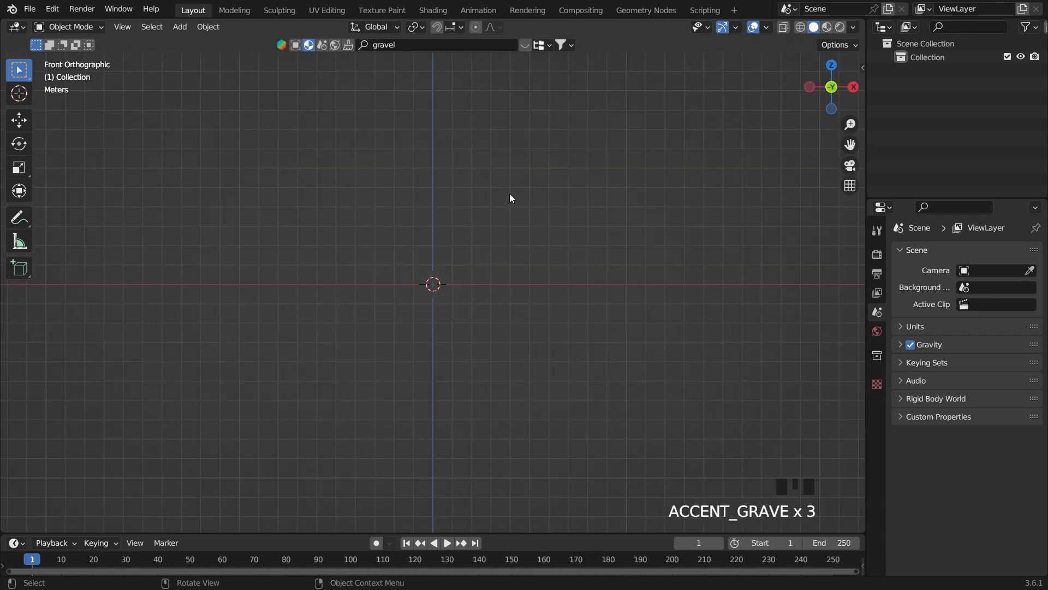
pyautogui.press('`')
pyautogui.scroll(2, 473, 210)
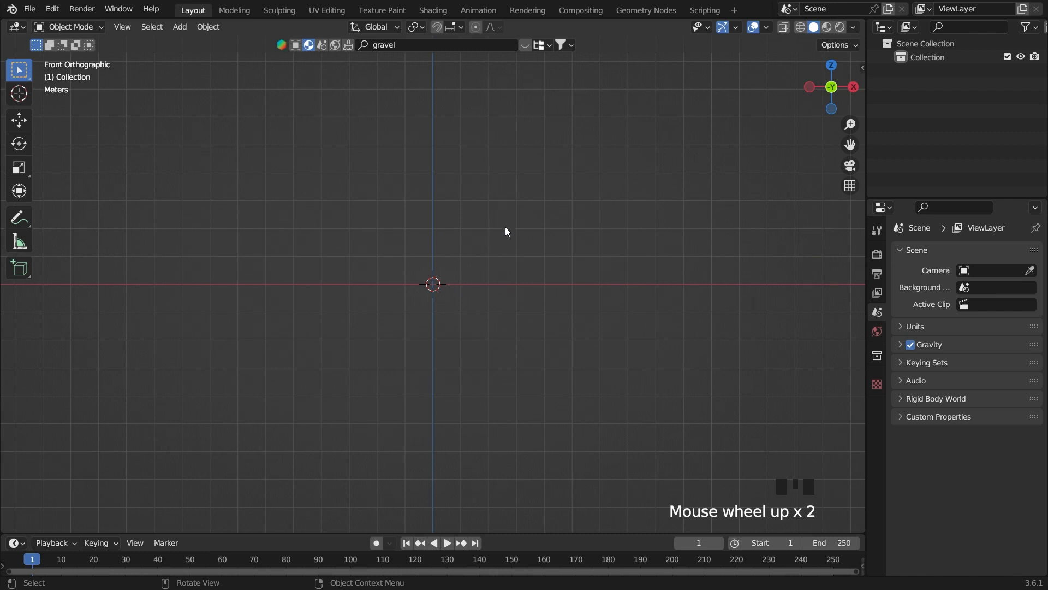
pyautogui.hotkey('shift', 'a')
pyautogui.moveTo(500, 227)
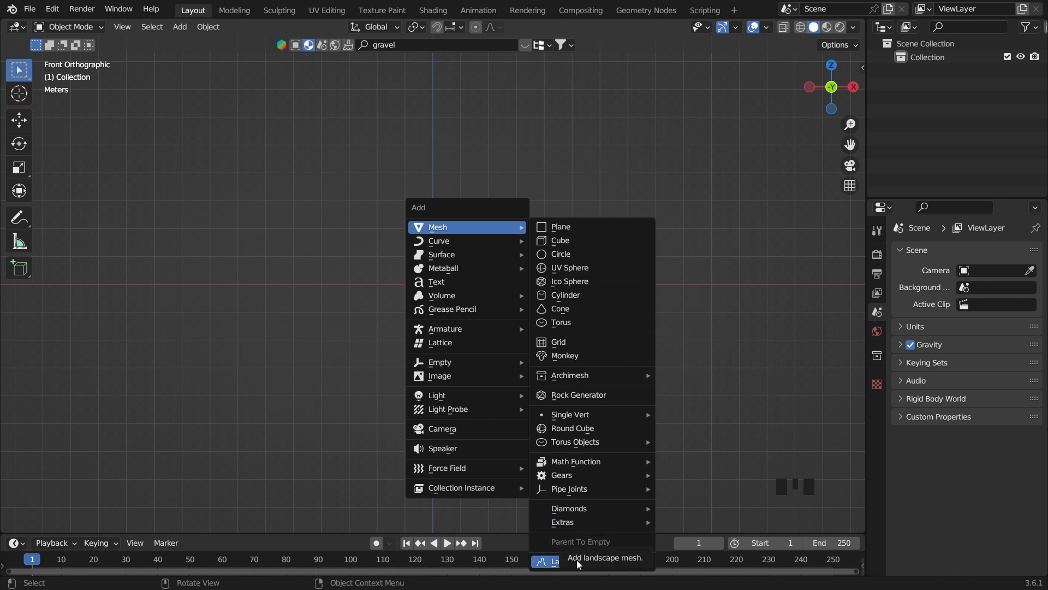
# - Search the add-ons for "lan", make sure Add Mesh: A.N.T.Landscape is enabled, and save the preferences
pyautogui.click(52, 10)
pyautogui.click(133, 200)
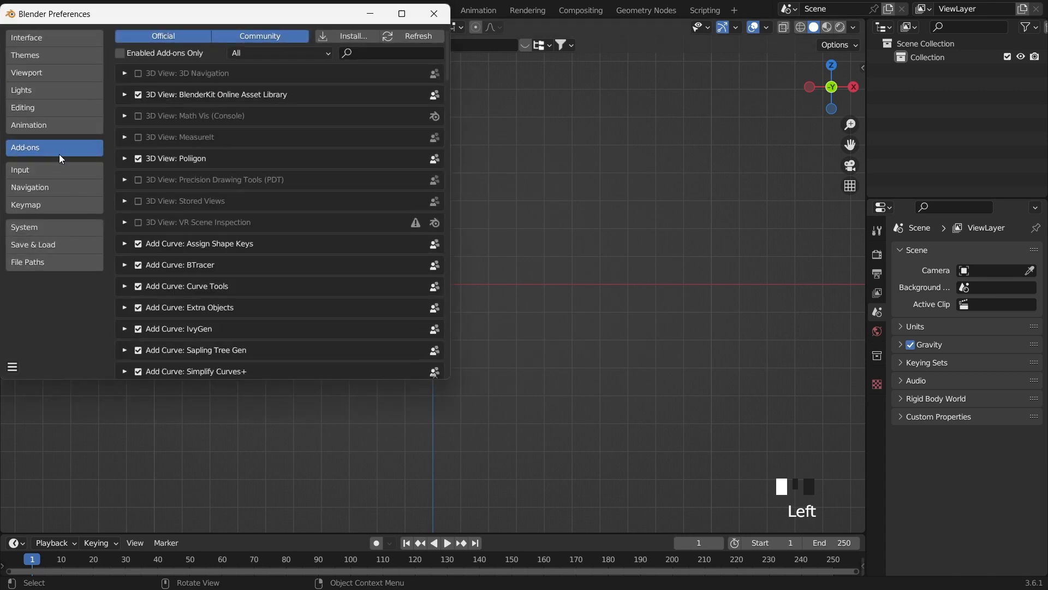
pyautogui.click(399, 51)
pyautogui.write('lan')
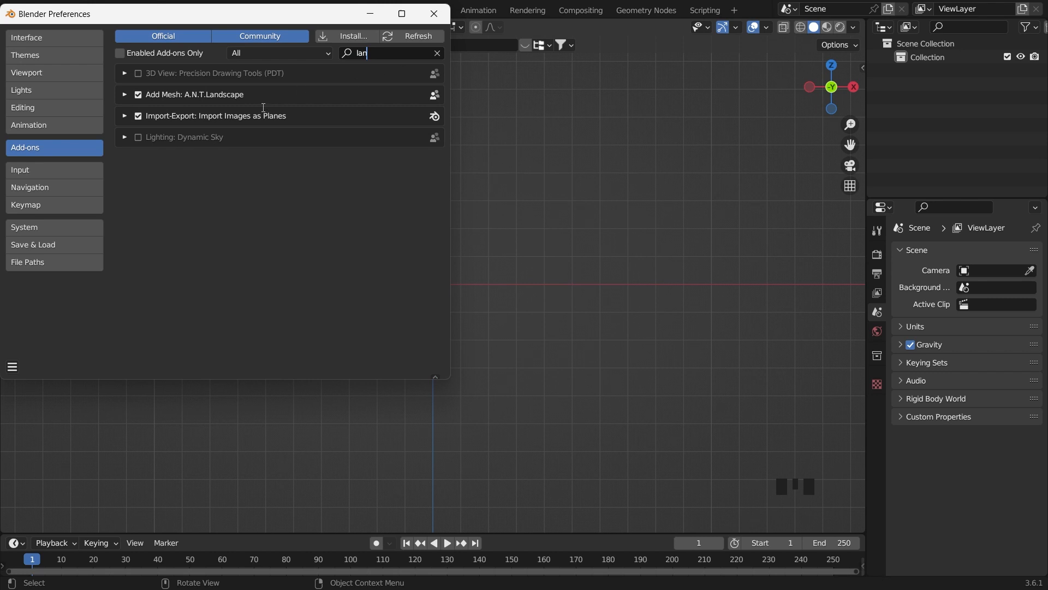
pyautogui.click(136, 95)
pyautogui.click(136, 95)
pyautogui.click(12, 367)
pyautogui.click(65, 331)
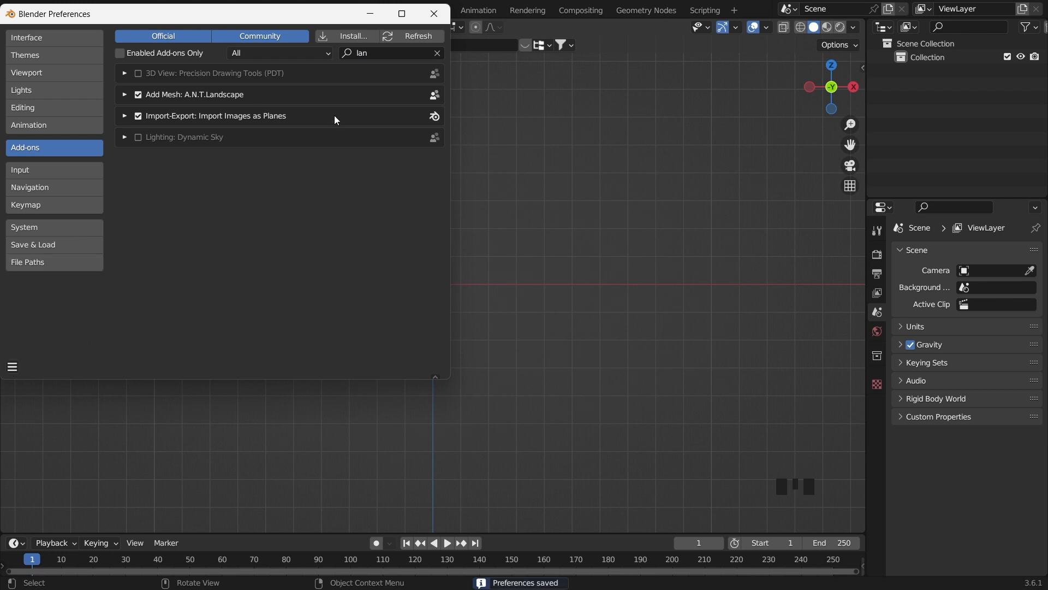
pyautogui.click(433, 14)
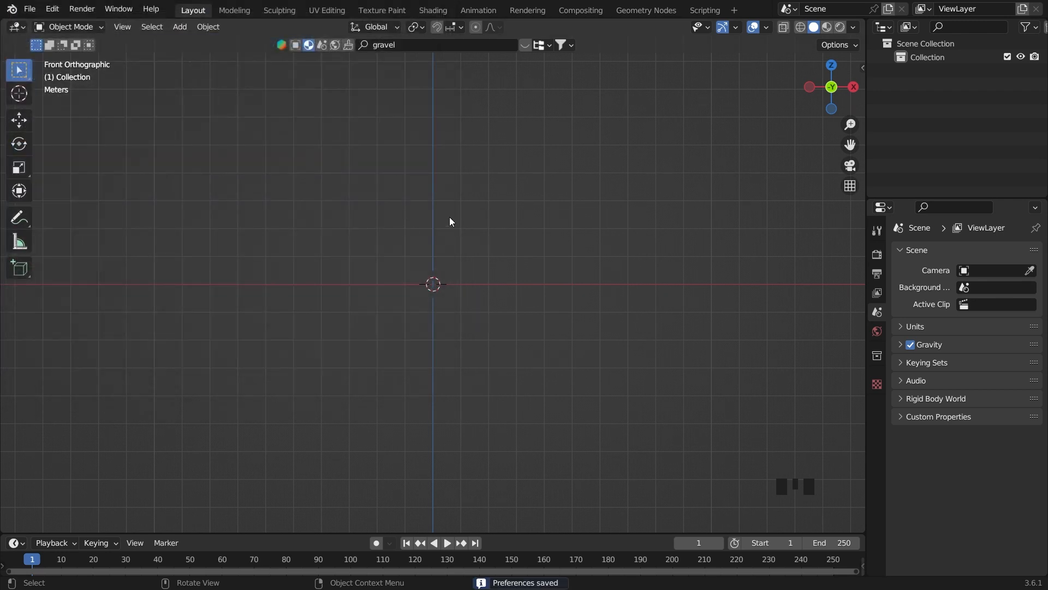
# - Add a Landscape mesh at the world origin
pyautogui.hotkey('shift', 'a')
pyautogui.moveTo(451, 216)
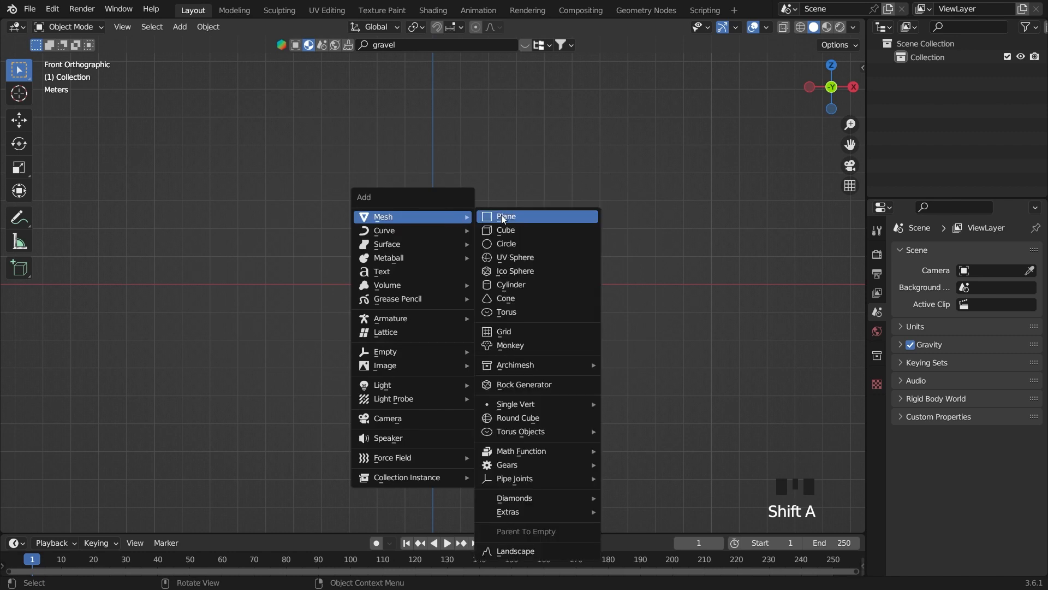
pyautogui.click(562, 555)
pyautogui.scroll(7, 497, 379)
pyautogui.scroll(-1, 375, 290)
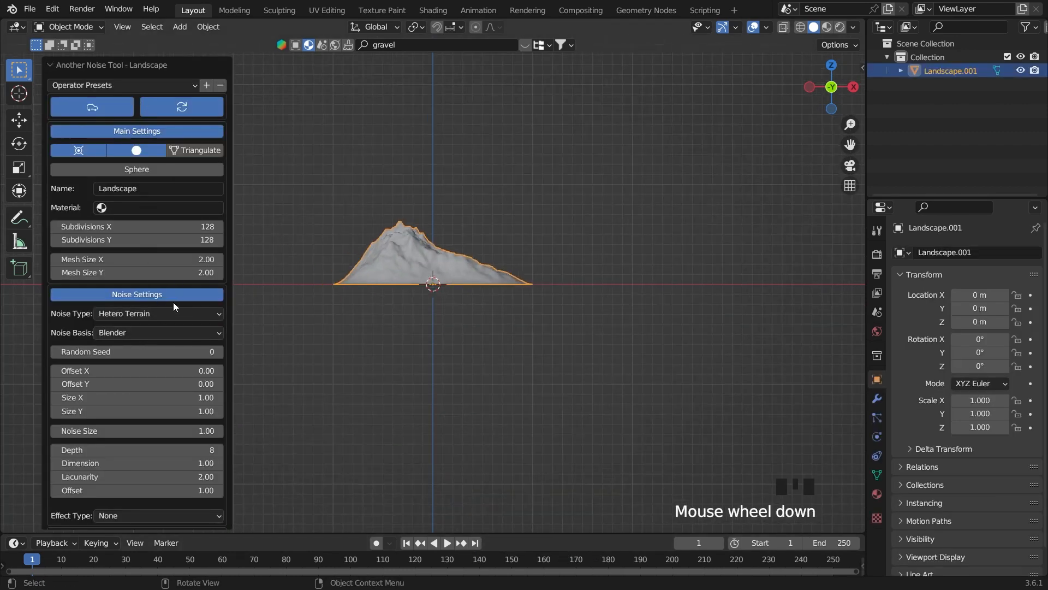
# - Try a larger Mesh Size X on the landscape and restore it to 2
pyautogui.moveTo(157, 259); pyautogui.dragTo(202, 259)
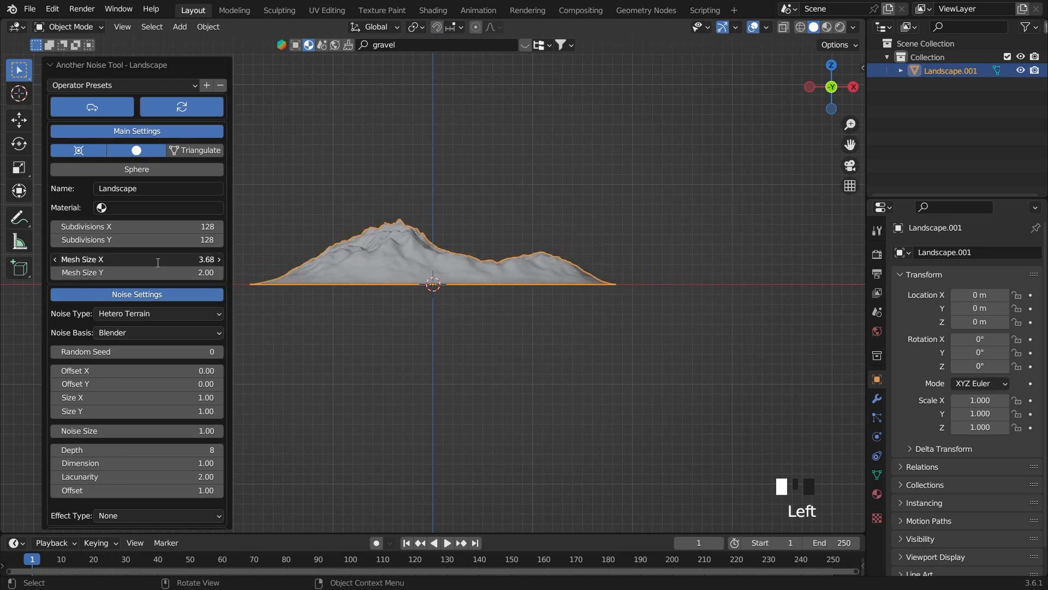
pyautogui.click(156, 259)
pyautogui.write('2')
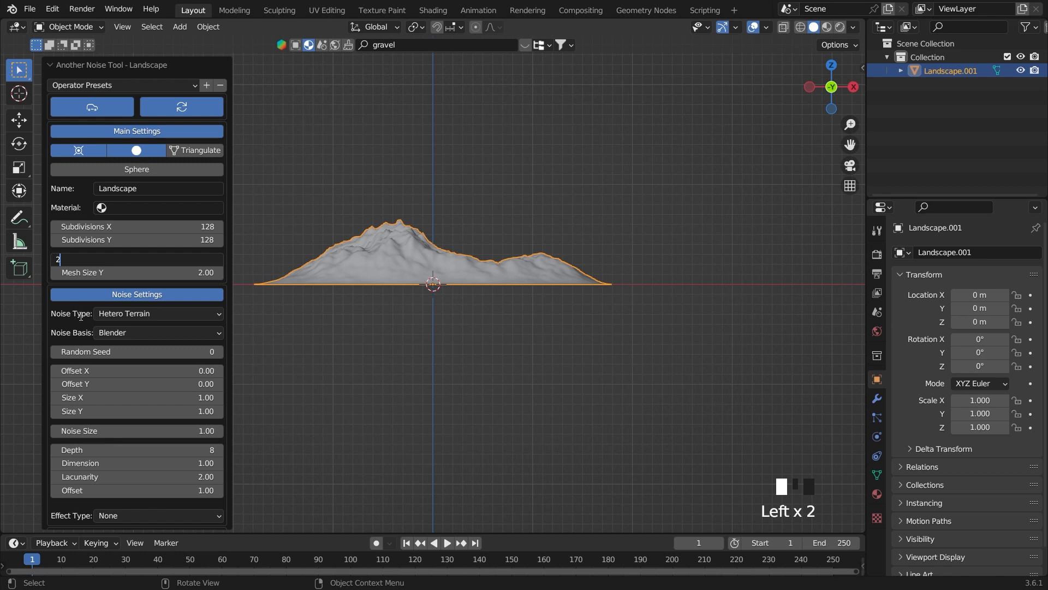
pyautogui.press('Return')
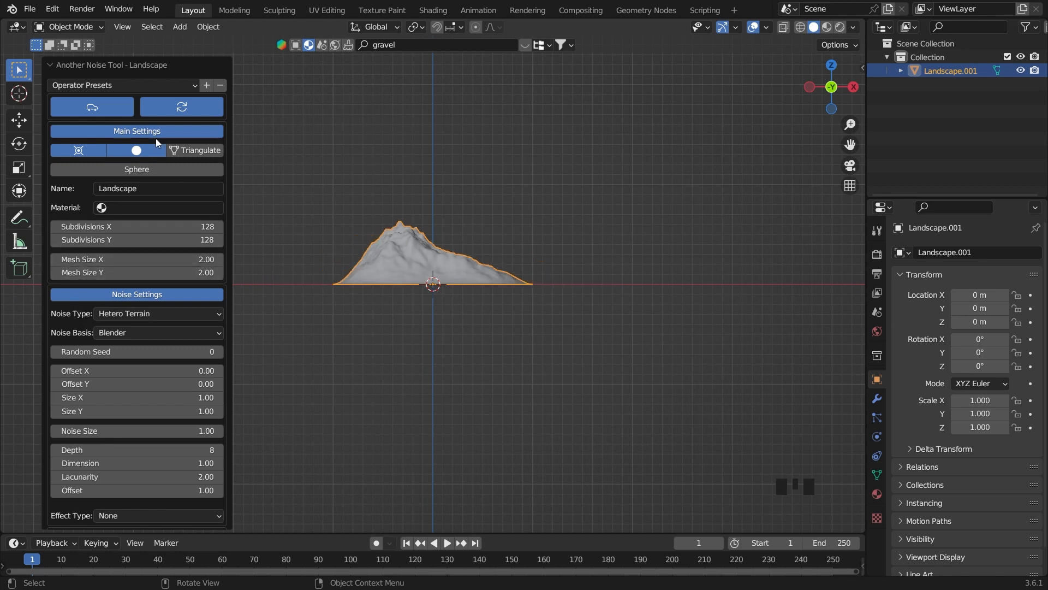
# - Try the cliff preset on the landscape and inspect its shape from the side
pyautogui.click(129, 84)
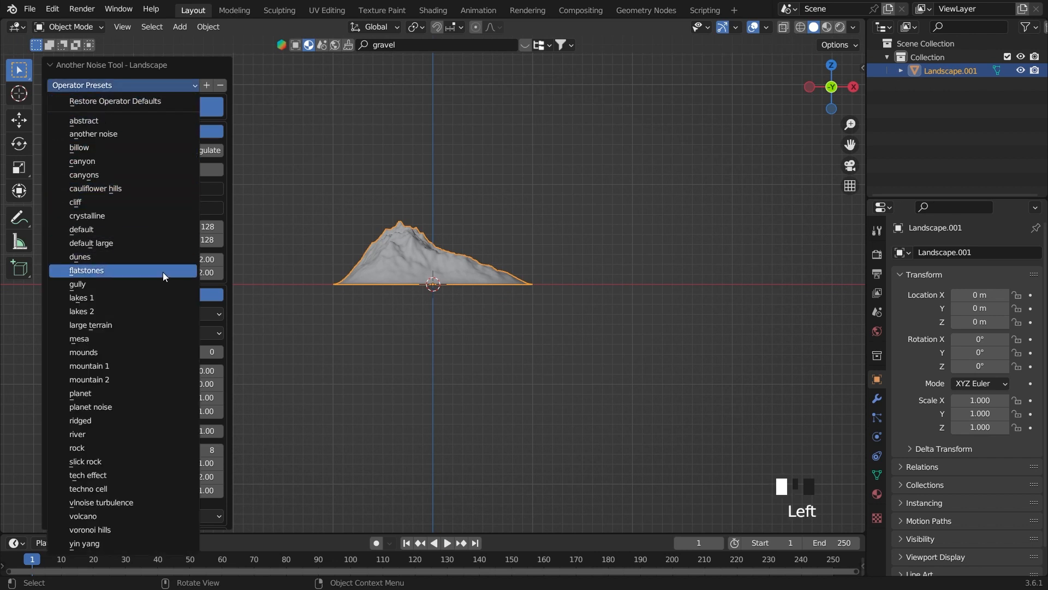
pyautogui.click(119, 202)
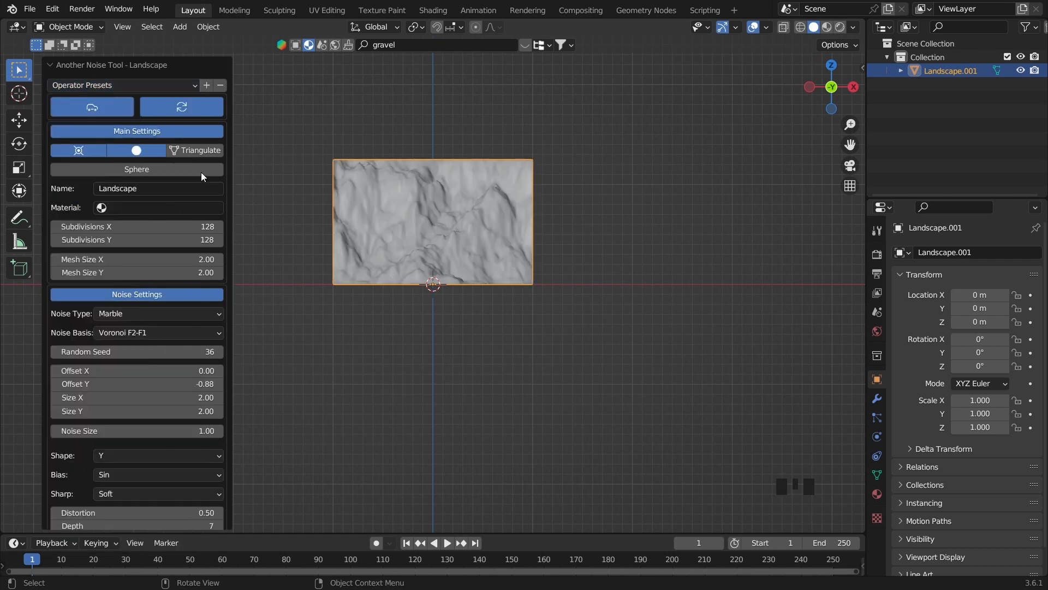
pyautogui.moveTo(284, 202); pyautogui.dragTo(519, 248, button='middle')
pyautogui.press('`')
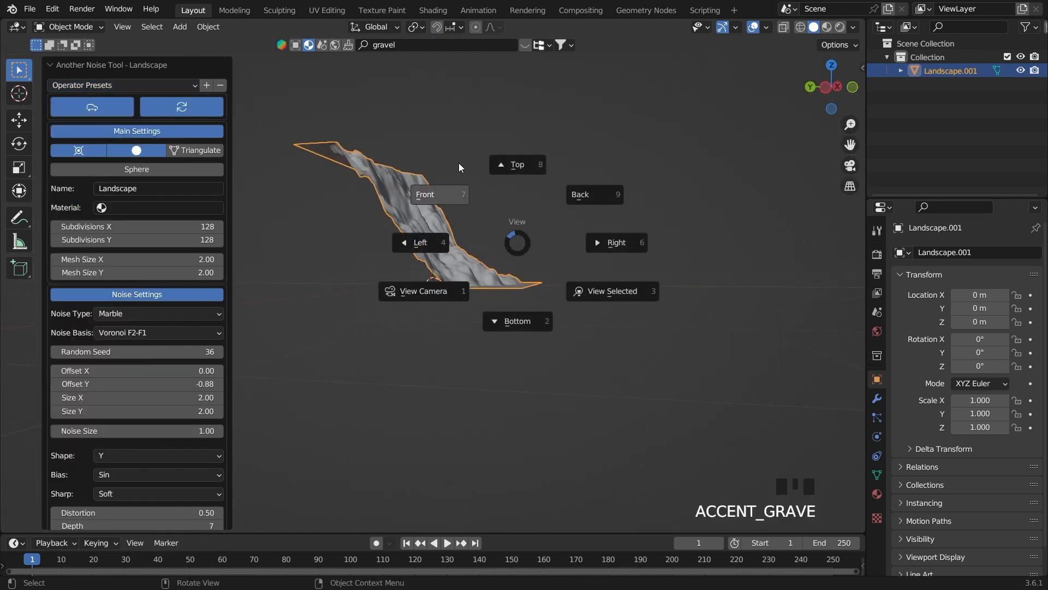
pyautogui.click(459, 162)
# - Try the crystalline preset on the landscape and inspect the shape
pyautogui.click(140, 85)
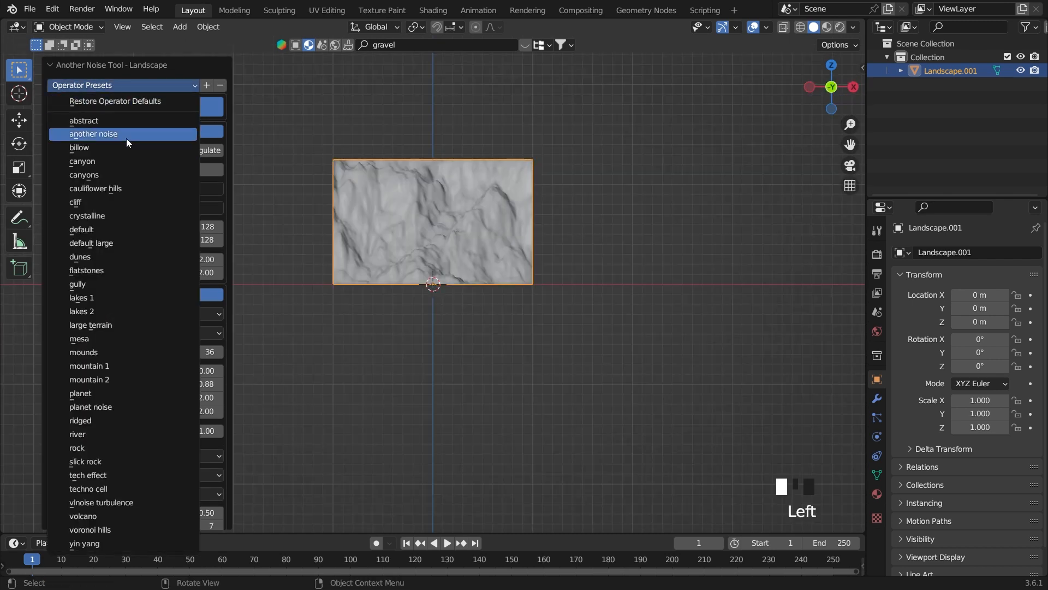
pyautogui.click(112, 216)
pyautogui.moveTo(397, 241); pyautogui.dragTo(469, 243, button='middle')
# - Apply the large terrain preset to the landscape and inspect the terrain from several angles
pyautogui.click(169, 85)
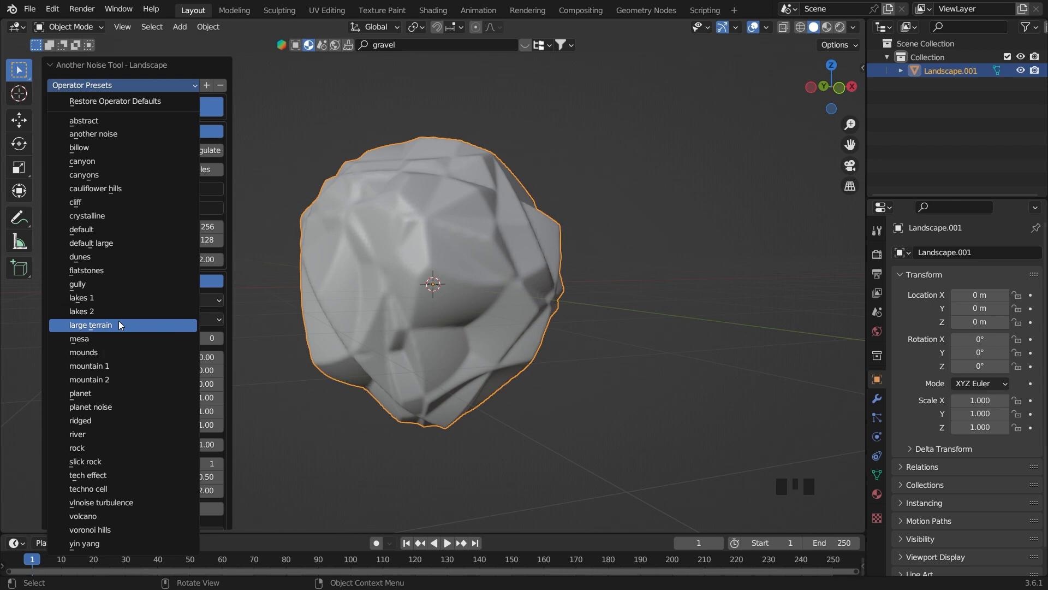
pyautogui.scroll(-7, 500, 280)
pyautogui.moveTo(489, 240); pyautogui.dragTo(427, 293, button='middle')
pyautogui.scroll(4, 491, 287)
pyautogui.moveTo(489, 287); pyautogui.dragTo(592, 264, button='middle')
pyautogui.scroll(4, 362, 273)
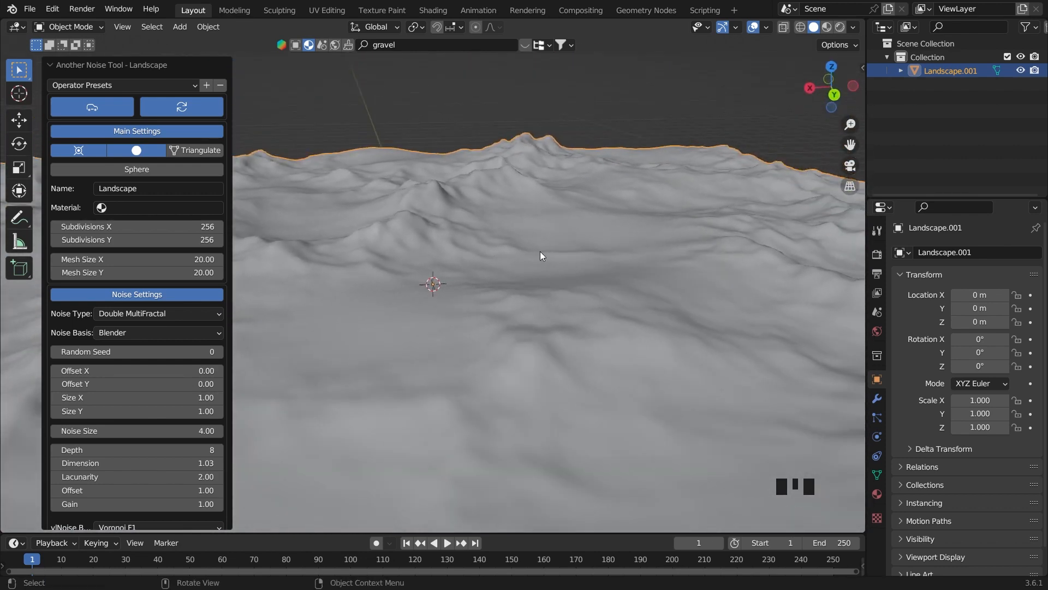
pyautogui.scroll(-3, 540, 251)
pyautogui.moveTo(496, 253); pyautogui.dragTo(595, 178, button='middle')
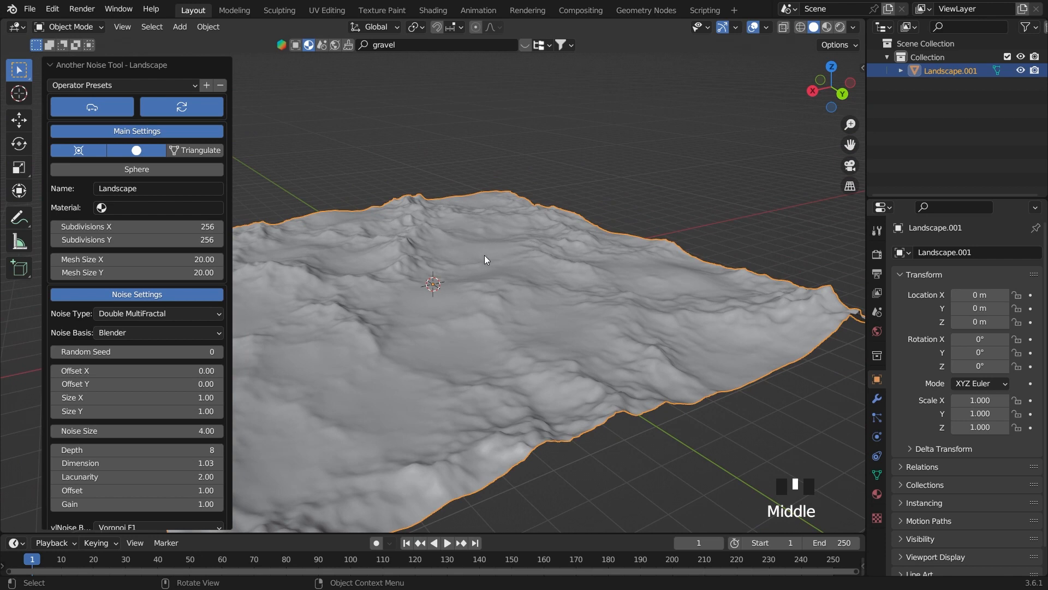
pyautogui.moveTo(484, 256); pyautogui.dragTo(522, 279, button='middle')
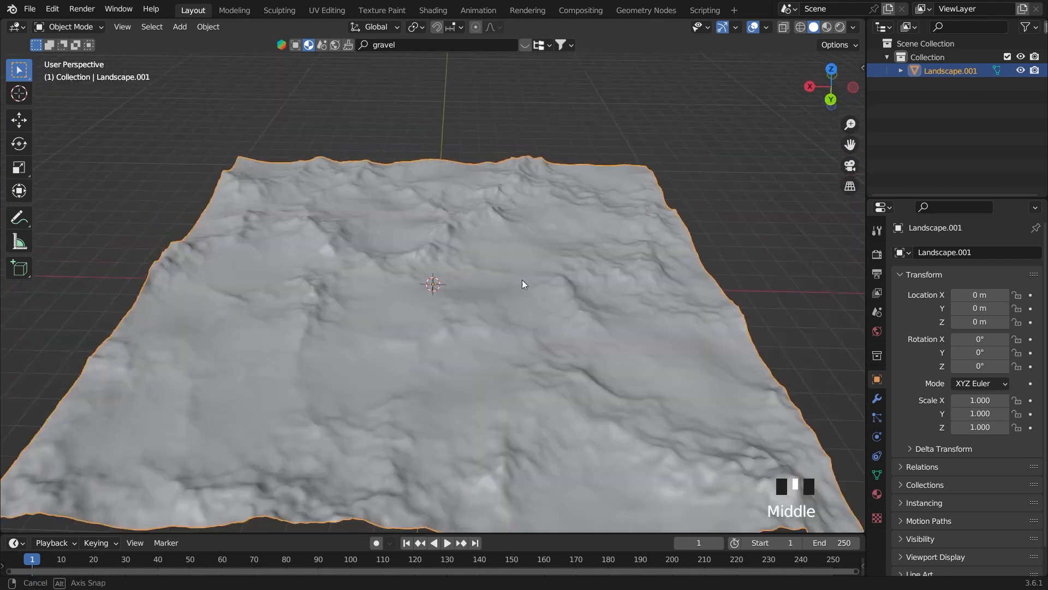
# - Return to the front orthographic view and save the project file
pyautogui.press('`')
pyautogui.tripleClick(549, 159)
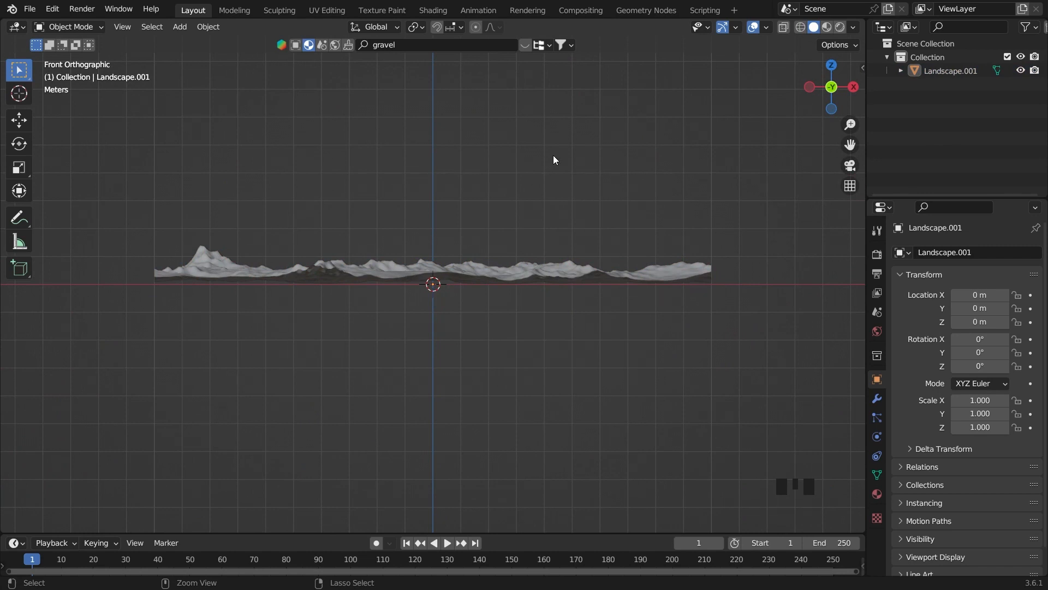
pyautogui.click(513, 267)
pyautogui.scroll(5, 512, 264)
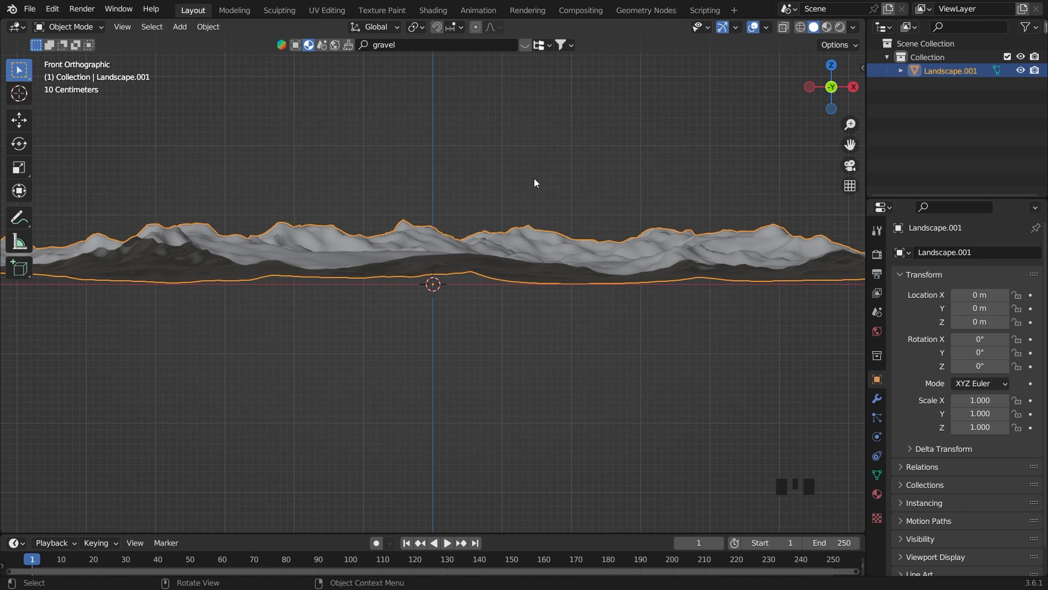
pyautogui.hotkey('ctrl', 's')
pyautogui.click(481, 322)
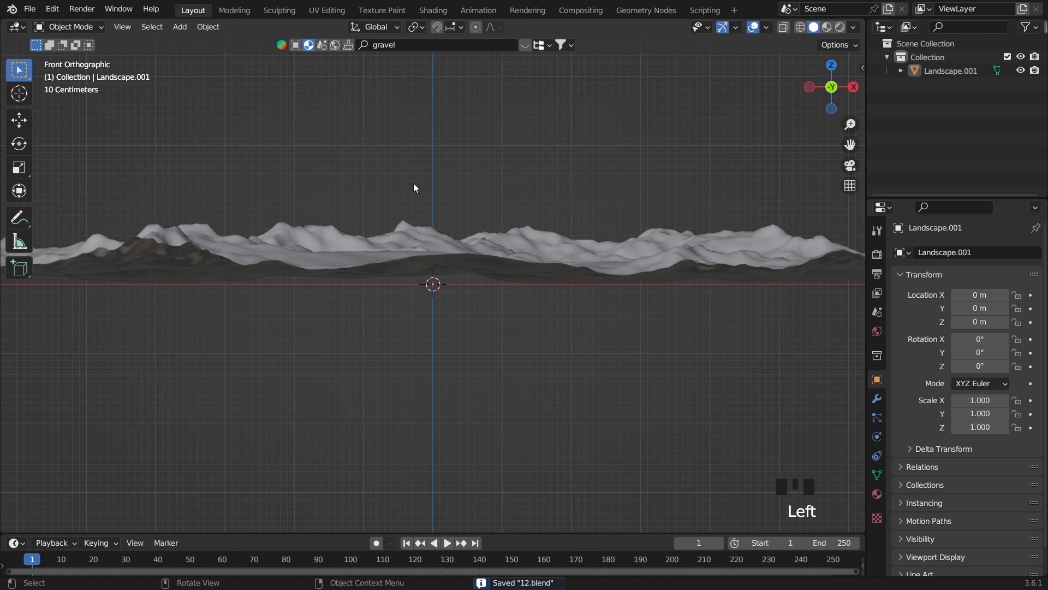
# - Hide the landscape in the viewport, keeping the front view
pyautogui.moveTo(358, 181); pyautogui.dragTo(421, 248, button='middle')
pyautogui.click(422, 249)
pyautogui.scroll(-2, 447, 261)
pyautogui.press('`')
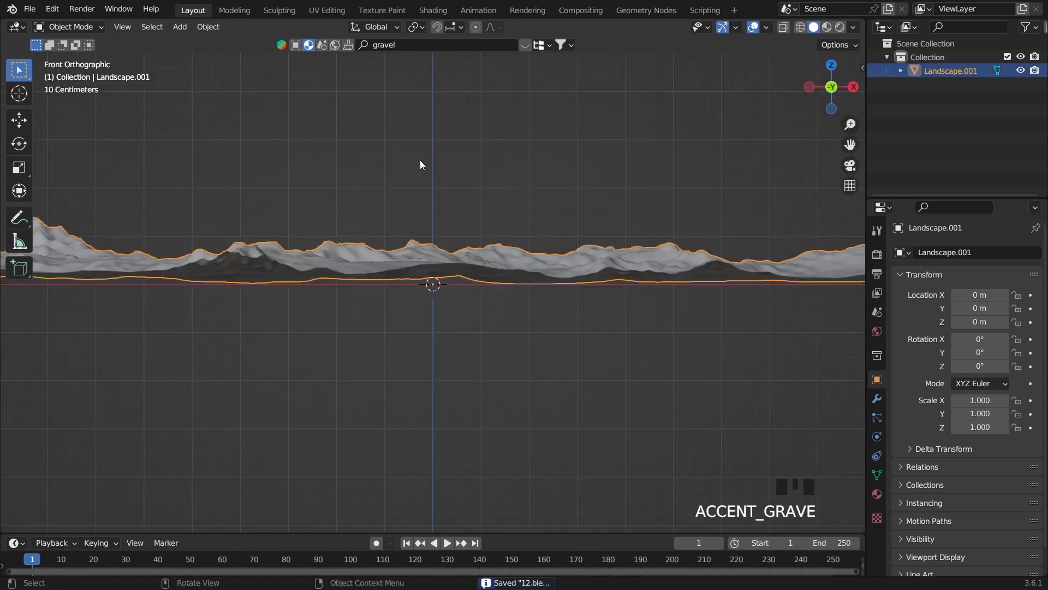
pyautogui.press('h')
pyautogui.doubleClick(480, 217)
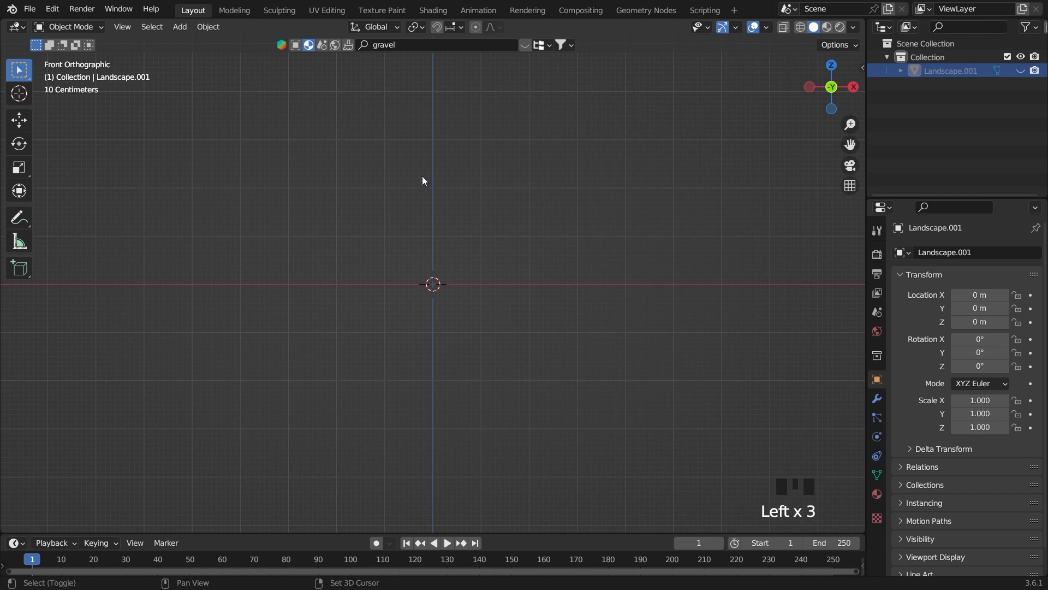
# - Add a 2 m cube at the origin and raise it about 1 m along Z
pyautogui.hotkey('shift', 'a')
pyautogui.moveTo(422, 176)
pyautogui.click(475, 196)
pyautogui.scroll(5, 479, 209)
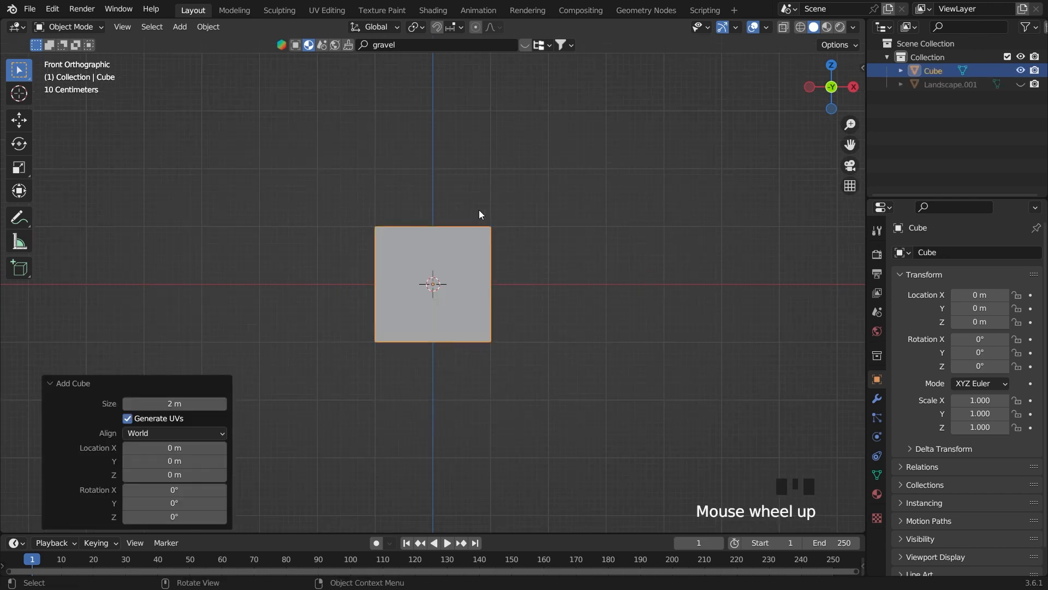
pyautogui.press('g')
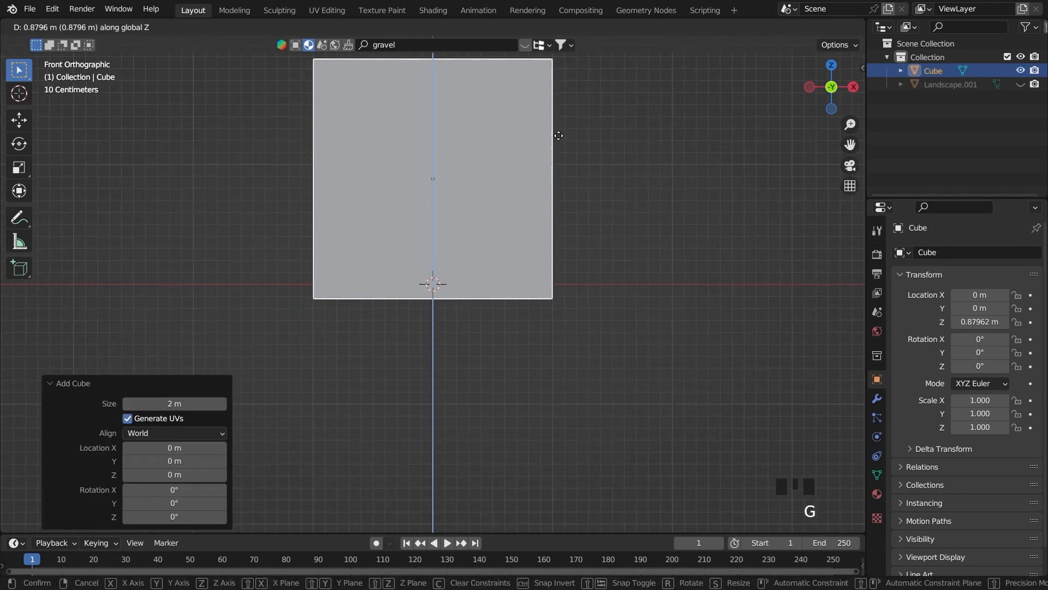
pyautogui.click(562, 125)
# - Scale the cube to about 1.8 along Z and about 1.22 along X
pyautogui.scroll(-5, 562, 125)
pyautogui.press('s')
pyautogui.press('z')
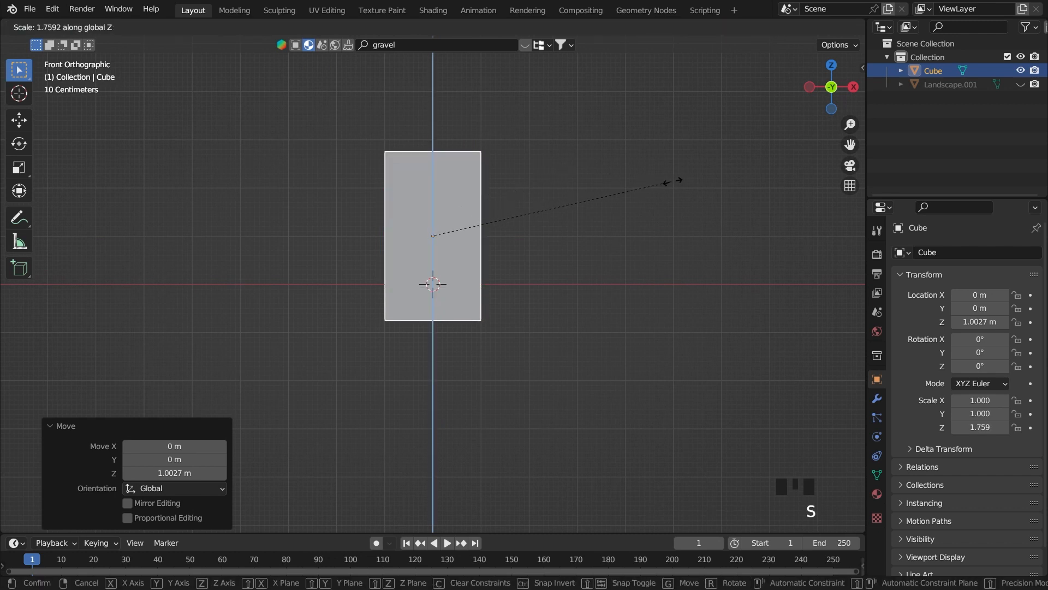
pyautogui.click(674, 180)
pyautogui.press('s')
pyautogui.press('x')
pyautogui.click(733, 188)
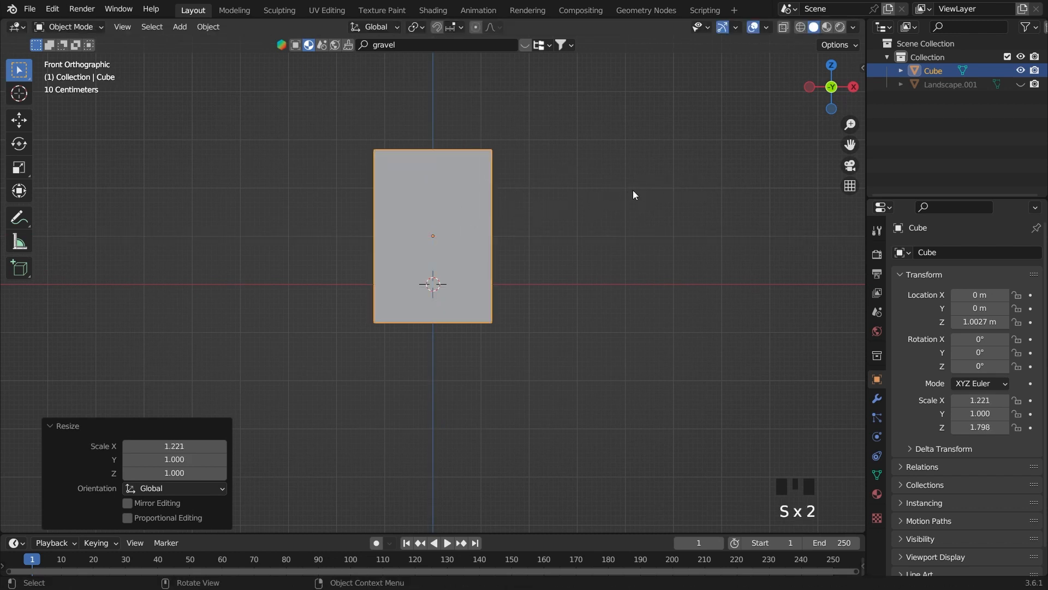
# - Raise the cube about 0.11 m along Z and enlarge its scale to about 1.96 in Z and 1.31 in X
pyautogui.press('g')
pyautogui.press('z')
pyautogui.click(637, 188)
pyautogui.press('s')
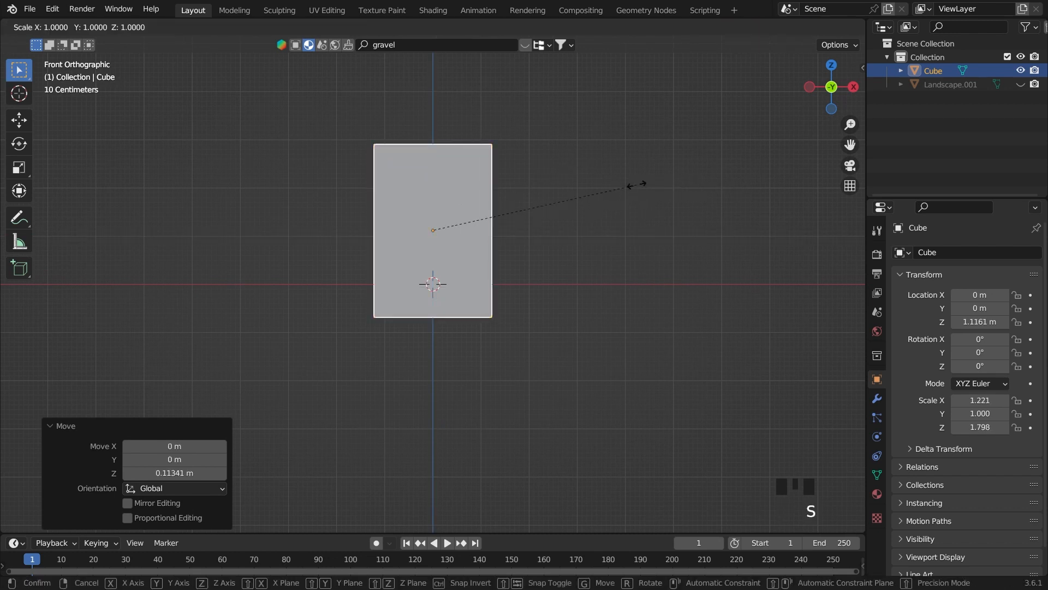
pyautogui.press('z')
pyautogui.click(658, 184)
pyautogui.press('s')
pyautogui.press('x')
pyautogui.click(673, 186)
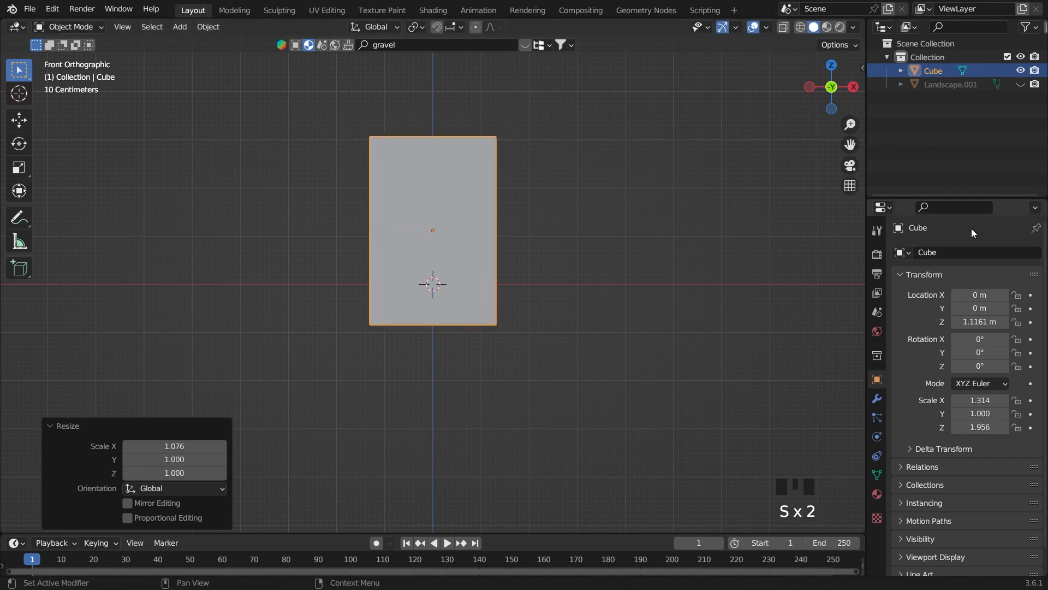
# - Unhide the landscape and thin the cube into a slab by scaling it to about 0.26 along Y
pyautogui.click(1021, 84)
pyautogui.moveTo(457, 228); pyautogui.dragTo(578, 243, button='middle')
pyautogui.press('`')
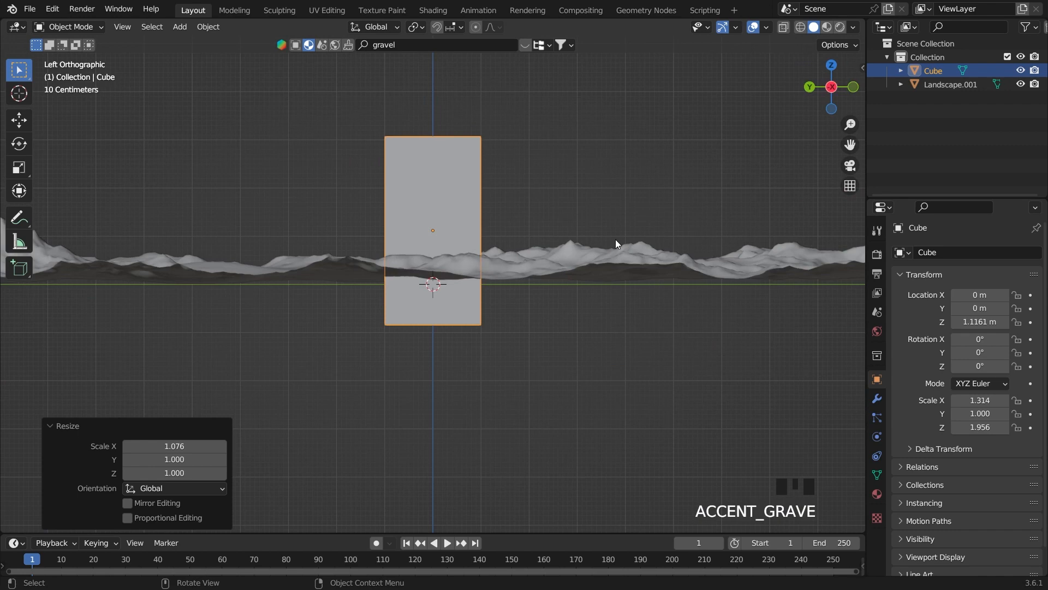
pyautogui.press('s')
pyautogui.press('y')
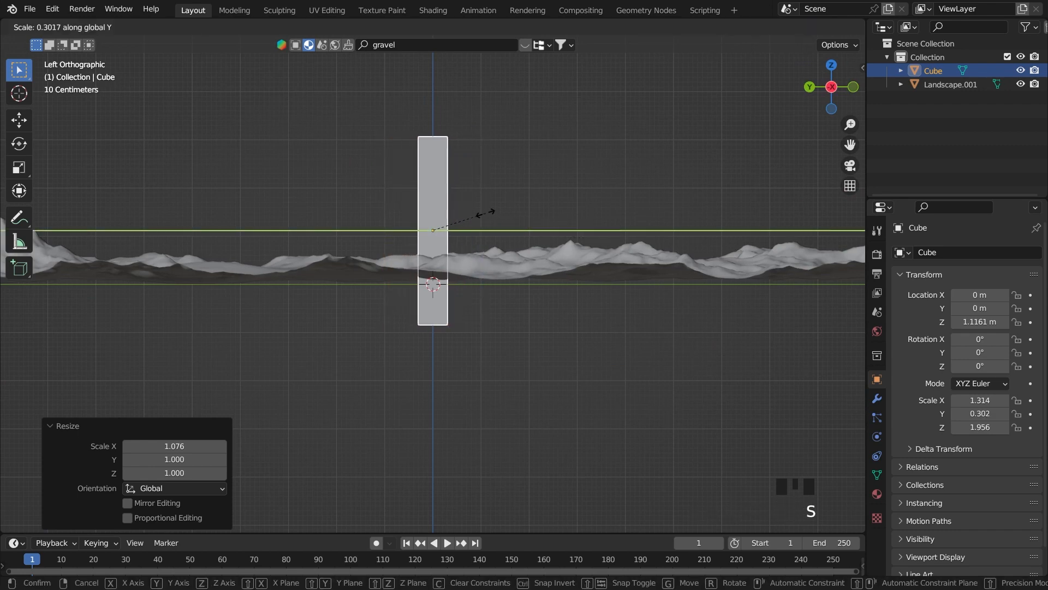
pyautogui.click(465, 229)
pyautogui.press('`')
pyautogui.press('`')
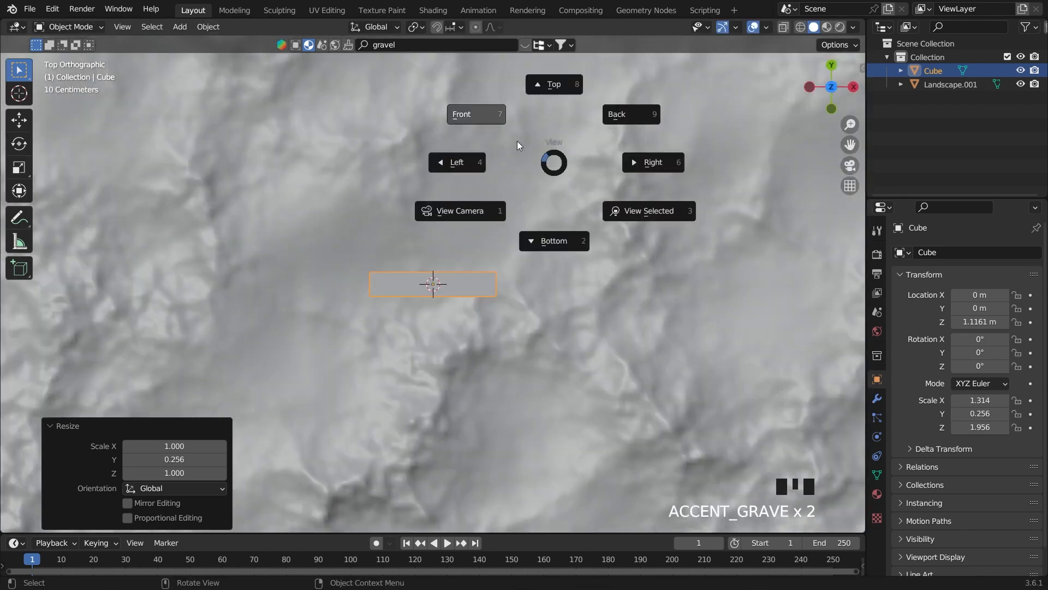
# - Duplicate the slab in place and scale the copy uniformly by about 0.84
pyautogui.scroll(3, 546, 186)
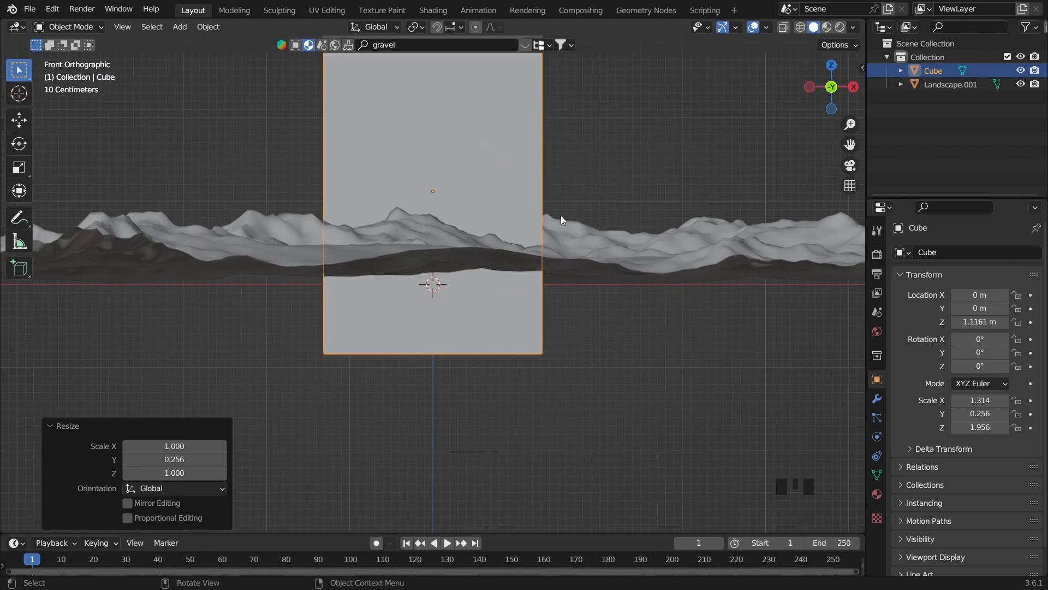
pyautogui.hotkey('shift', 'd')
pyautogui.rightClick(660, 215)
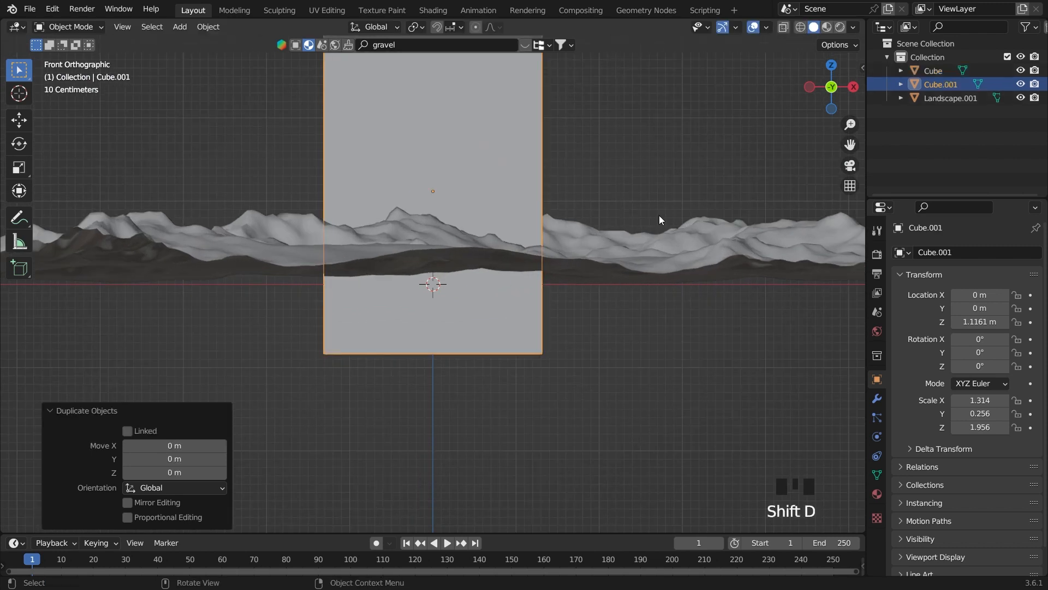
pyautogui.press('s')
pyautogui.click(626, 206)
pyautogui.scroll(-3, 624, 204)
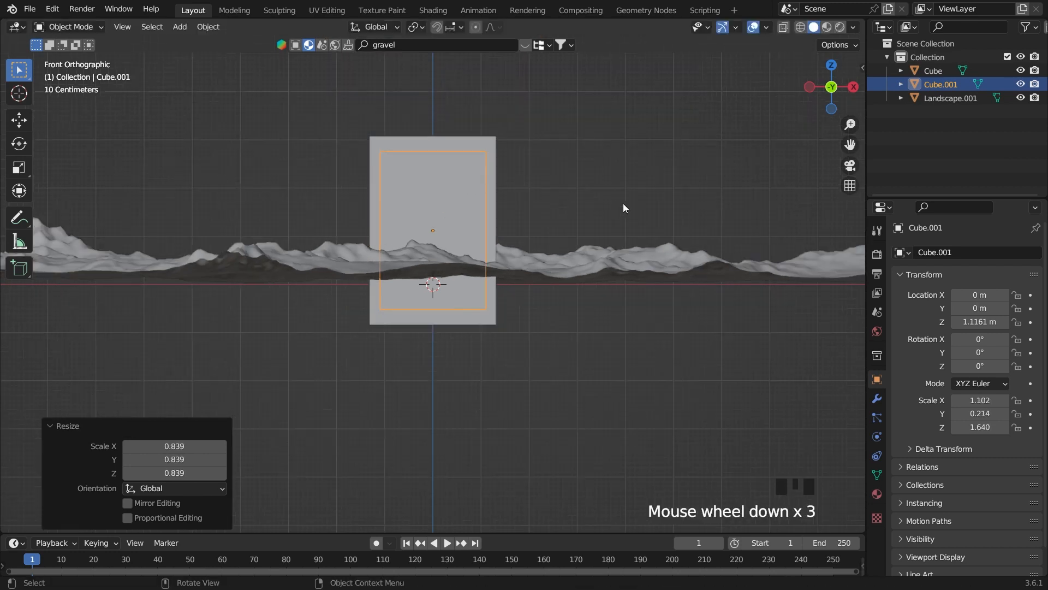
# - Refine the copied slab's scale to about 1.09 in X and 1.76 in Z, leaving an even border inside the original
pyautogui.scroll(1, 542, 185)
pyautogui.press('s')
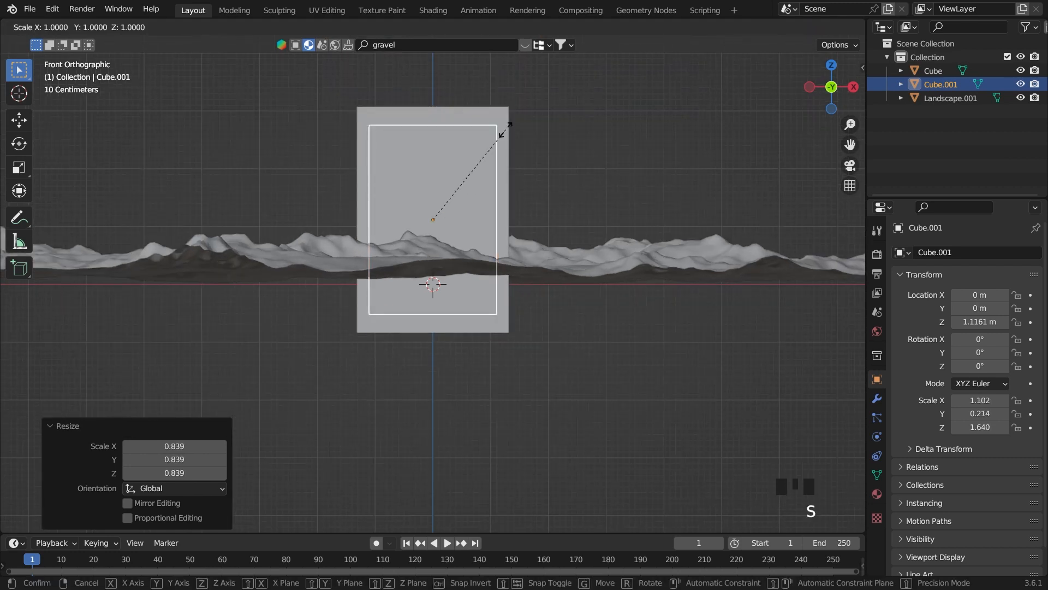
pyautogui.press('z')
pyautogui.click(508, 128)
pyautogui.press('s')
pyautogui.click(608, 134)
pyautogui.press('s')
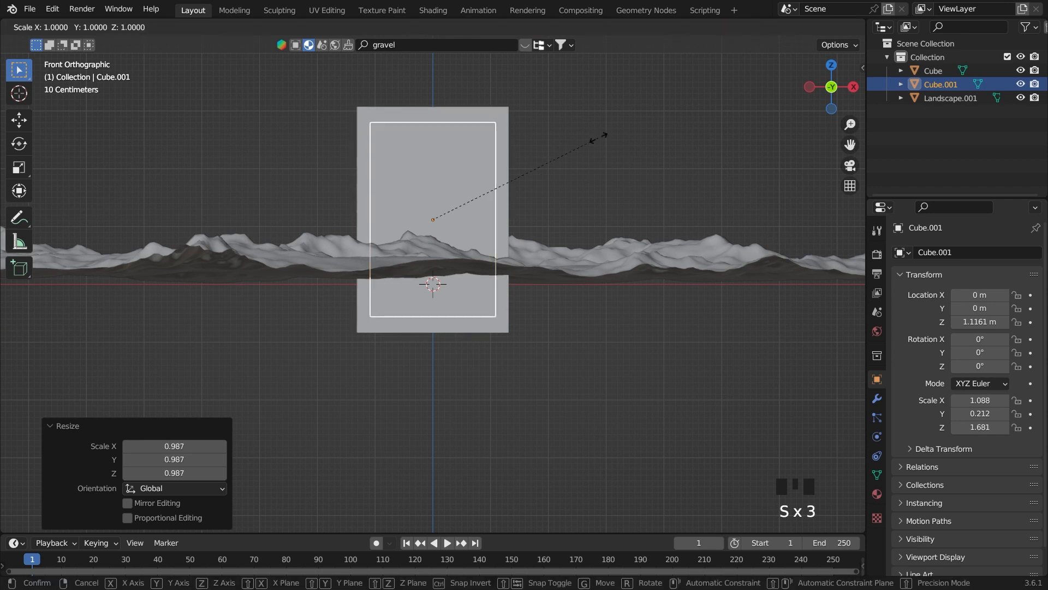
pyautogui.middleClick(613, 134)
pyautogui.click(607, 137)
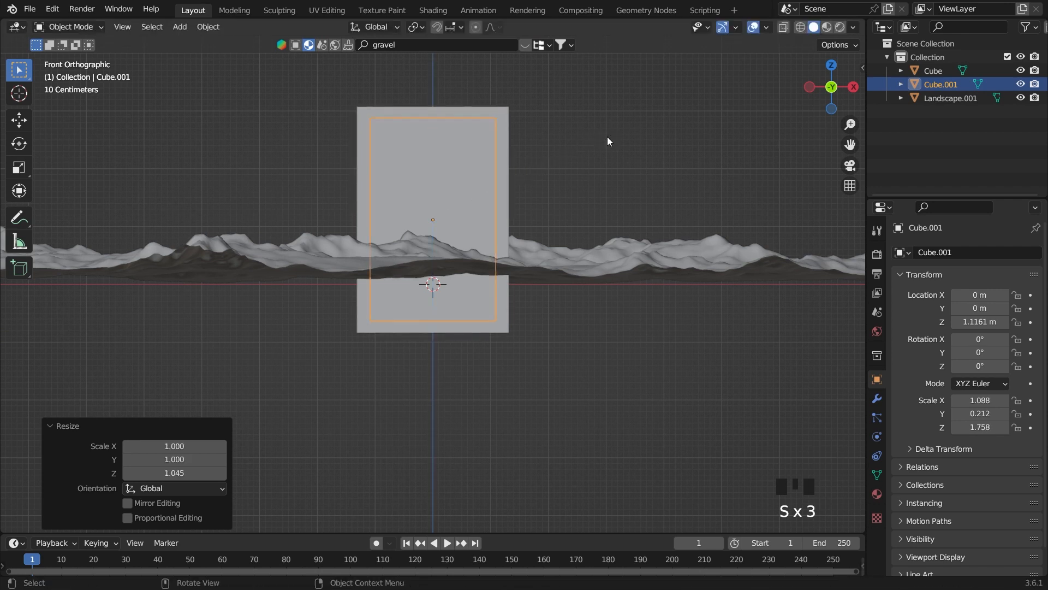
# - Stretch the inner slab along Y so it extends past both faces of the original slab
pyautogui.moveTo(609, 136); pyautogui.dragTo(538, 156, button='middle')
pyautogui.press('s')
pyautogui.middleClick(538, 157)
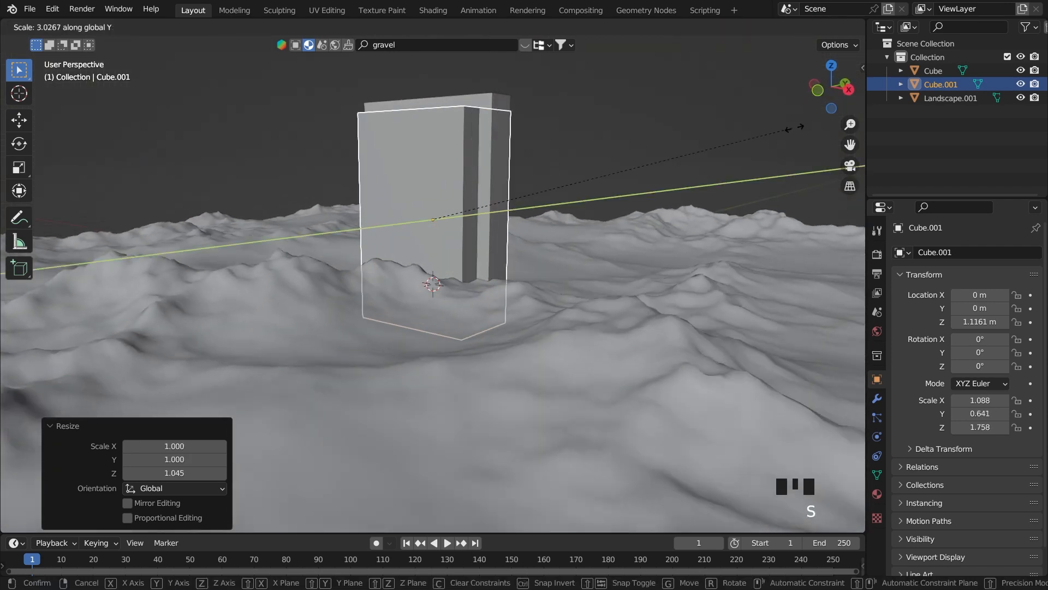
pyautogui.click(637, 129)
# - Add a Boolean modifier to the original slab, set to Difference with Cube.001 as its object, and apply it
pyautogui.moveTo(637, 129); pyautogui.dragTo(466, 141, button='middle')
pyautogui.click(464, 134)
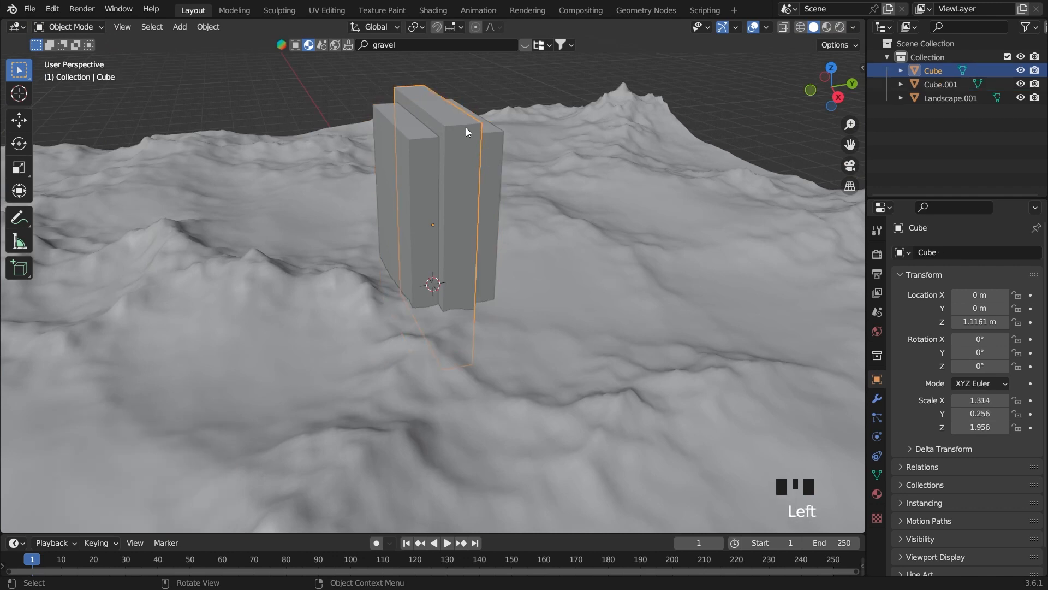
pyautogui.click(876, 401)
pyautogui.click(906, 252)
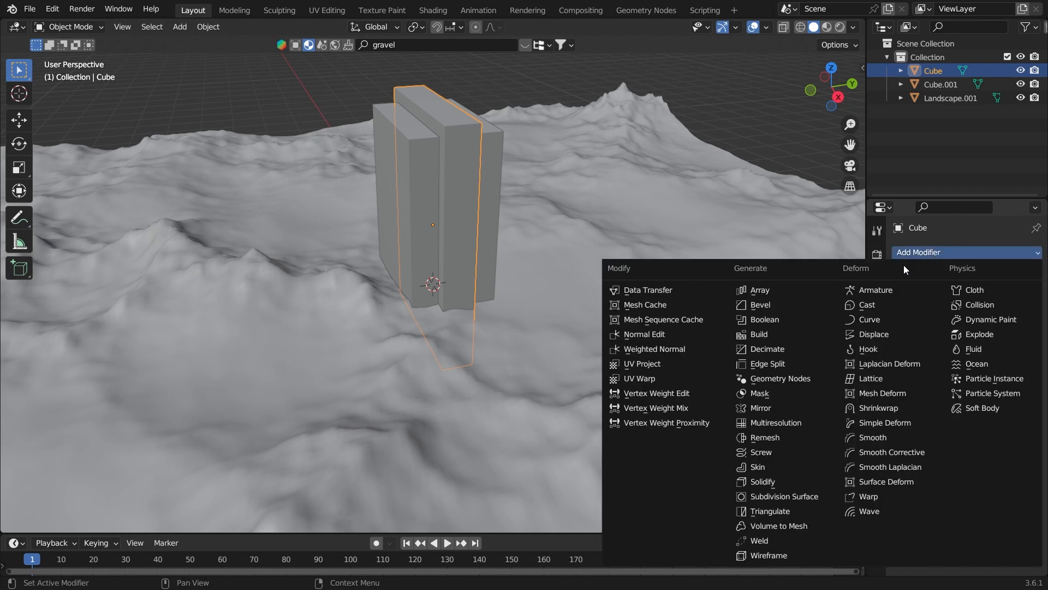
pyautogui.click(767, 321)
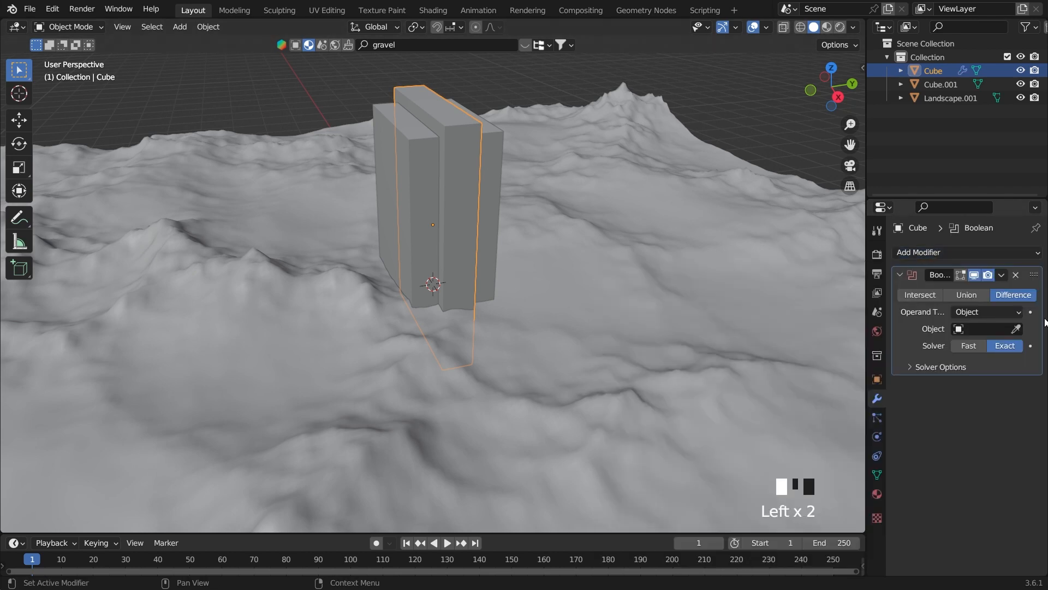
pyautogui.click(1015, 330)
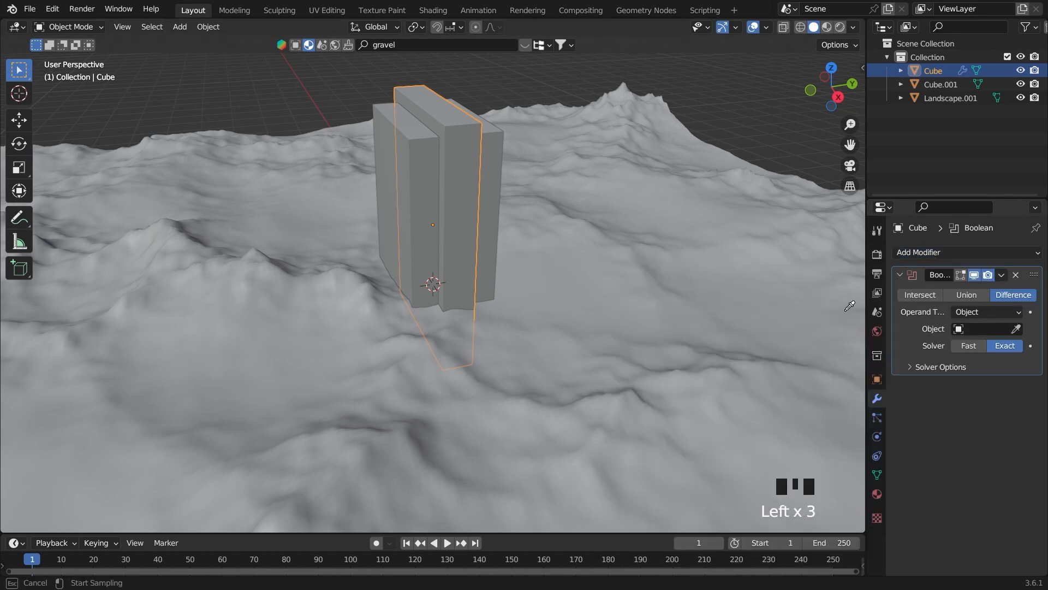
pyautogui.click(493, 137)
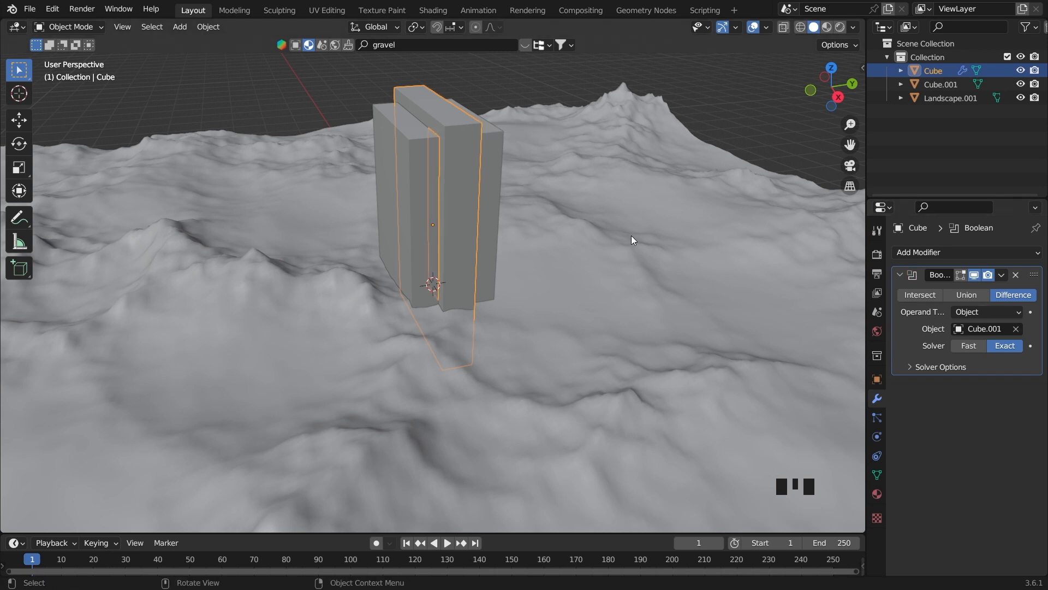
pyautogui.moveTo(1002, 277); pyautogui.dragTo(942, 290)
# - Delete the cutter block Cube.001 and select the remaining hollow frame
pyautogui.click(412, 182)
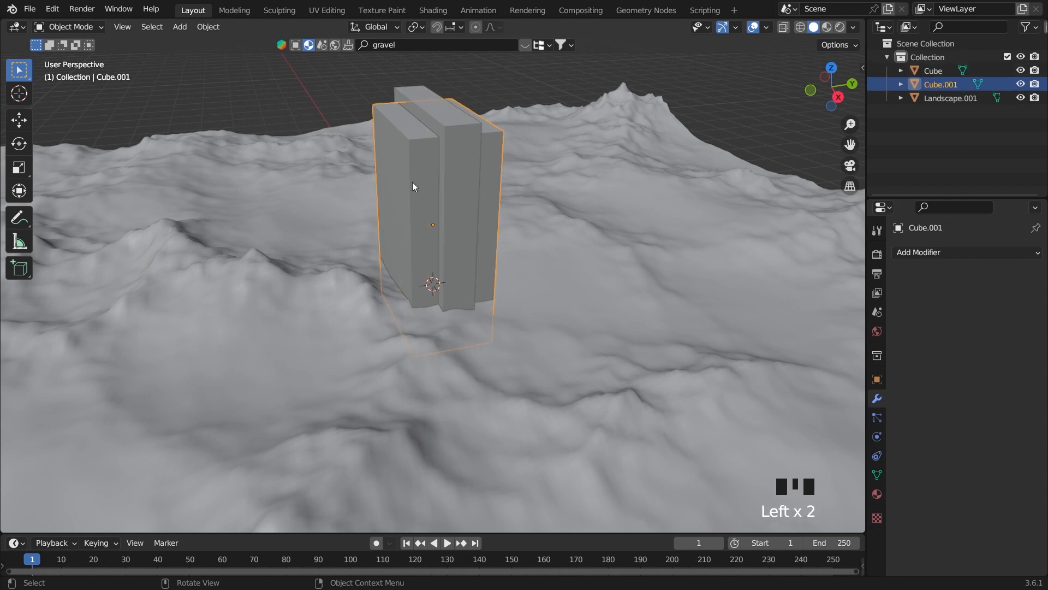
pyautogui.press('h')
pyautogui.moveTo(471, 166); pyautogui.dragTo(566, 143, button='middle')
pyautogui.hotkey('ctrl', 'z')
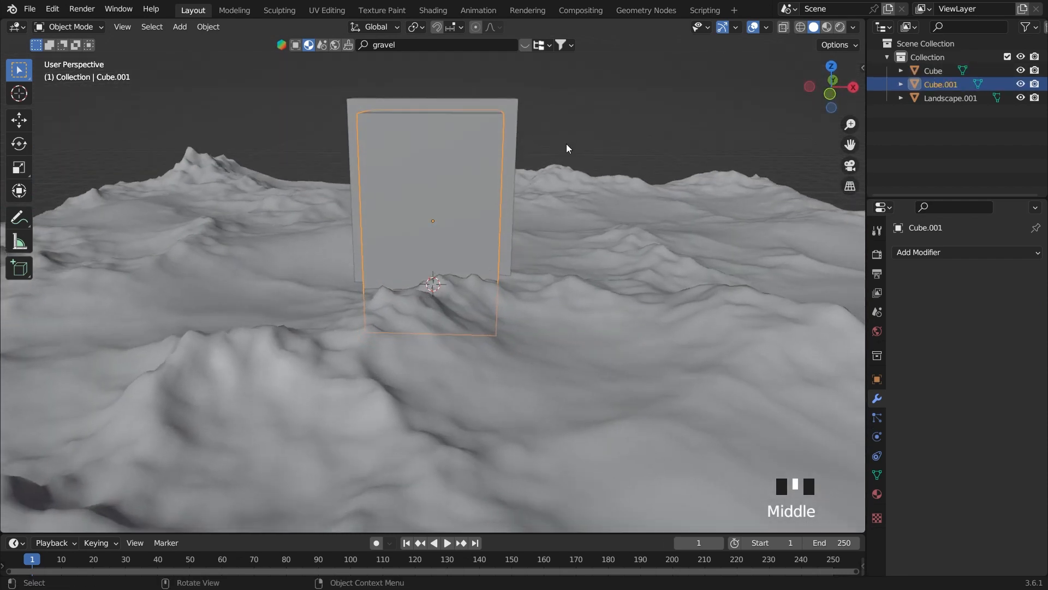
pyautogui.press('x')
pyautogui.click(502, 143)
pyautogui.click(511, 136)
# - Scale the hollow frame down uniformly by about 0.39
pyautogui.press('`')
pyautogui.press('s')
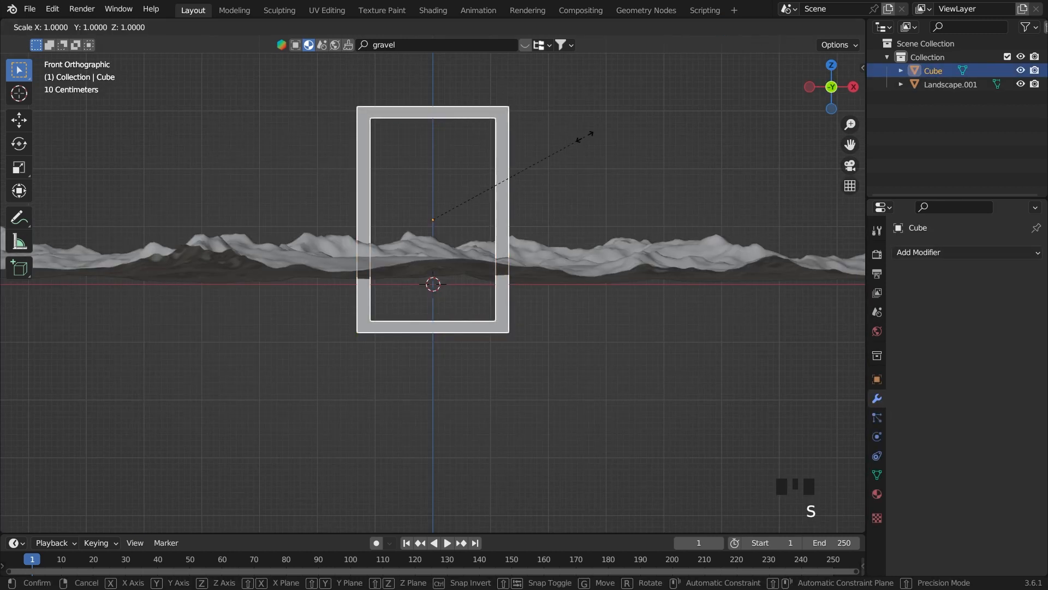
pyautogui.click(494, 182)
# - Move the frame over the terrain toward positive Y and slightly toward negative X, and deselect it
pyautogui.moveTo(503, 186); pyautogui.dragTo(663, 185, button='middle')
pyautogui.press('`')
pyautogui.scroll(-6, 572, 208)
pyautogui.scroll(2, 491, 156)
pyautogui.press('`')
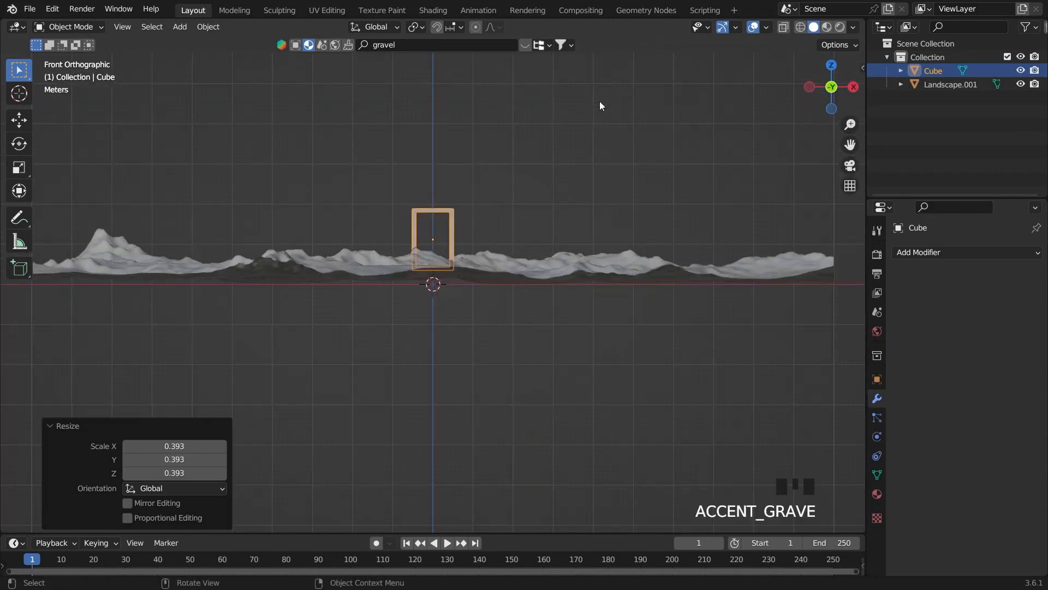
pyautogui.press('`')
pyautogui.scroll(-5, 568, 142)
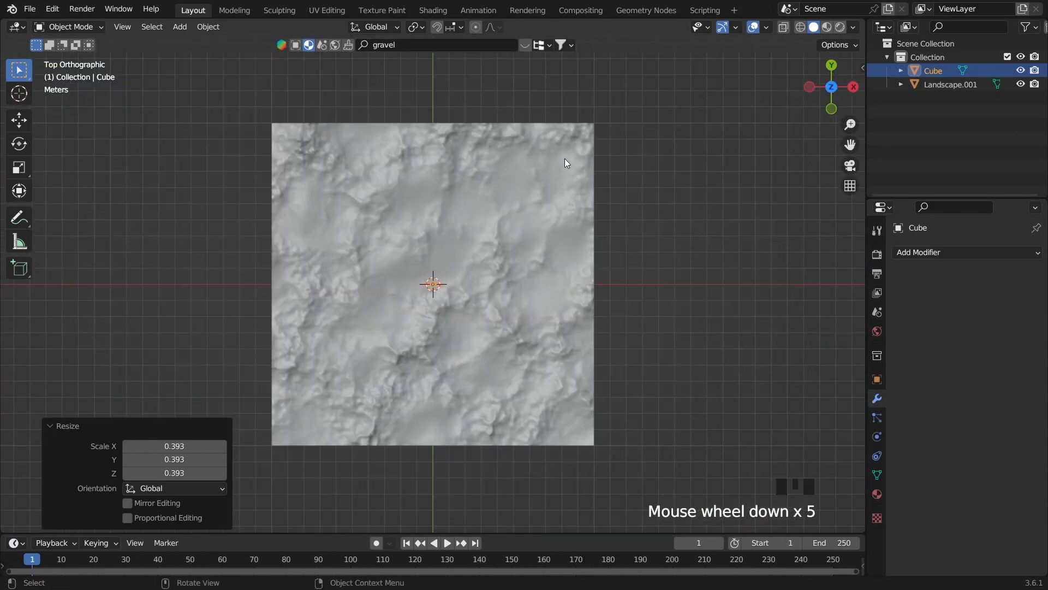
pyautogui.press('g')
pyautogui.click(543, 77)
pyautogui.moveTo(542, 78); pyautogui.dragTo(495, 139, button='middle')
pyautogui.press('`')
pyautogui.click(485, 161)
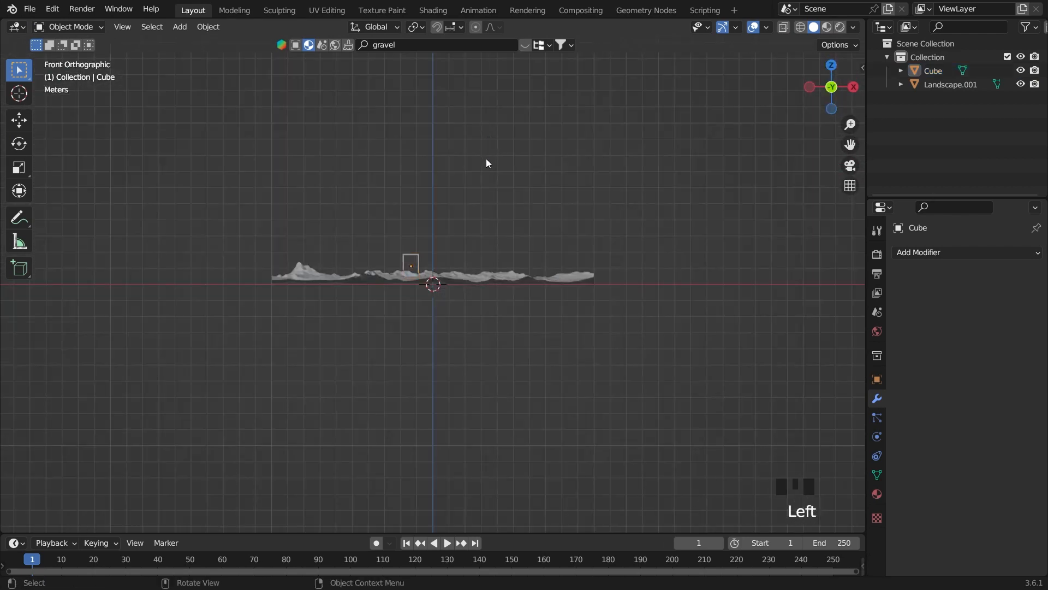
# - Add a camera at the origin and raise it about 1.39 m along Z
pyautogui.scroll(4, 485, 162)
pyautogui.hotkey('shift', 'a')
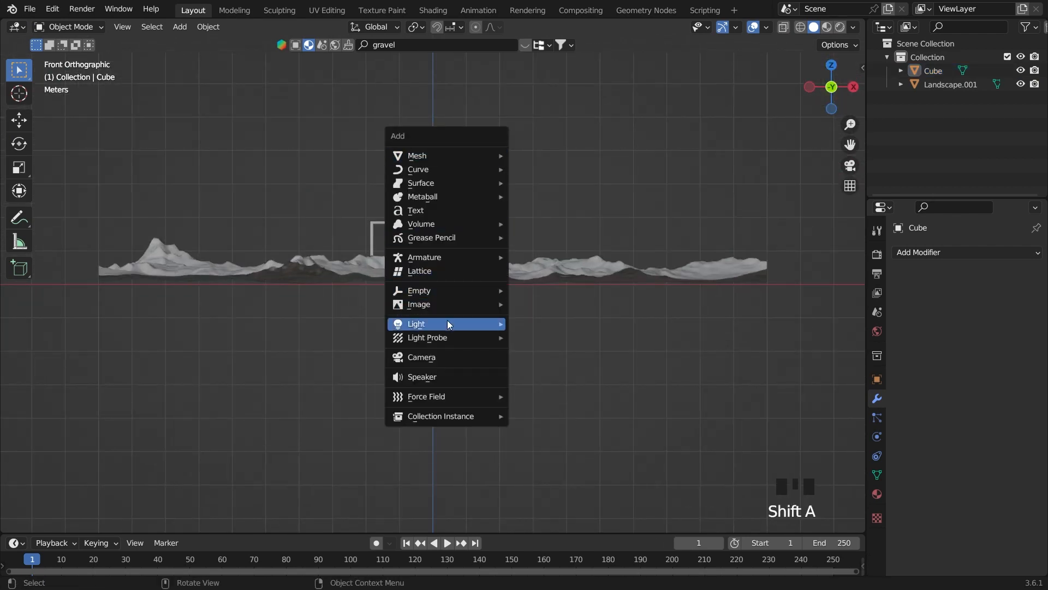
pyautogui.click(422, 354)
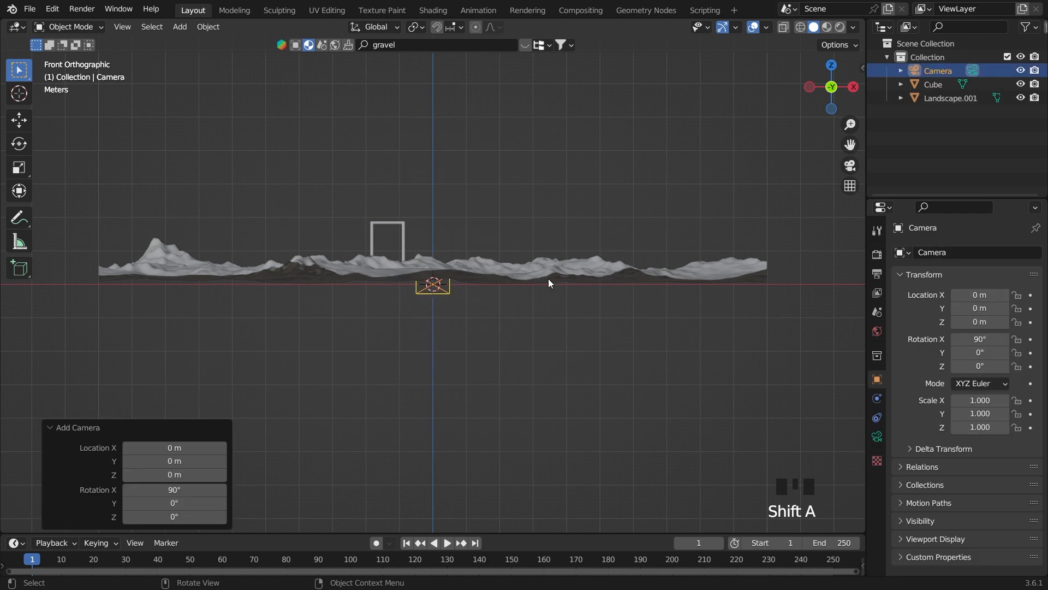
pyautogui.press('g')
pyautogui.press('z')
pyautogui.click(518, 225)
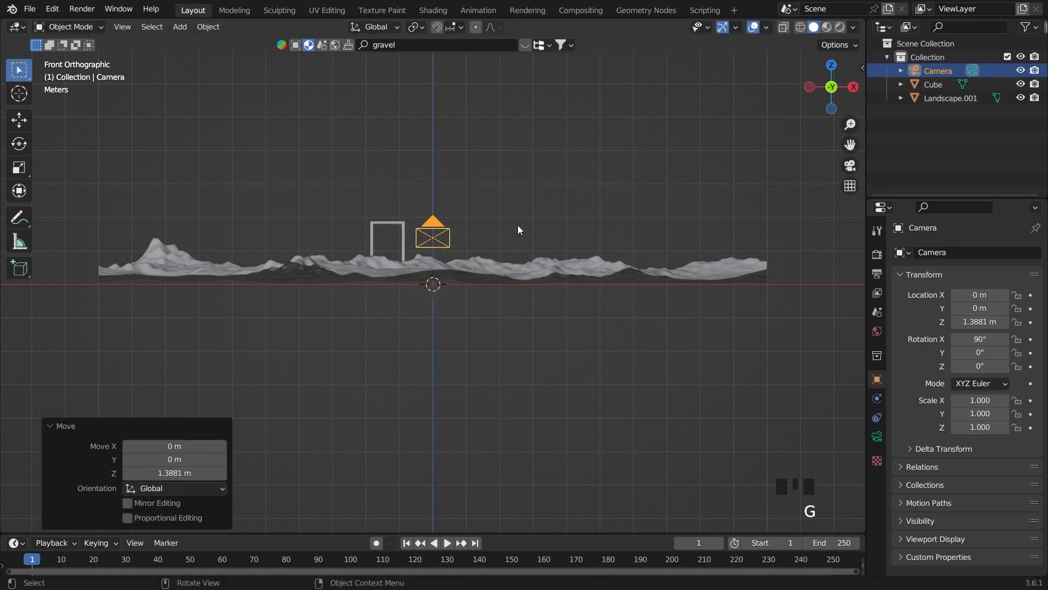
# - Split the 3D viewport vertically into two halves and show the camera view in one of them
pyautogui.rightClick(867, 56)
pyautogui.click(862, 56)
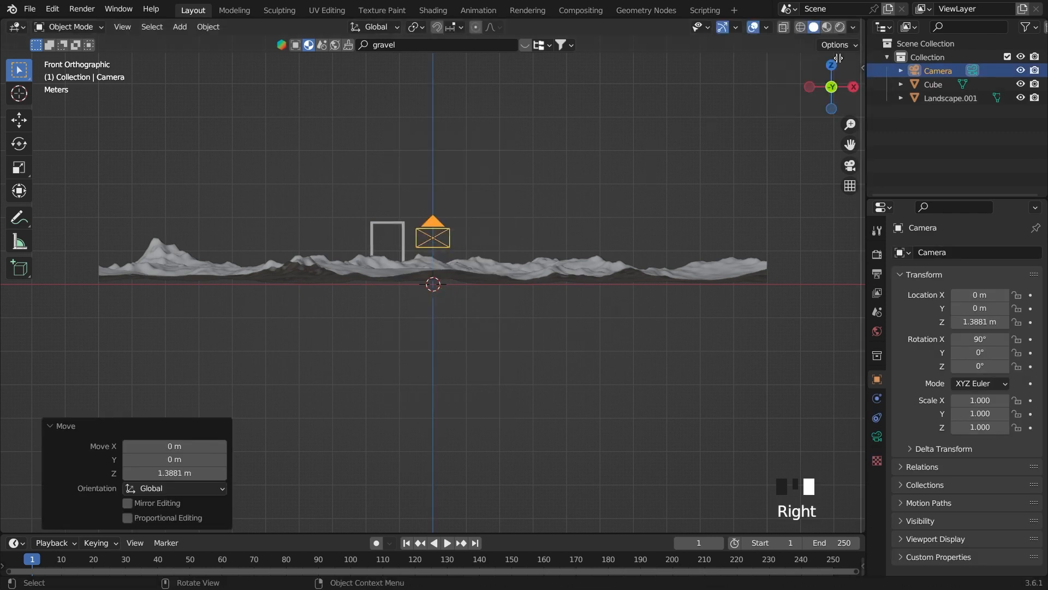
pyautogui.click(433, 90)
pyautogui.press('`')
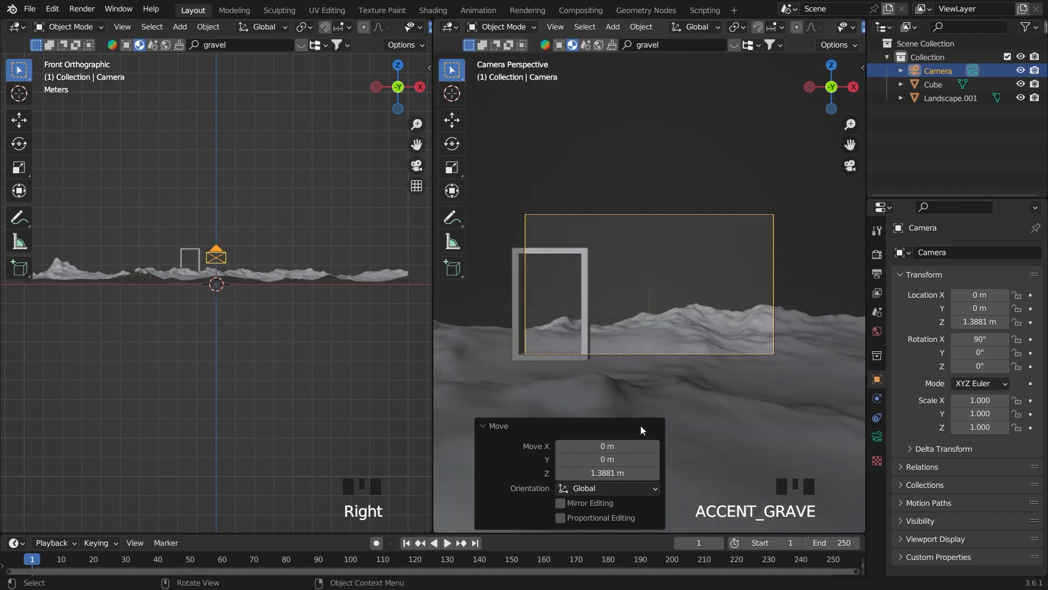
pyautogui.click(636, 433)
# - Switch the other viewport to the camera view and enable the Camera to View lock
pyautogui.scroll(7, 276, 277)
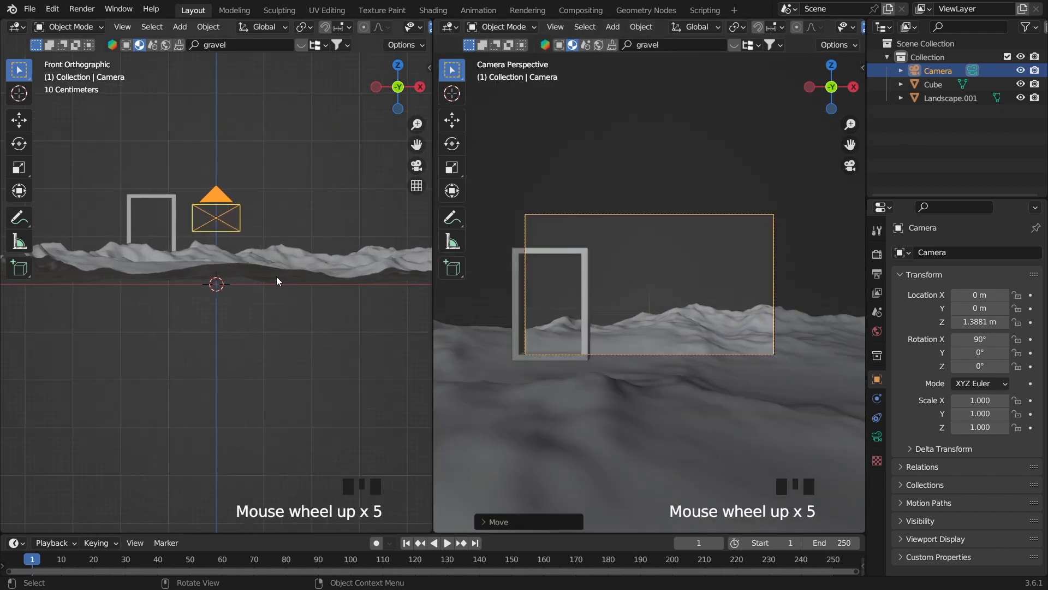
pyautogui.press('`')
pyautogui.press('n')
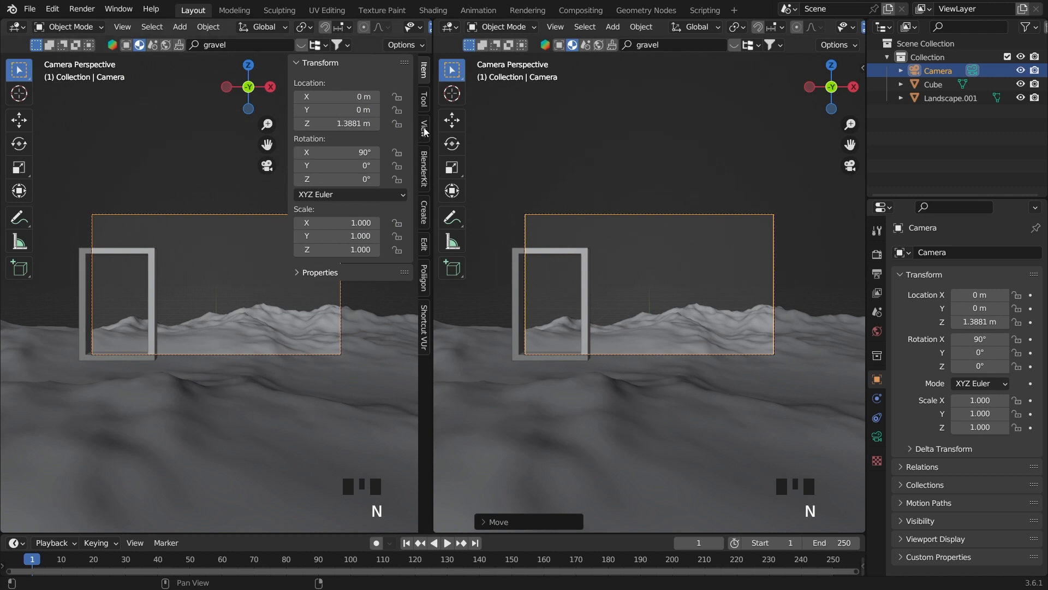
pyautogui.click(424, 128)
pyautogui.click(380, 236)
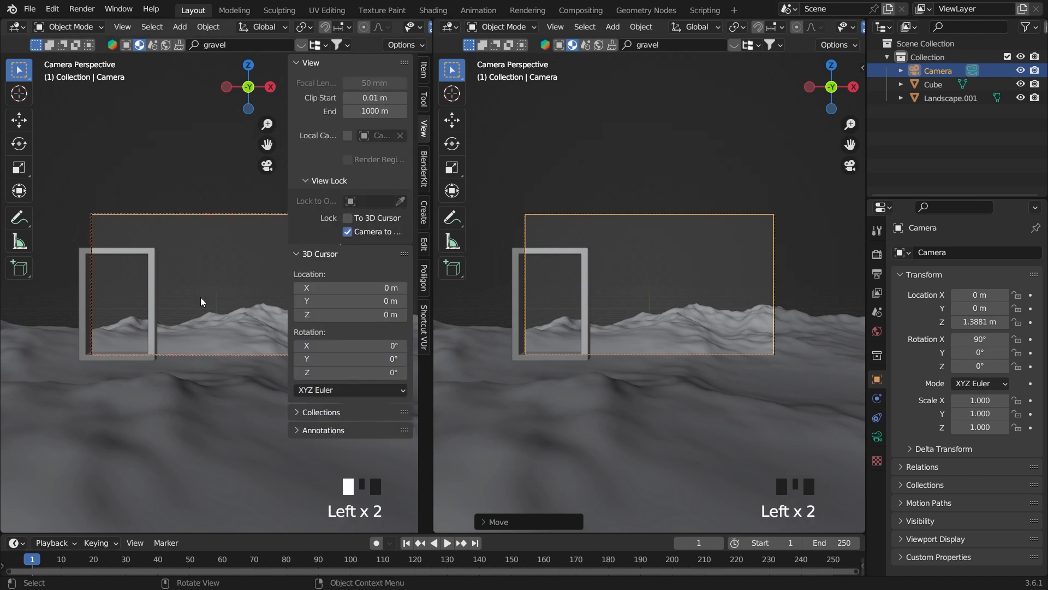
# - Reposition the camera beyond the terrain's edge with the frame centred in shot, and turn the terrain diagonally to it
pyautogui.press('g')
pyautogui.click(157, 313)
pyautogui.scroll(-6, 158, 313)
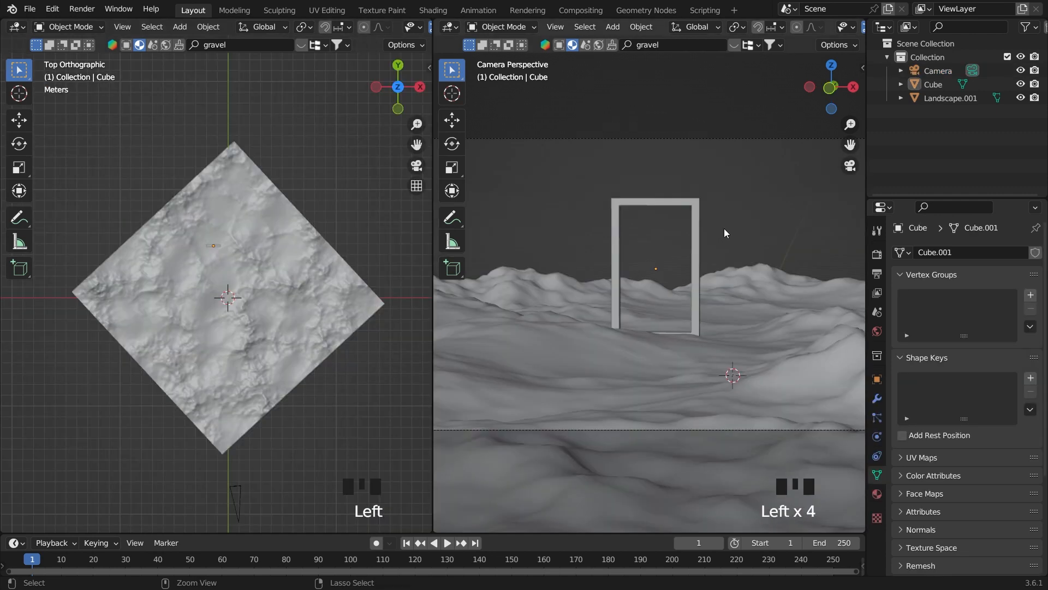
pyautogui.click(748, 226)
pyautogui.scroll(-3, 752, 225)
pyautogui.tripleClick(757, 223)
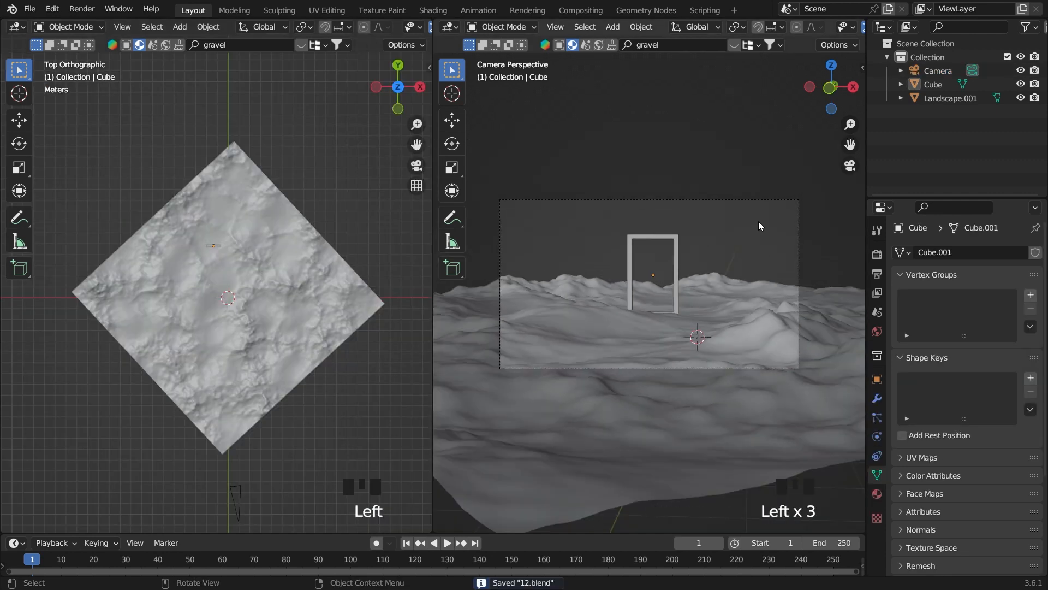
# - Enter Edit Mode on the landscape and turn on proportional editing
pyautogui.click(747, 281)
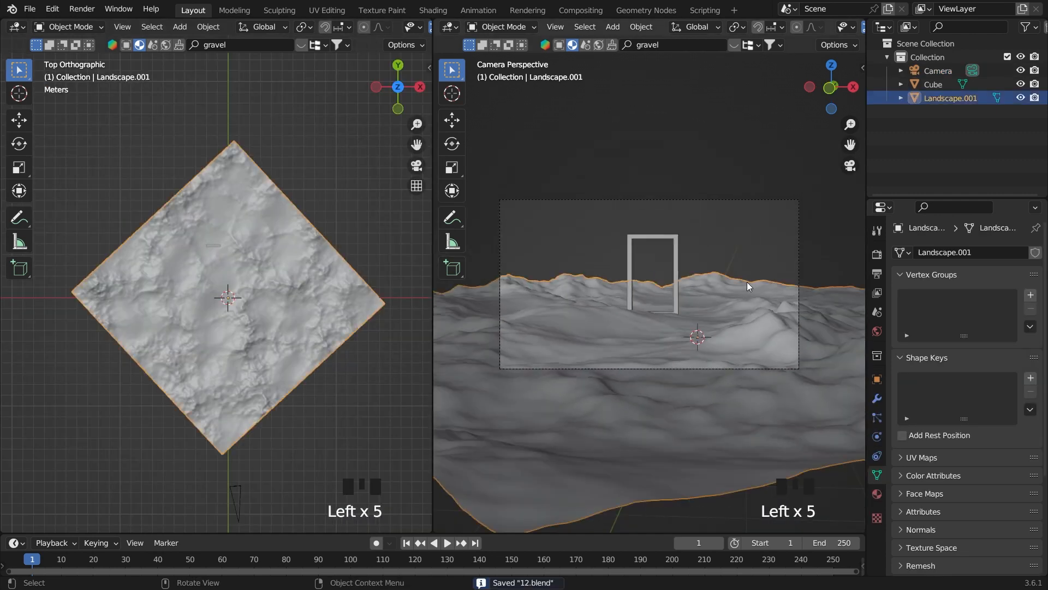
pyautogui.scroll(2, 747, 281)
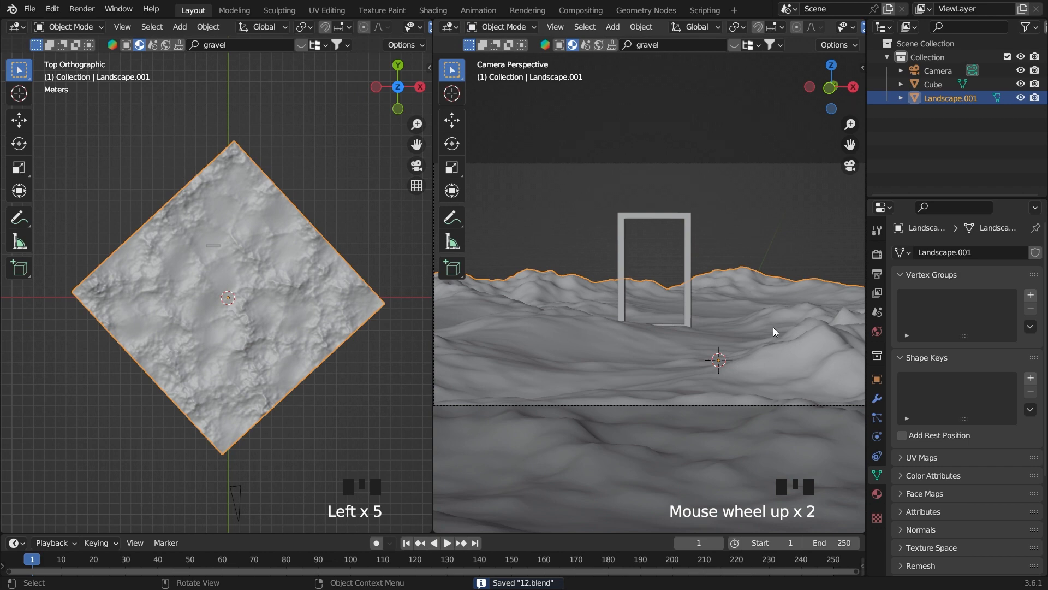
pyautogui.click(774, 335)
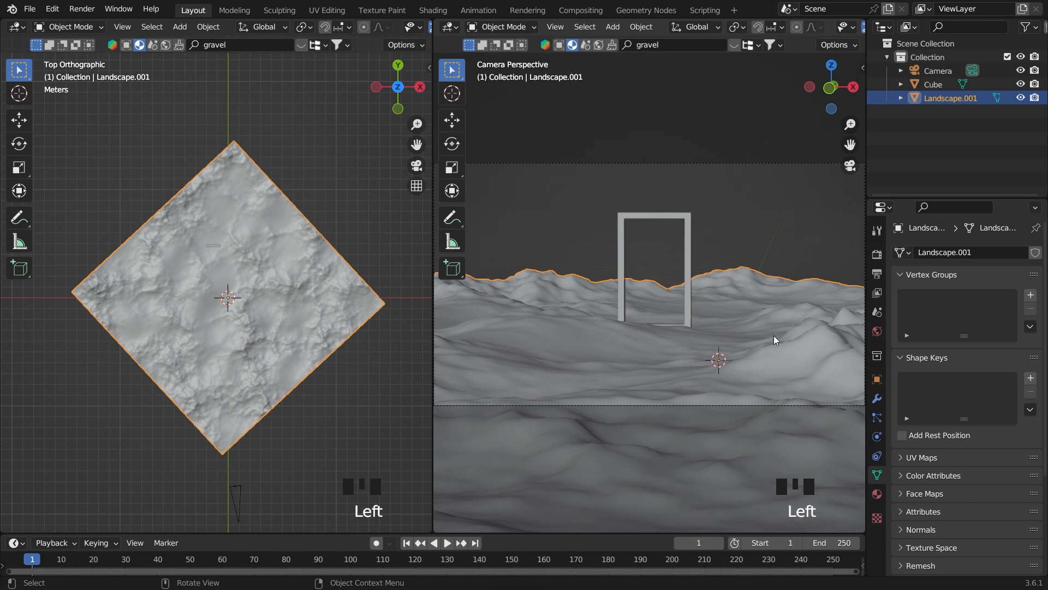
pyautogui.press('Tab')
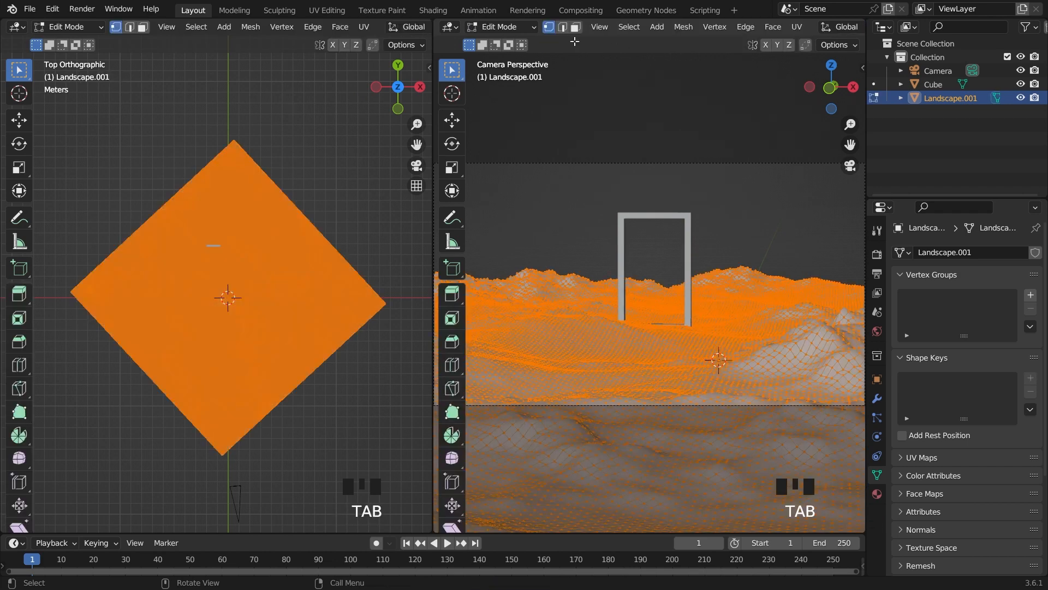
pyautogui.scroll(5, 285, 150)
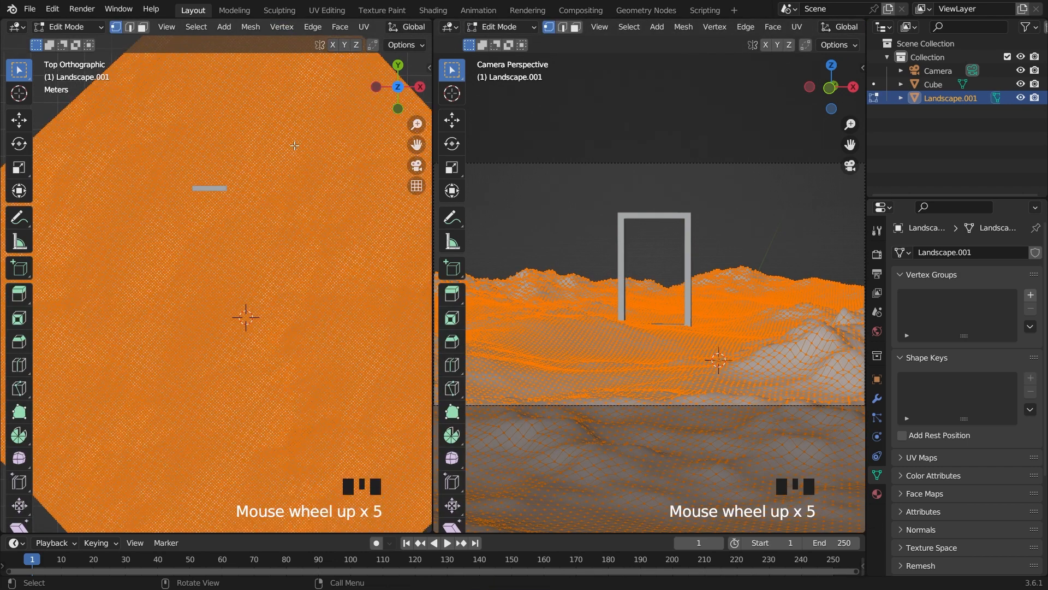
pyautogui.scroll(-7, 263, 30)
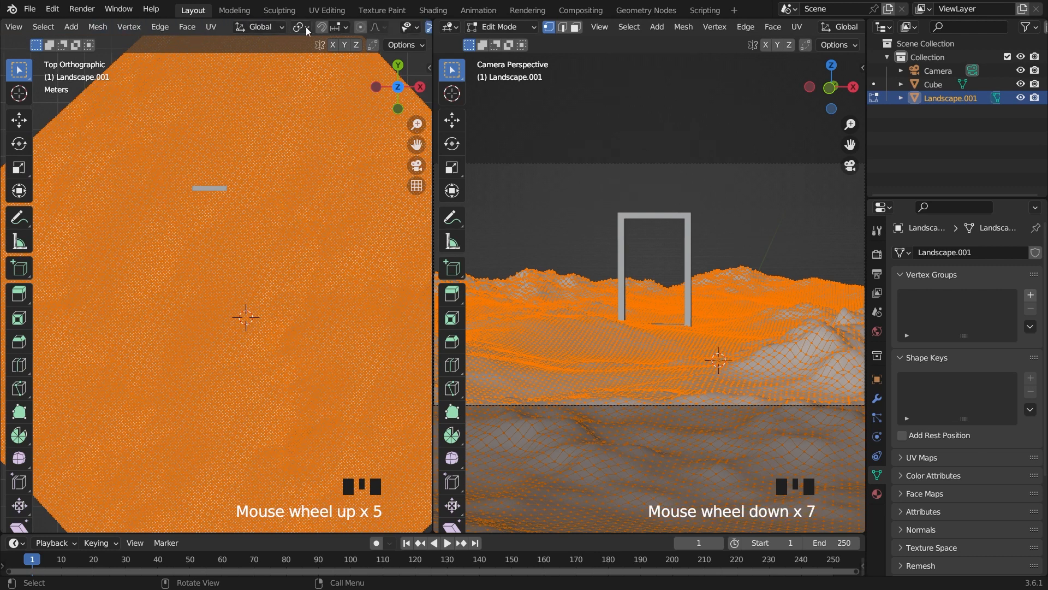
pyautogui.click(360, 27)
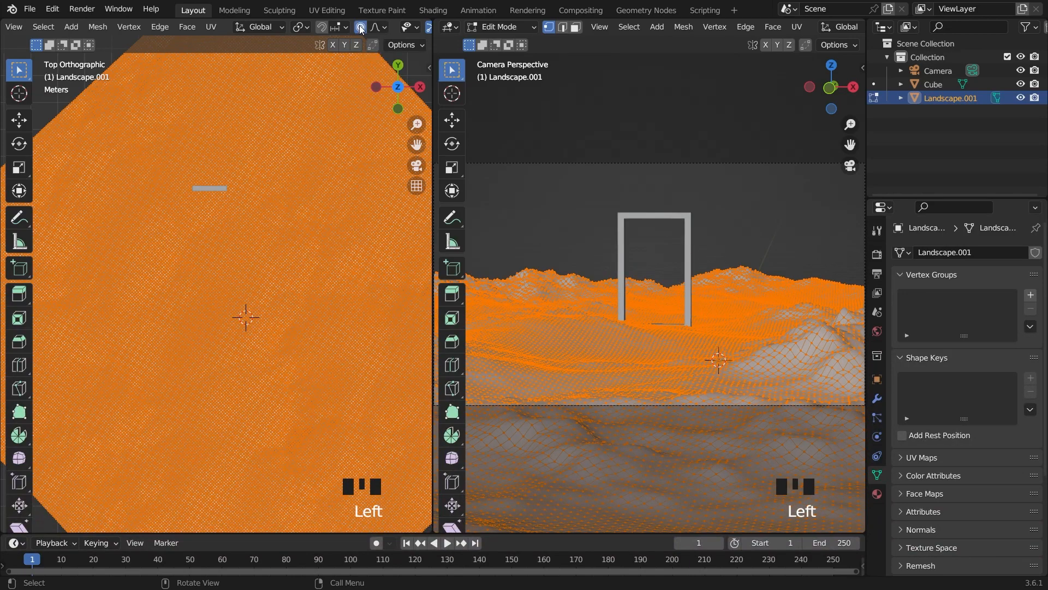
# - Raise a hill on the terrain's right-hand side about 0.37 m along Z with a smooth proportional size of about 1.77 m
pyautogui.scroll(-1, 350, 28)
pyautogui.moveTo(337, 369); pyautogui.dragTo(354, 317, button='middle')
pyautogui.click(348, 297)
pyautogui.press('`')
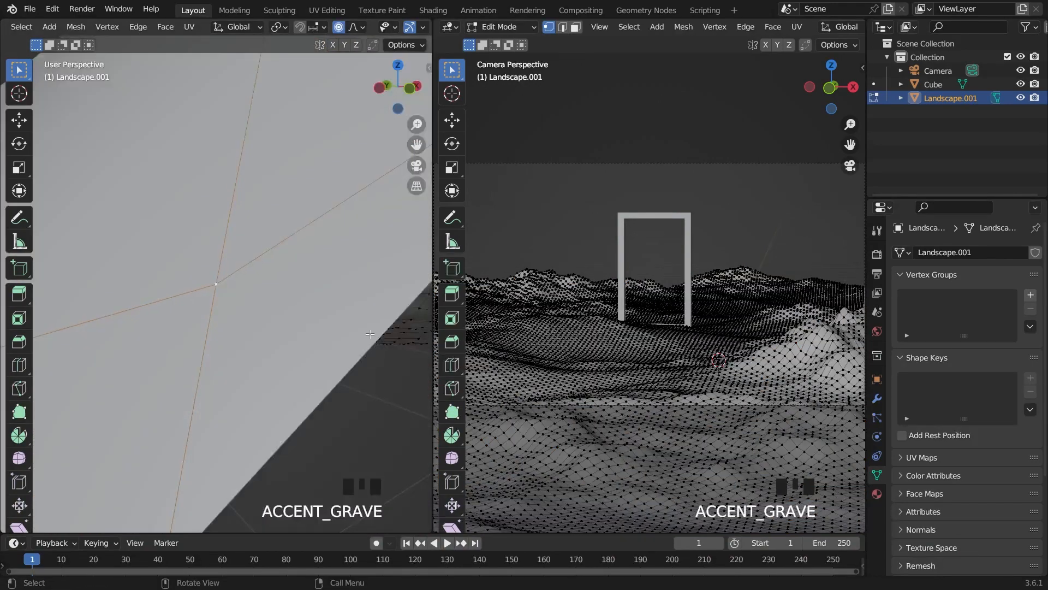
pyautogui.scroll(-20, 330, 287)
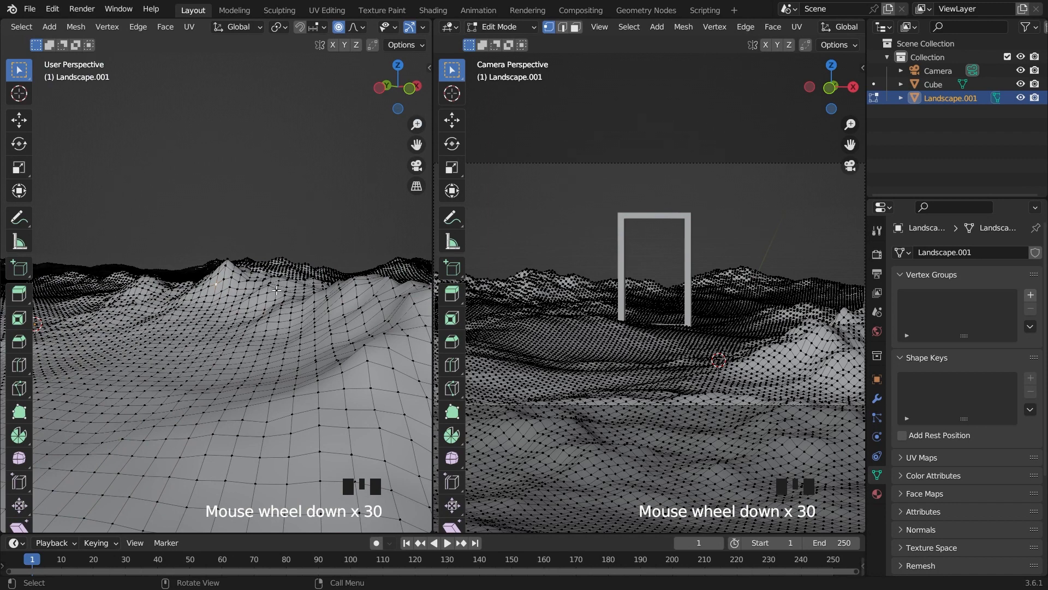
pyautogui.press('s')
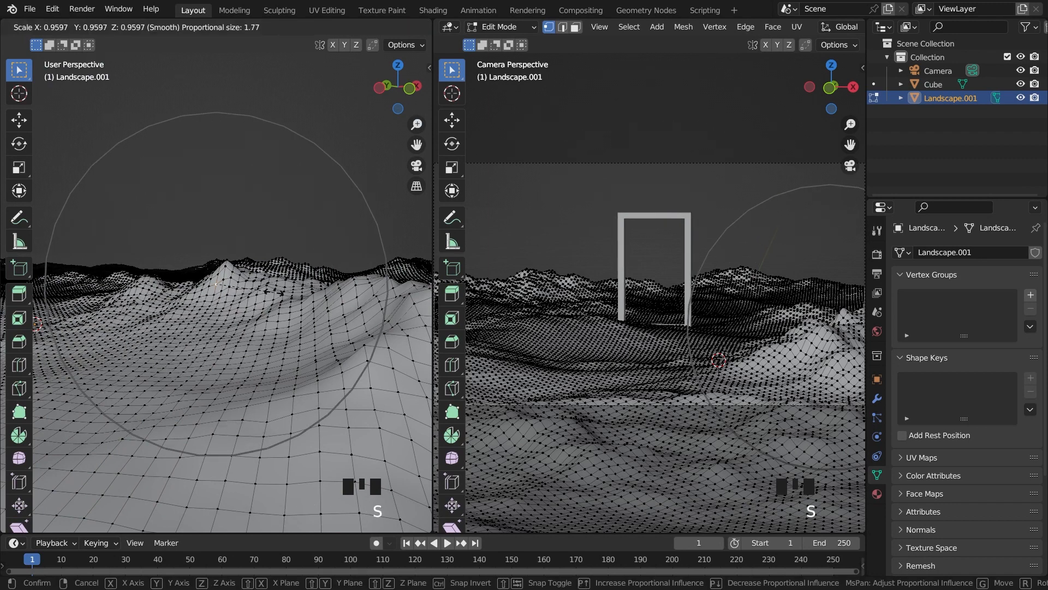
pyautogui.click(274, 293)
pyautogui.press('g')
pyautogui.press('z')
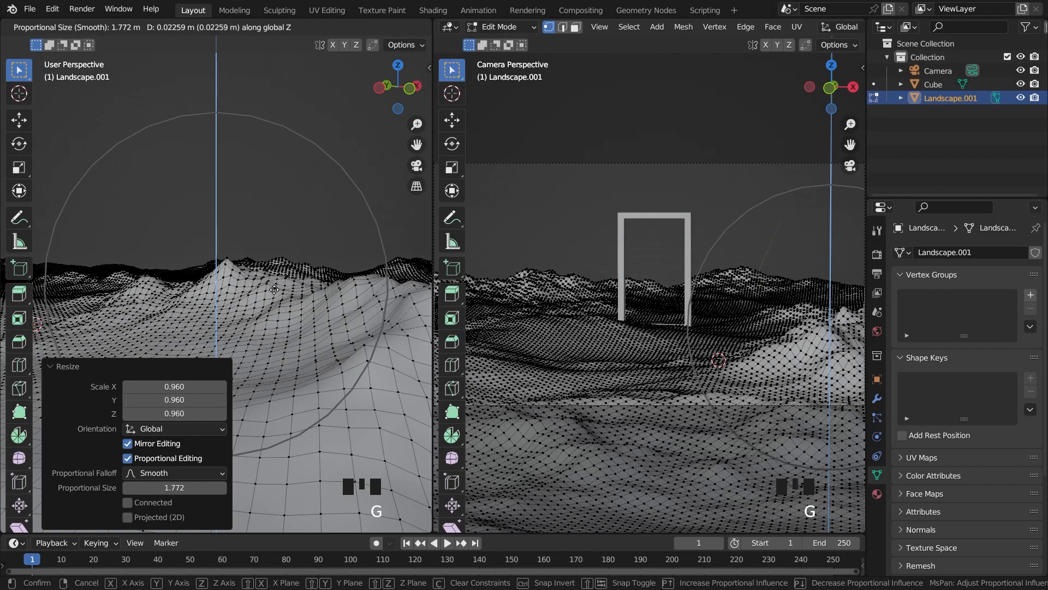
pyautogui.click(276, 259)
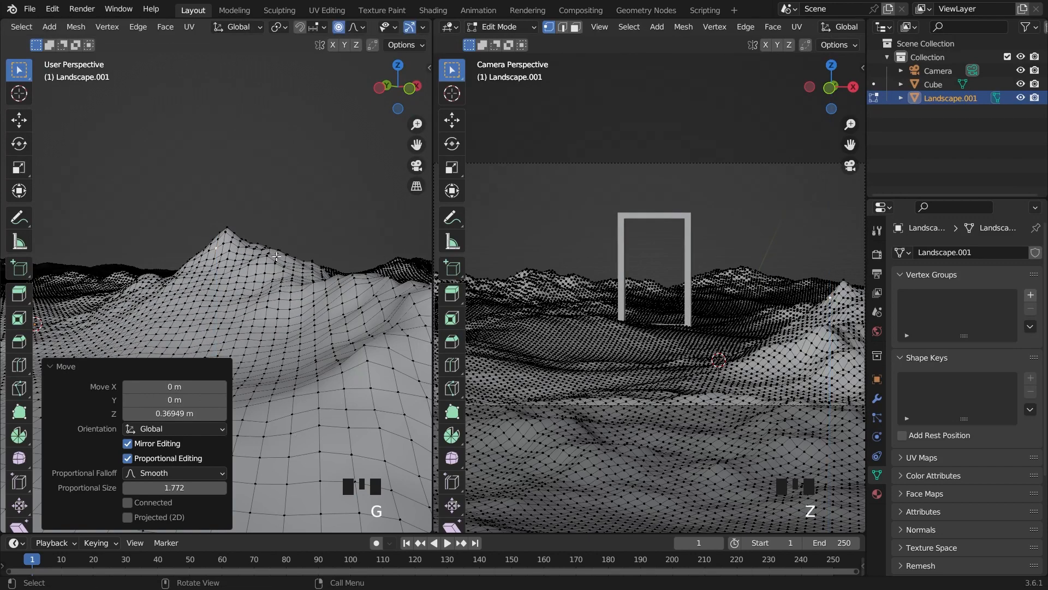
pyautogui.press('Tab')
pyautogui.press('Tab')
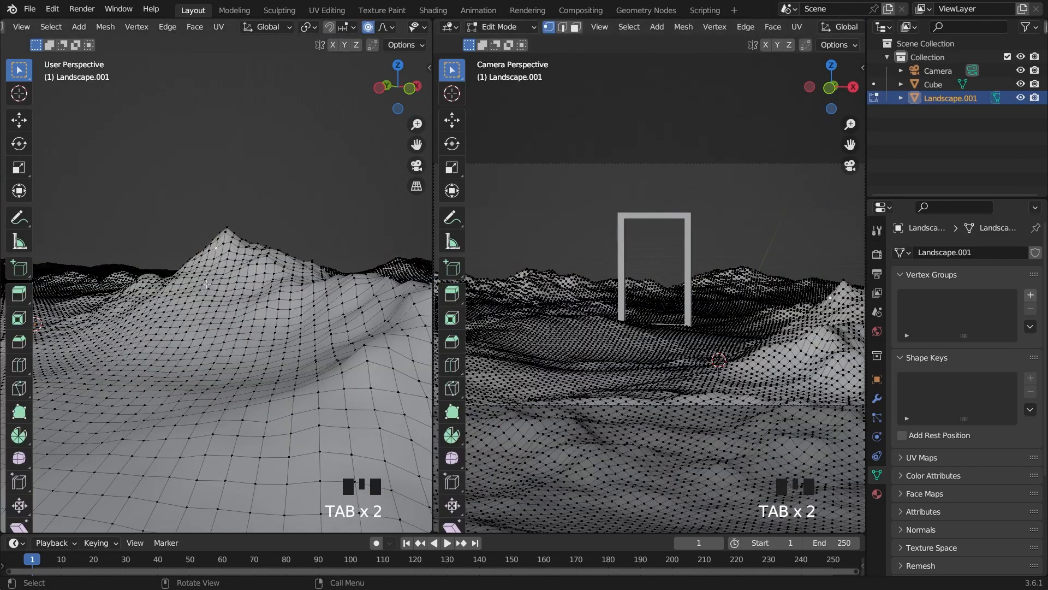
# - Raise the distant ridge behind the door frame's left post about 0.25 m along Z with a proportional size of about 2.85 m
pyautogui.moveTo(206, 283); pyautogui.dragTo(127, 278, button='middle')
pyautogui.scroll(-4, 128, 278)
pyautogui.click(139, 205)
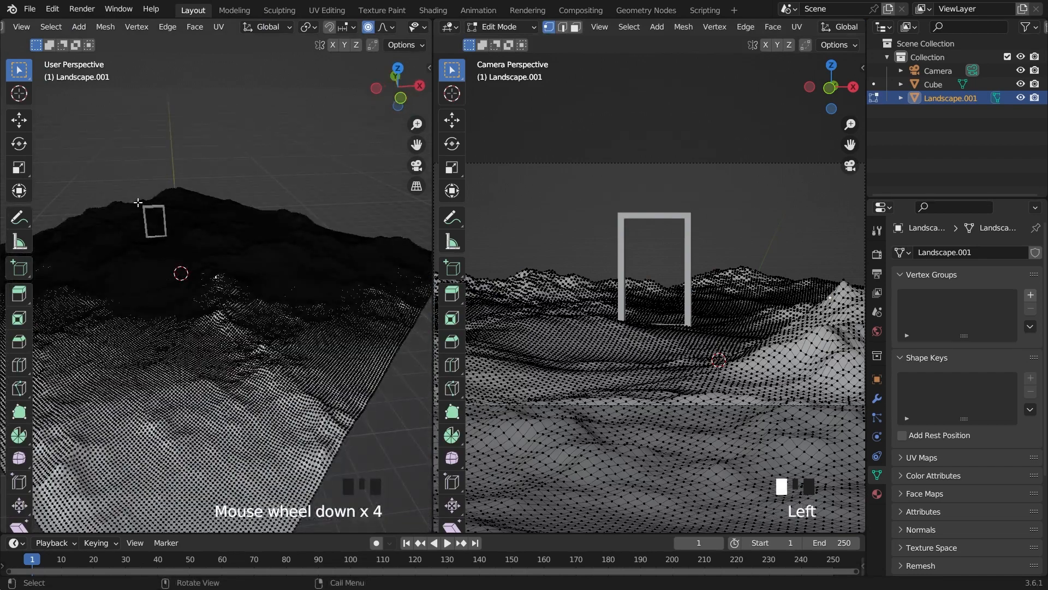
pyautogui.press('`')
pyautogui.scroll(-15, 282, 280)
pyautogui.scroll(-8, 282, 280)
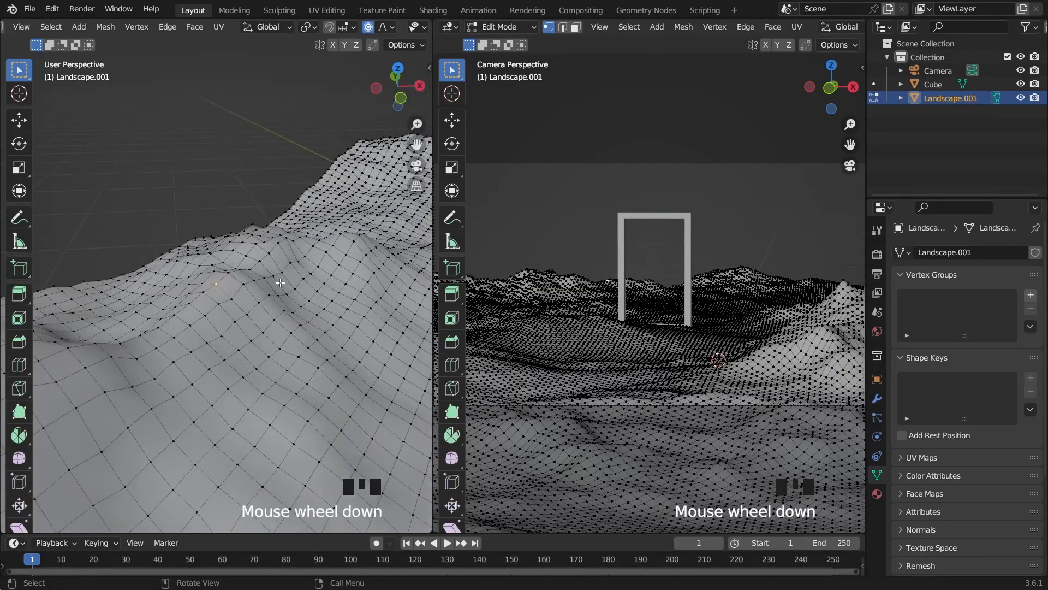
pyautogui.moveTo(282, 280); pyautogui.dragTo(284, 268, button='middle')
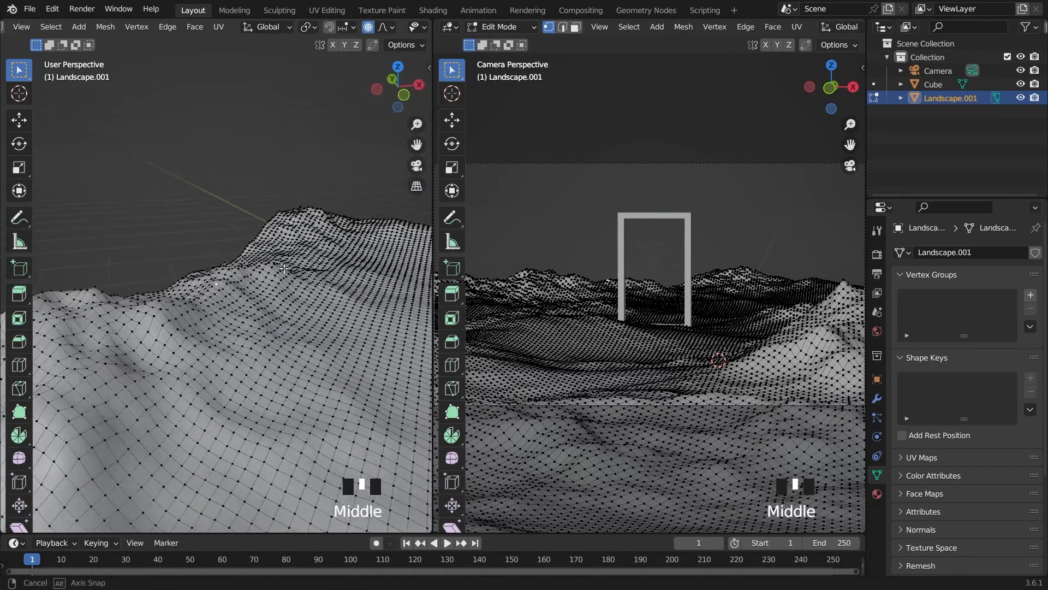
pyautogui.press('s')
pyautogui.click(333, 304)
pyautogui.press('g')
pyautogui.press('z')
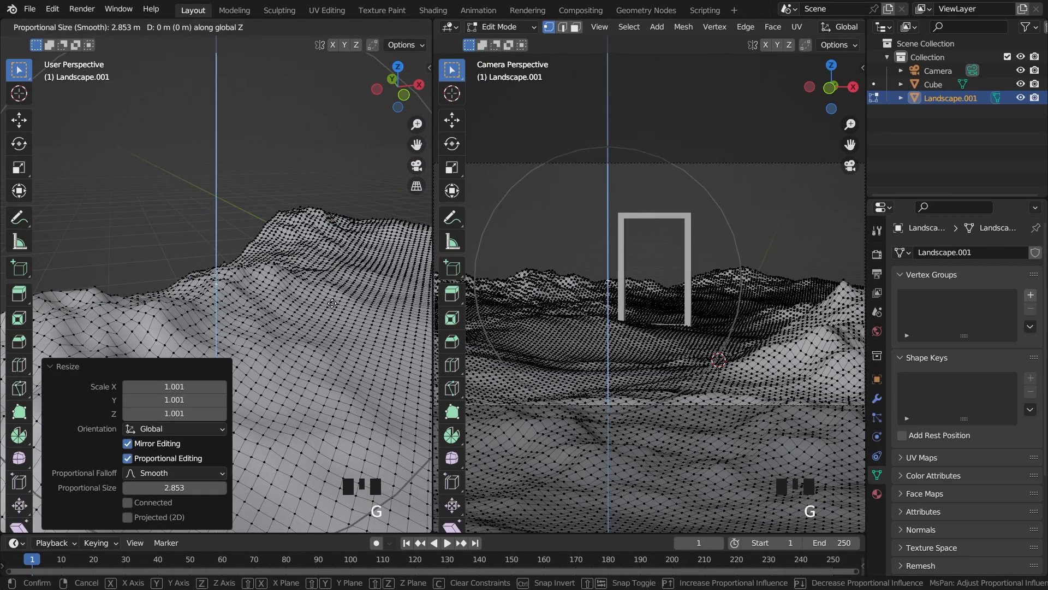
pyautogui.click(340, 280)
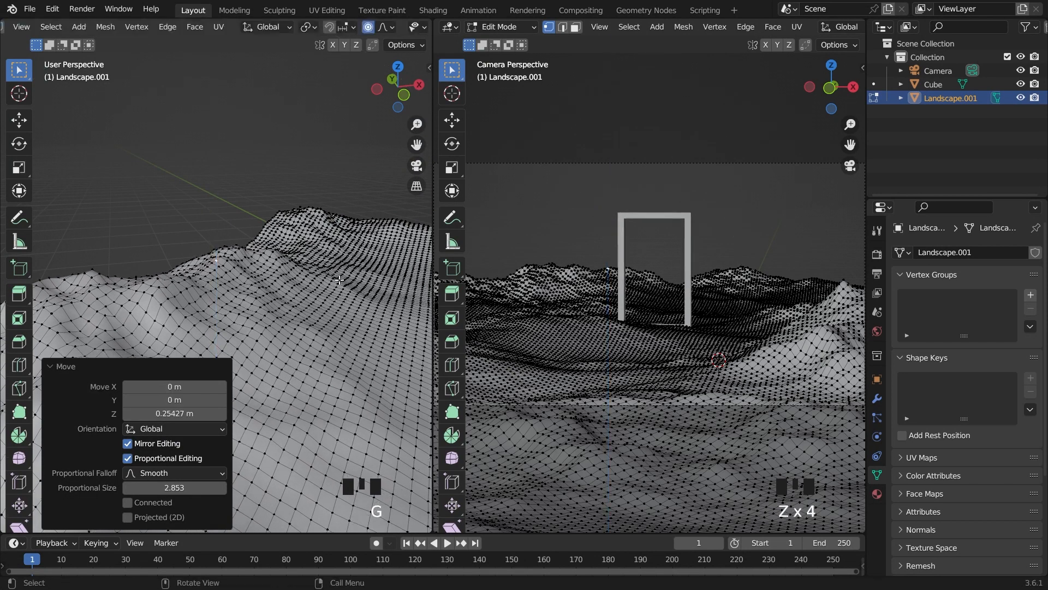
# - Raise the distant ridge just right of the door frame along Z with proportional editing
pyautogui.click(752, 267)
pyautogui.press('g')
pyautogui.press('z')
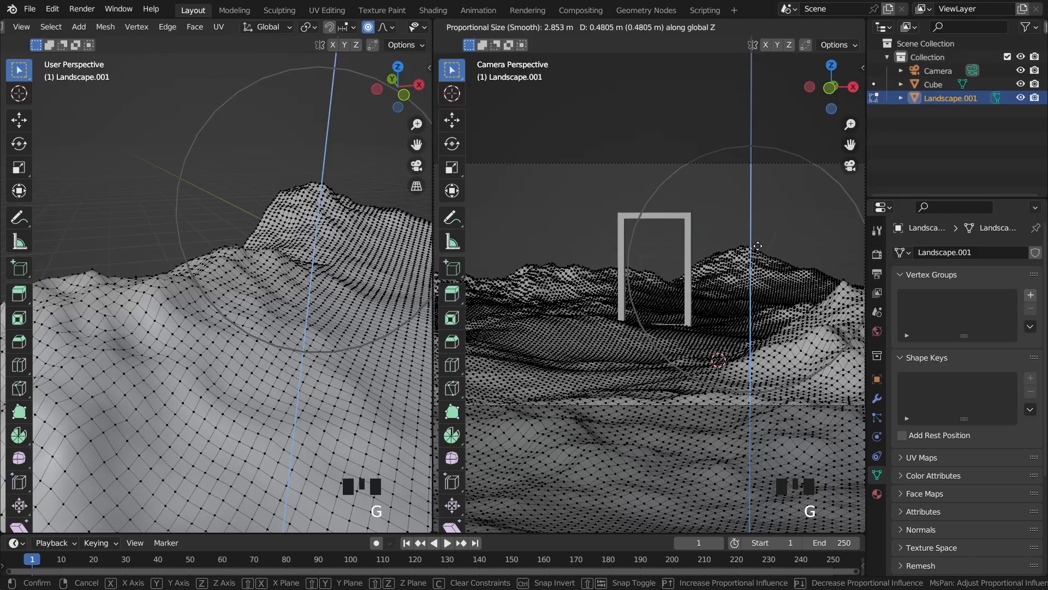
pyautogui.click(752, 250)
# - Raise the distant terrain at the far right and far left of the camera shot along Z, and return to Object Mode
pyautogui.click(863, 288)
pyautogui.press('g')
pyautogui.press('z')
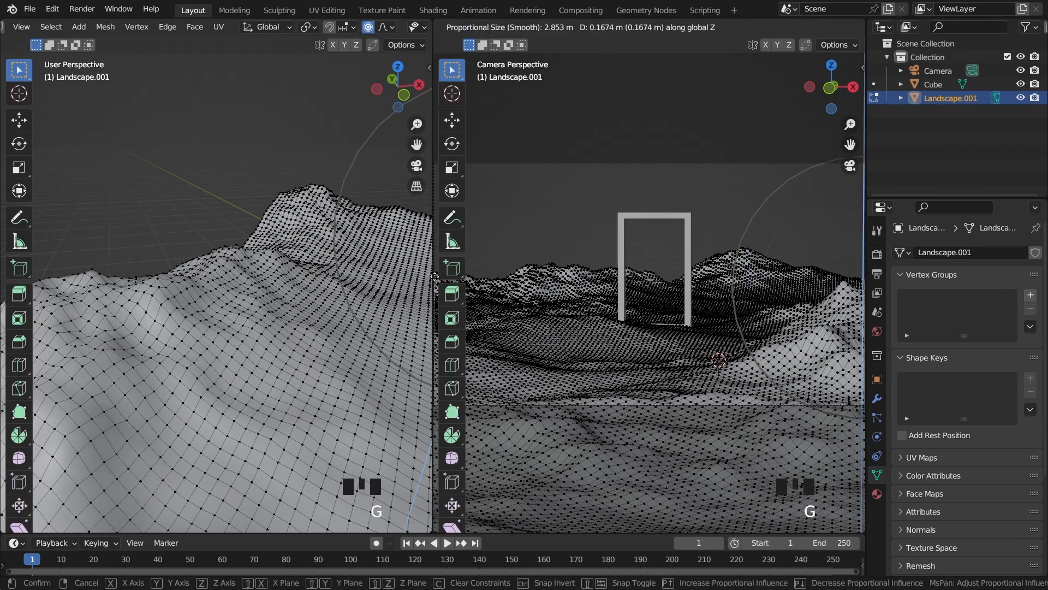
pyautogui.click(862, 275)
pyautogui.click(479, 271)
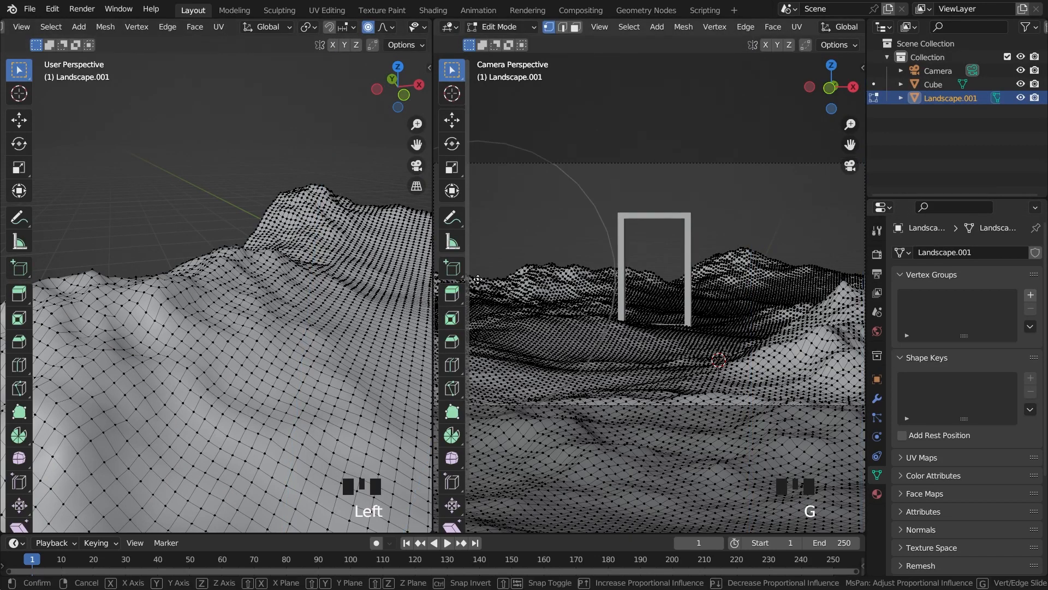
pyautogui.press('g')
pyautogui.press('z')
pyautogui.press('z')
pyautogui.press('Tab')
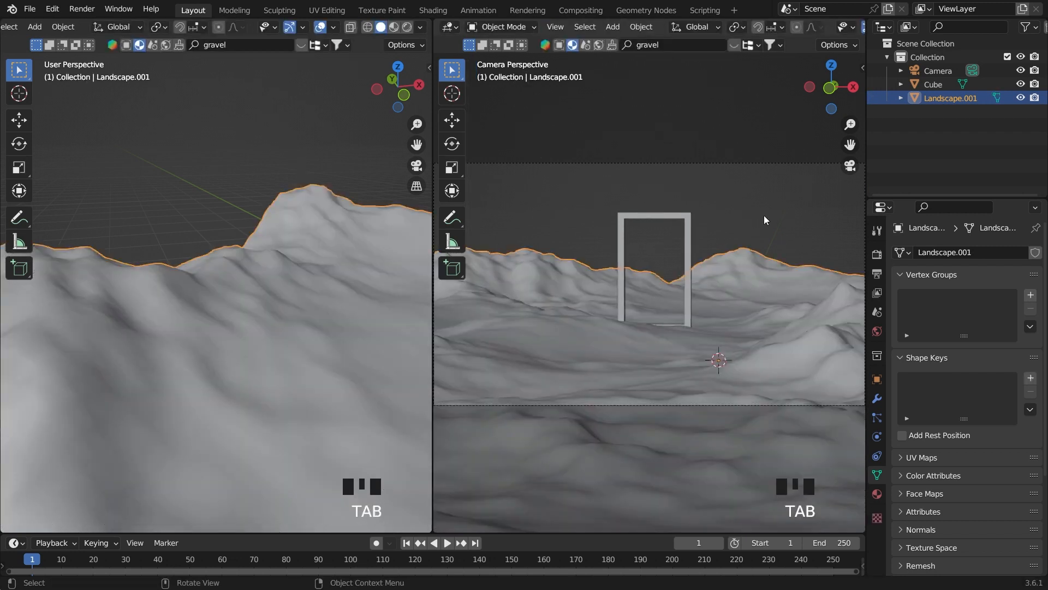
# - Re-enter Edit Mode on the landscape and raise the ridge seen through the door frame along Z
pyautogui.click(764, 215)
pyautogui.scroll(-2, 764, 215)
pyautogui.scroll(3, 759, 211)
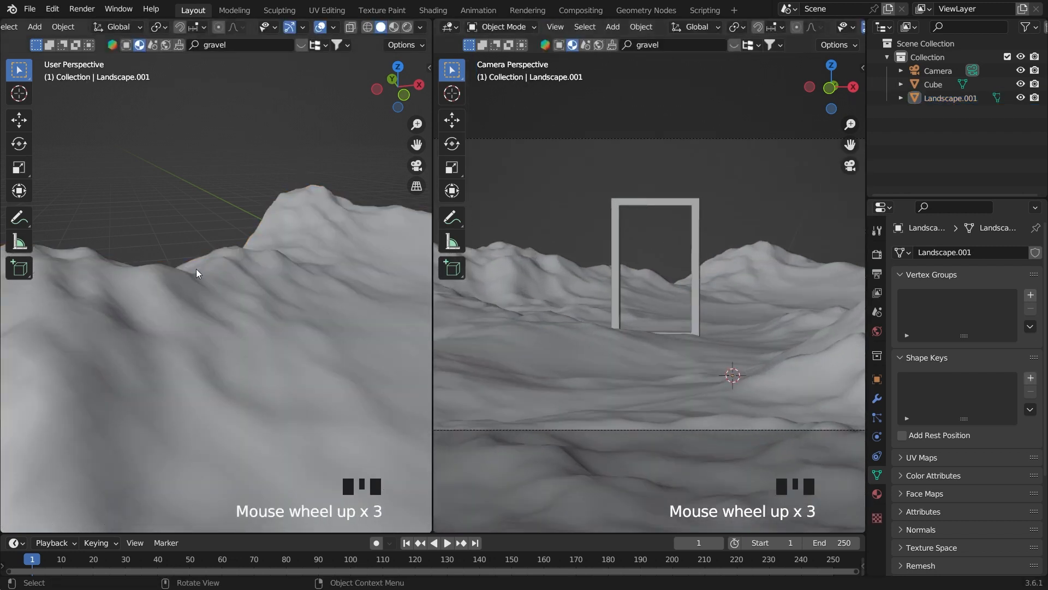
pyautogui.moveTo(195, 269); pyautogui.dragTo(168, 342, button='middle')
pyautogui.press('Tab')
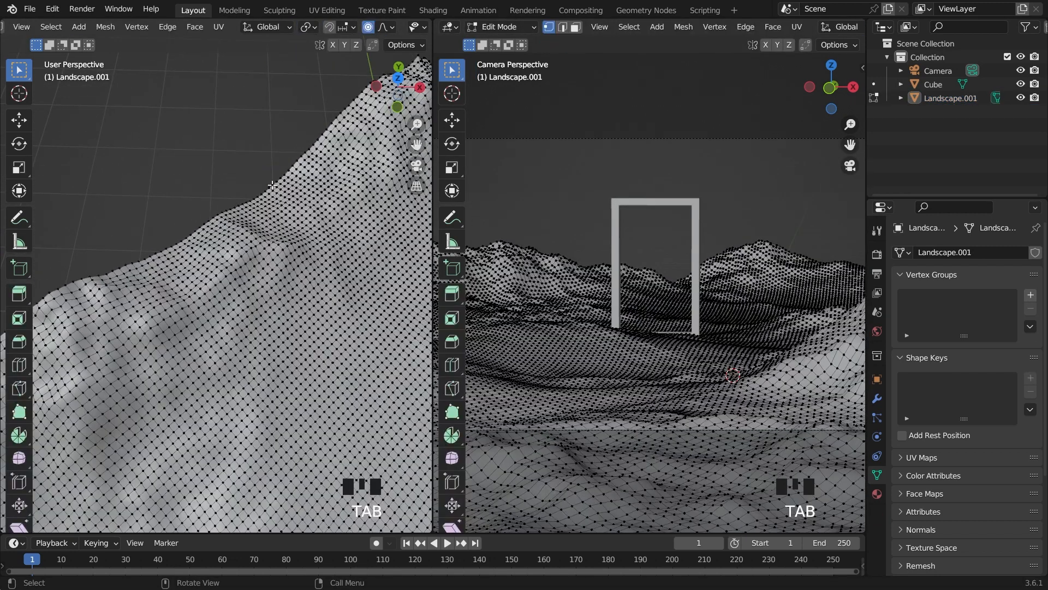
pyautogui.press('g')
pyautogui.press('z')
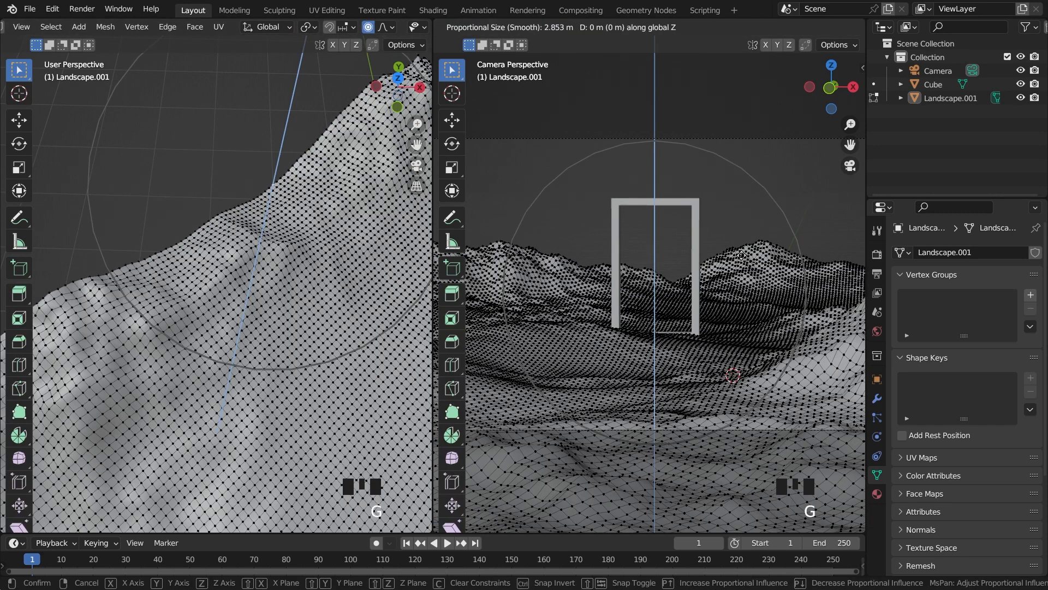
pyautogui.press('z')
pyautogui.click(741, 226)
# - Raise the peak right of the door frame until its summit is about level with the frame's top, and return to Object Mode
pyautogui.press('g')
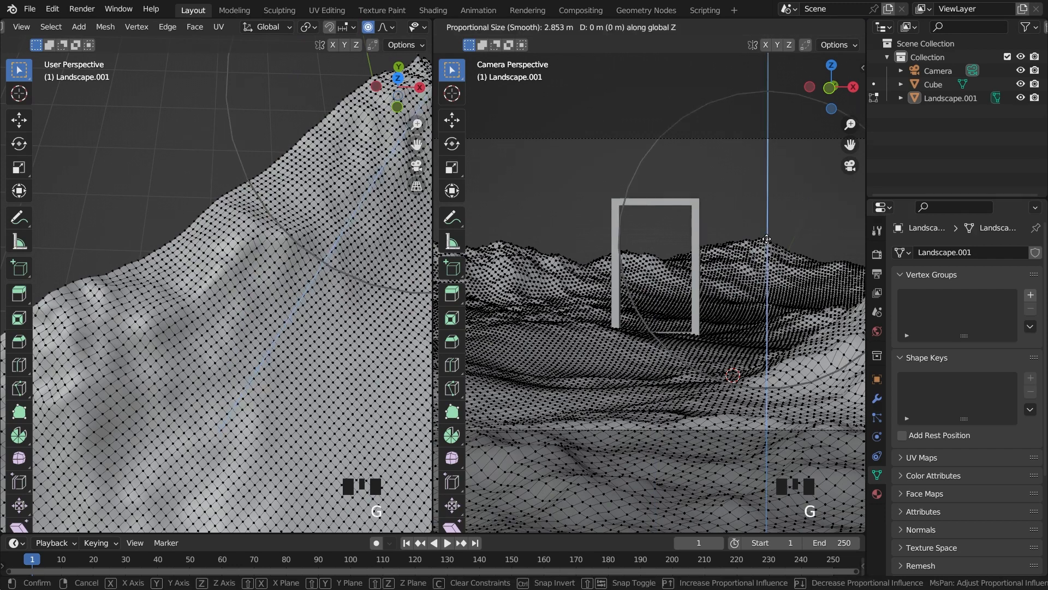
pyautogui.click(798, 198)
pyautogui.press('Tab')
pyautogui.click(798, 197)
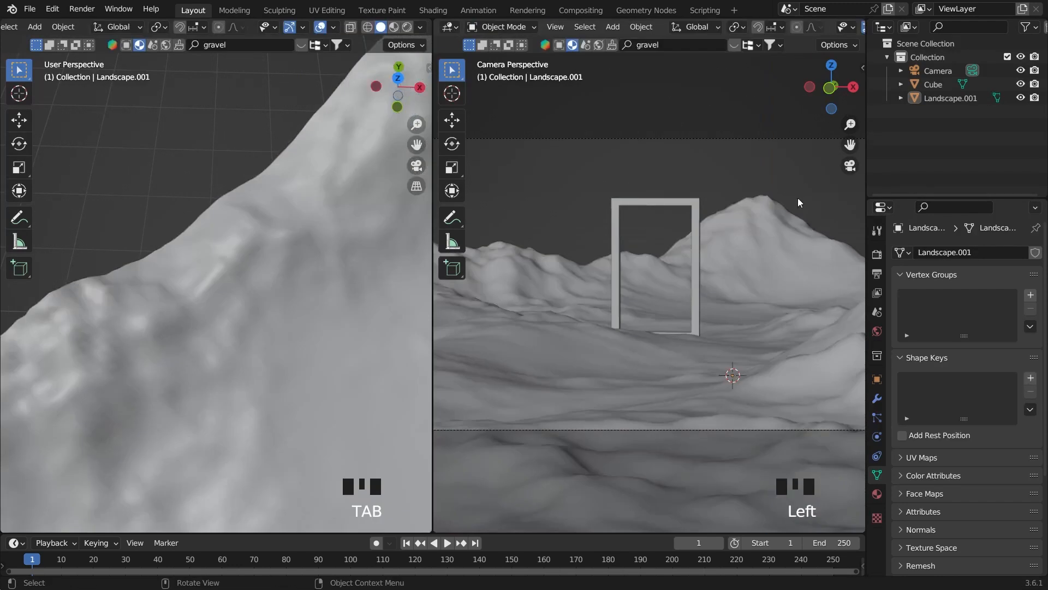
# - Lower the peak right of the door frame slightly along Z, return to Object Mode and save the file
pyautogui.press('Tab')
pyautogui.press('g')
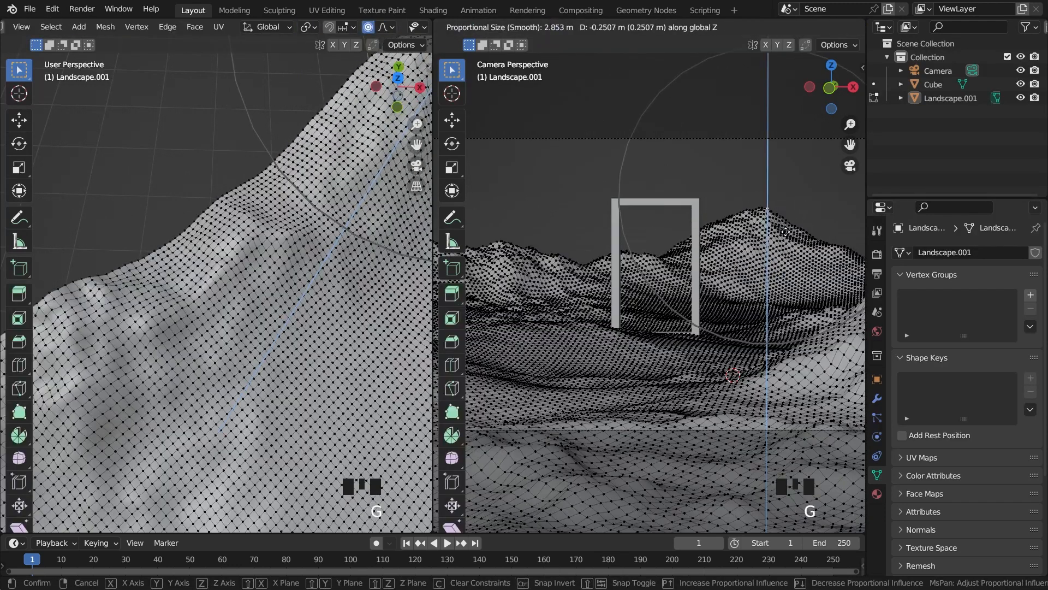
pyautogui.click(795, 199)
pyautogui.press('Tab')
pyautogui.hotkey('ctrl', 's')
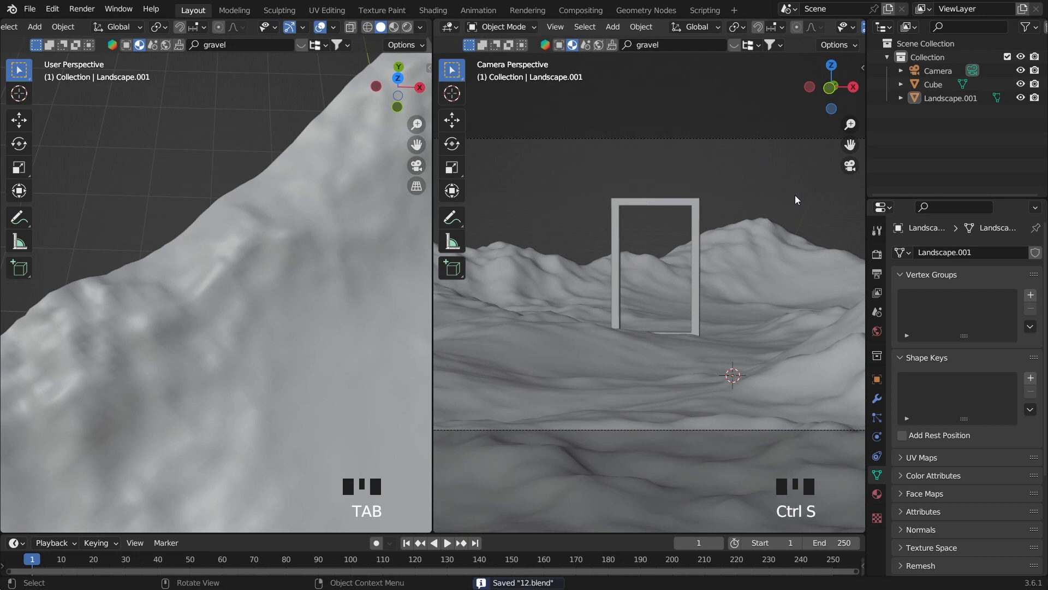
# - Examine the whole landscape from above and check its rotation, scale and dimensions
pyautogui.press('Tab')
pyautogui.press('Tab')
pyautogui.scroll(-5, 676, 268)
pyautogui.moveTo(671, 274); pyautogui.dragTo(683, 304, button='middle')
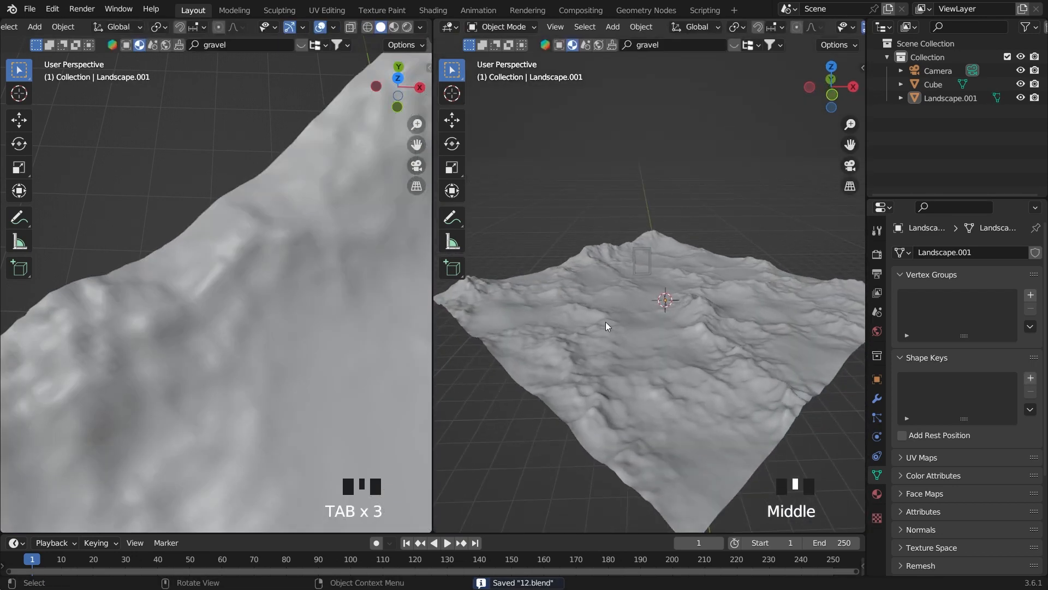
pyautogui.moveTo(605, 322); pyautogui.dragTo(671, 336, button='middle')
pyautogui.click(672, 336)
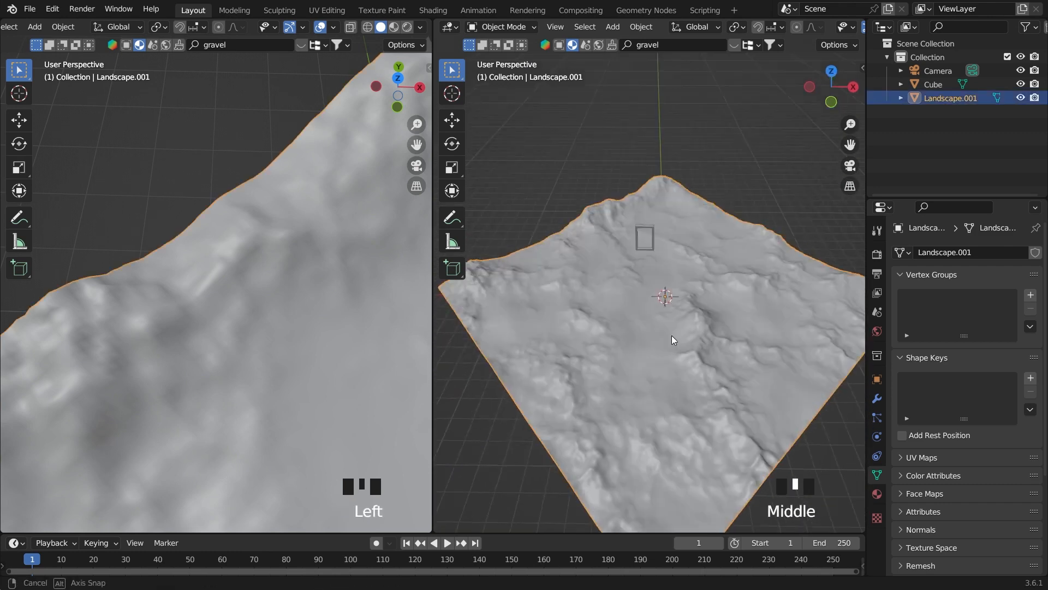
pyautogui.press('`')
pyautogui.press('n')
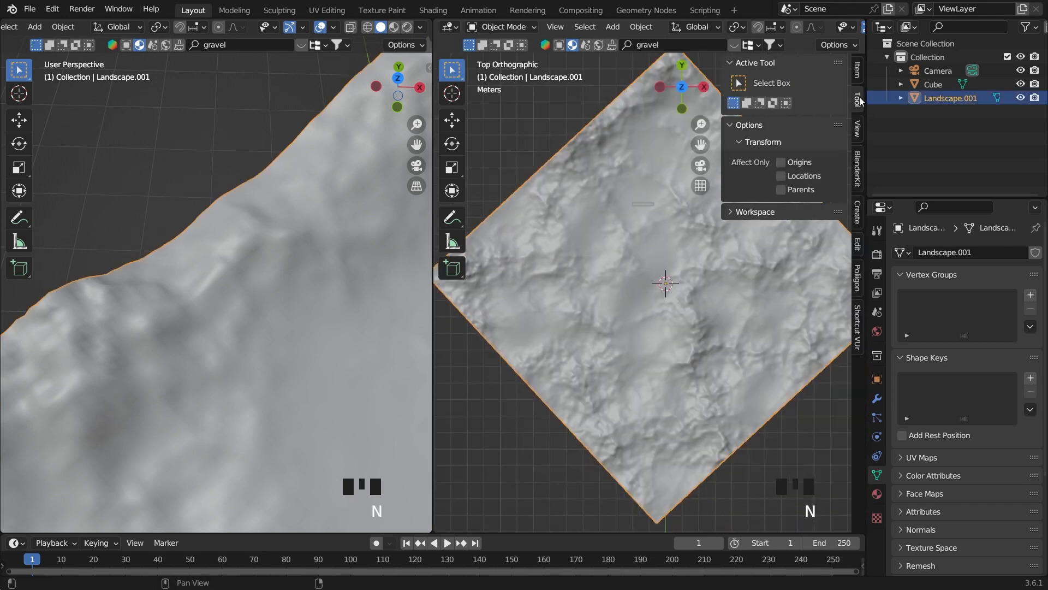
pyautogui.click(856, 74)
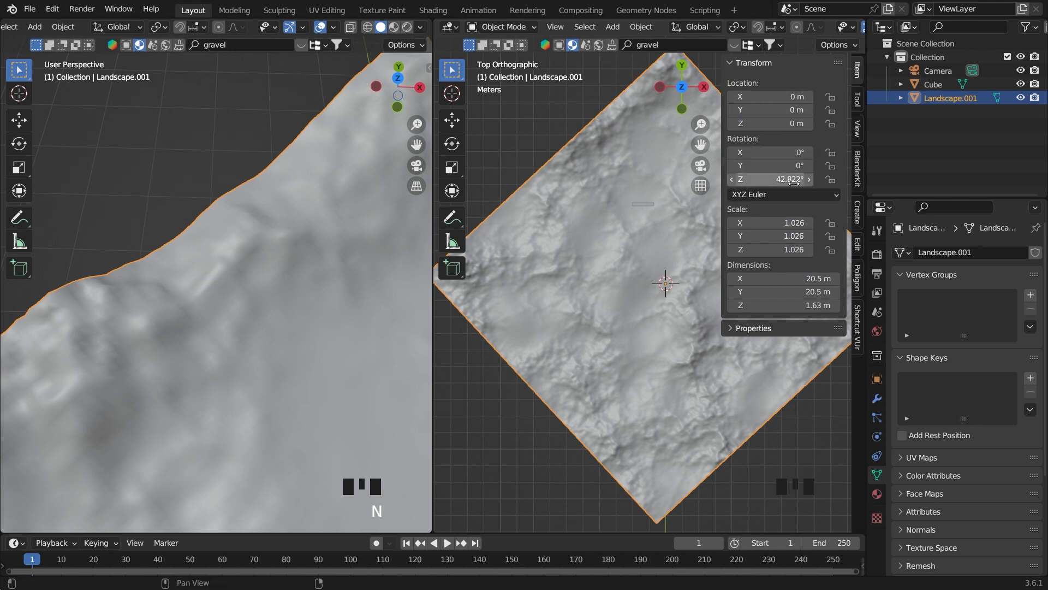
pyautogui.scroll(-6, 652, 231)
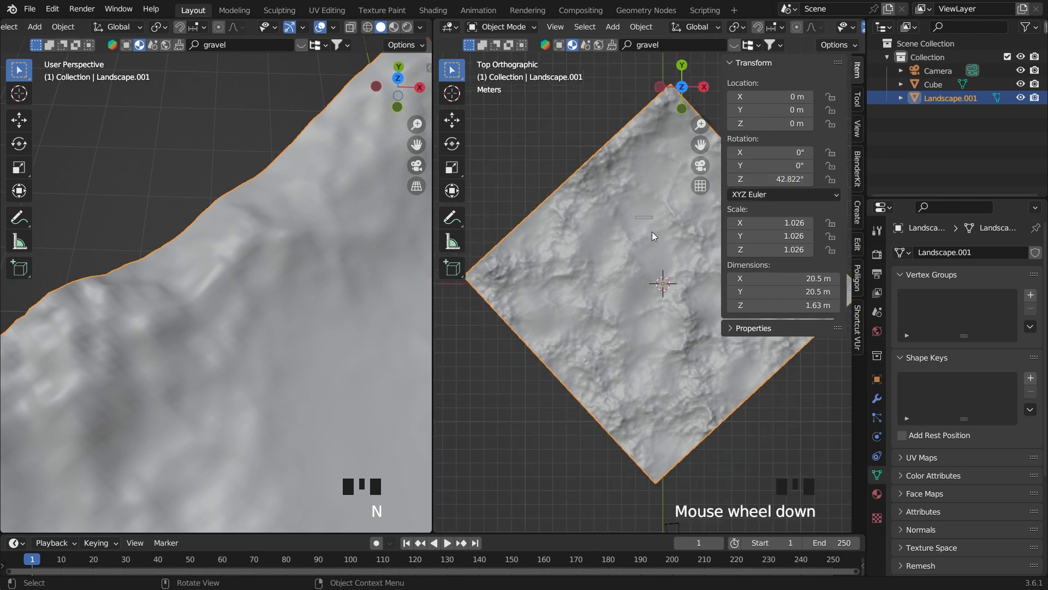
pyautogui.click(637, 180)
pyautogui.press('n')
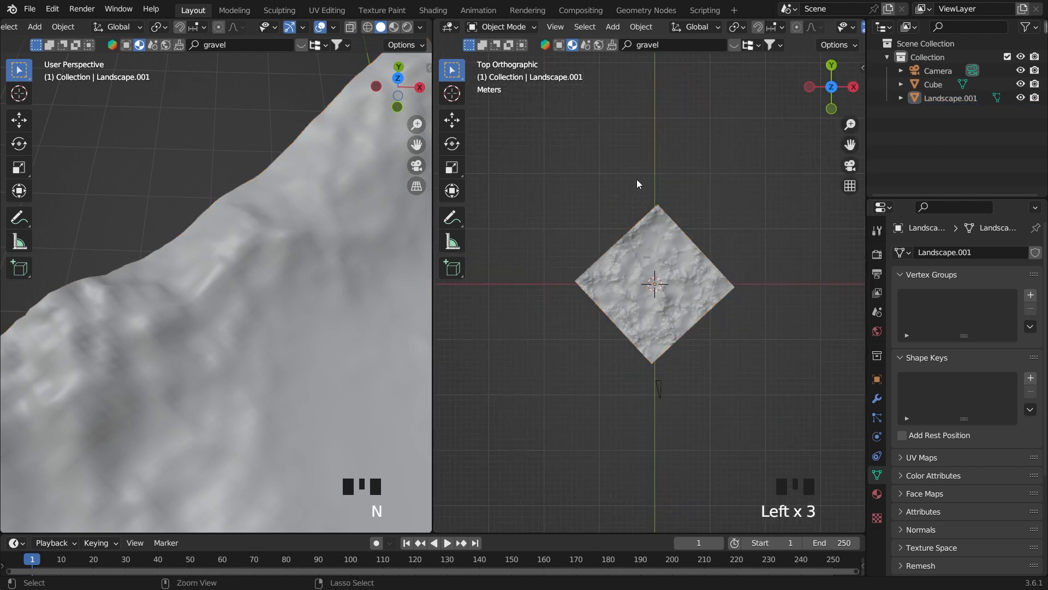
# - Save the file and add a plane mesh at the centre of the terrain
pyautogui.hotkey('ctrl', 's')
pyautogui.scroll(6, 717, 310)
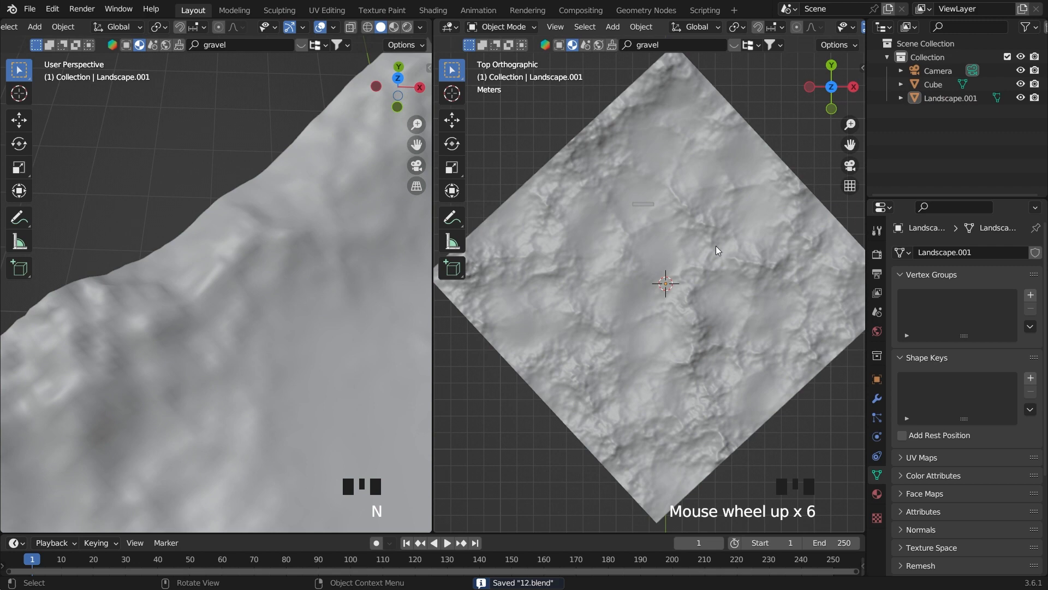
pyautogui.scroll(-3, 716, 245)
pyautogui.moveTo(715, 245); pyautogui.dragTo(708, 185, button='middle')
pyautogui.scroll(4, 708, 185)
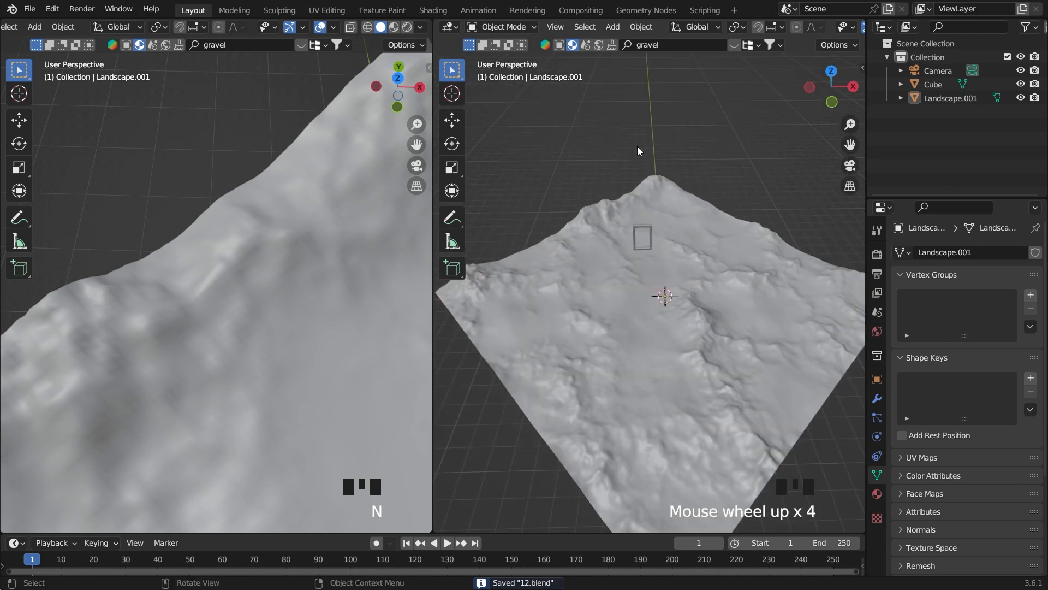
pyautogui.moveTo(671, 257); pyautogui.dragTo(711, 379, button='middle')
pyautogui.scroll(6, 682, 254)
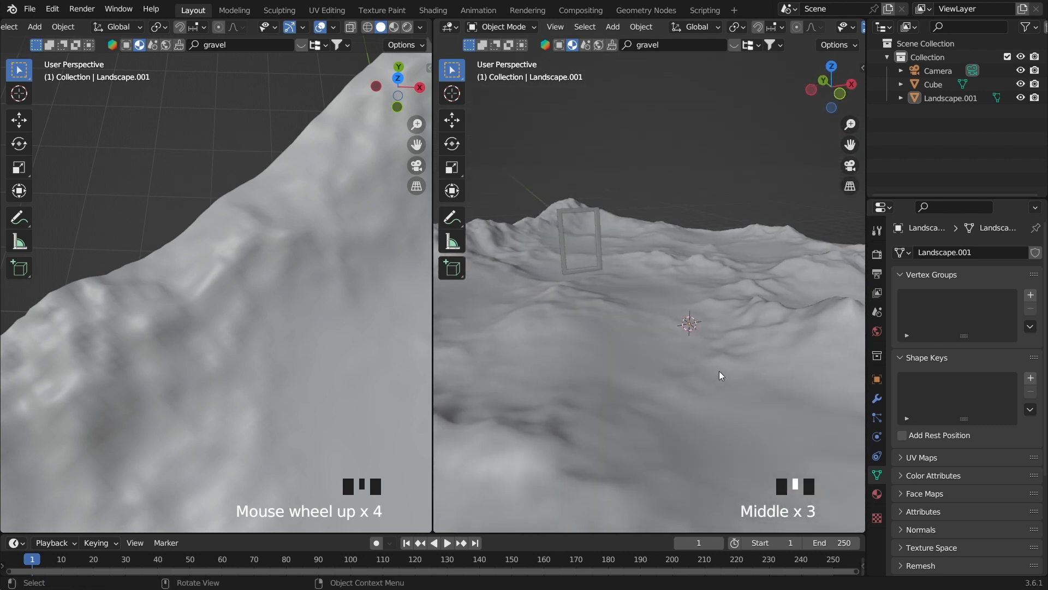
pyautogui.moveTo(675, 339); pyautogui.dragTo(684, 251, button='middle')
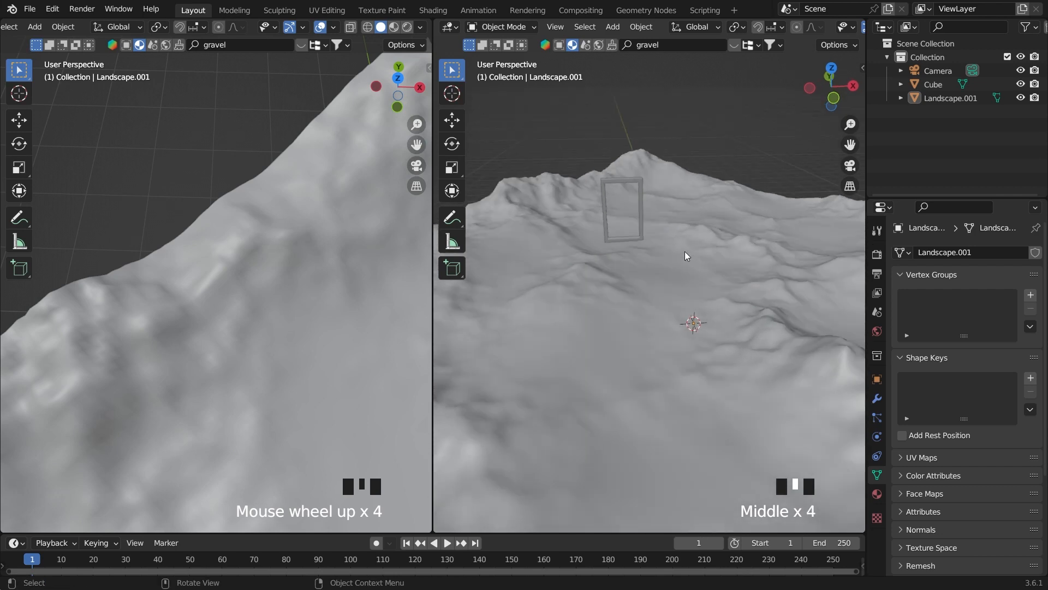
pyautogui.hotkey('shift', 'a')
pyautogui.moveTo(705, 36)
pyautogui.click(778, 35)
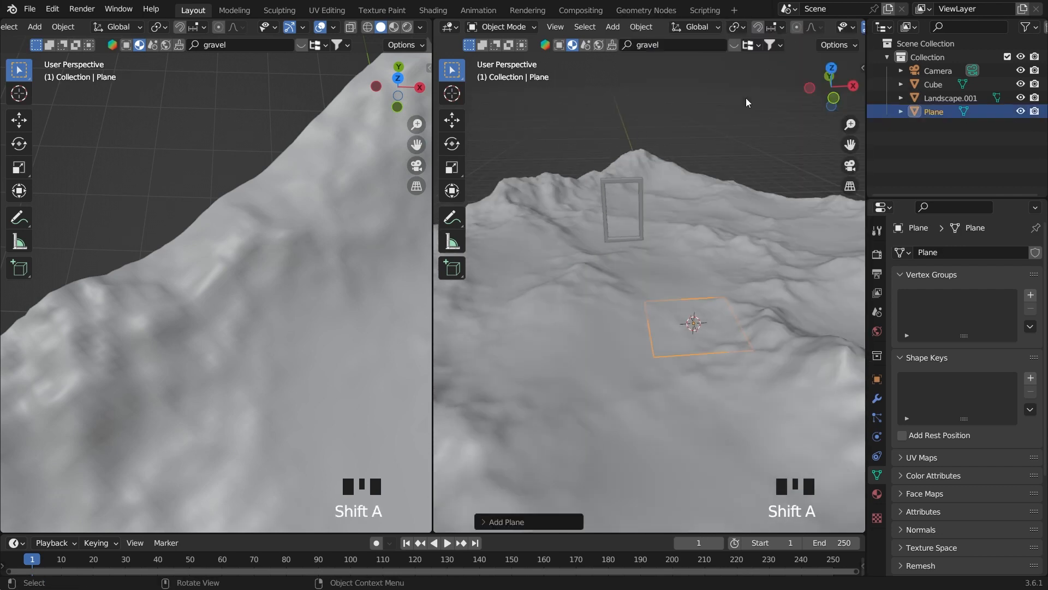
# - Scale the plane up in the top view until it extends just beyond all four corners of the terrain
pyautogui.press('`')
pyautogui.scroll(-6, 693, 171)
pyautogui.press('s')
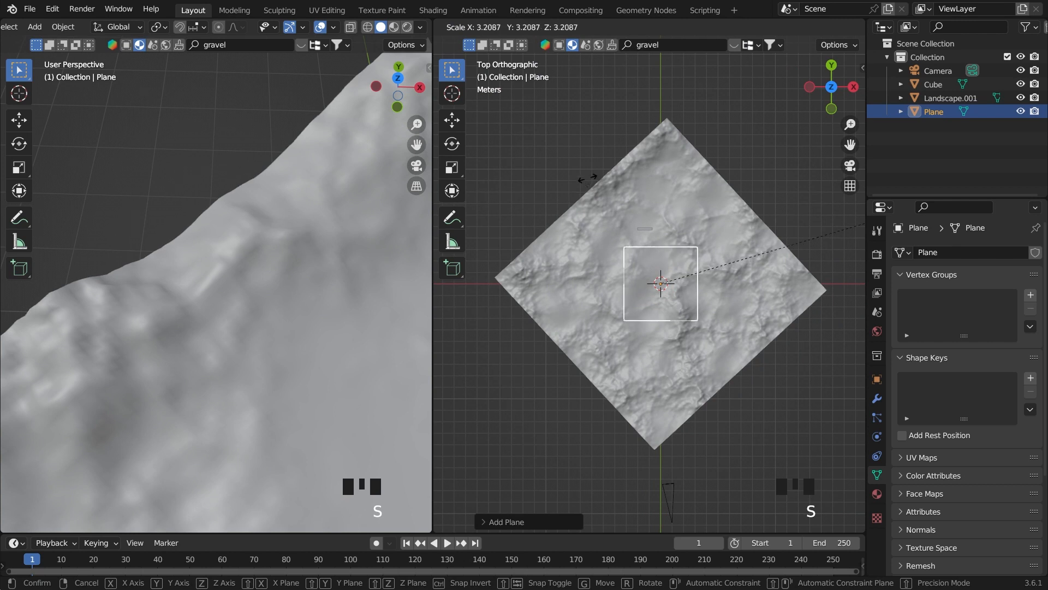
pyautogui.click(657, 227)
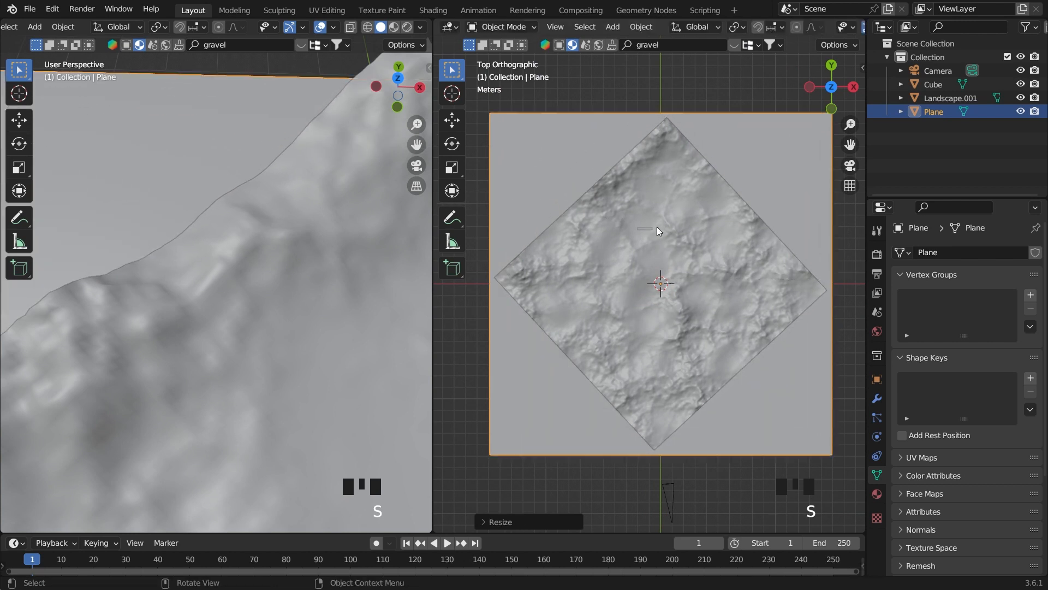
# - Raise the plane along Z in the front view until it cuts through the lower parts of the terrain
pyautogui.press('`')
pyautogui.scroll(10, 666, 271)
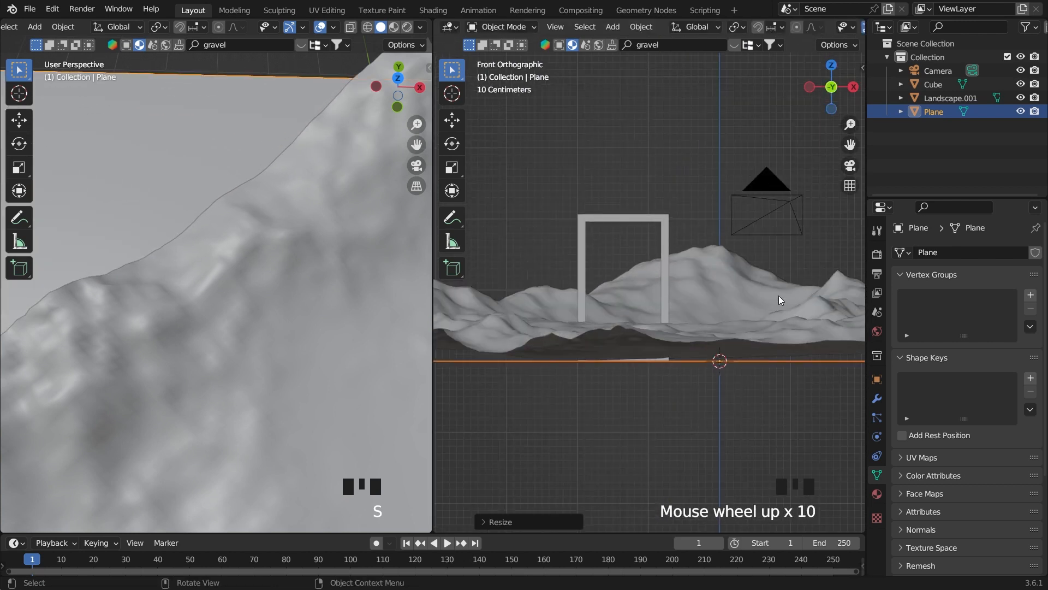
pyautogui.press('g')
pyautogui.press('z')
pyautogui.press('z')
pyautogui.click(785, 274)
# - Show the scene through the camera in both 3D viewports
pyautogui.press('`')
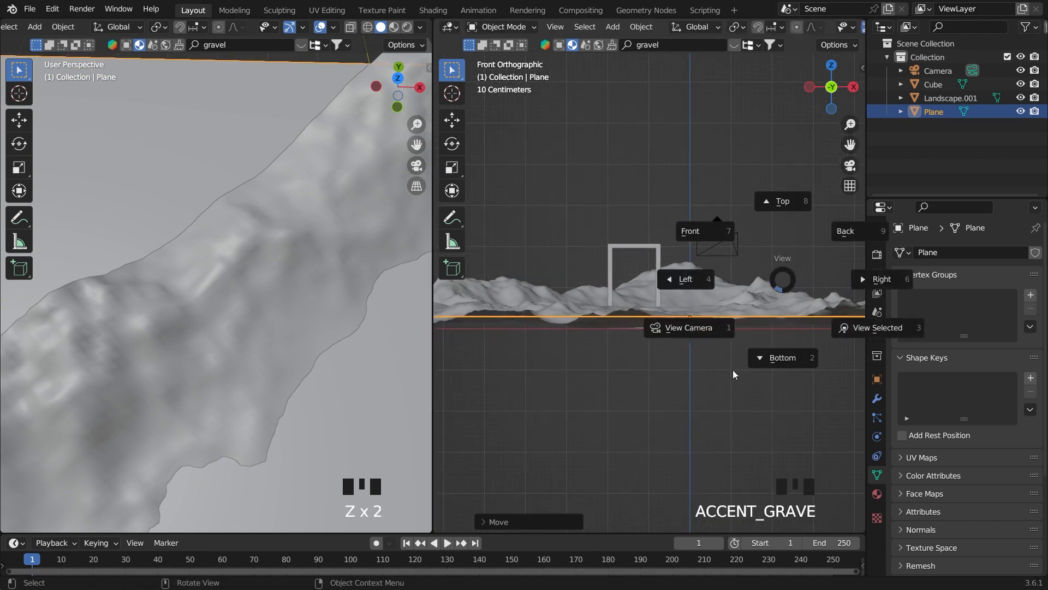
pyautogui.click(623, 330)
pyautogui.scroll(5, 718, 339)
pyautogui.scroll(-5, 258, 325)
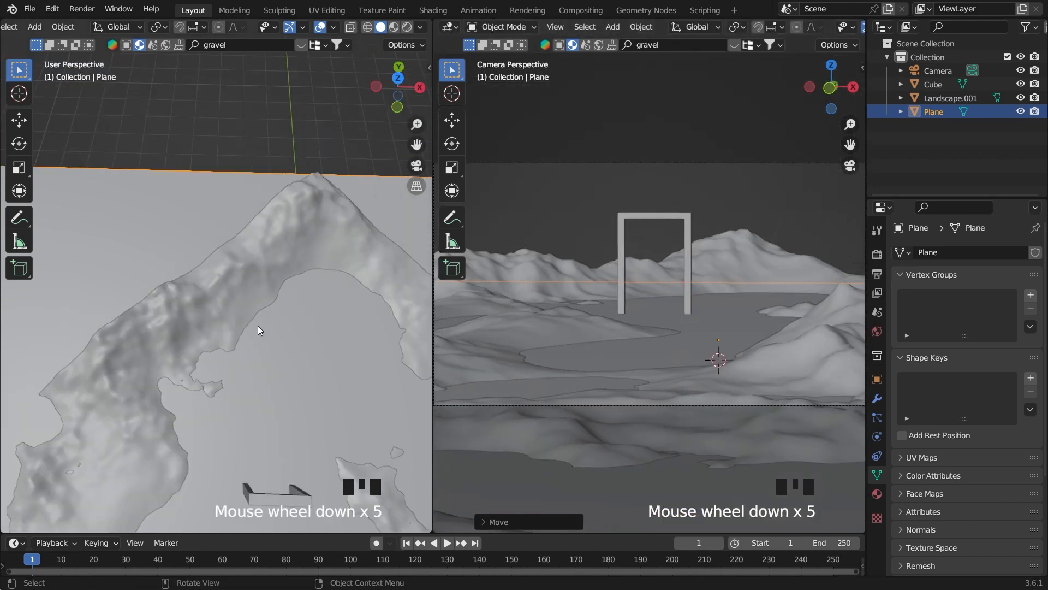
pyautogui.press('`')
pyautogui.click(231, 358)
pyautogui.scroll(3, 306, 327)
# - Lower the plane about 0.07 m along Z, deselect it and save the file
pyautogui.press('g')
pyautogui.press('z')
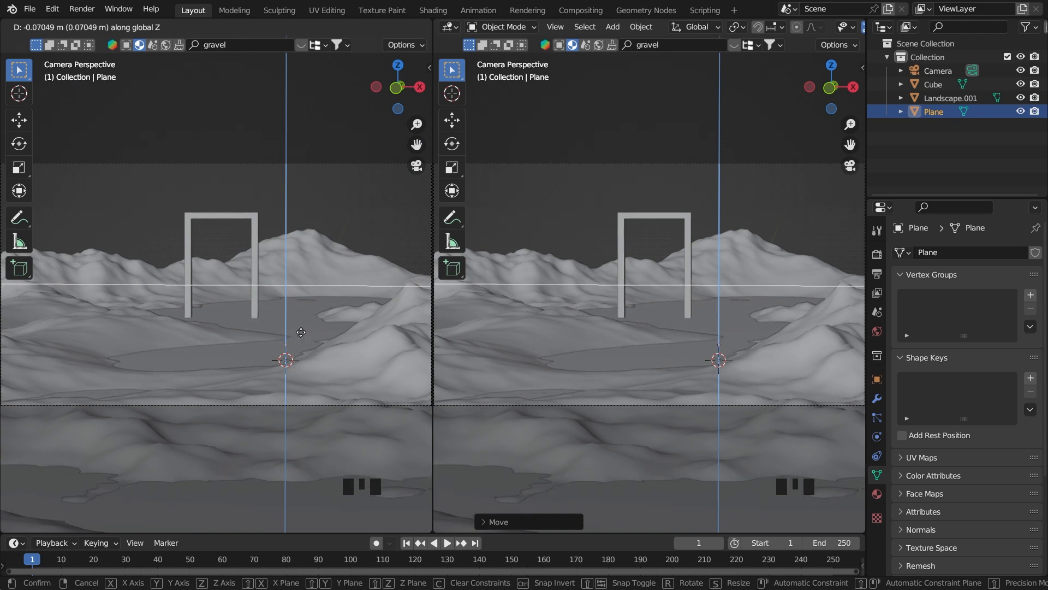
pyautogui.click(301, 331)
pyautogui.click(557, 209)
pyautogui.hotkey('ctrl', 's')
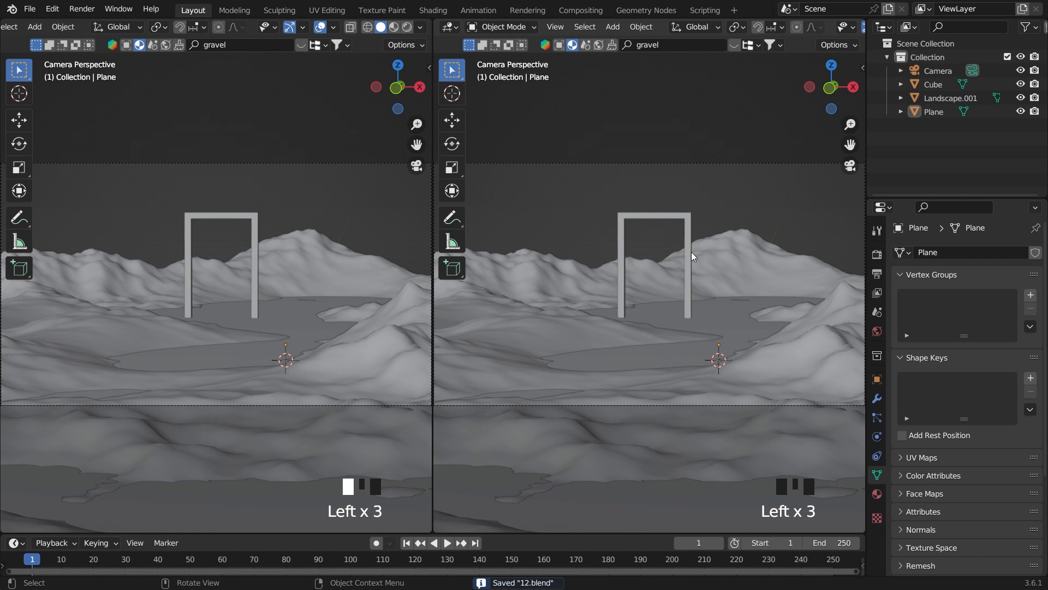
# - Split the second camera viewport horizontally into two stacked areas of similar height
pyautogui.click(575, 233)
pyautogui.click(574, 233)
pyautogui.scroll(-3, 575, 234)
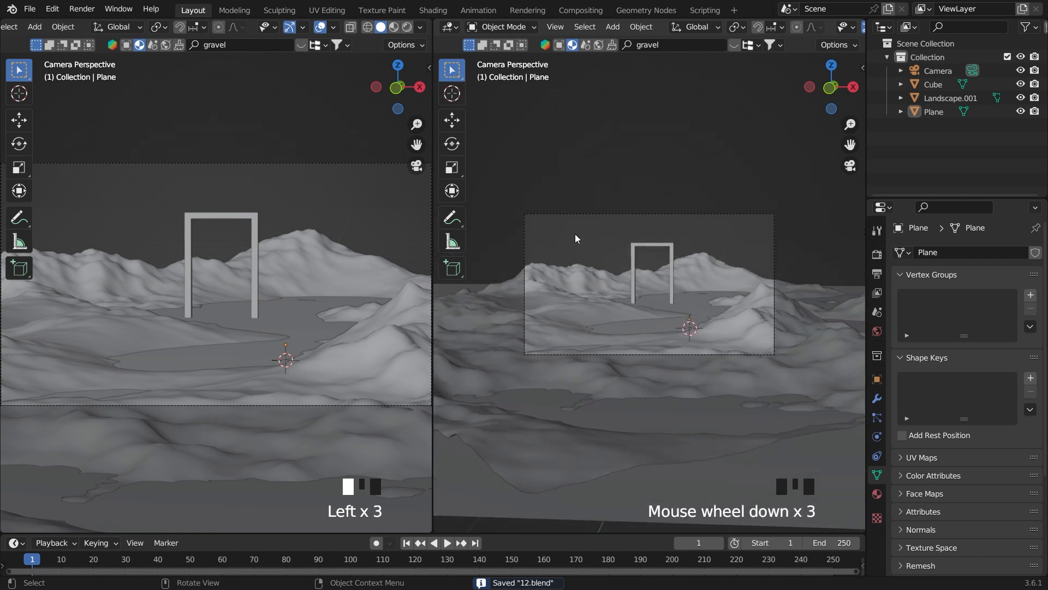
pyautogui.scroll(1, 631, 225)
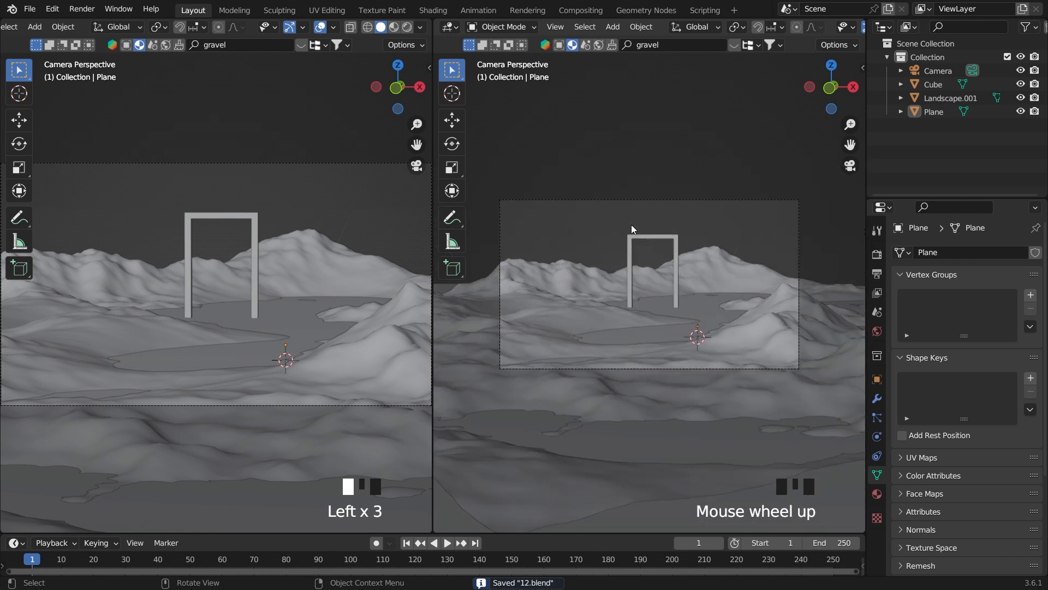
pyautogui.rightClick(866, 321)
pyautogui.click(856, 330)
pyautogui.click(823, 307)
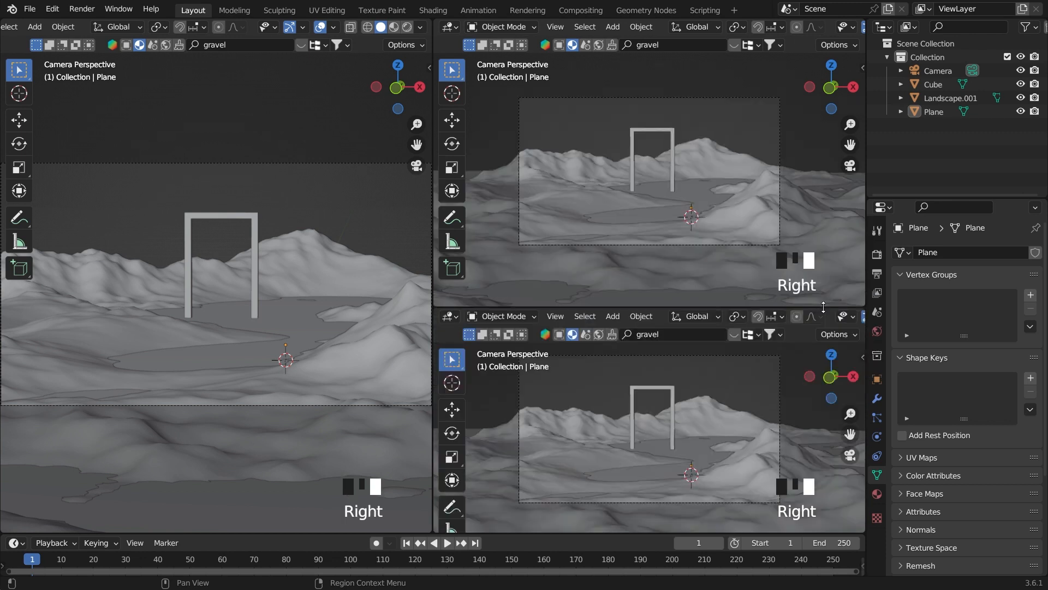
# - Change the new lower area to the Shader Editor and hide its sidebar
pyautogui.click(458, 317)
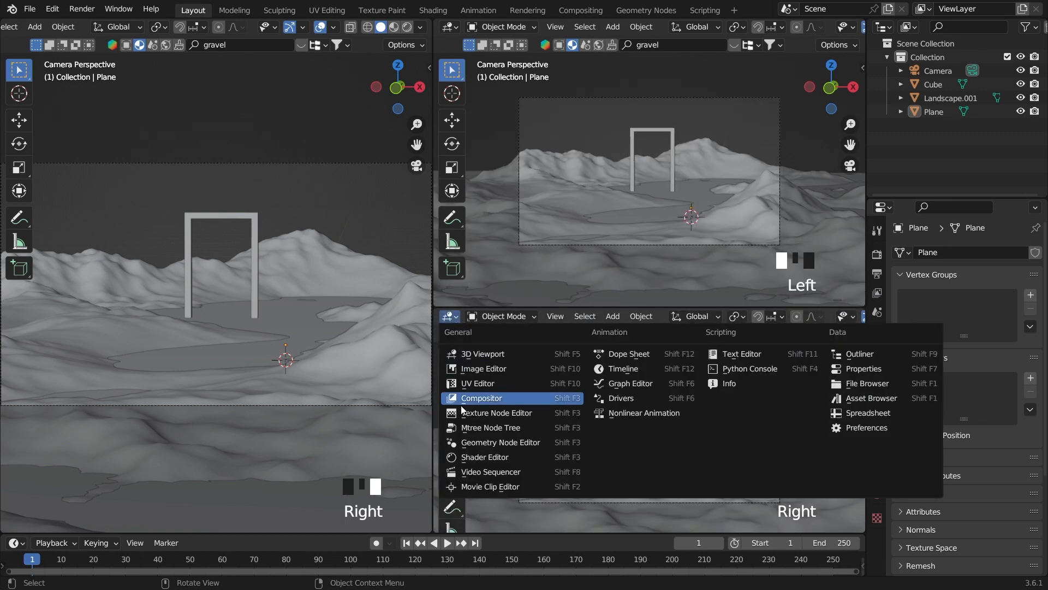
pyautogui.click(479, 462)
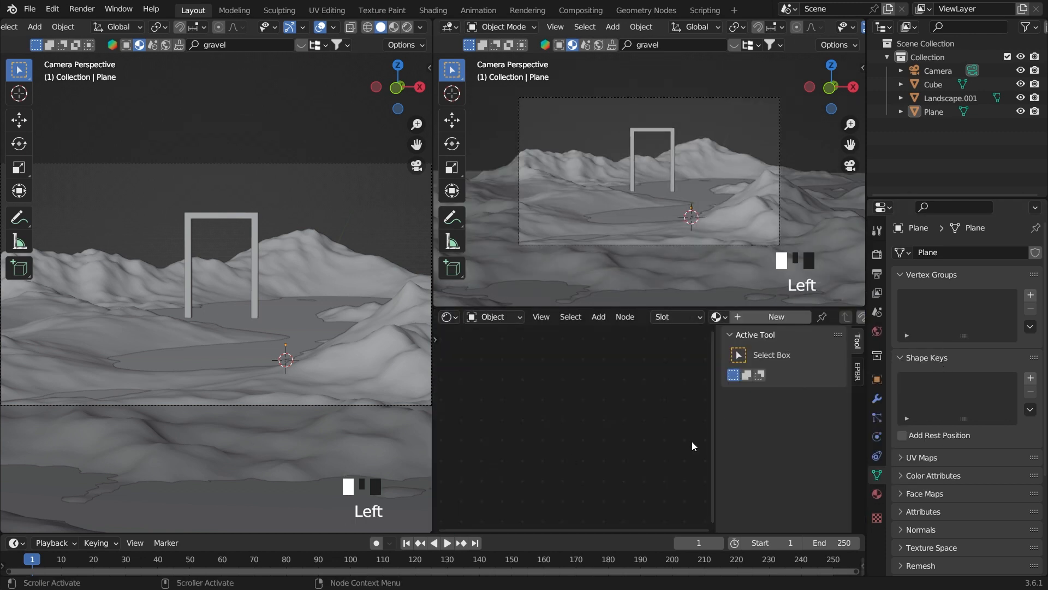
pyautogui.moveTo(713, 444); pyautogui.dragTo(851, 442)
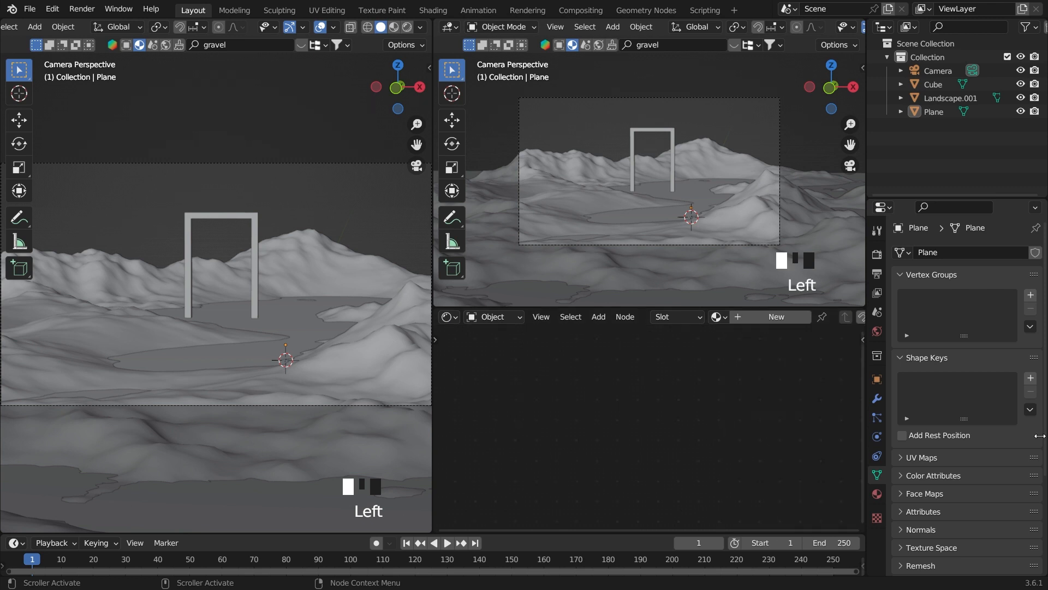
# - Set the render engine to Cycles and the device to GPU Compute
pyautogui.click(878, 254)
pyautogui.click(978, 253)
pyautogui.click(977, 297)
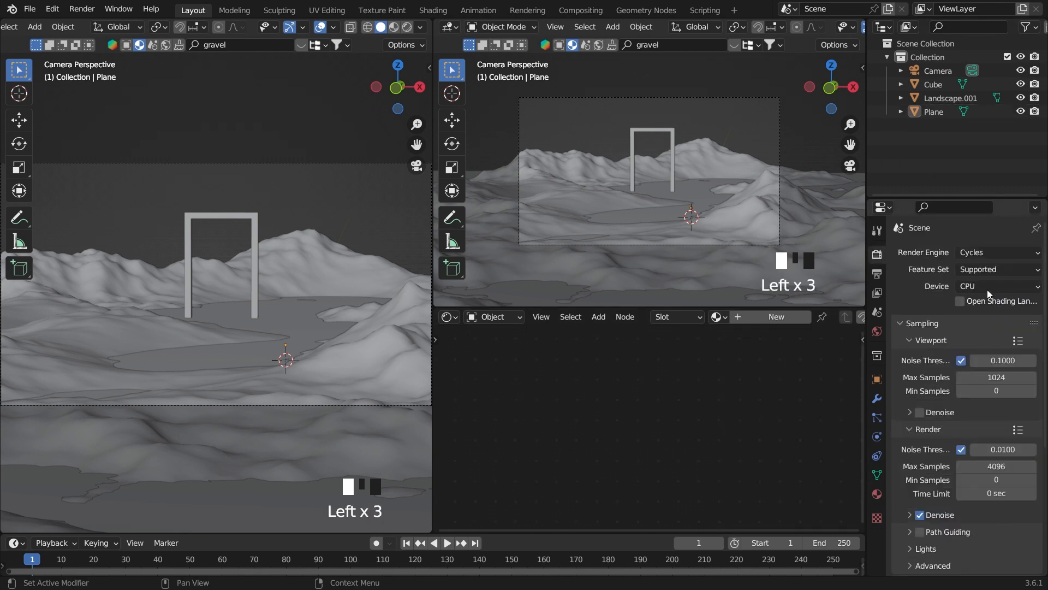
pyautogui.click(998, 286)
pyautogui.click(988, 312)
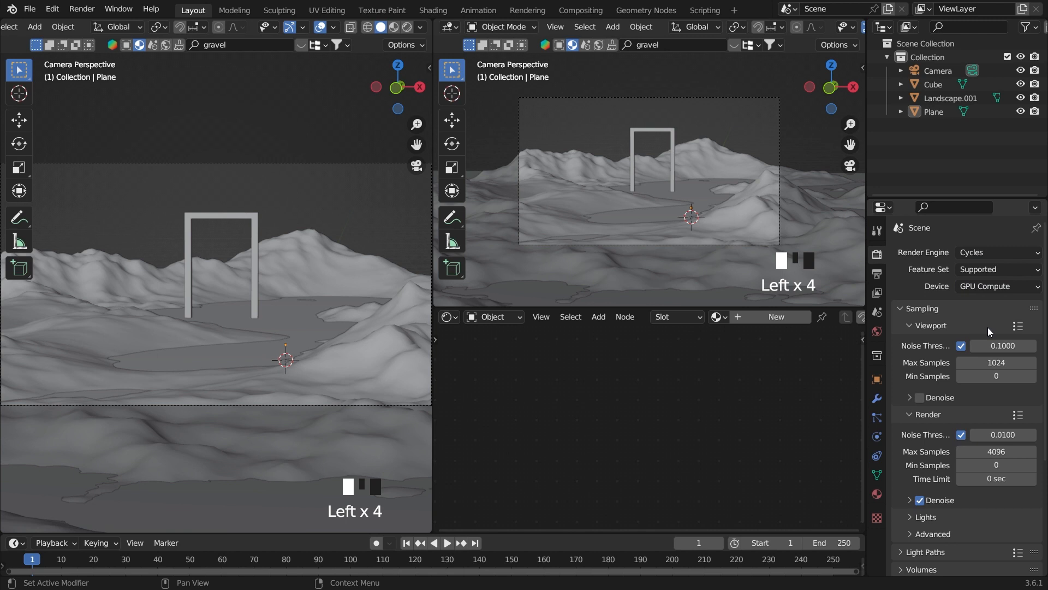
# - Set the maximum viewport samples to 10
pyautogui.click(998, 364)
pyautogui.write('10')
pyautogui.press('Return')
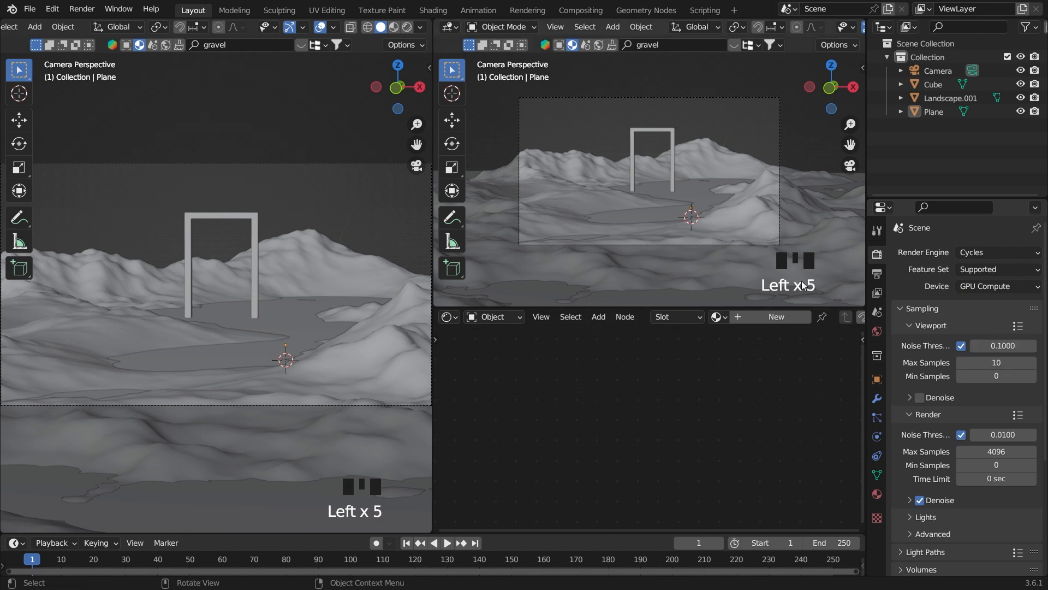
# - Switch the viewport above the Shader Editor to rendered shading and hide its toolbar, gizmos and overlays
pyautogui.scroll(-8, 850, 33)
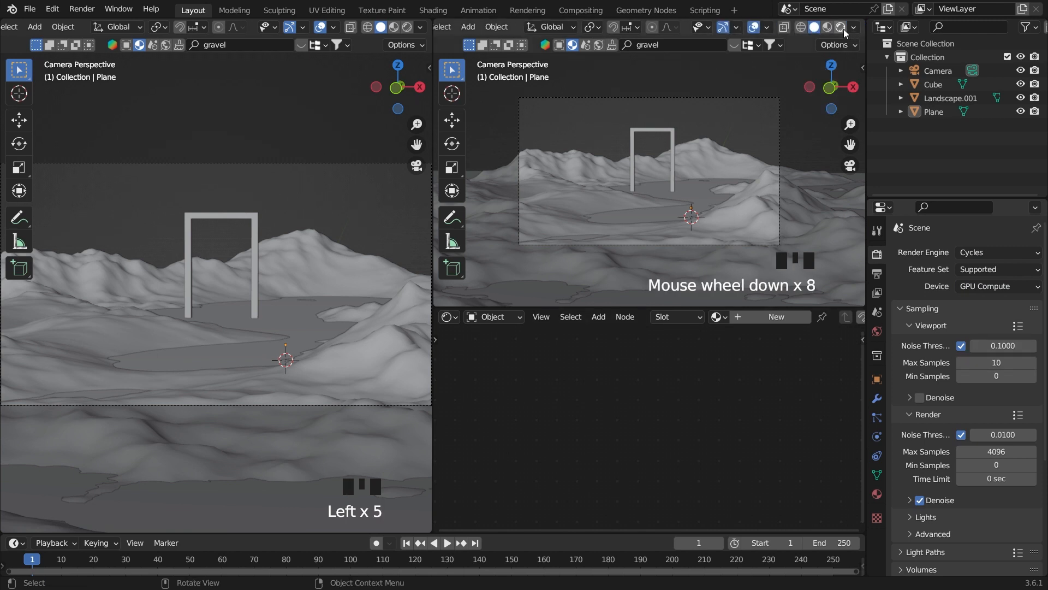
pyautogui.press('t')
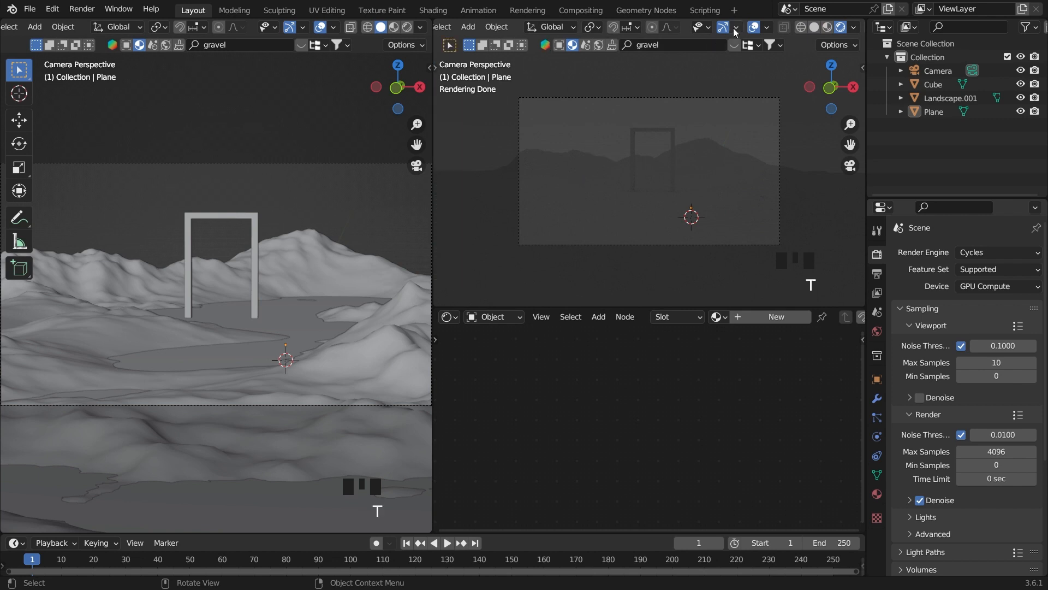
pyautogui.click(724, 26)
pyautogui.click(754, 27)
pyautogui.scroll(1, 747, 73)
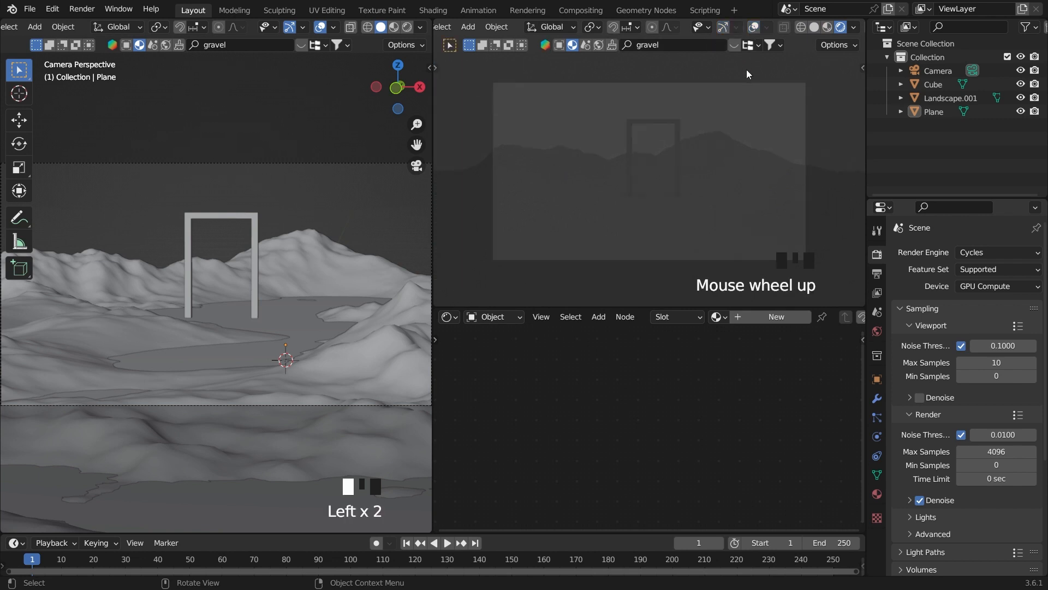
# - Enable Render Region in the output format settings to limit rendering to the camera frame
pyautogui.click(877, 273)
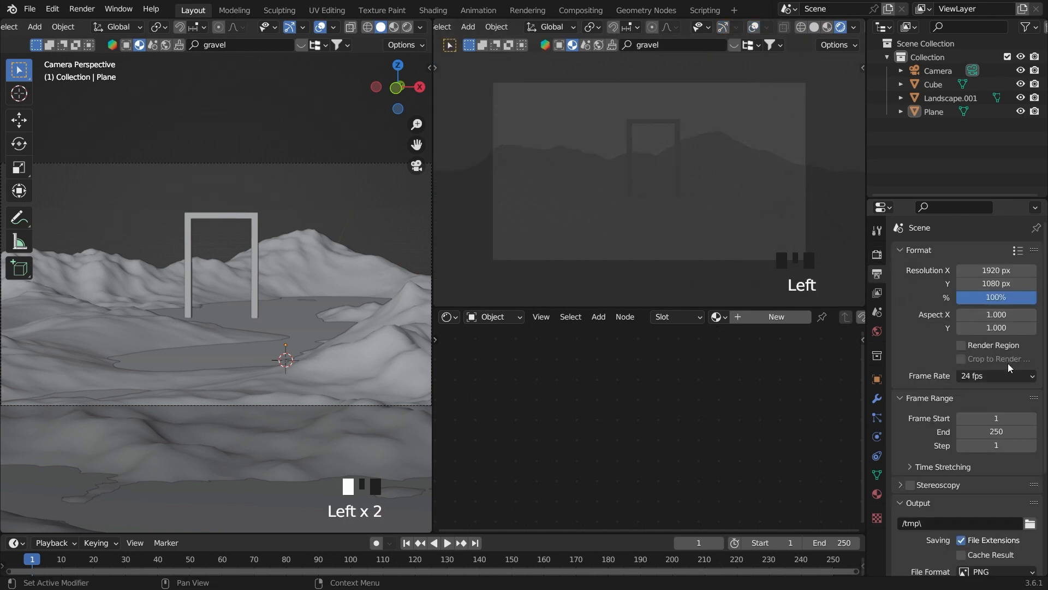
pyautogui.click(964, 348)
pyautogui.scroll(1, 783, 128)
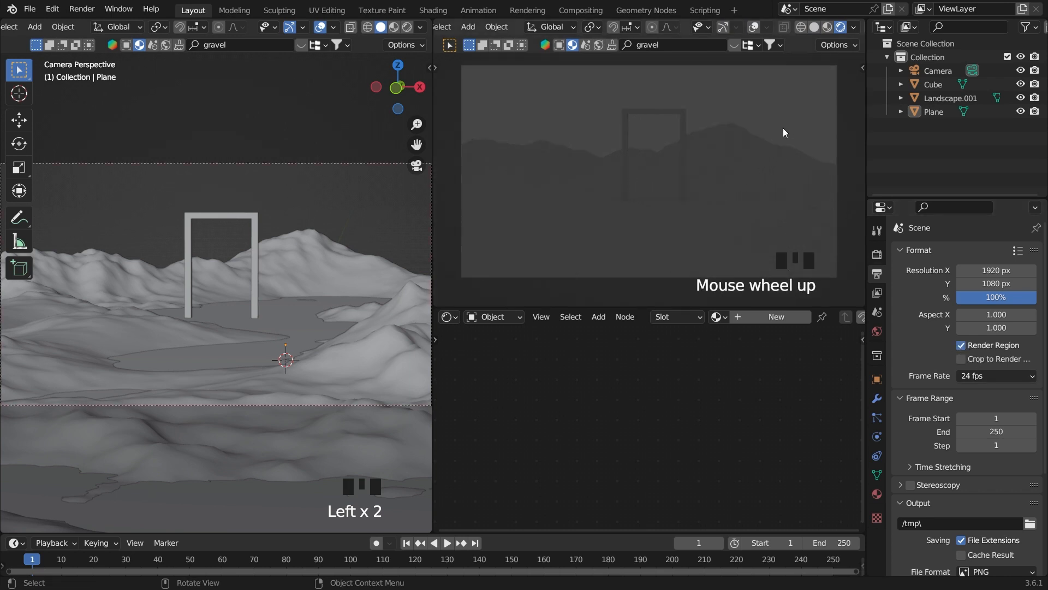
# - Move the door frame about 0.08 m in the negative X direction, deselect it and save the file
pyautogui.click(787, 115)
pyautogui.click(683, 114)
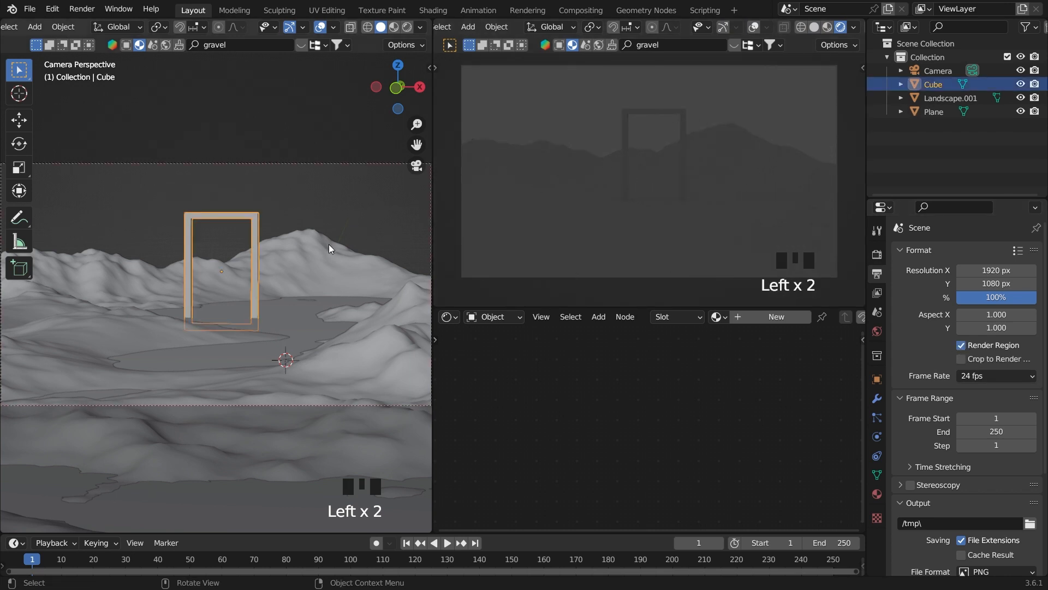
pyautogui.press('g')
pyautogui.press('x')
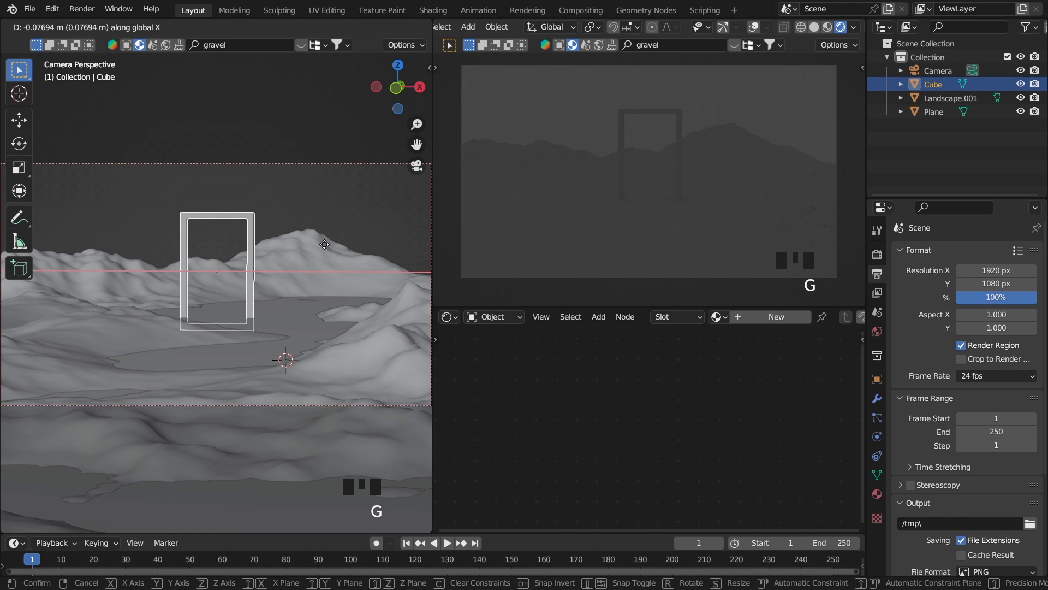
pyautogui.press('x')
pyautogui.click(324, 245)
pyautogui.click(322, 208)
pyautogui.hotkey('ctrl', 's')
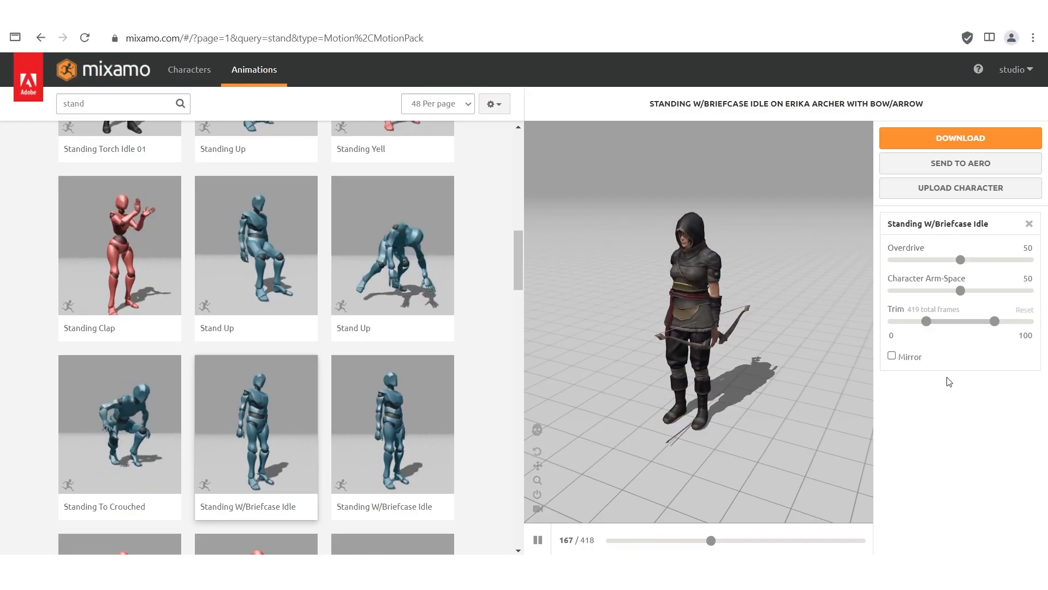
pyautogui.rightClick(951, 402)
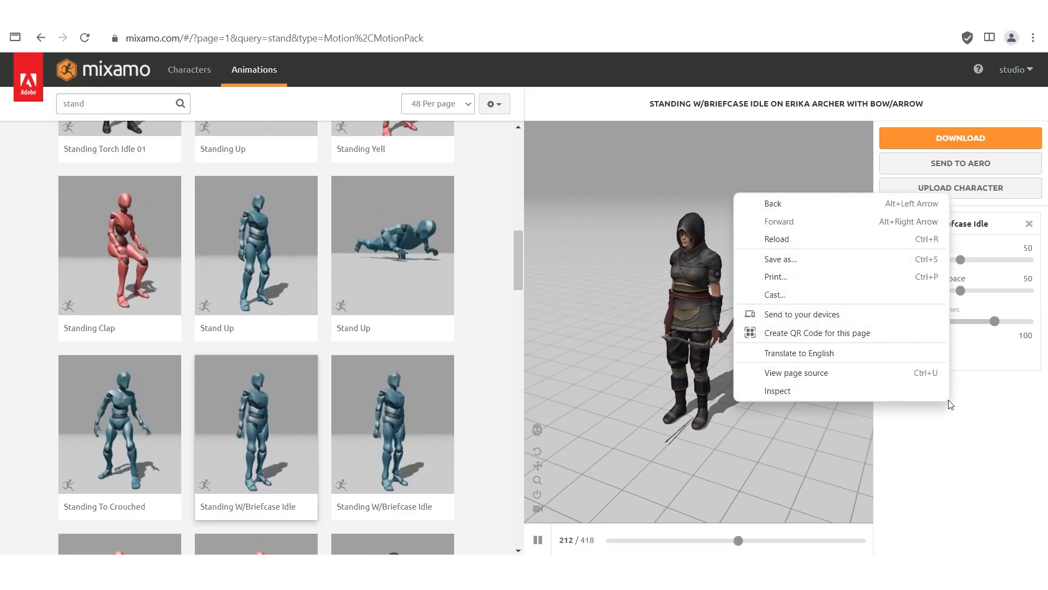
pyautogui.click(945, 442)
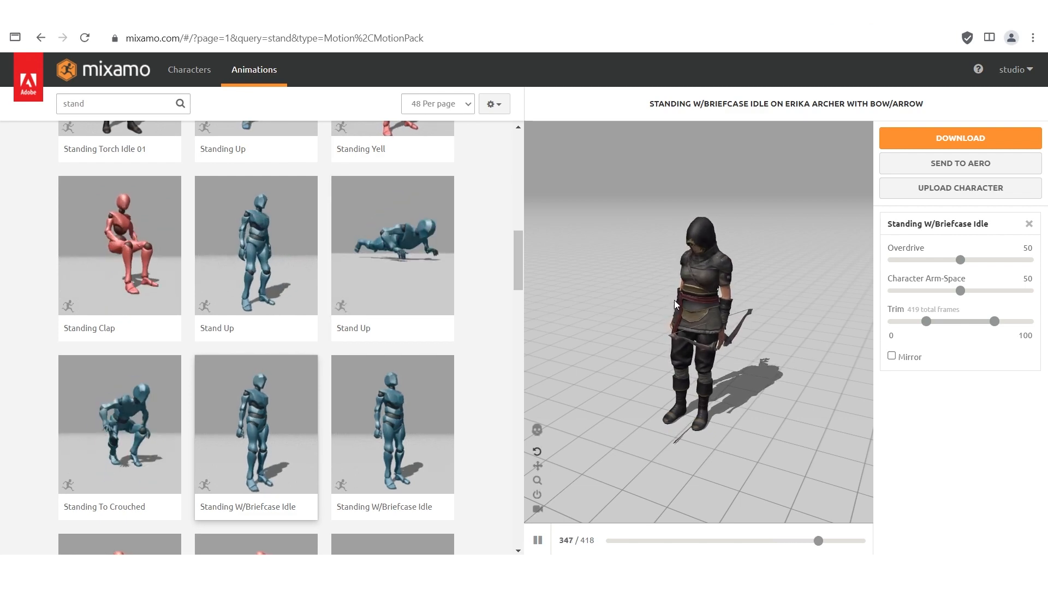
# - Look through the "stand" results in Mixamo's animation library, clearing the search term to list all animations
pyautogui.scroll(10, 300, 251)
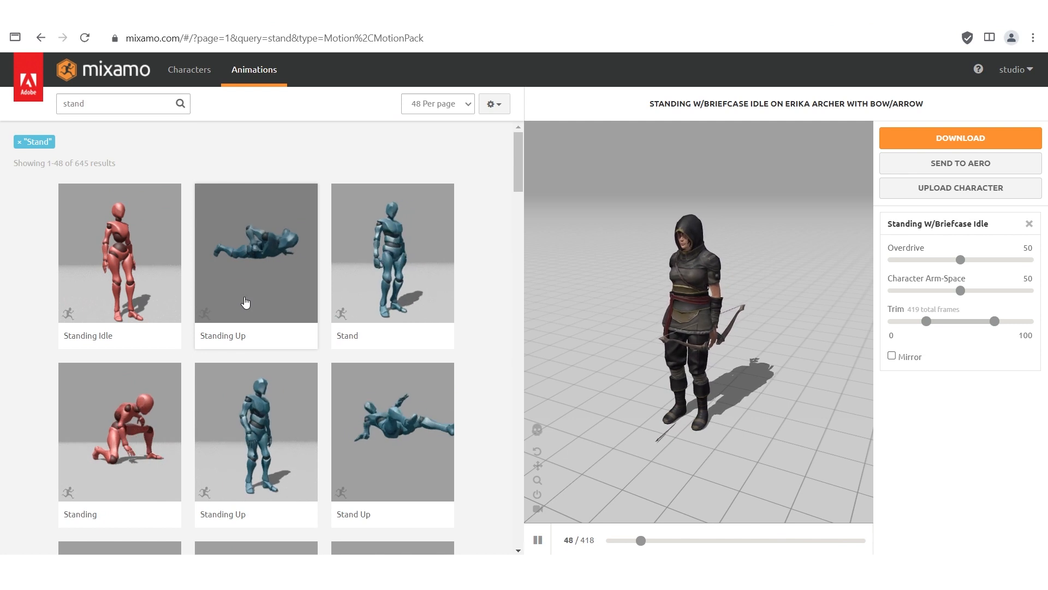
pyautogui.scroll(-1, 253, 302)
pyautogui.scroll(-2, 293, 290)
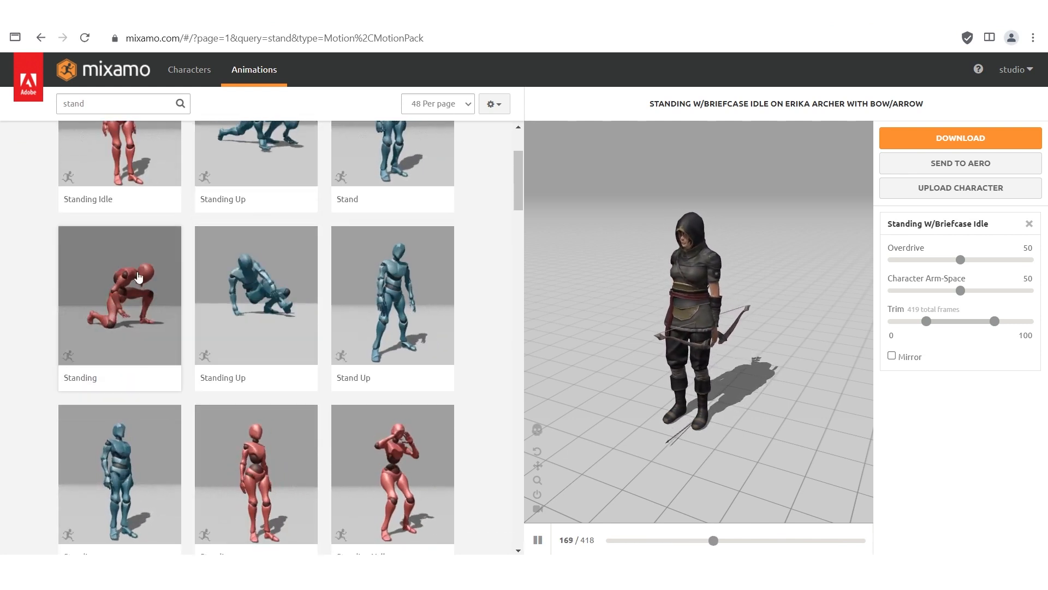
pyautogui.scroll(3, 163, 164)
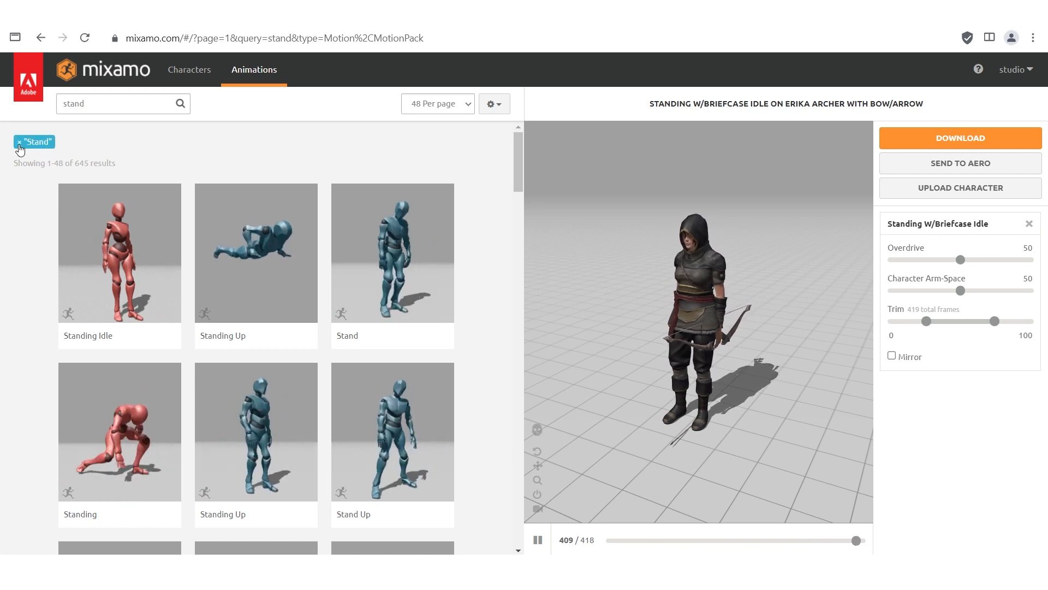
pyautogui.doubleClick(98, 107)
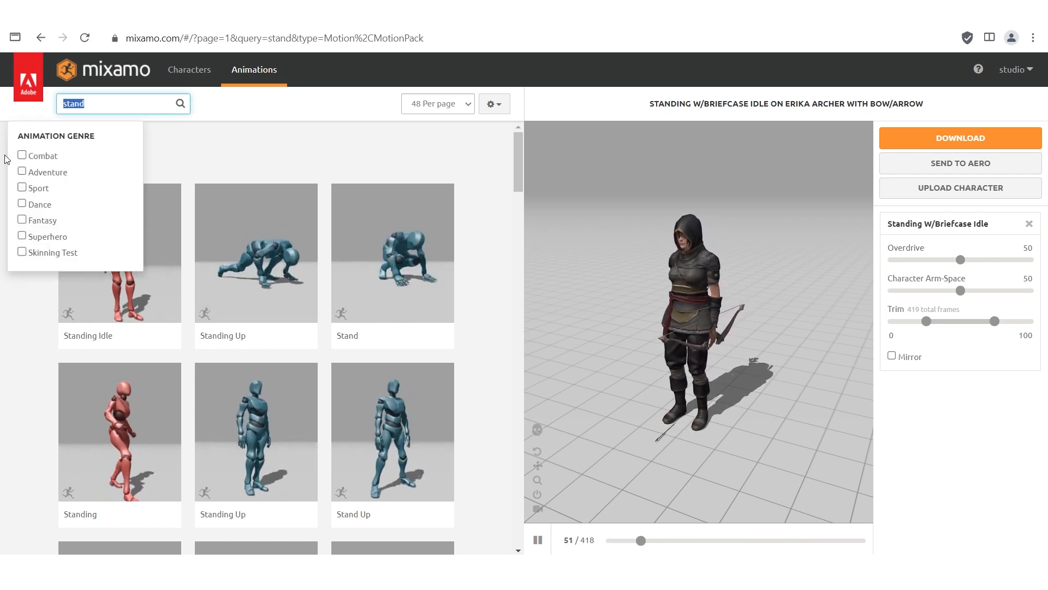
pyautogui.press('BackSpace')
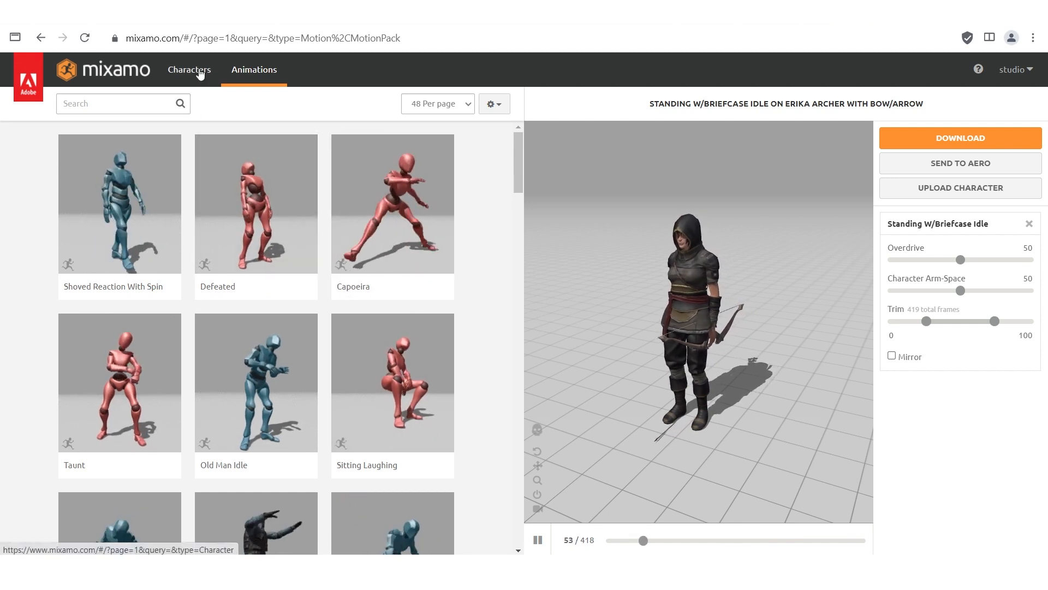
# - Open Mixamo's character library and look through it for the Erika Archer With Bow/Arrow character
pyautogui.click(200, 72)
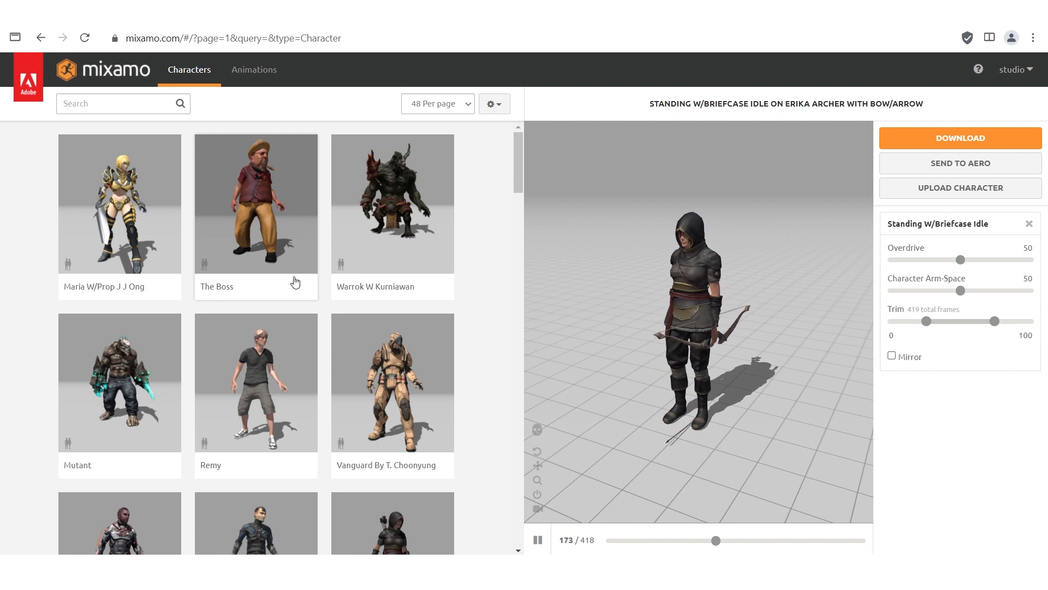
pyautogui.scroll(-3, 255, 286)
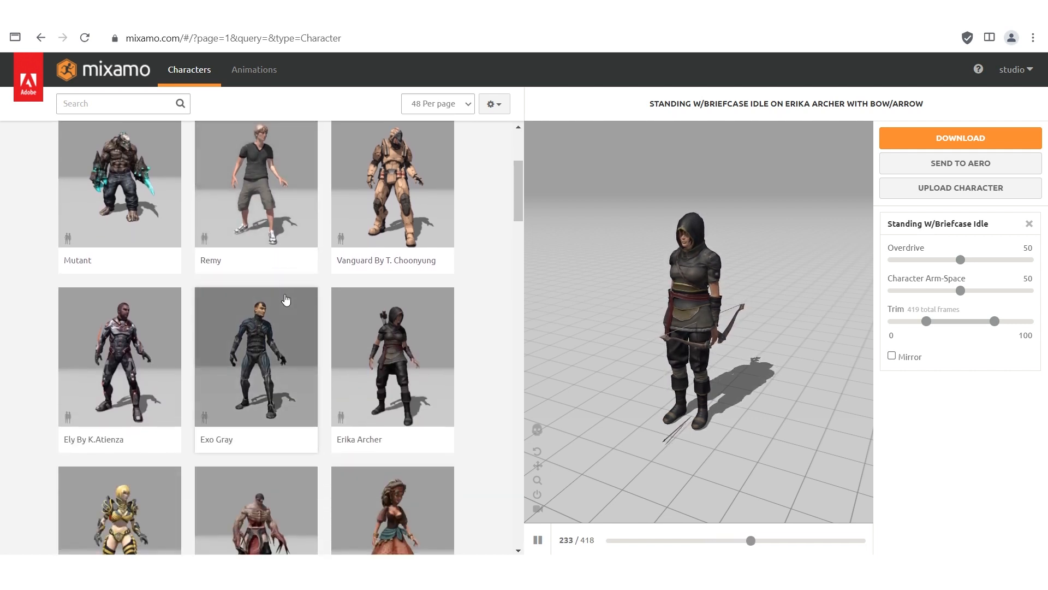
pyautogui.scroll(-1, 369, 336)
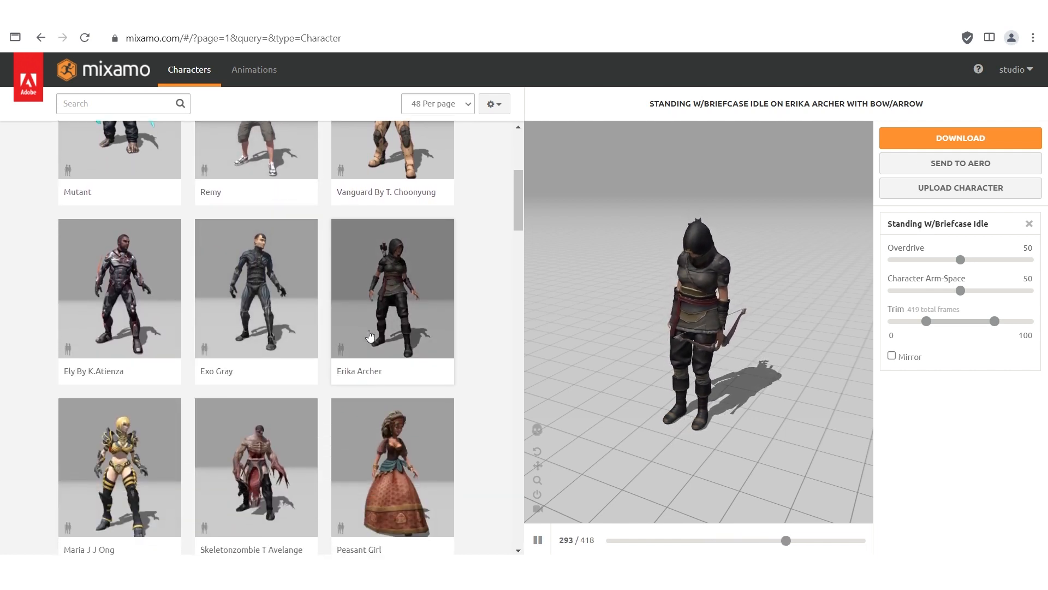
pyautogui.scroll(-3, 370, 334)
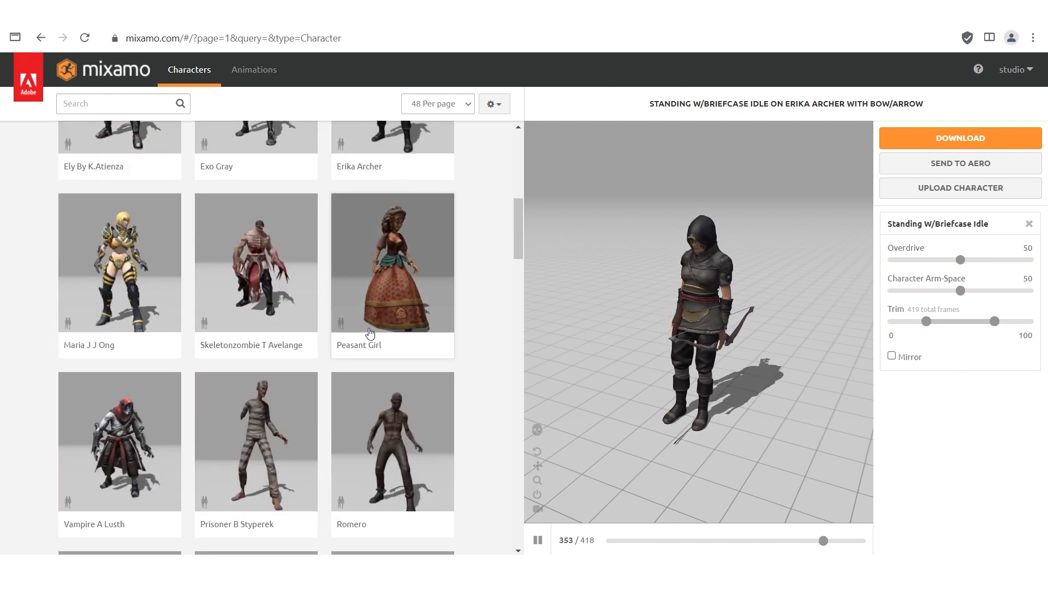
pyautogui.scroll(-3, 369, 332)
pyautogui.scroll(-5, 369, 333)
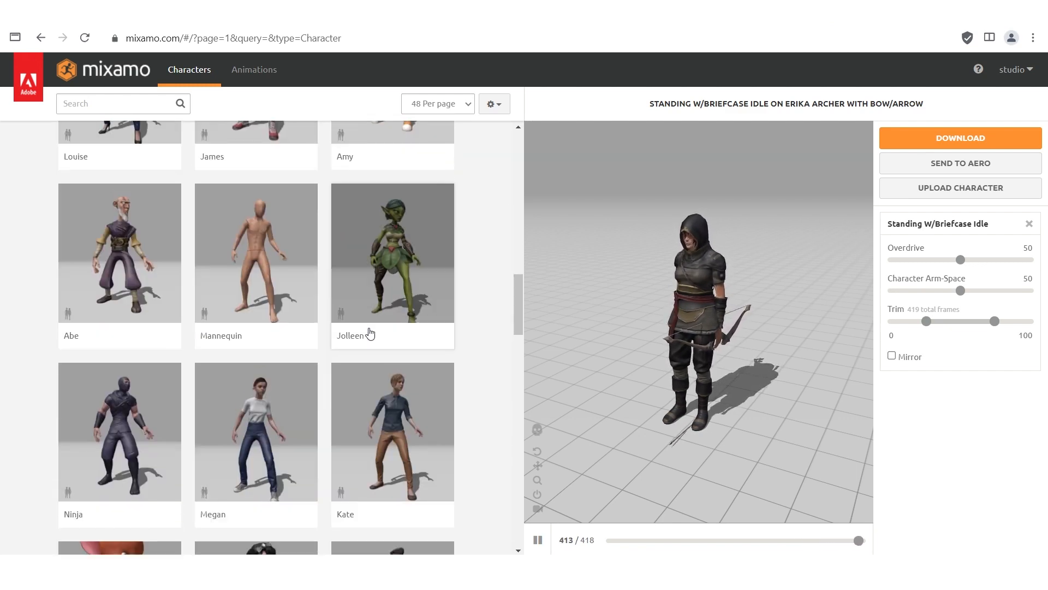
pyautogui.scroll(-9, 369, 333)
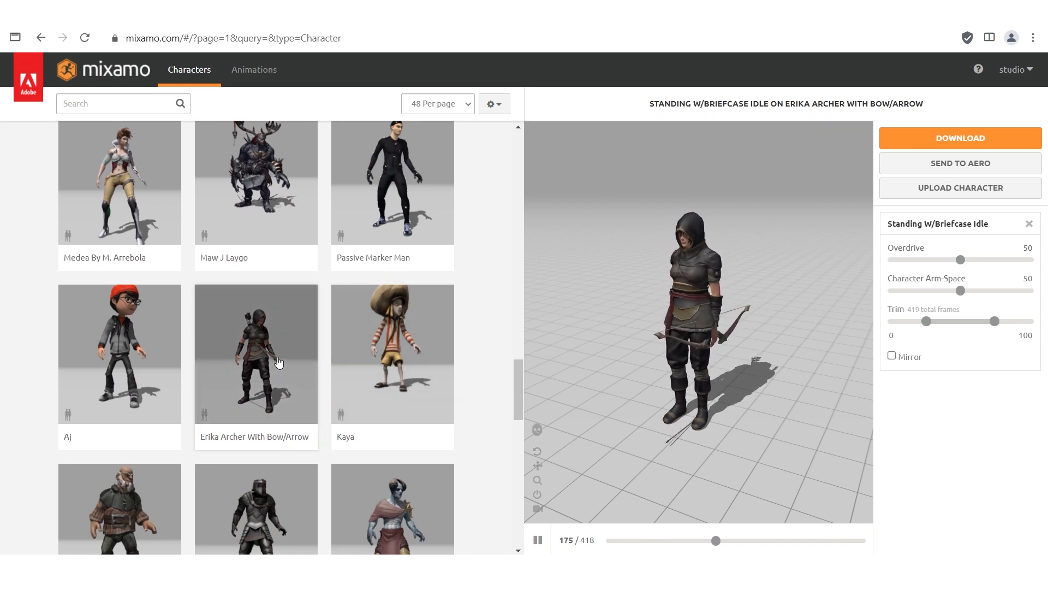
# - Switch to Blender and import the Erika Archer character from its FBX file
pyautogui.scroll(-4, 278, 362)
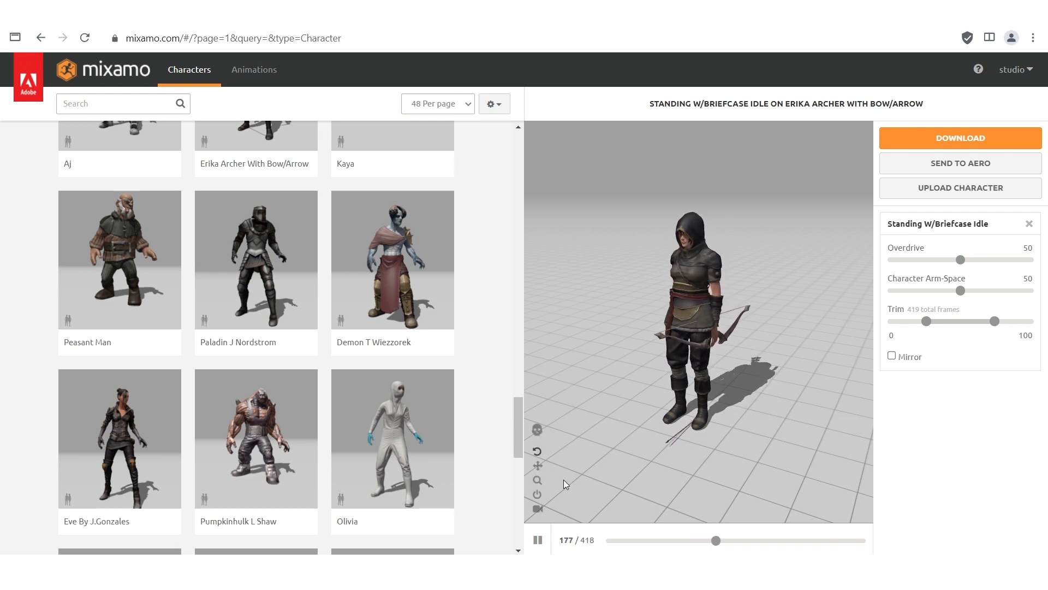
pyautogui.moveTo(541, 571)
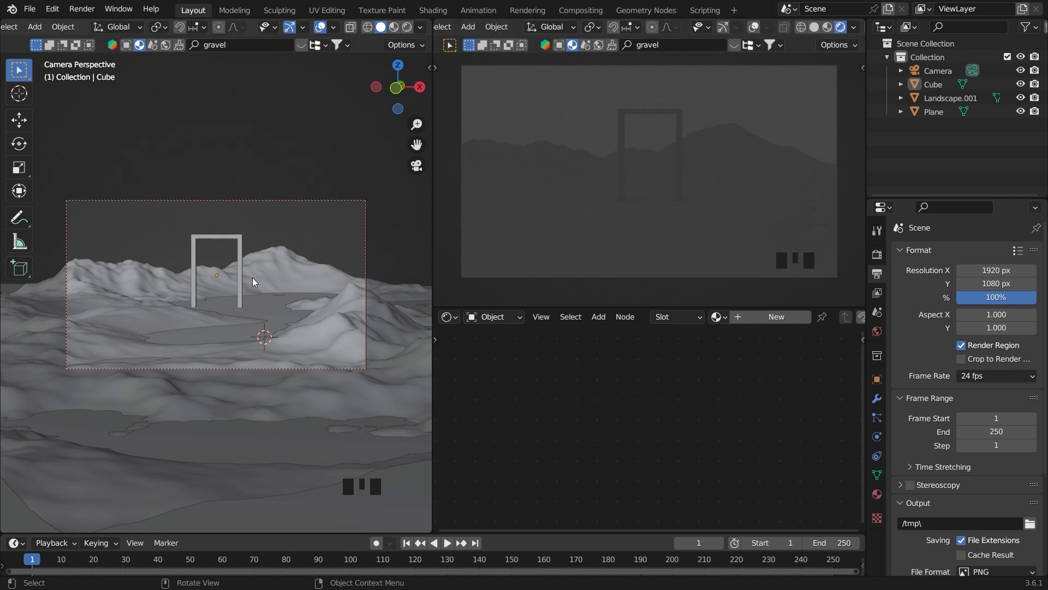
pyautogui.click(28, 9)
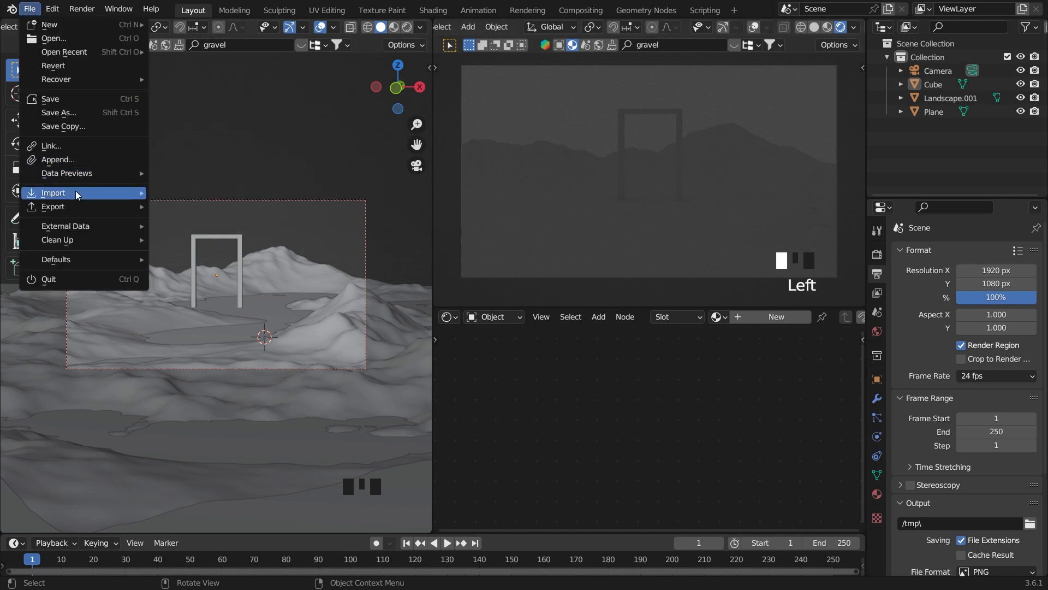
pyautogui.moveTo(109, 192)
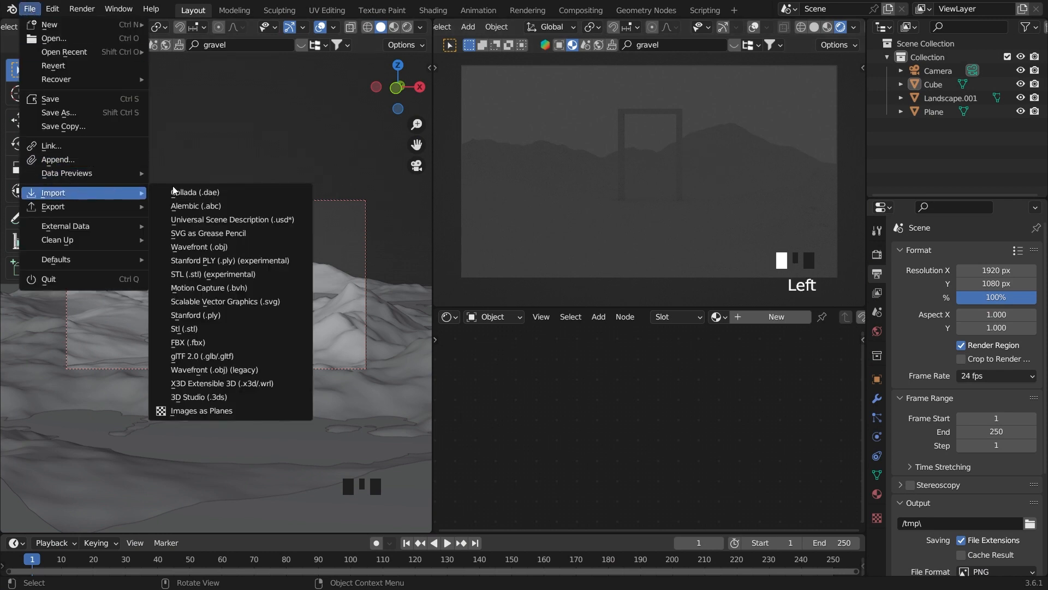
pyautogui.click(210, 342)
# - Scale the imported character down and raise it about 0.29 m along Z onto the terrain
pyautogui.press('s')
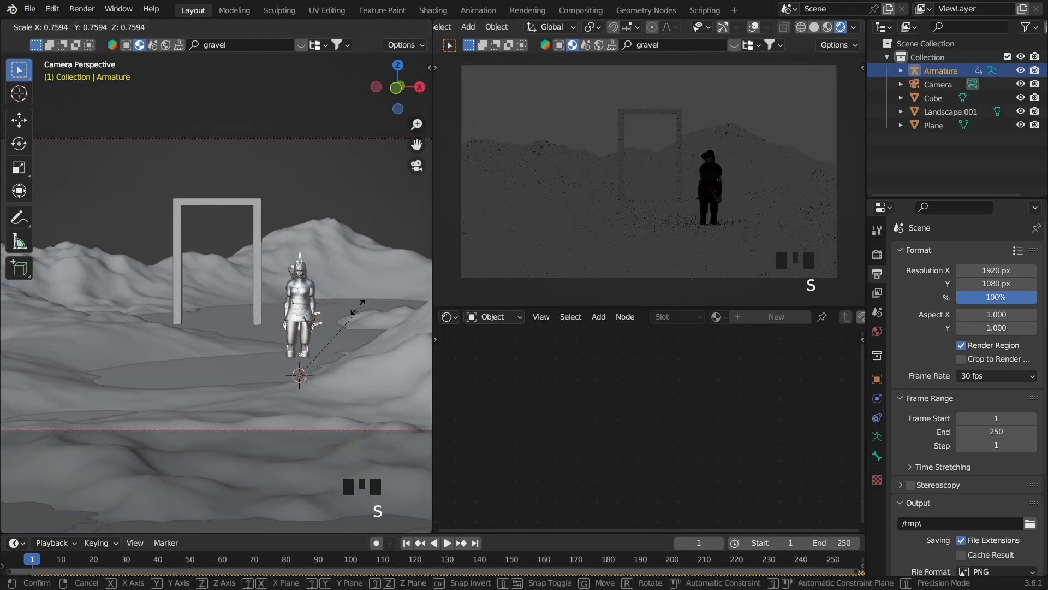
pyautogui.click(311, 354)
pyautogui.press('`')
pyautogui.scroll(-4, 336, 273)
# - From the top view, move the character about 0.37 m in the negative Y direction and rotate it around Z
pyautogui.press('`')
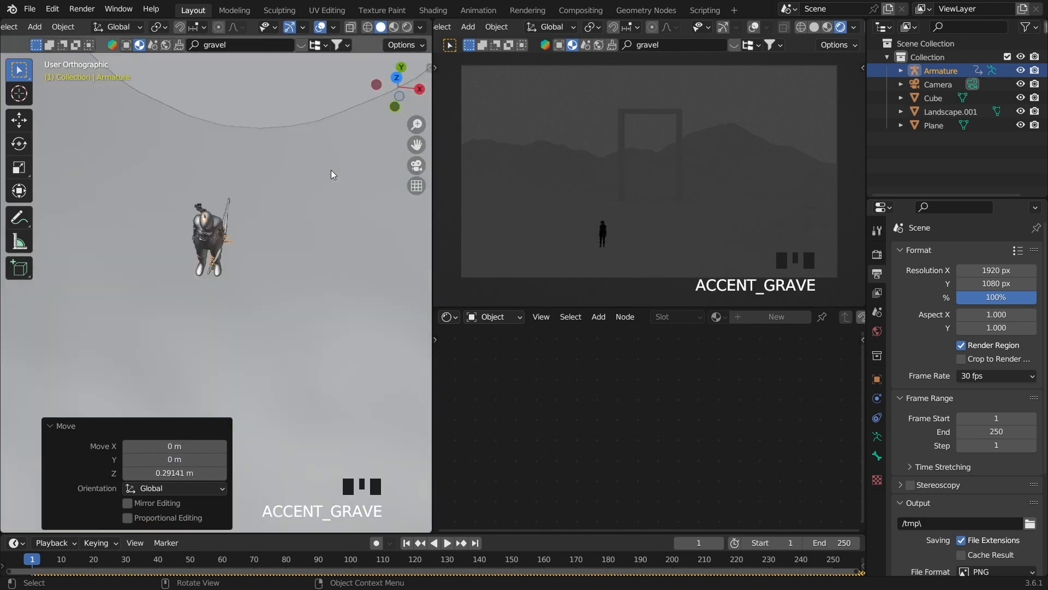
pyautogui.scroll(-7, 322, 208)
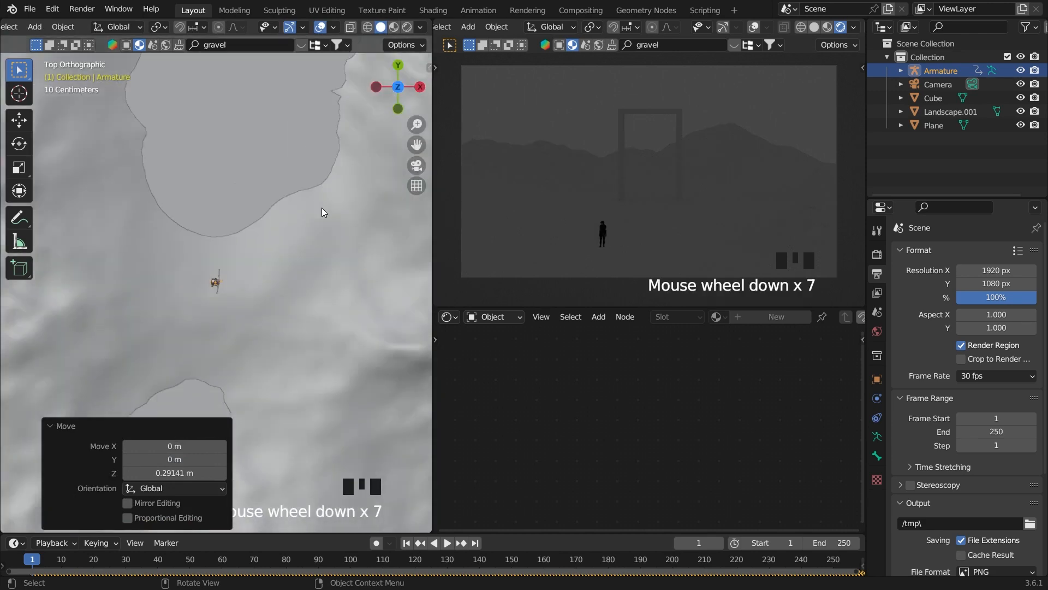
pyautogui.scroll(-2, 321, 205)
pyautogui.press('g')
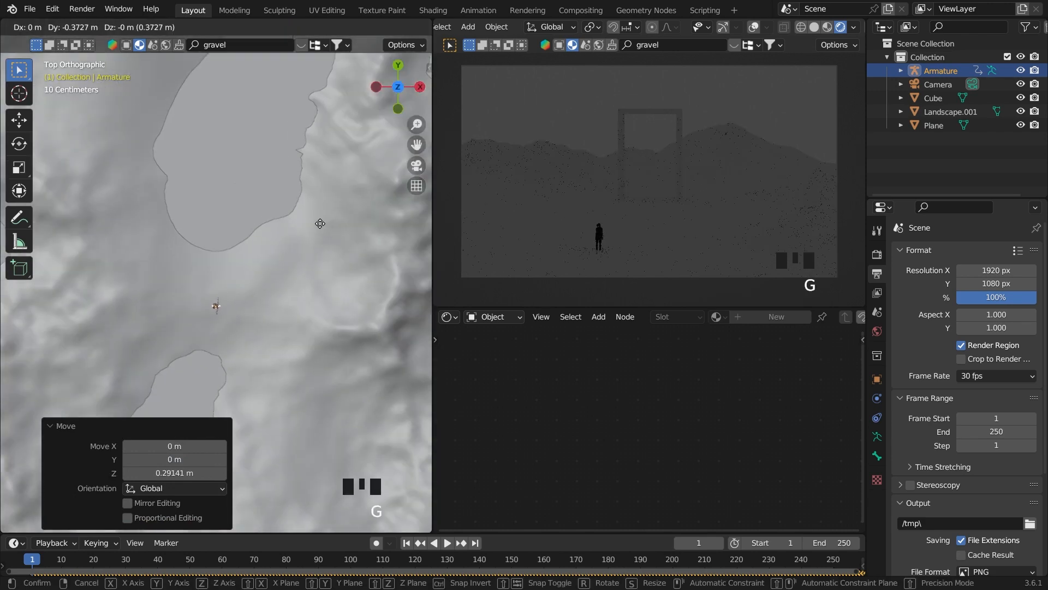
pyautogui.click(320, 223)
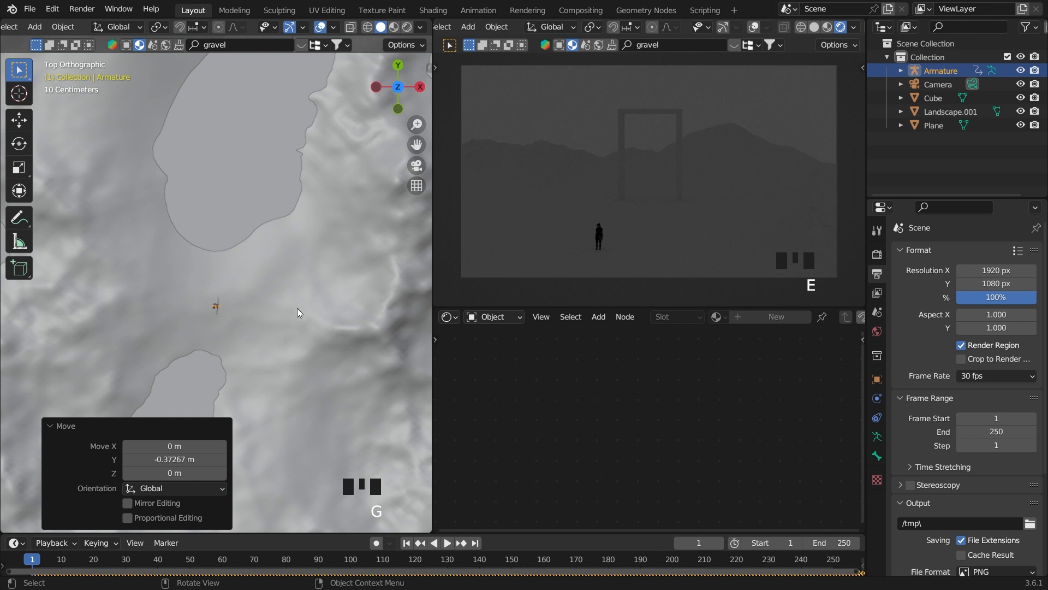
pyautogui.press('r')
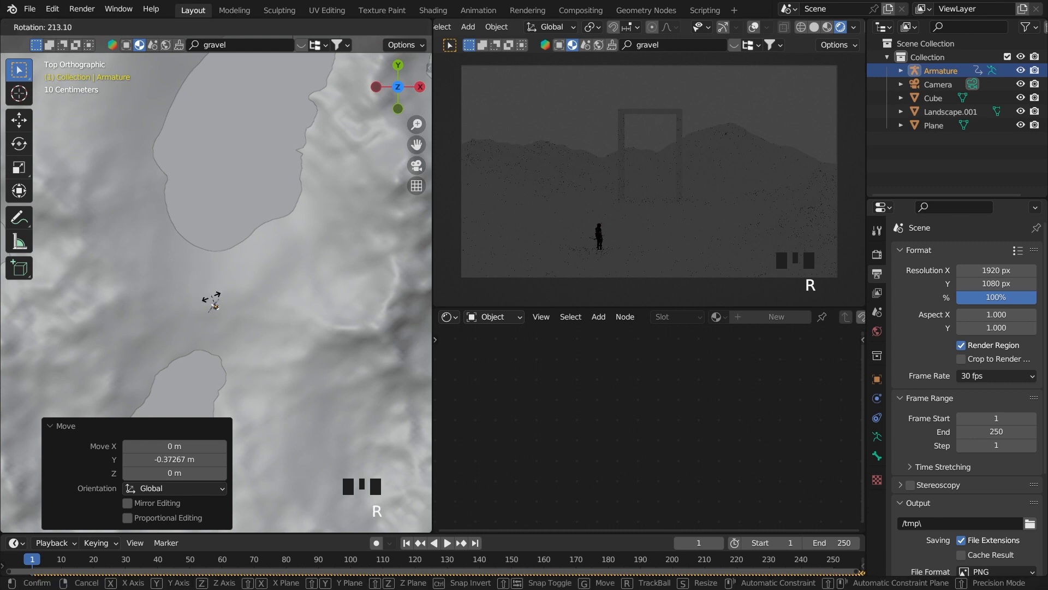
pyautogui.click(213, 302)
# - Scale the character down uniformly to about 0.773 in front of the door frame
pyautogui.press('`')
pyautogui.moveTo(375, 329); pyautogui.dragTo(333, 181, button='middle')
pyautogui.scroll(-2, 331, 189)
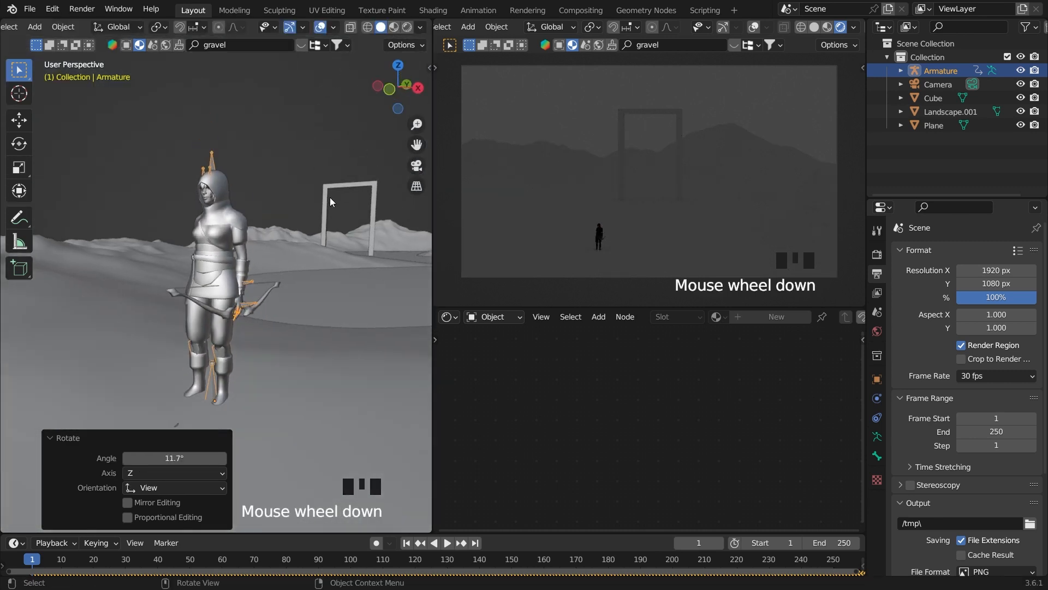
pyautogui.press('s')
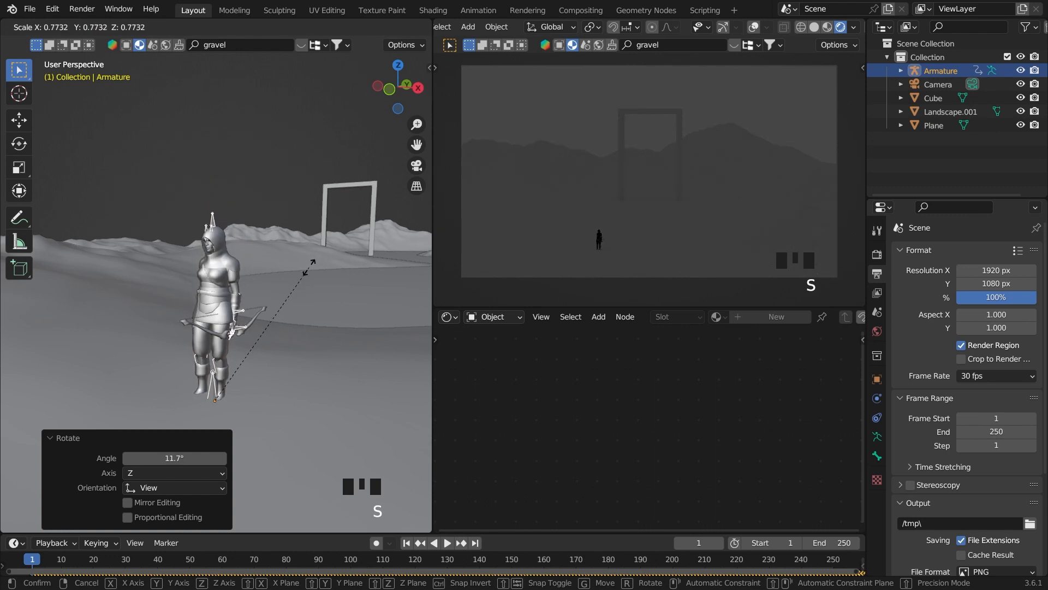
pyautogui.click(309, 266)
# - Rotate the character about 184° around Z in the top view, deselect it and save the file
pyautogui.press('`')
pyautogui.scroll(-4, 333, 313)
pyautogui.press('r')
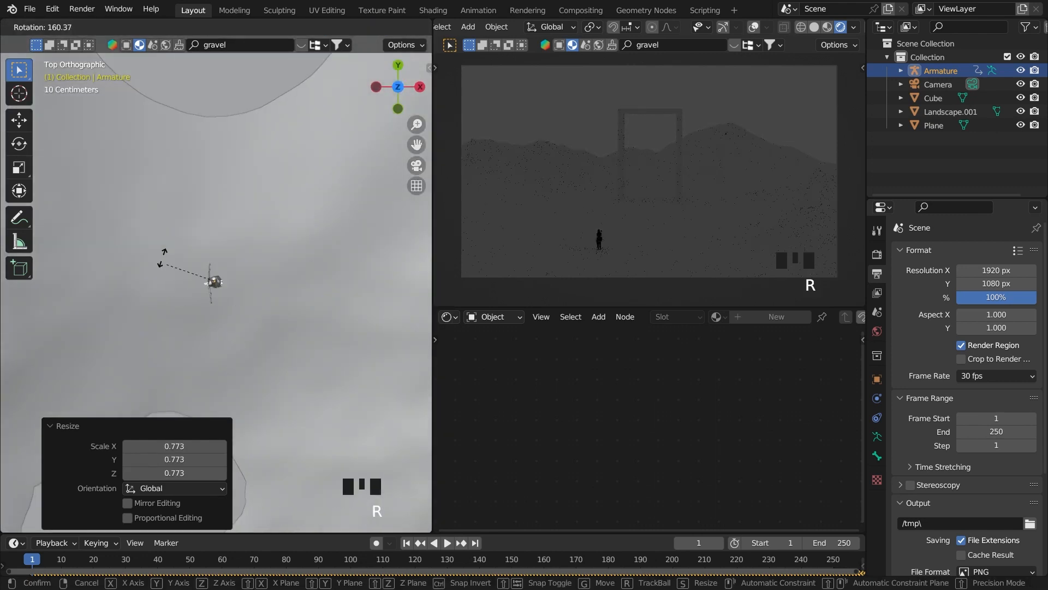
pyautogui.click(159, 229)
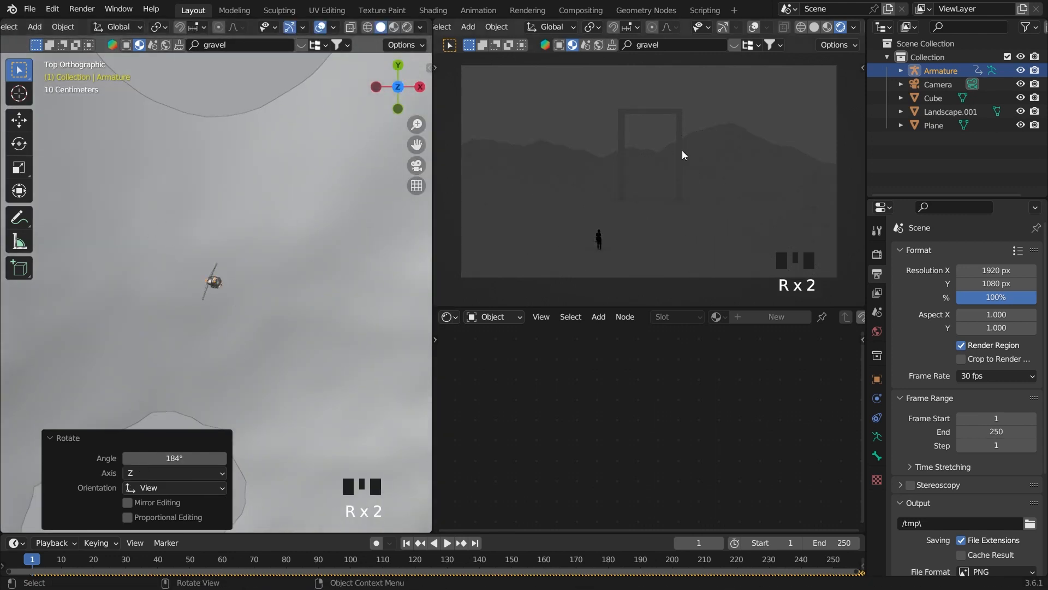
pyautogui.click(716, 99)
pyautogui.hotkey('ctrl', 's')
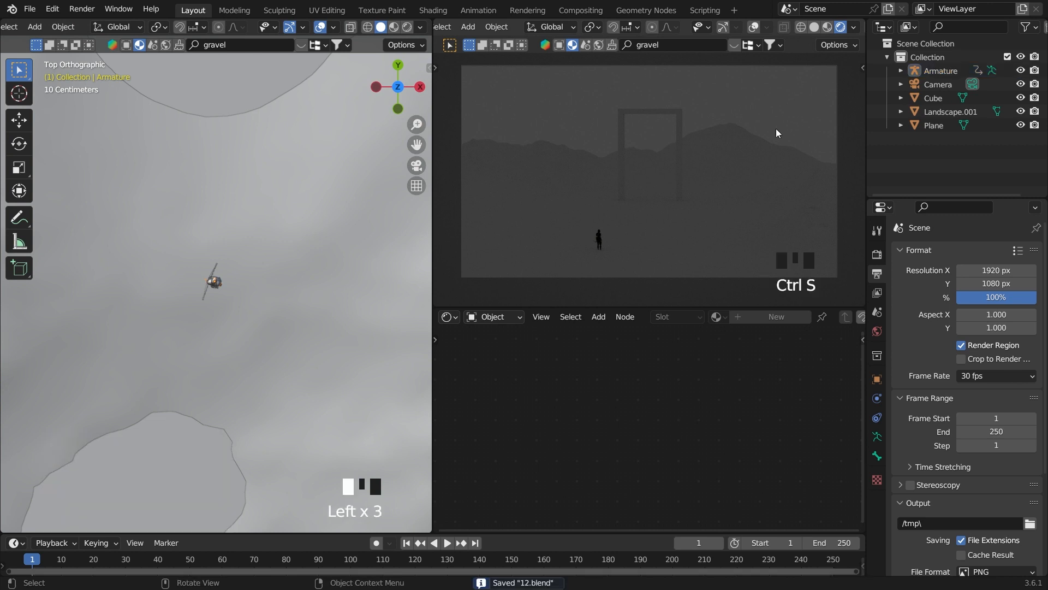
# - Assign a Sky Texture to the color of the world background
pyautogui.click(876, 332)
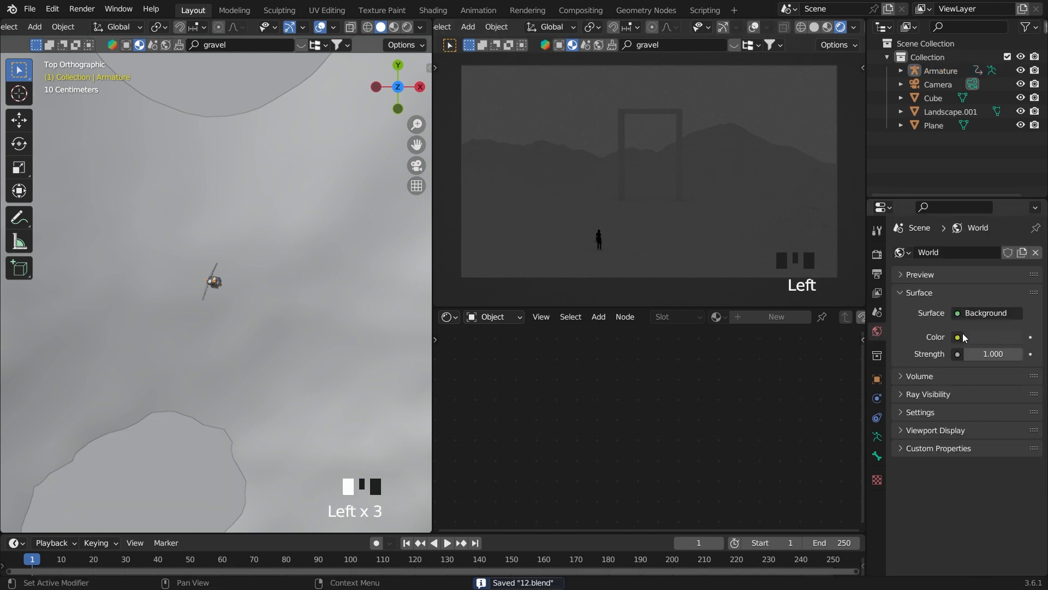
pyautogui.click(963, 337)
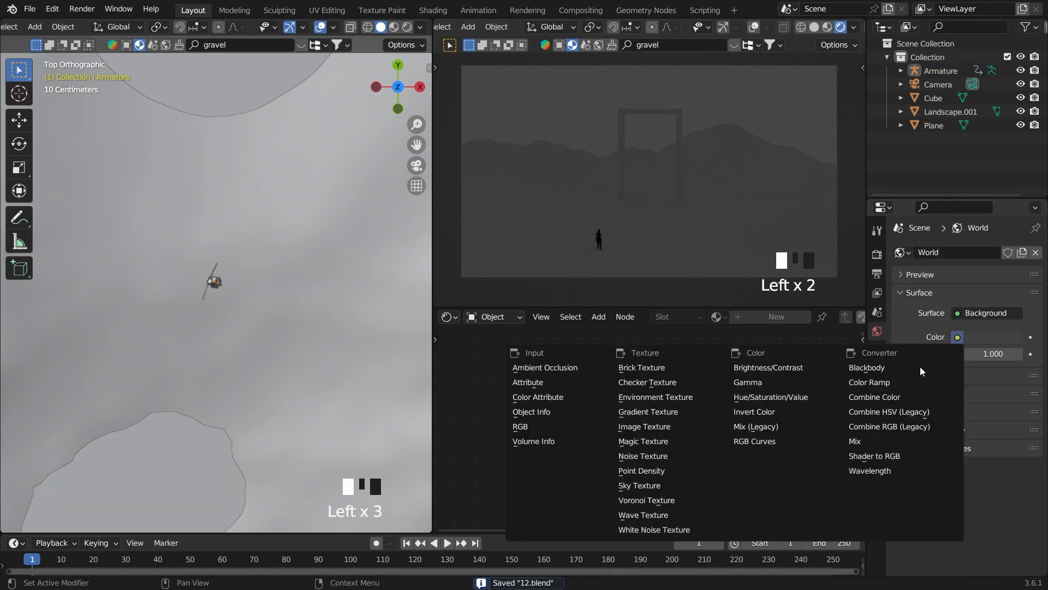
pyautogui.click(667, 483)
# - Set the sky texture's sun size to 1.64°
pyautogui.click(990, 388)
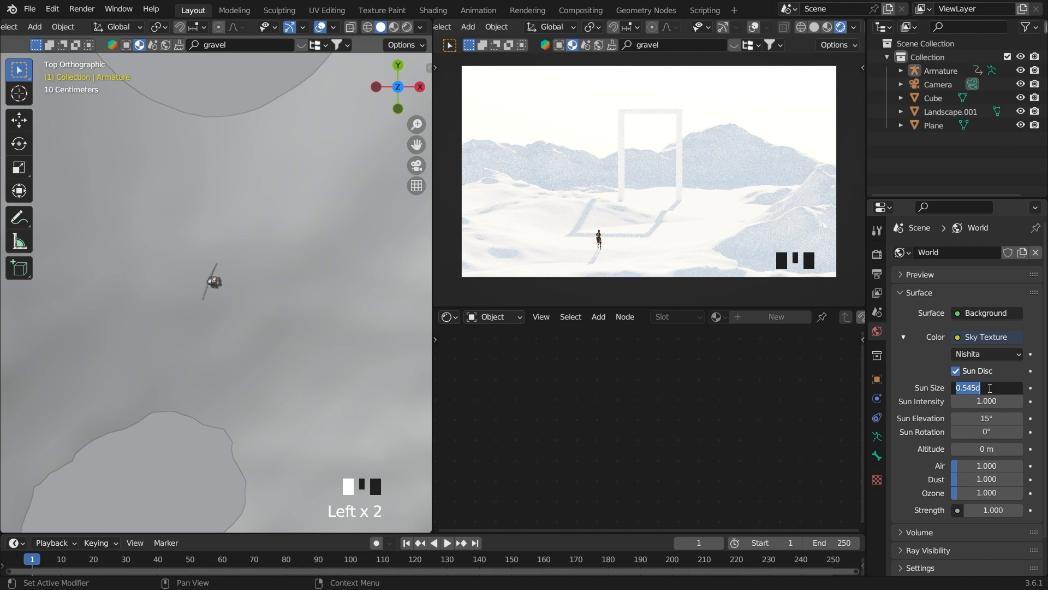
pyautogui.press('BackSpace')
pyautogui.write('1.6')
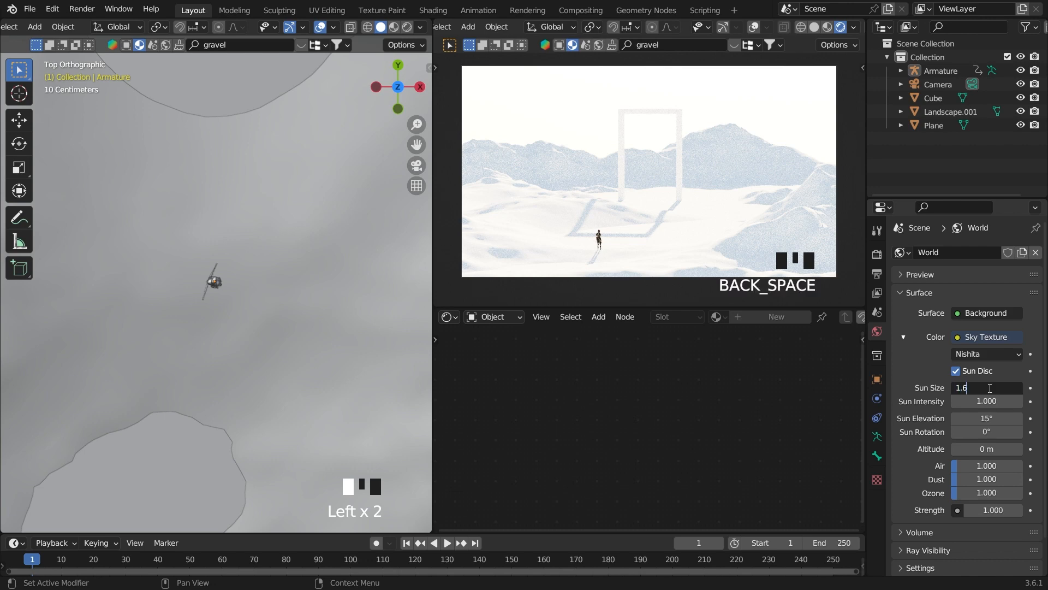
pyautogui.write('4')
pyautogui.press('Return')
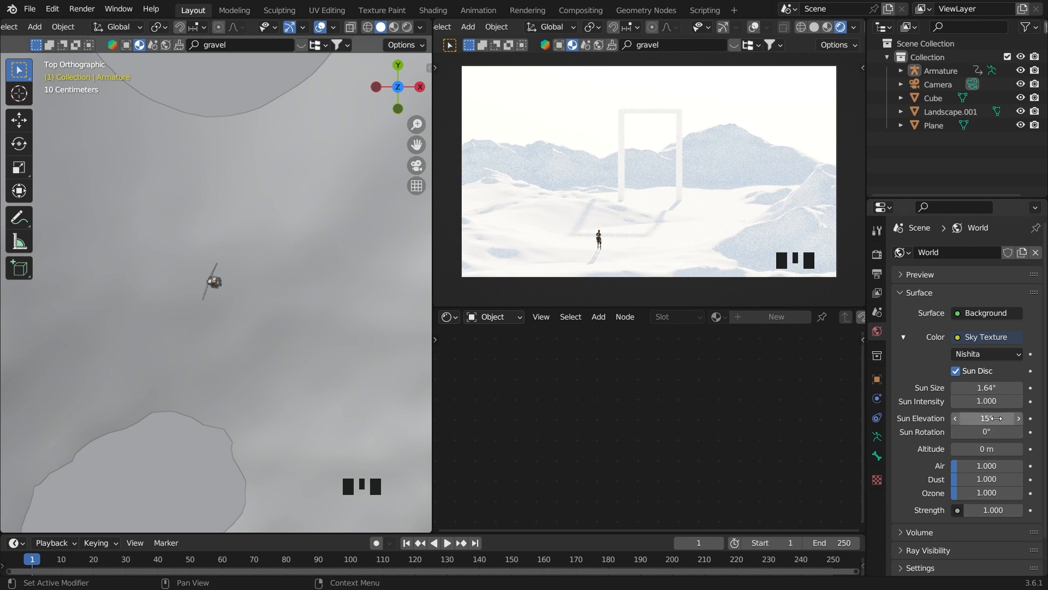
# - Set the sky's sun elevation to 0° and its sun rotation to 21.5°
pyautogui.click(997, 418)
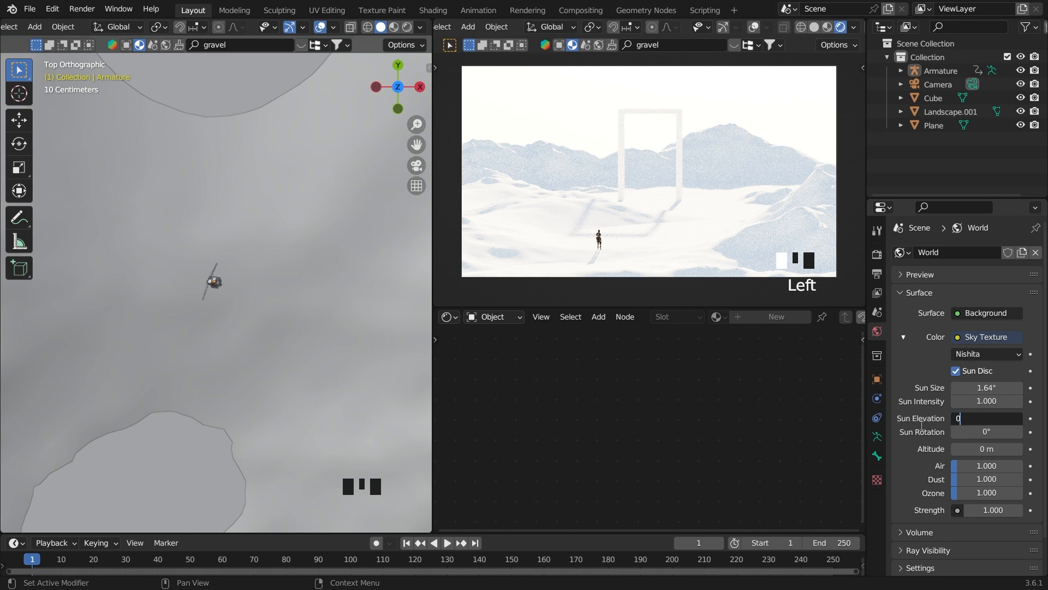
pyautogui.write('0')
pyautogui.press('Return')
pyautogui.click(988, 431)
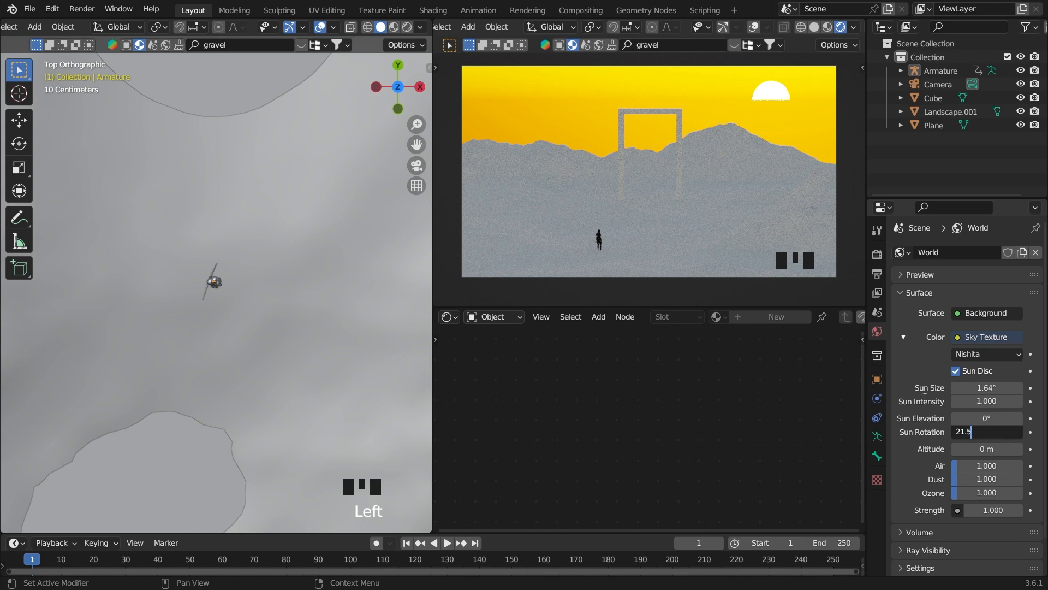
pyautogui.write('21.5')
pyautogui.press('Return')
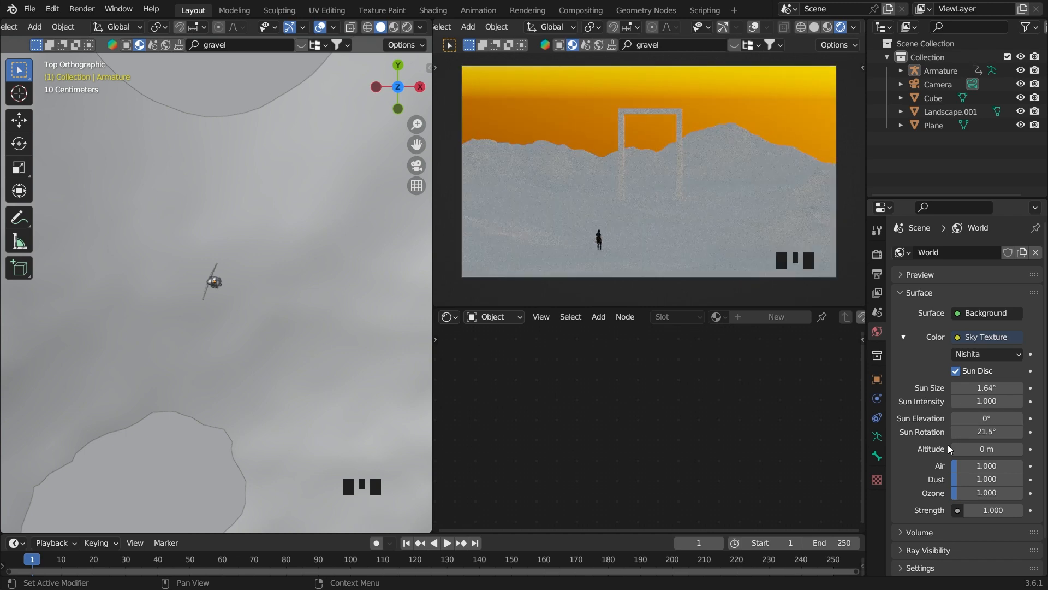
# - Reduce the sky texture's air value to 0 and set the background strength to 0.1
pyautogui.click(993, 466)
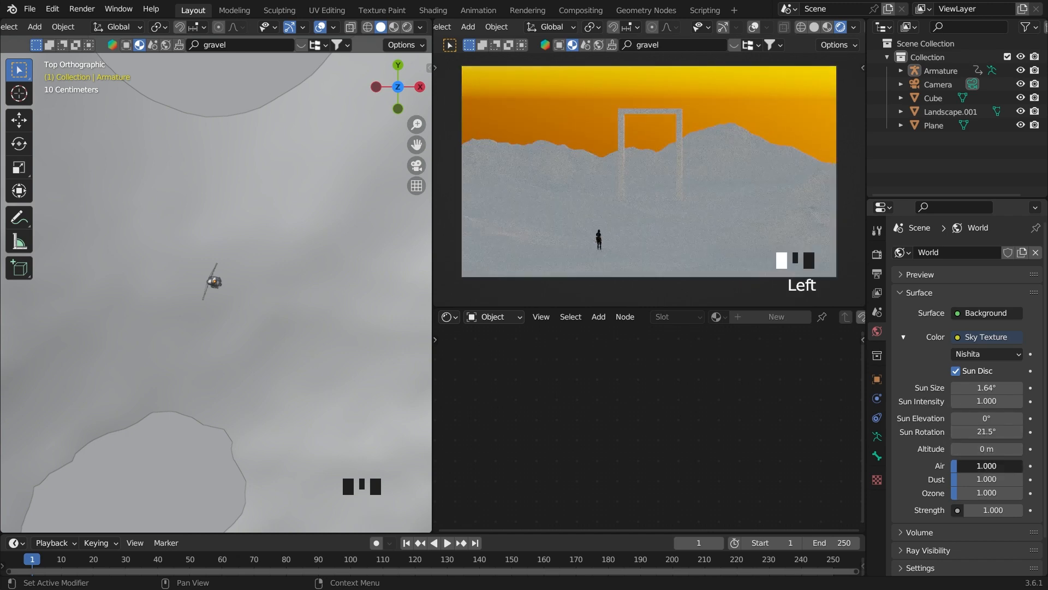
pyautogui.moveTo(994, 466); pyautogui.dragTo(964, 465)
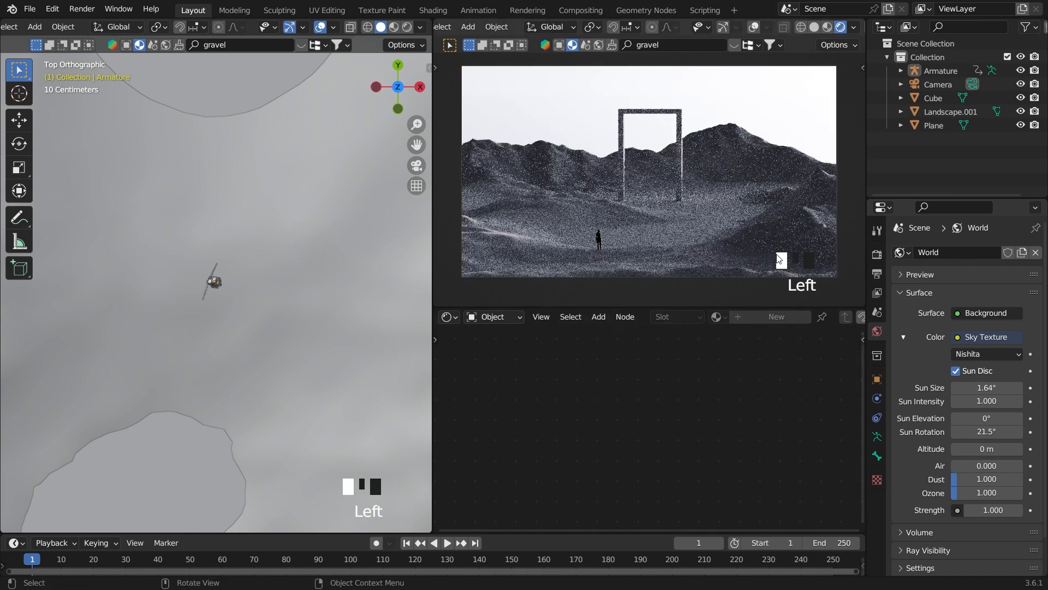
pyautogui.click(968, 510)
pyautogui.click(968, 510)
pyautogui.click(1009, 510)
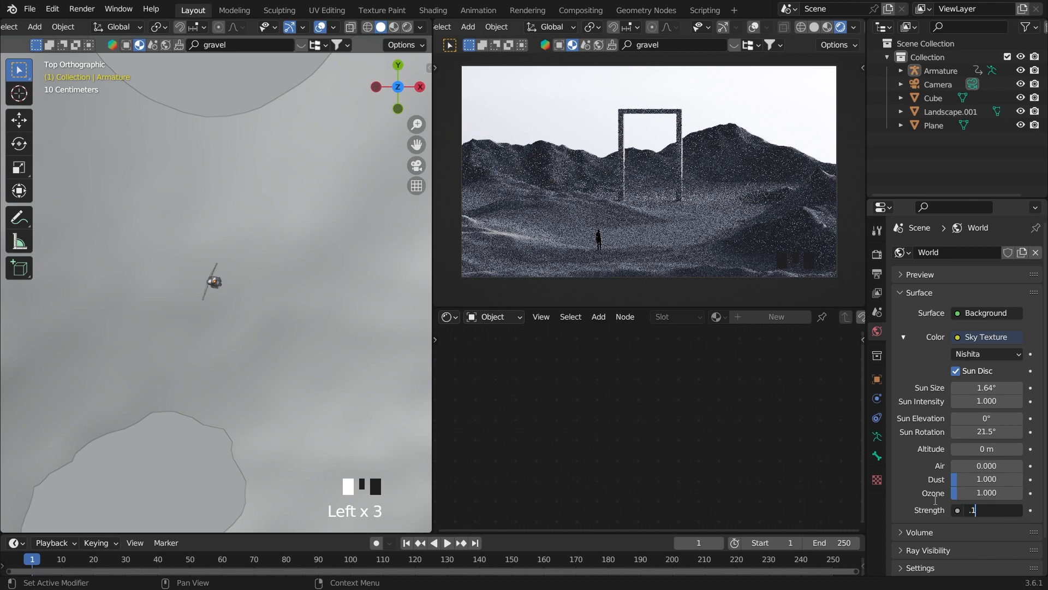
pyautogui.press('Return')
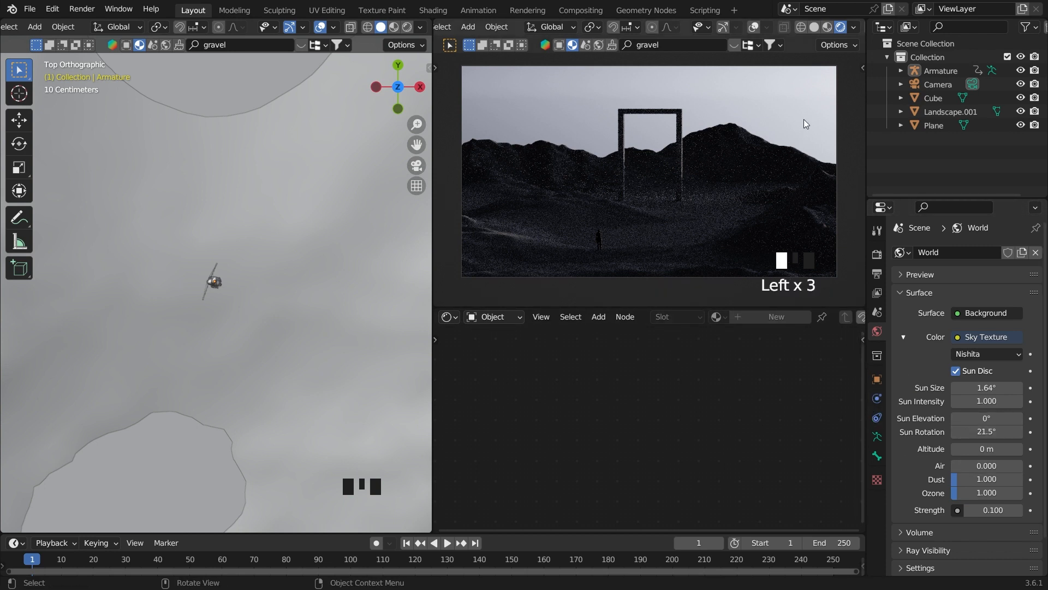
# - Try sun rotations of 56.5° and 50.7°, and return the sun rotation to 21.5°
pyautogui.moveTo(991, 431); pyautogui.dragTo(1032, 431)
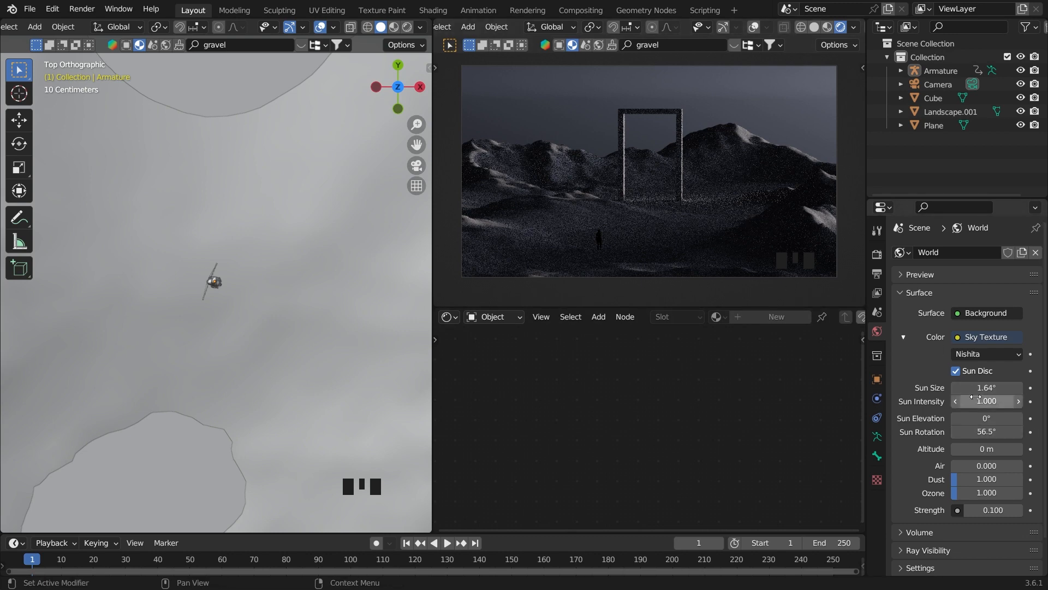
pyautogui.moveTo(1001, 431); pyautogui.dragTo(994, 431)
pyautogui.doubleClick(994, 429)
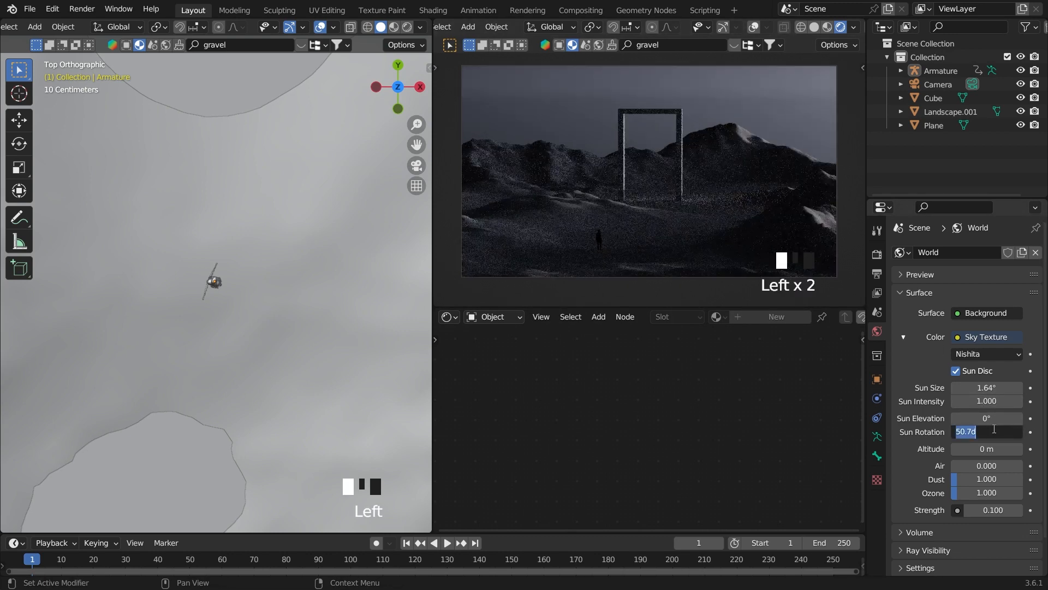
pyautogui.press('Escape')
pyautogui.press('1')
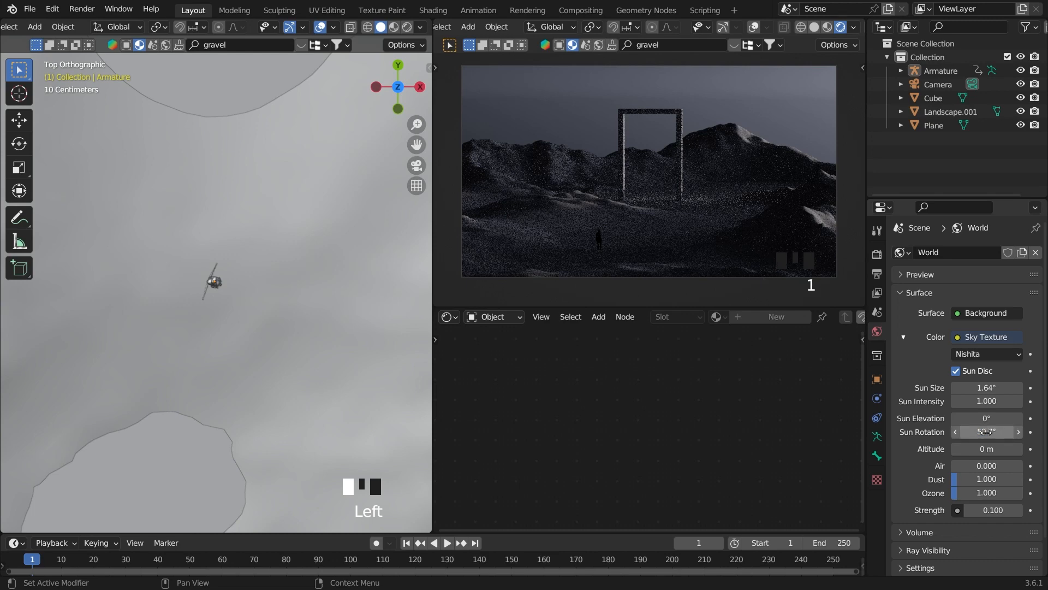
pyautogui.click(985, 431)
pyautogui.write('21.5')
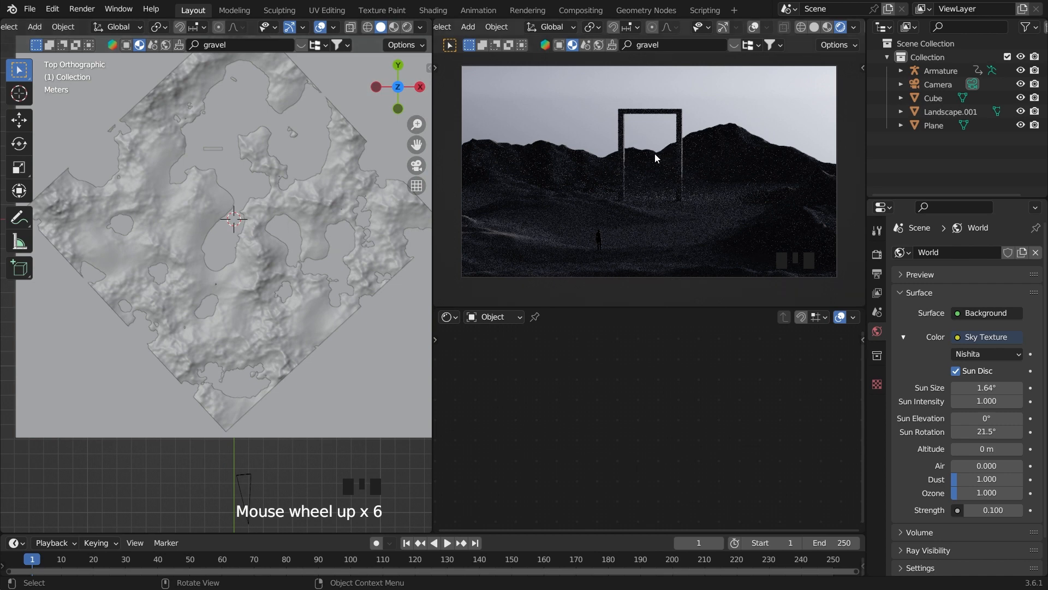
# - Add a torus at the world origin with 60 major and 60 minor segments
pyautogui.scroll(-7, 333, 189)
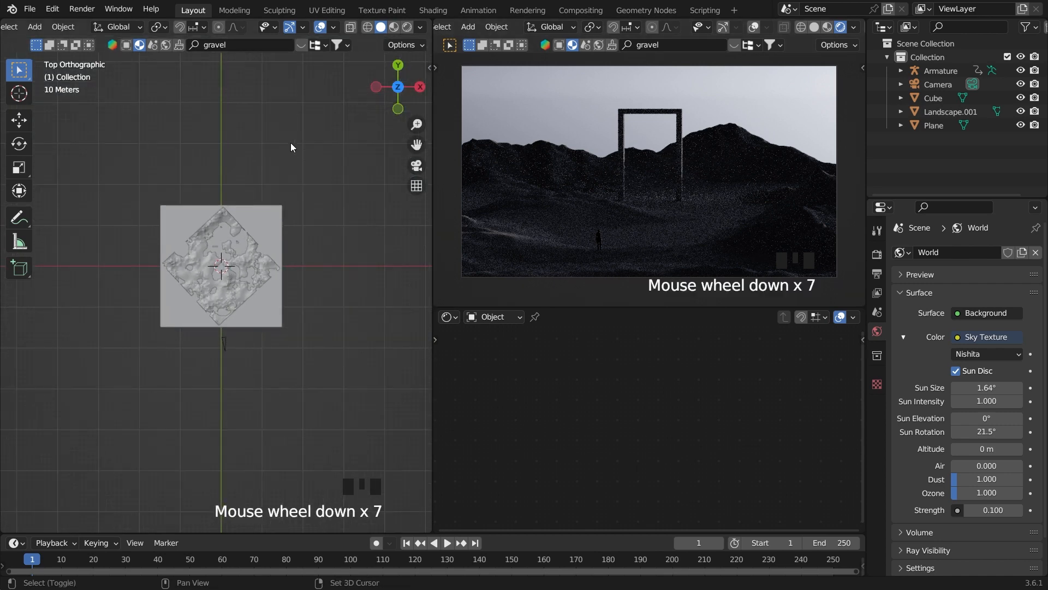
pyautogui.hotkey('shift', 'a')
pyautogui.click(369, 249)
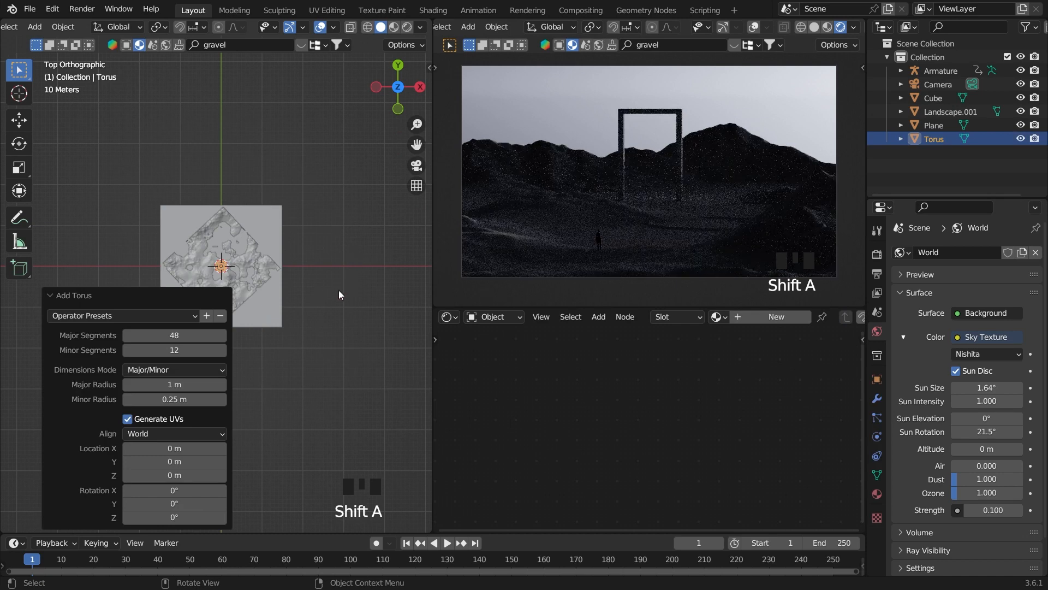
pyautogui.moveTo(192, 334); pyautogui.dragTo(192, 349)
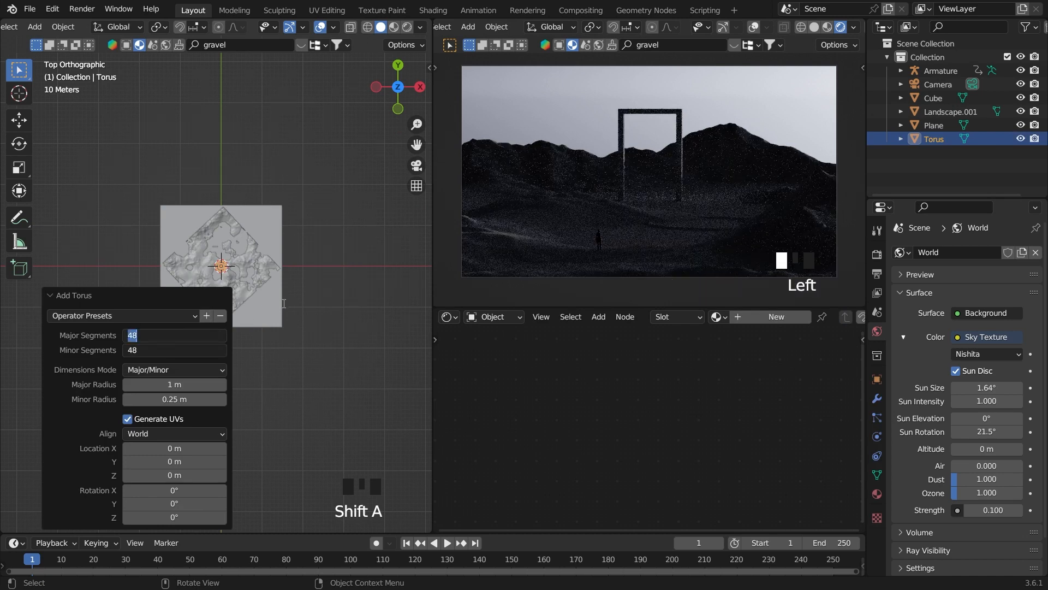
pyautogui.press('Return')
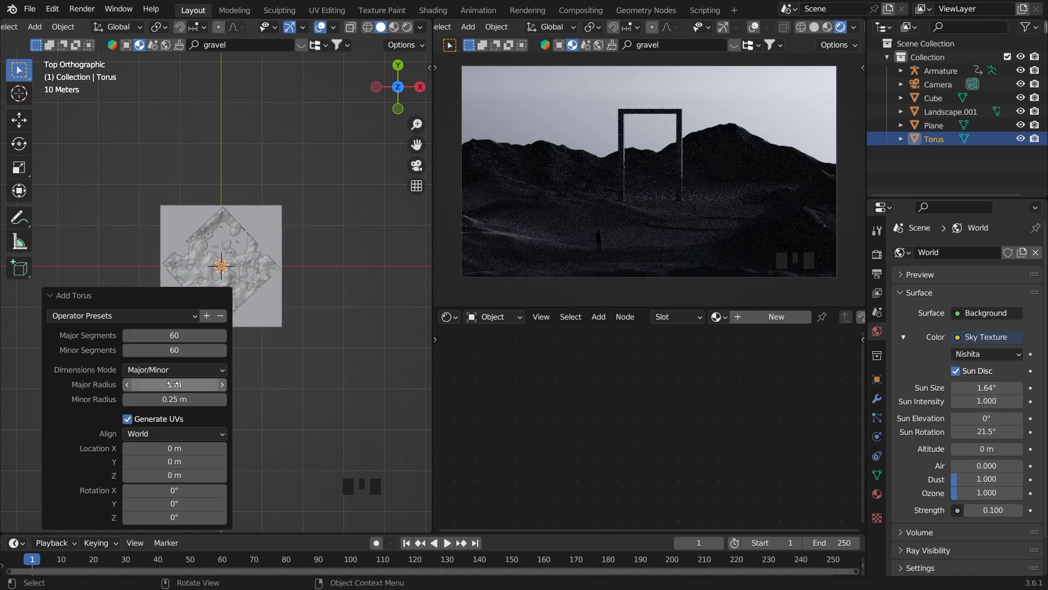
# - Set the new torus's minor radius to 0.05 m and its major radius to 0.04 m
pyautogui.scroll(10, 286, 219)
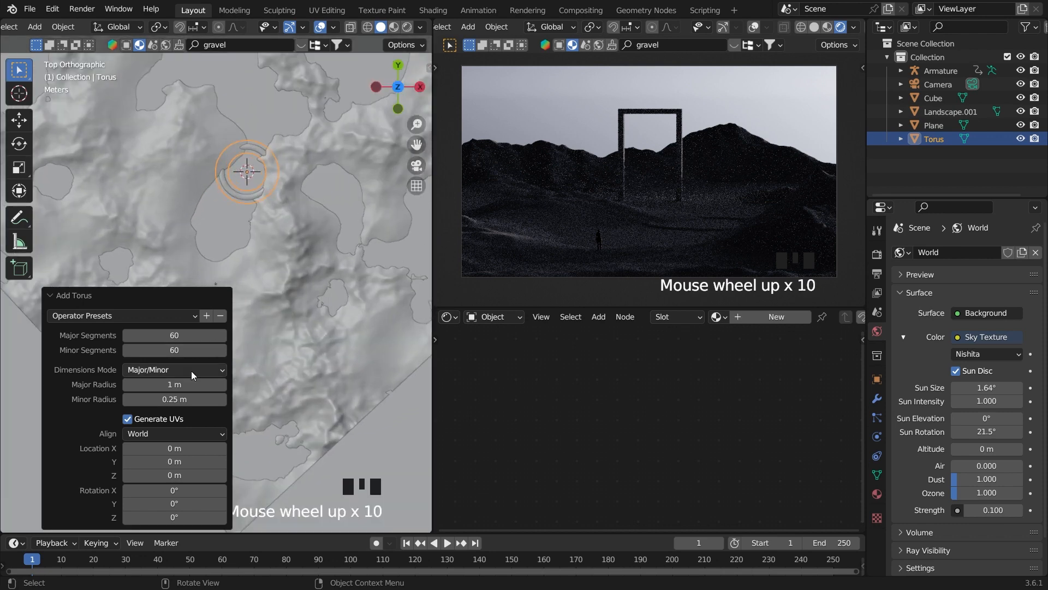
pyautogui.moveTo(175, 399)
pyautogui.mouseDown()
pyautogui.moveTo(134, 399)
pyautogui.moveTo(191, 399)
pyautogui.moveTo(182, 398)
pyautogui.mouseUp()
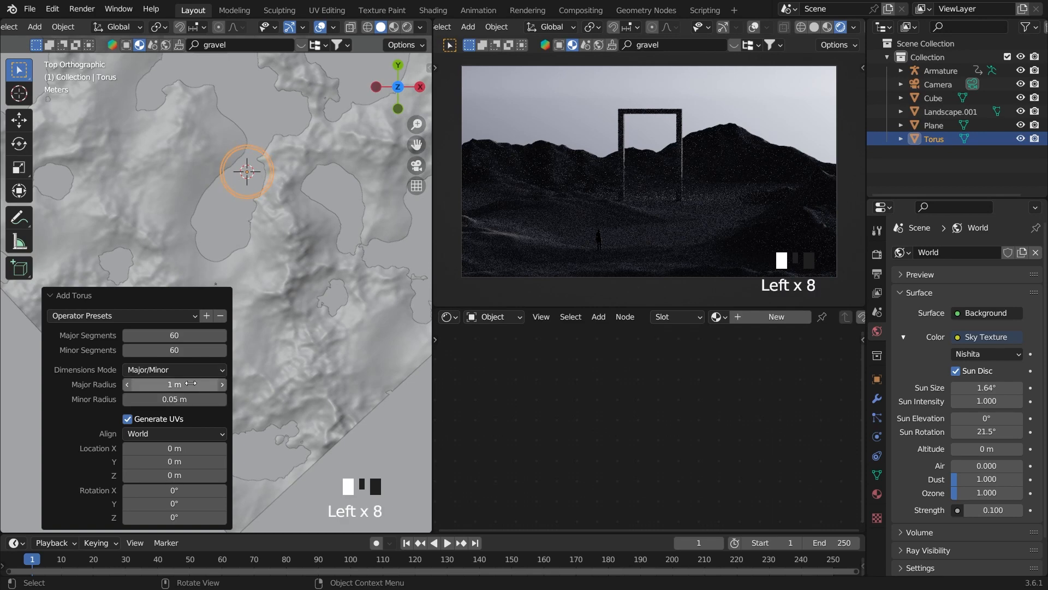
pyautogui.click(164, 384)
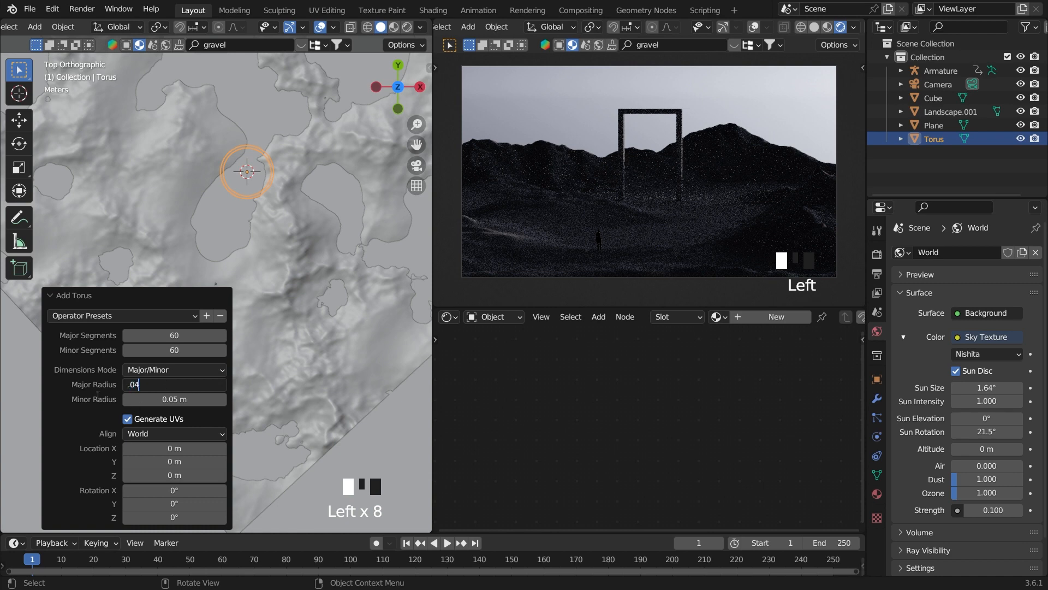
pyautogui.write('.04')
pyautogui.press('Return')
pyautogui.scroll(5, 270, 244)
pyautogui.scroll(-4, 270, 244)
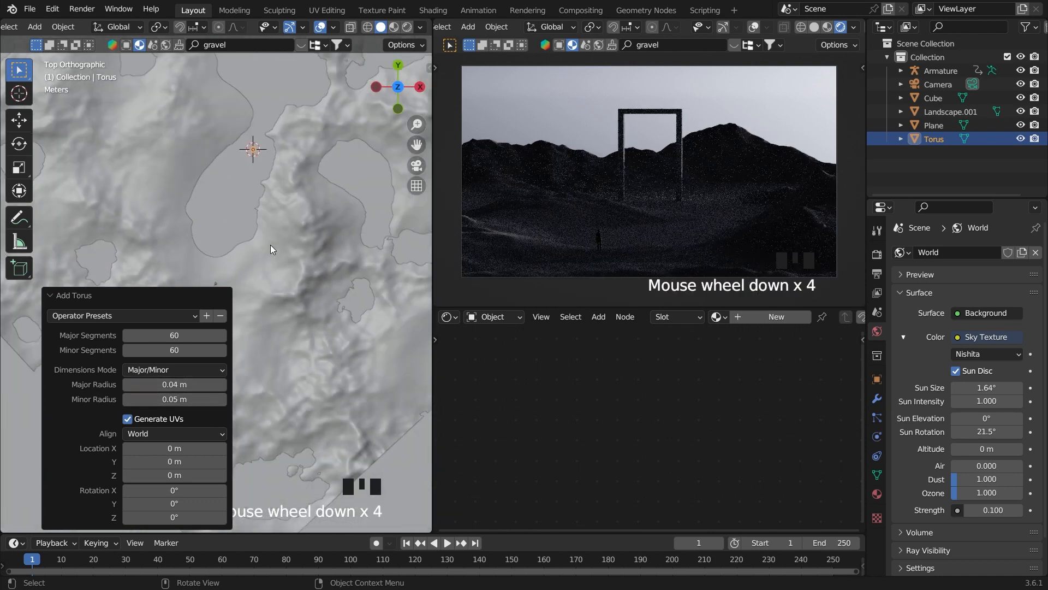
# - Increase the torus's major radius in small increments to slightly more than 0.15 m
pyautogui.click(224, 385)
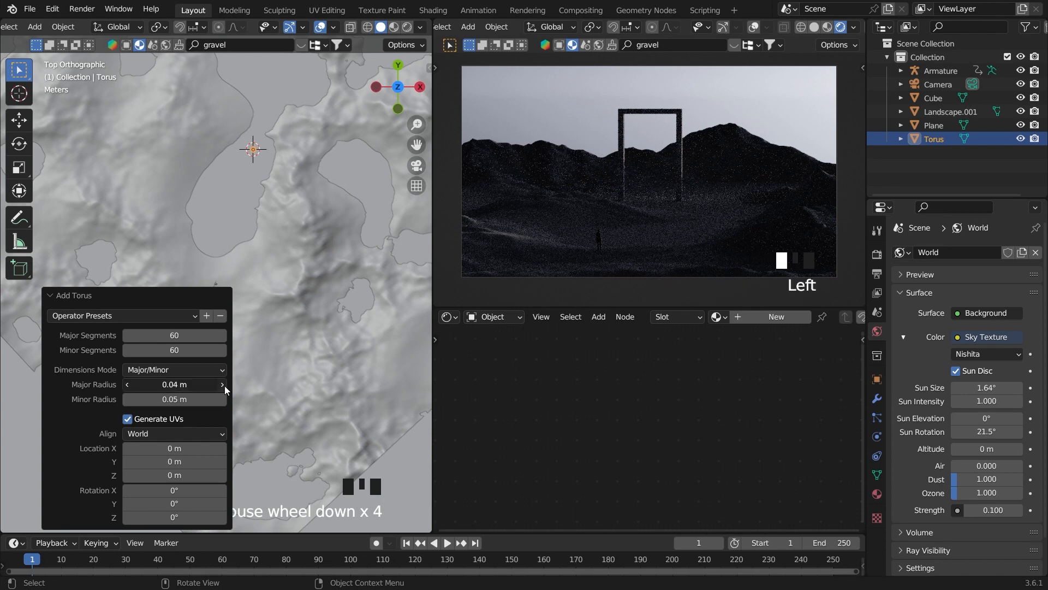
pyautogui.click(224, 385)
pyautogui.click(224, 385)
pyautogui.click(223, 385)
pyautogui.click(224, 385)
pyautogui.click(224, 385)
pyautogui.click(224, 385)
pyautogui.click(223, 385)
pyautogui.click(224, 385)
pyautogui.click(224, 385)
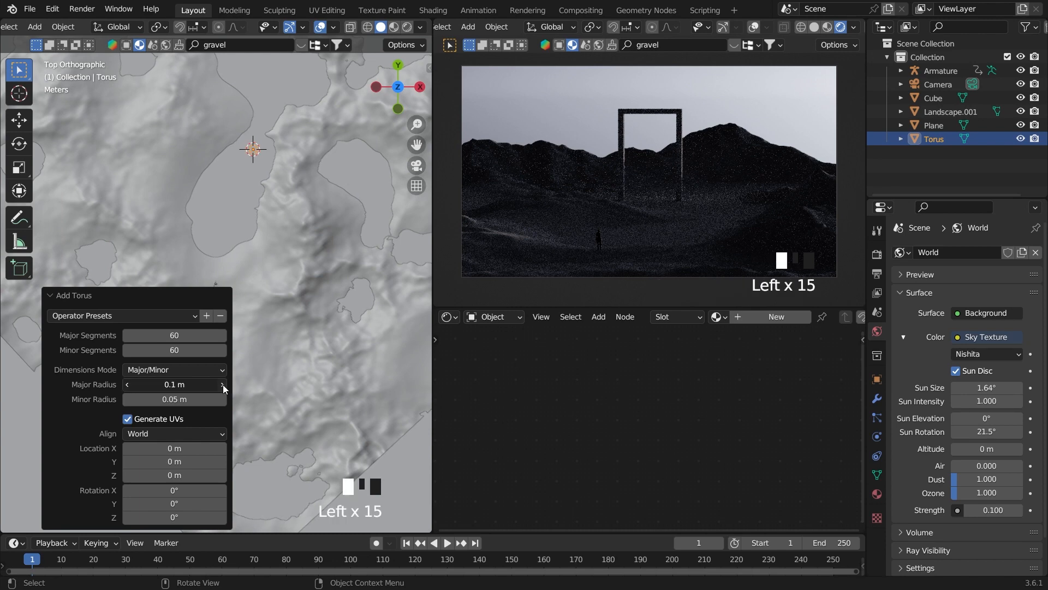
pyautogui.click(223, 385)
pyautogui.click(223, 385)
pyautogui.click(223, 384)
pyautogui.click(222, 384)
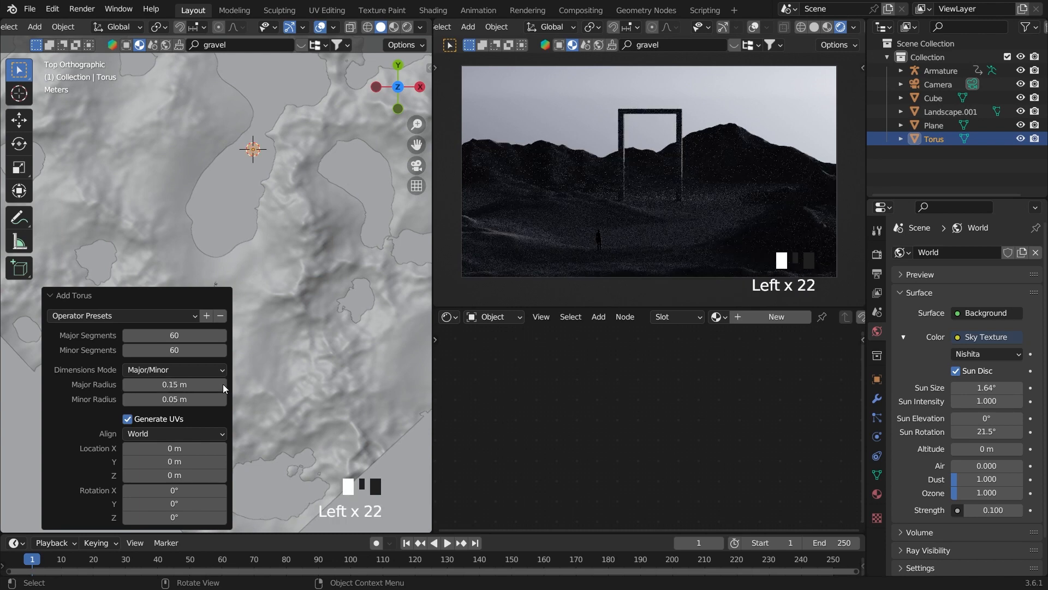
pyautogui.click(223, 385)
pyautogui.click(222, 384)
pyautogui.click(222, 385)
pyautogui.click(221, 383)
# - Move the torus in top view from the world origin to the middle of the door frame
pyautogui.press('g')
pyautogui.scroll(-4, 309, 204)
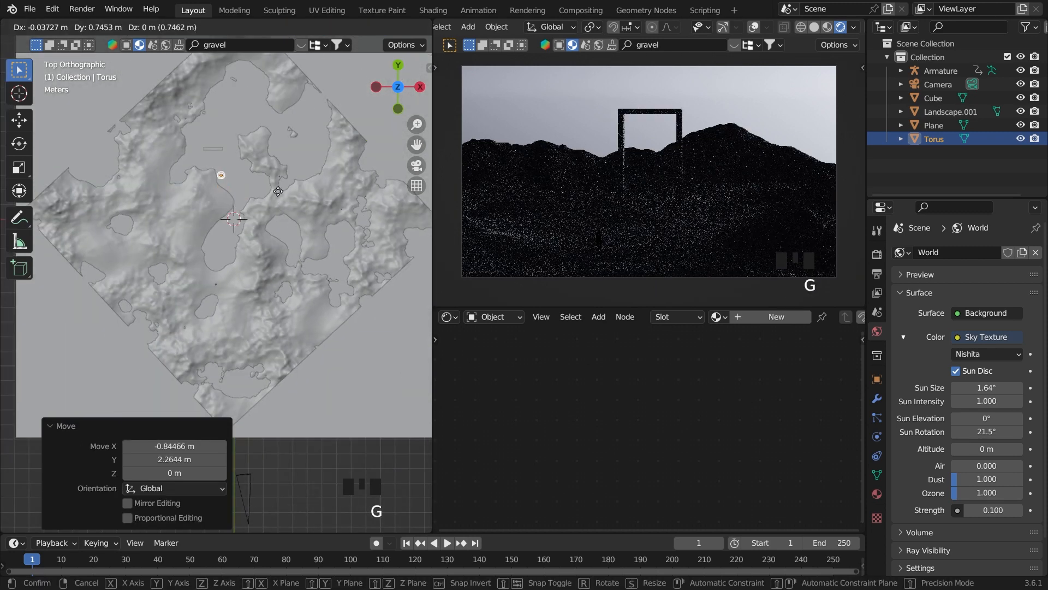
pyautogui.click(270, 166)
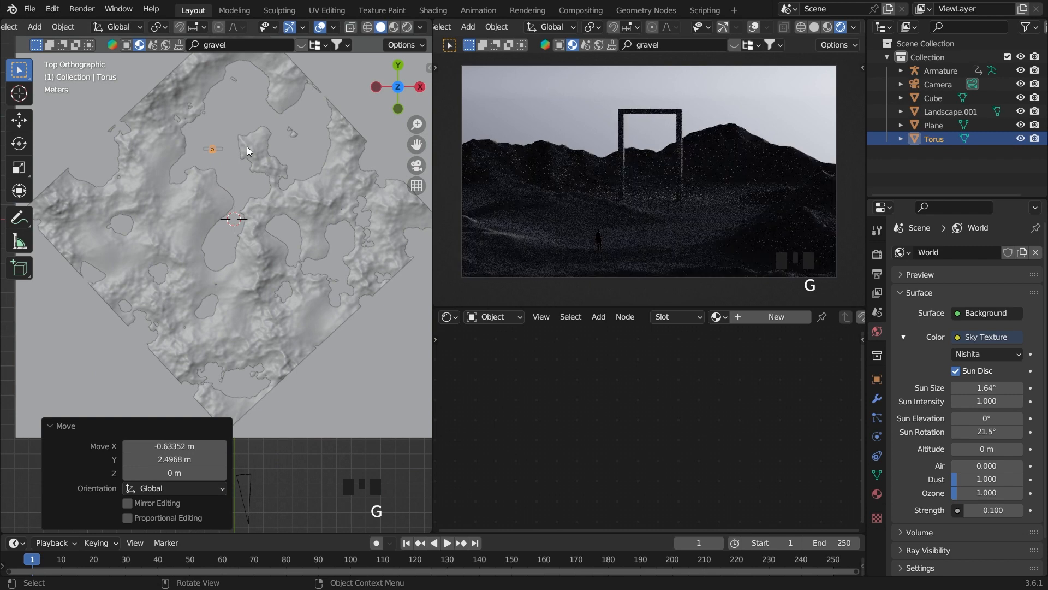
# - In front view, raise the torus about 1.1 m along Z so it floats inside the door frame
pyautogui.press('`')
pyautogui.click(218, 121)
pyautogui.press('`')
pyautogui.click(320, 231)
pyautogui.scroll(-7, 320, 230)
pyautogui.press('g')
pyautogui.press('z')
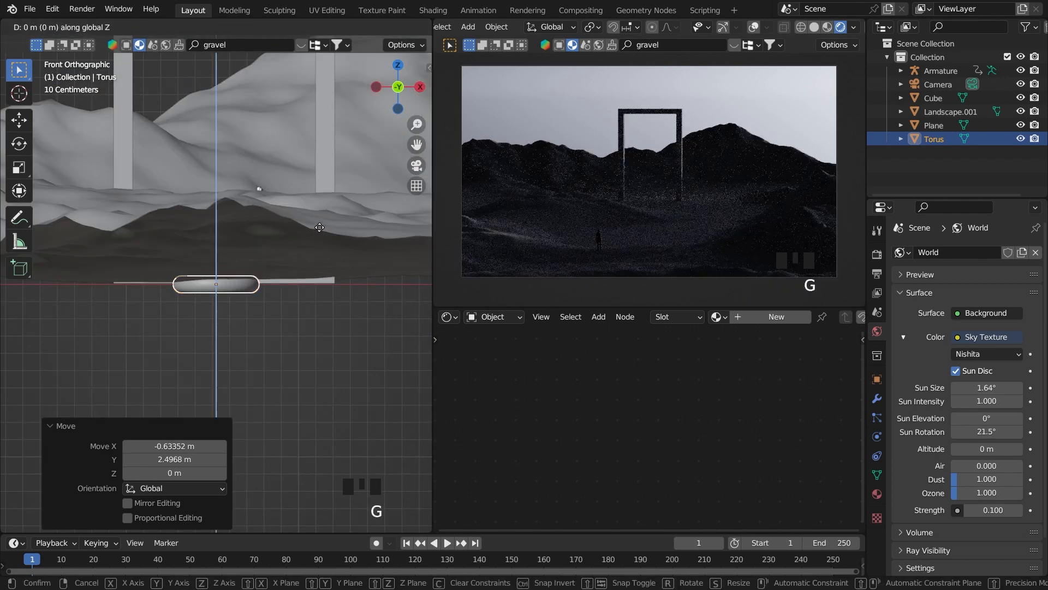
pyautogui.click(332, 46)
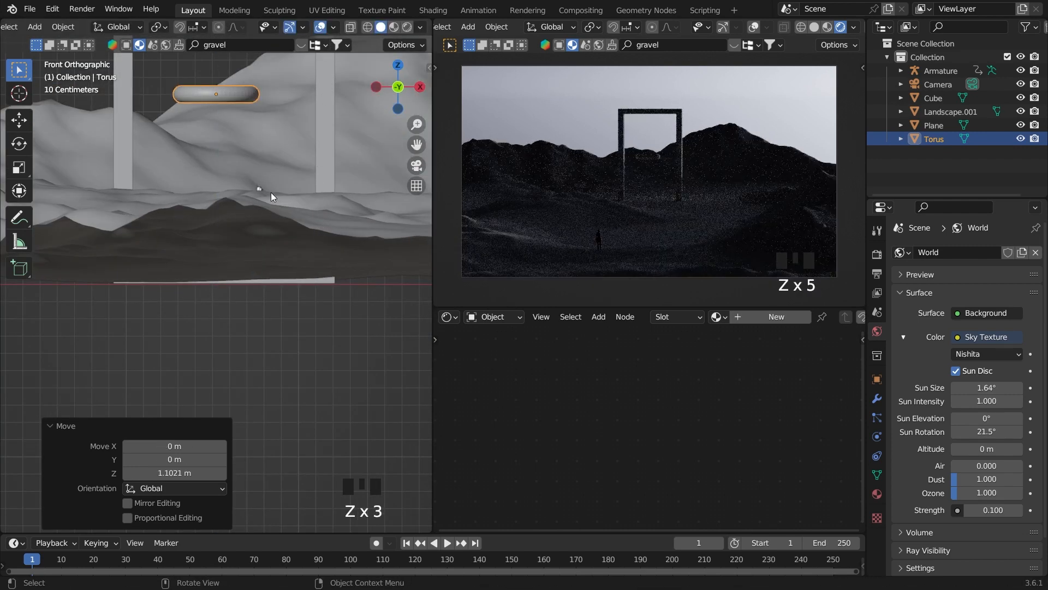
# - Rotate the torus 90° about X and nudge it about 0.03 m along X and 0.07 m up
pyautogui.press('r')
pyautogui.press('x')
pyautogui.press('9')
pyautogui.press('0')
pyautogui.press('Return')
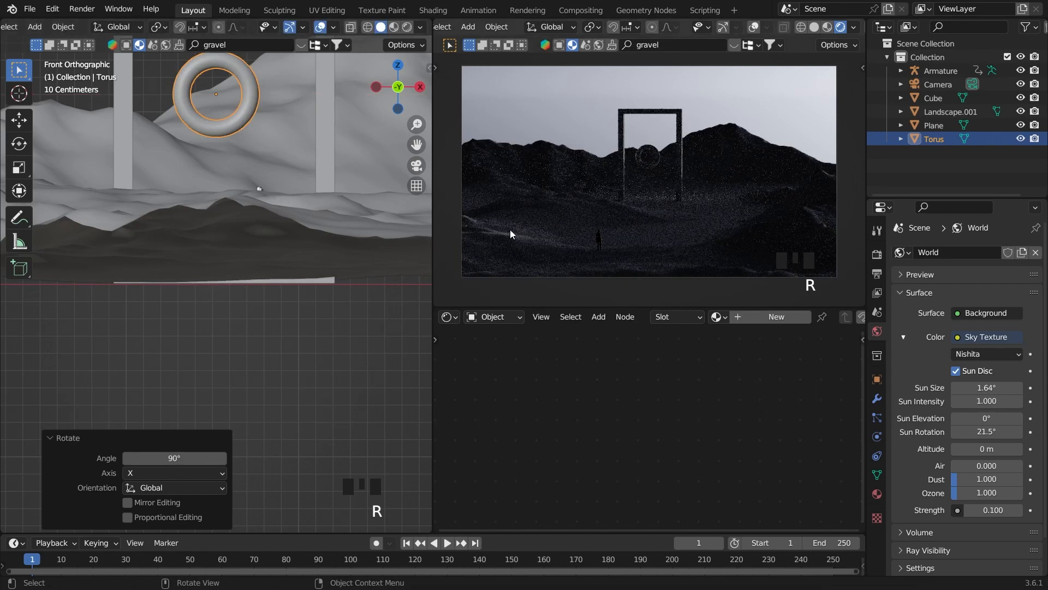
pyautogui.press('g')
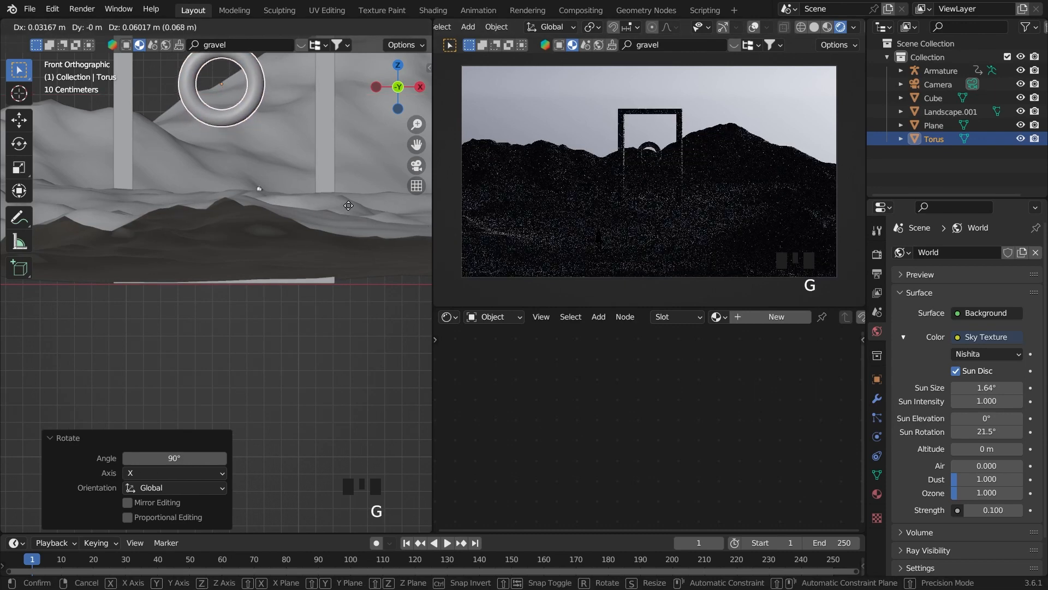
pyautogui.click(349, 204)
# - Add a Simple Deform modifier to the torus and set its twist angle to 360°
pyautogui.click(877, 398)
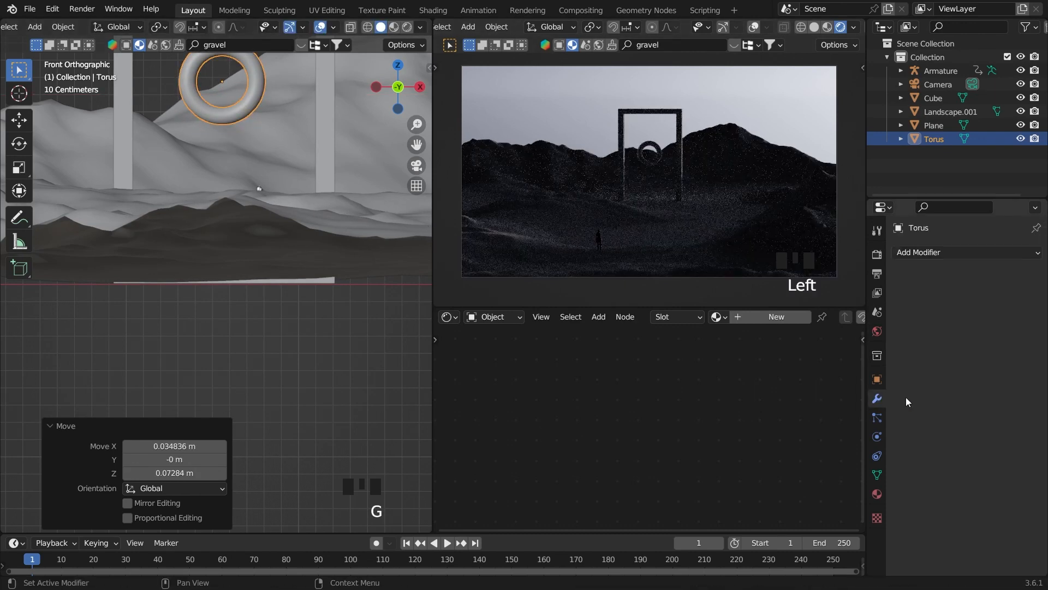
pyautogui.click(983, 256)
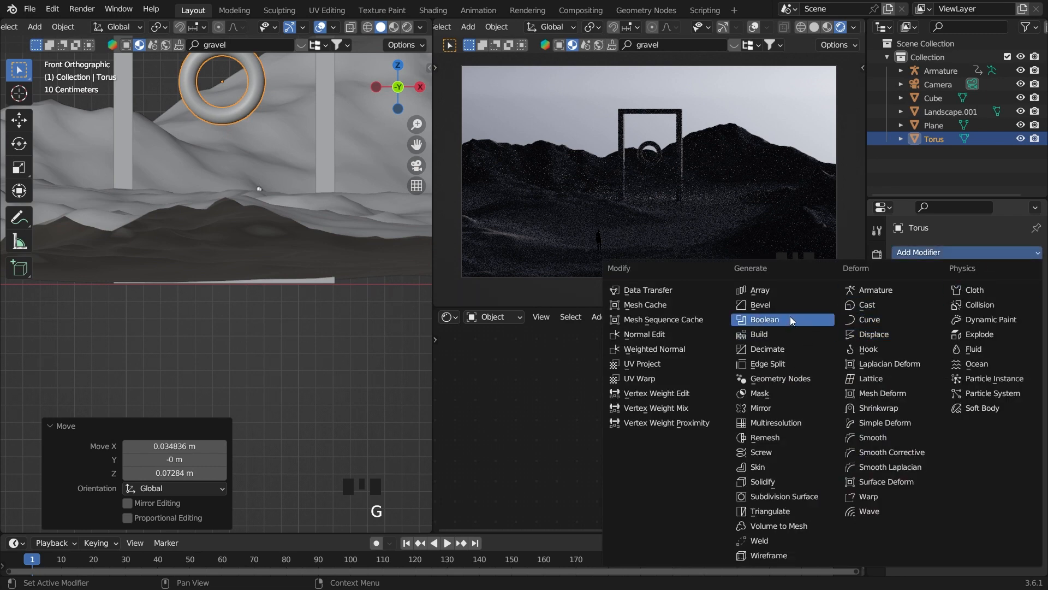
pyautogui.click(889, 422)
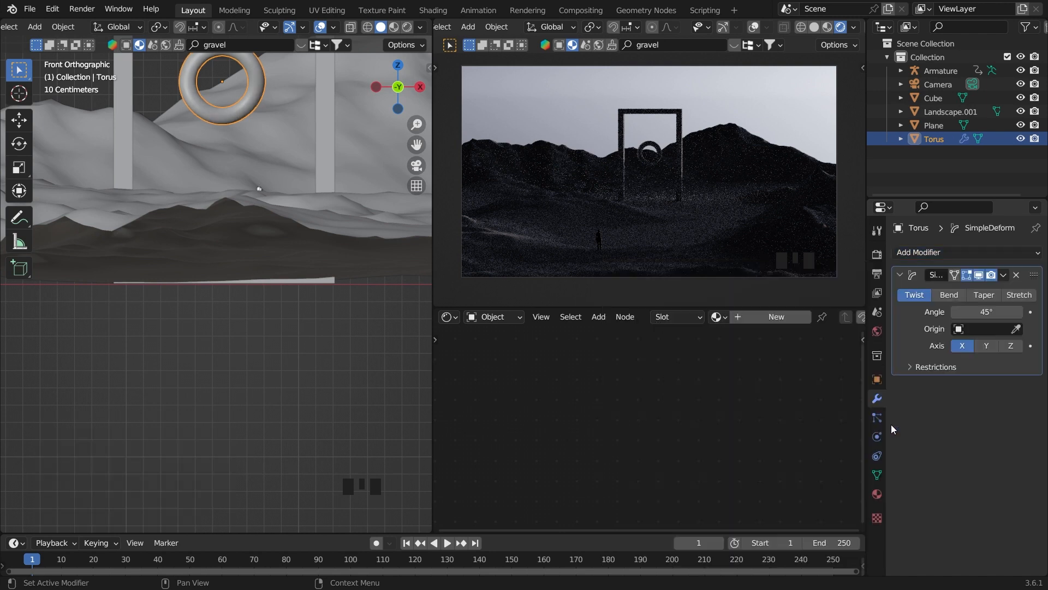
pyautogui.scroll(6, 740, 205)
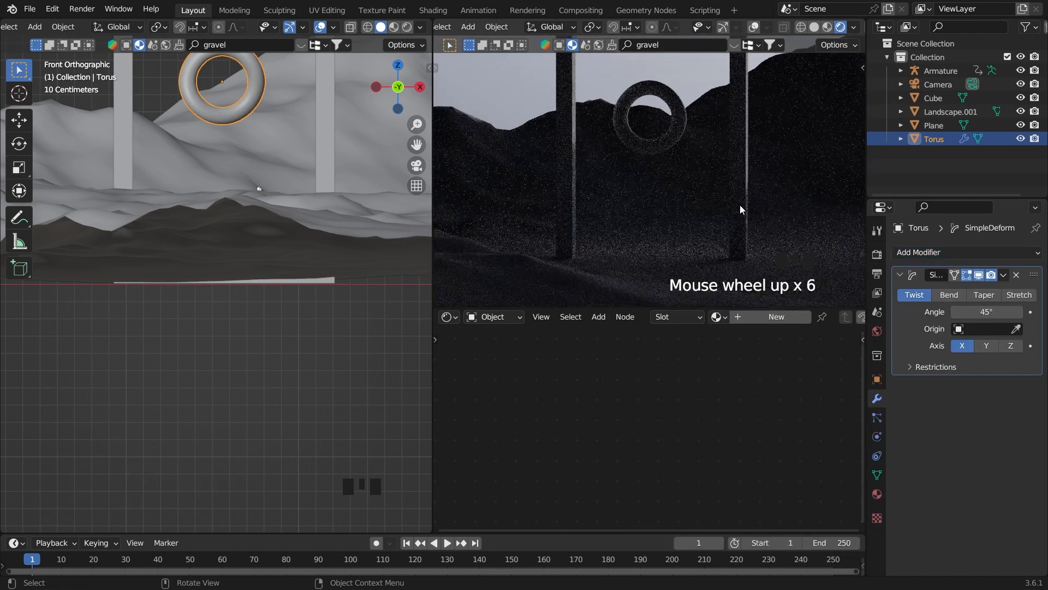
pyautogui.scroll(-4, 335, 198)
pyautogui.press('`')
pyautogui.moveTo(382, 243); pyautogui.dragTo(299, 217, button='middle')
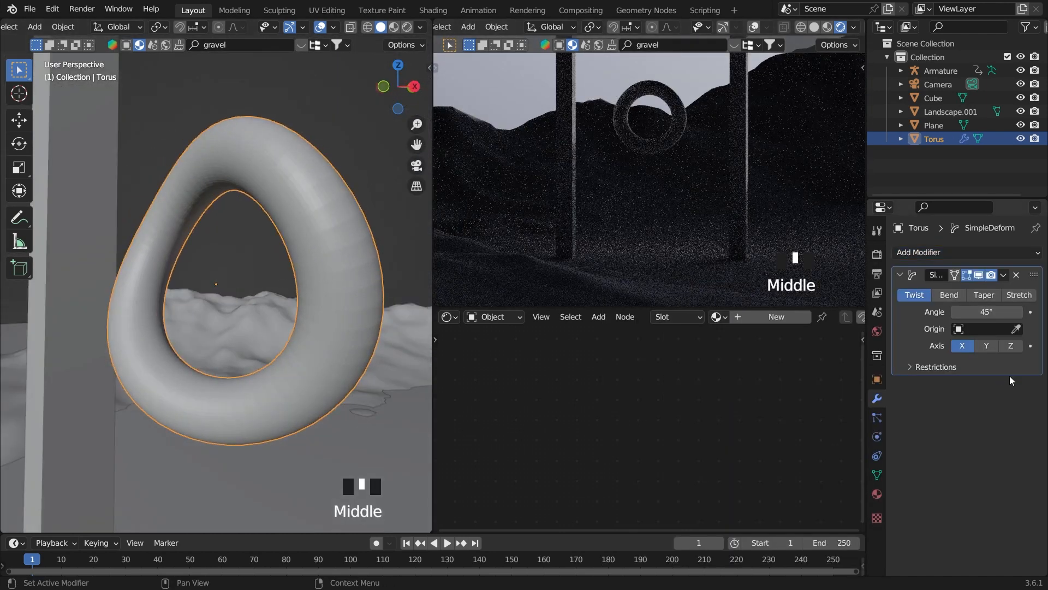
pyautogui.moveTo(985, 312); pyautogui.dragTo(1037, 312)
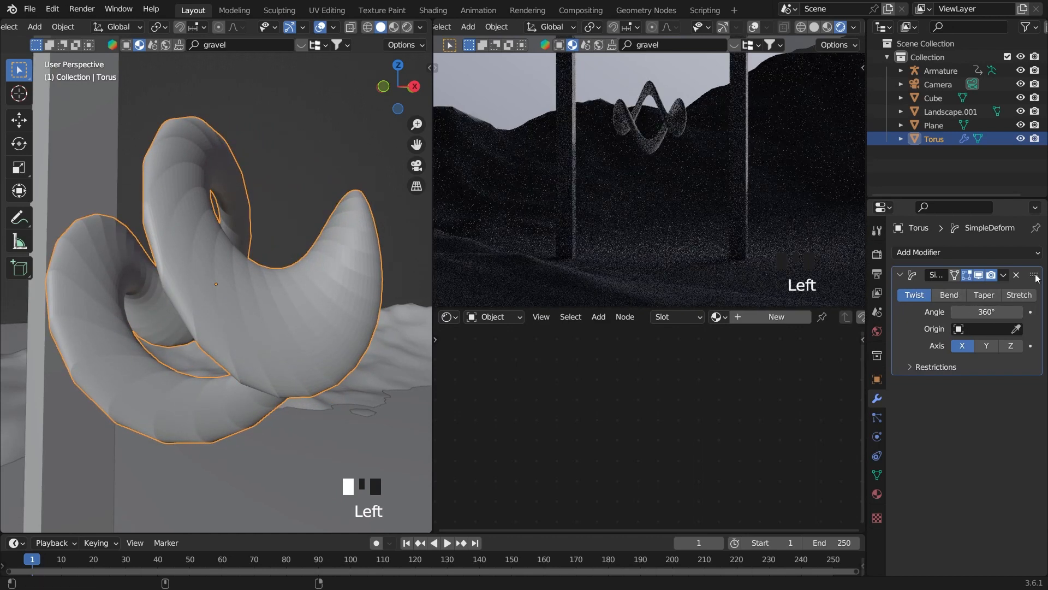
# - Duplicate the Simple Deform modifier and set the copy to Bend with a 338° angle on the Y axis
pyautogui.hotkey('shift', 'd')
pyautogui.click(950, 406)
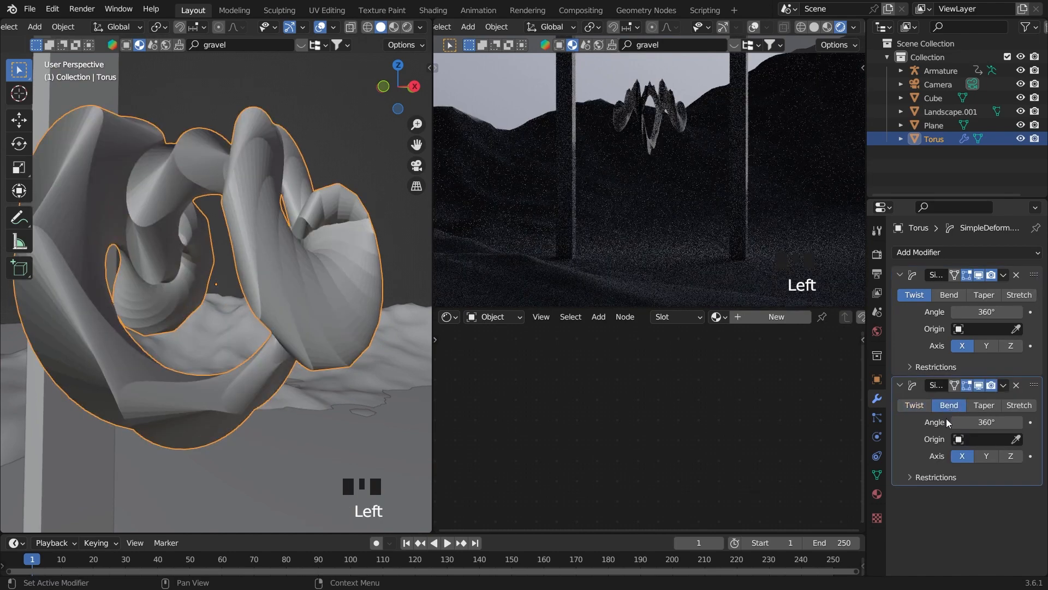
pyautogui.moveTo(995, 422); pyautogui.dragTo(974, 421)
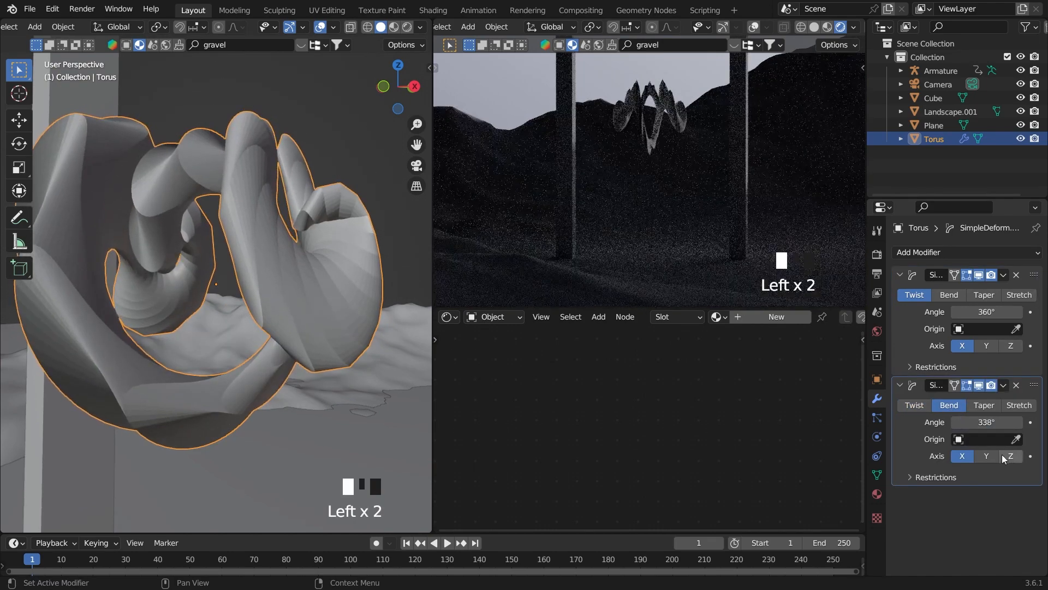
pyautogui.click(986, 456)
# - Shade the deformed torus smooth with Auto Smooth at 30°
pyautogui.moveTo(71, 244); pyautogui.dragTo(213, 279, button='middle')
pyautogui.rightClick(239, 285)
pyautogui.click(237, 297)
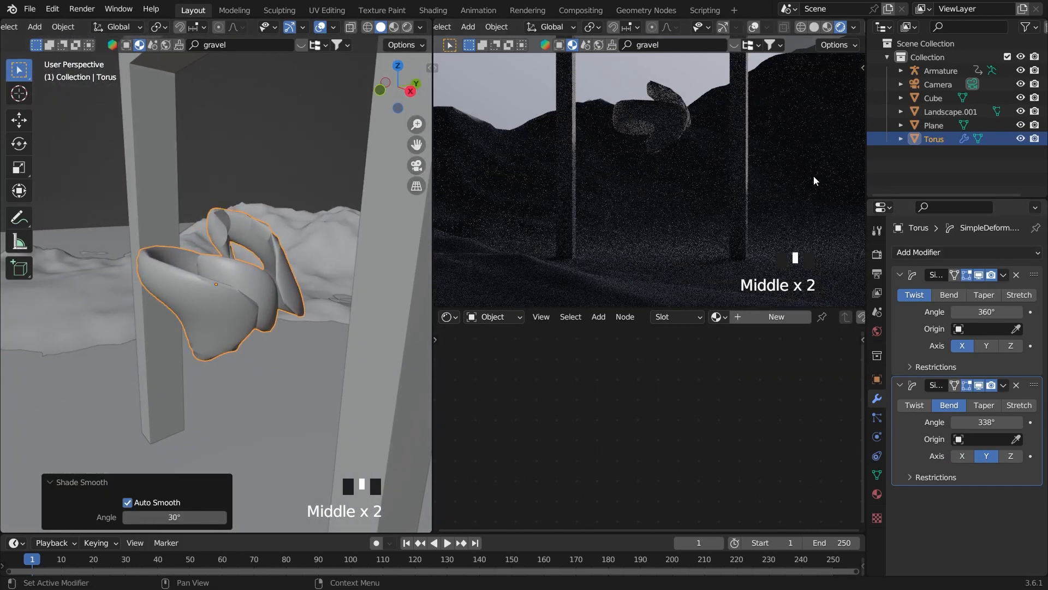
pyautogui.scroll(-3, 666, 115)
pyautogui.scroll(5, 668, 126)
pyautogui.scroll(-3, 664, 131)
# - Tumble the torus freely with trackball rotation in the rendered camera view and nudge it slightly up along Z
pyautogui.click(665, 134)
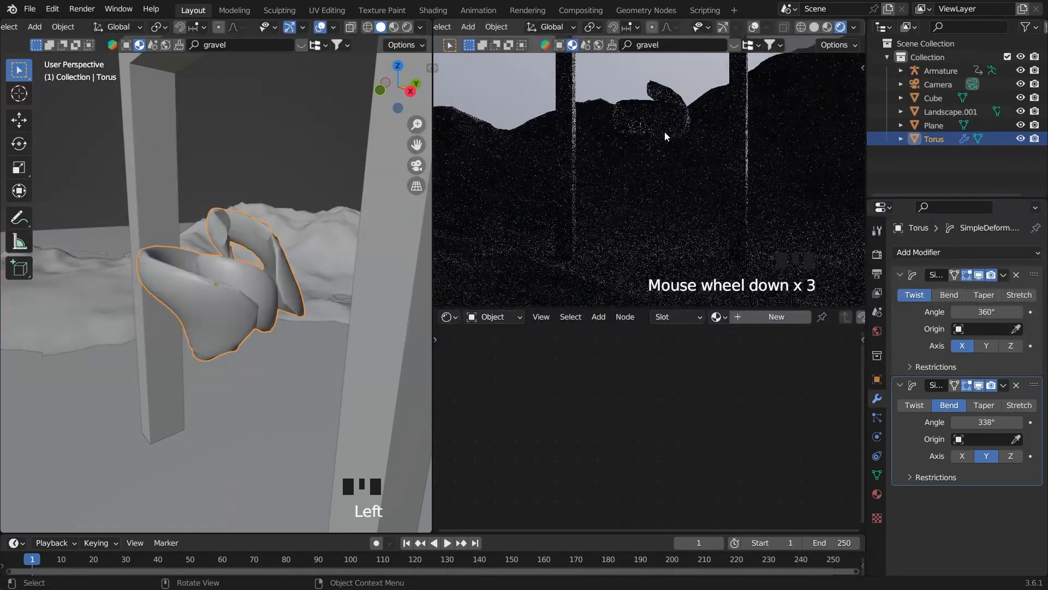
pyautogui.scroll(-2, 702, 165)
pyautogui.press('r')
pyautogui.press('r')
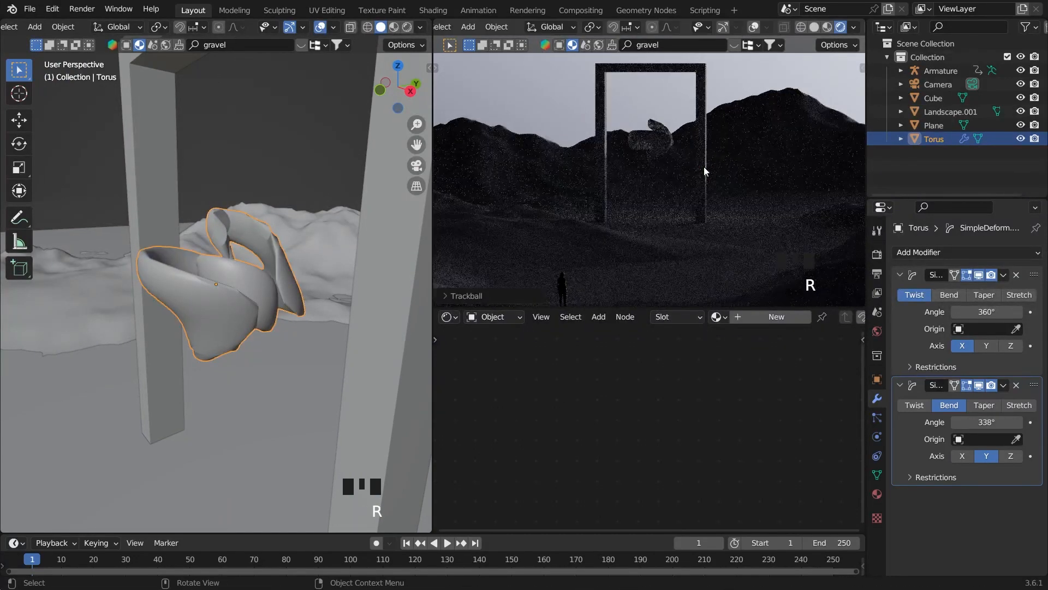
pyautogui.press('r')
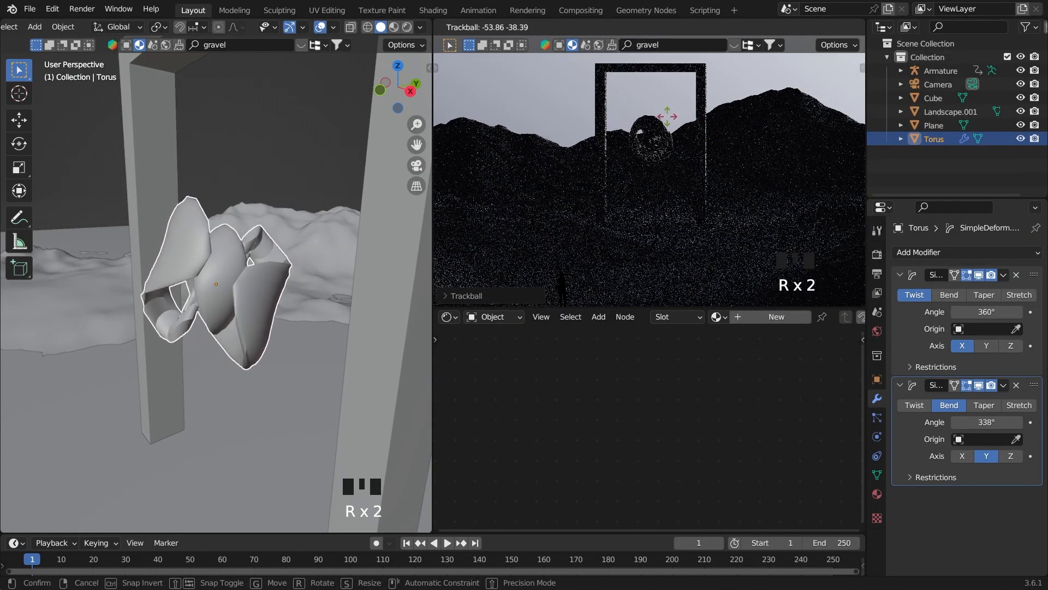
pyautogui.click(667, 117)
pyautogui.press('g')
pyautogui.press('z')
pyautogui.click(635, 137)
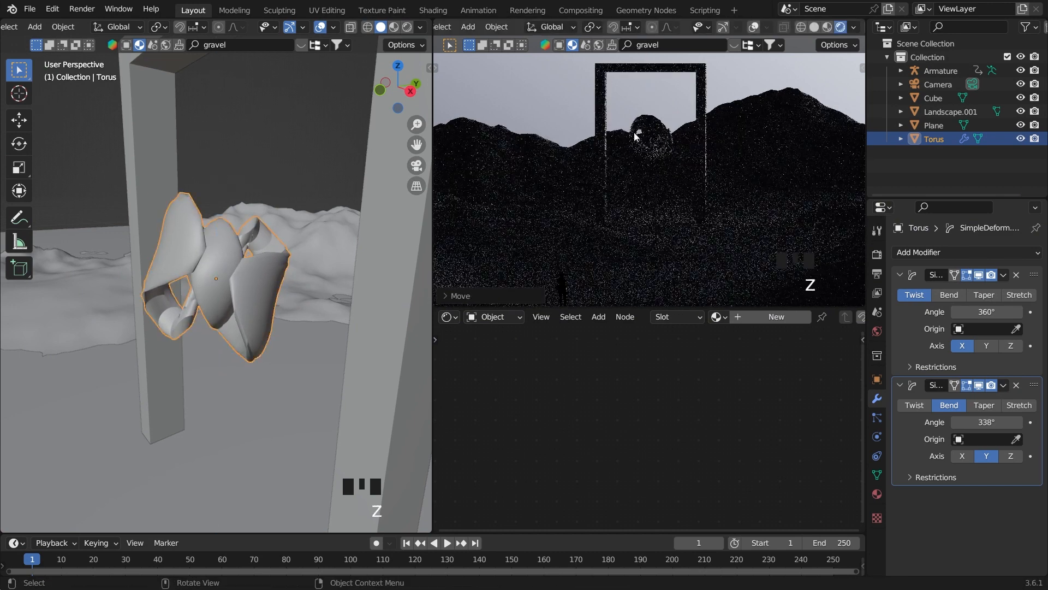
# - Select the torus in the door frame and snap the 3D cursor to it
pyautogui.click(276, 116)
pyautogui.scroll(-4, 277, 116)
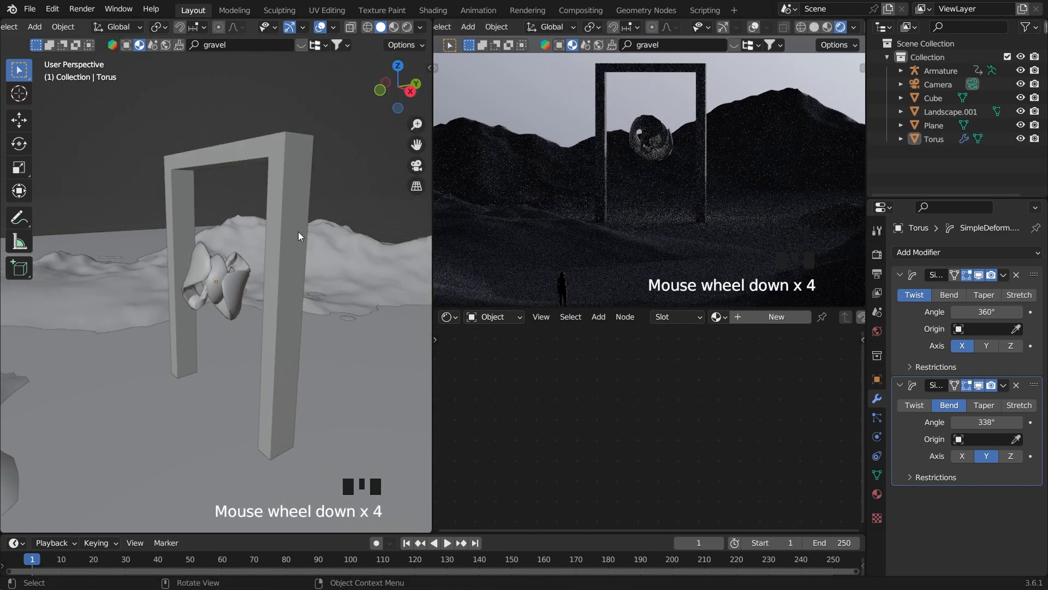
pyautogui.moveTo(298, 232); pyautogui.dragTo(284, 181, button='middle')
pyautogui.hotkey('shift', 'a')
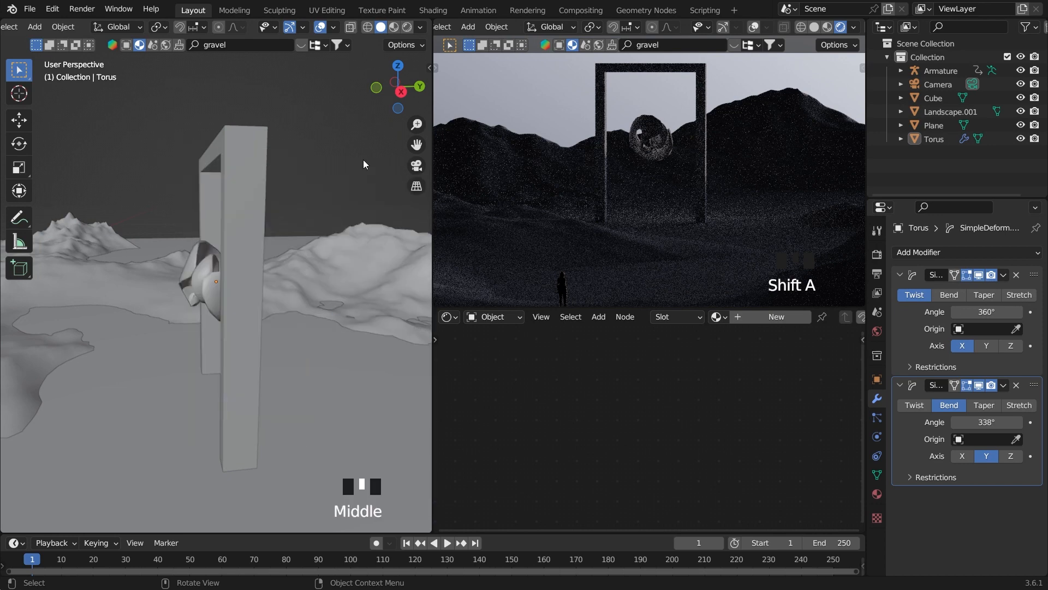
pyautogui.click(195, 300)
pyautogui.click(195, 301)
pyautogui.click(195, 301)
pyautogui.click(203, 294)
pyautogui.hotkey('shift', 's')
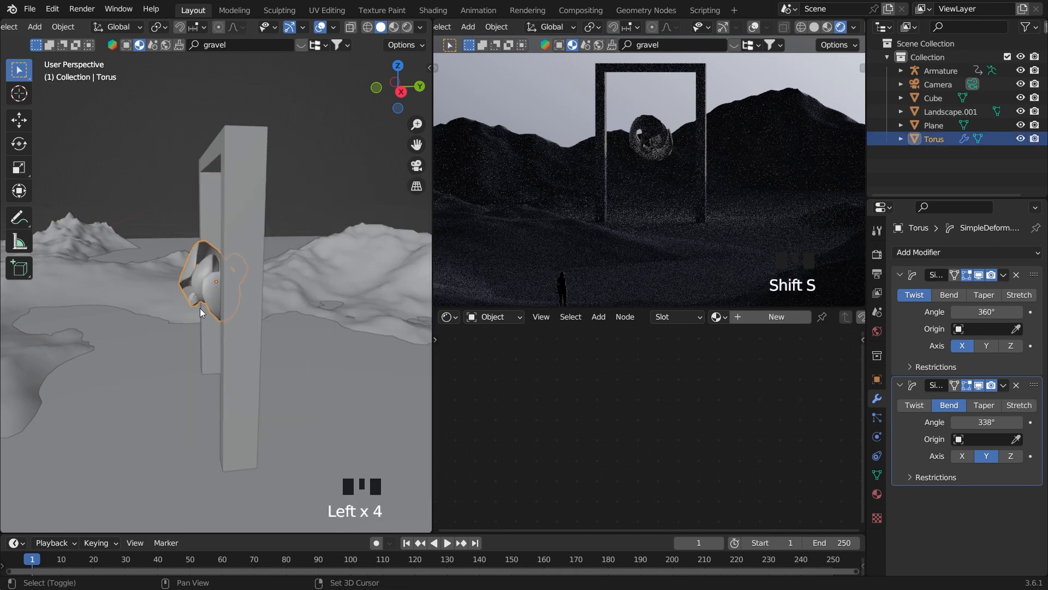
pyautogui.click(201, 312)
pyautogui.hotkey('shift', 's')
pyautogui.click(211, 360)
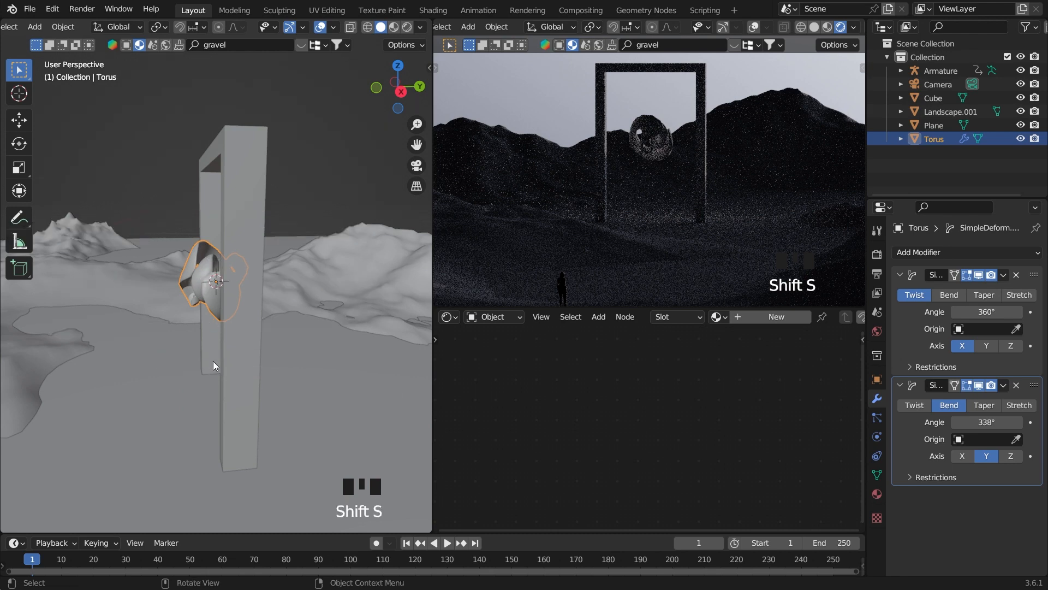
pyautogui.click(213, 362)
# - Add an area light at the 3D cursor and move it about 0.77 m along Y behind the door frame
pyautogui.click(309, 191)
pyautogui.hotkey('shift', 'a')
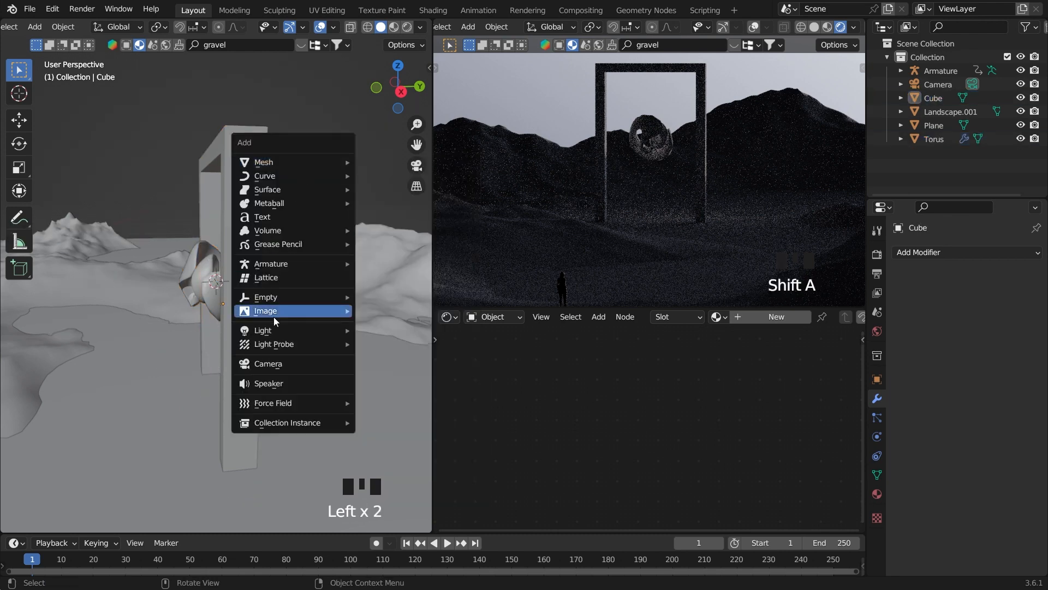
pyautogui.moveTo(271, 329)
pyautogui.click(400, 374)
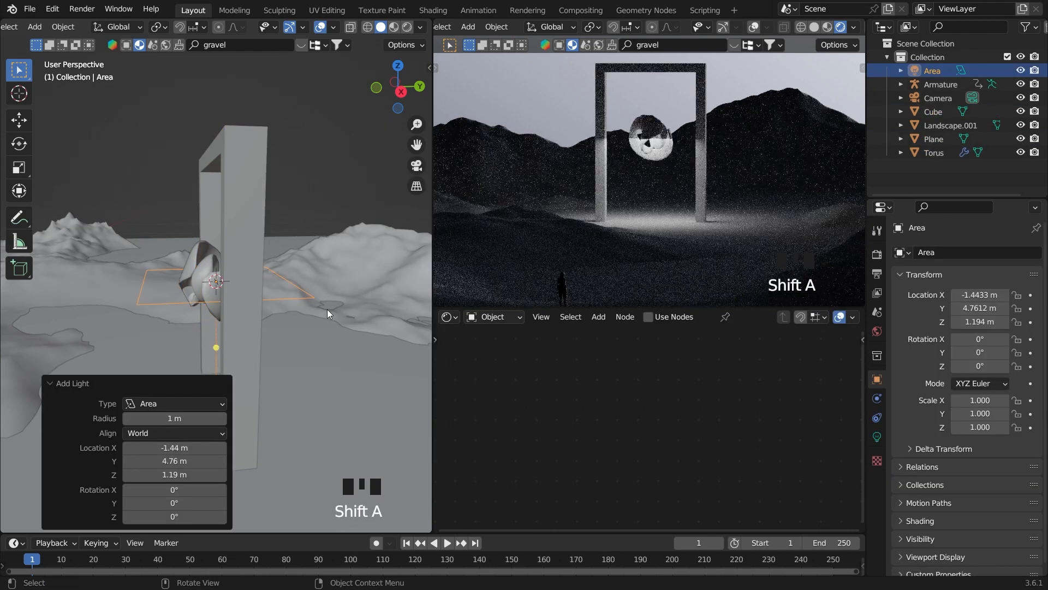
pyautogui.press('g')
pyautogui.click(45, 331)
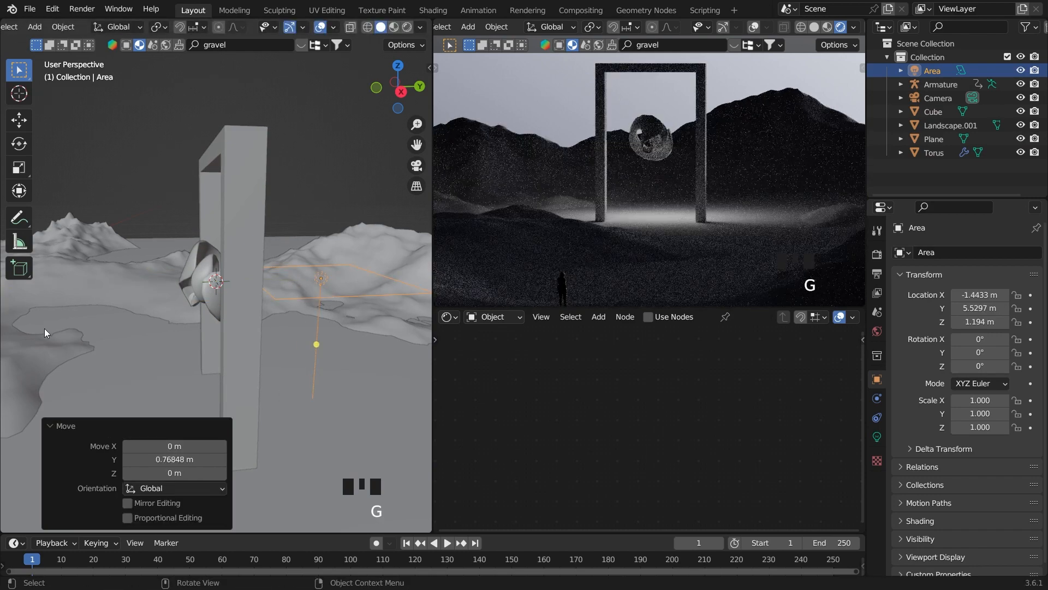
# - Rotate the area light 90° and then a further 180° about X so it faces the torus and door frame
pyautogui.press('r')
pyautogui.press('x')
pyautogui.press('9')
pyautogui.press('0')
pyautogui.press('Return')
pyautogui.press('r')
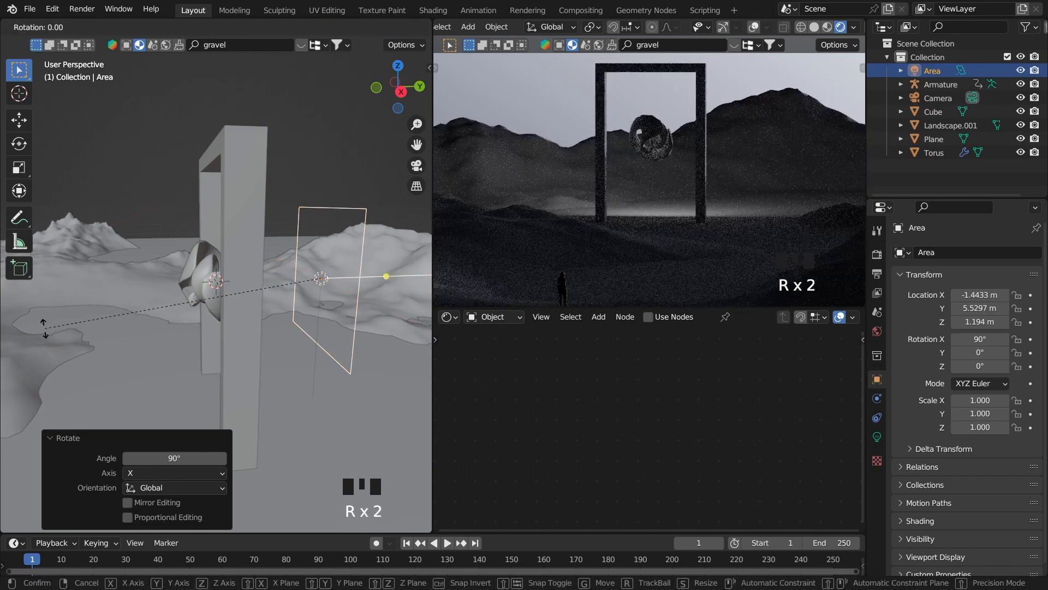
pyautogui.press('x')
pyautogui.press('1')
pyautogui.press('8')
pyautogui.press('0')
pyautogui.press('Return')
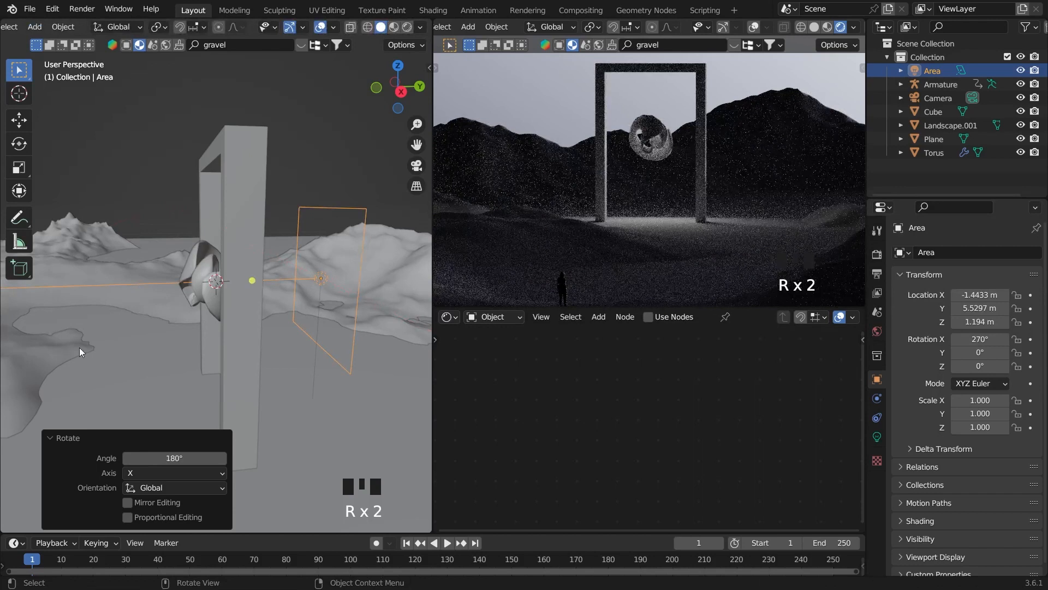
# - Set the area light's shape to Ellipse and raise its power to 284.8 W
pyautogui.click(877, 437)
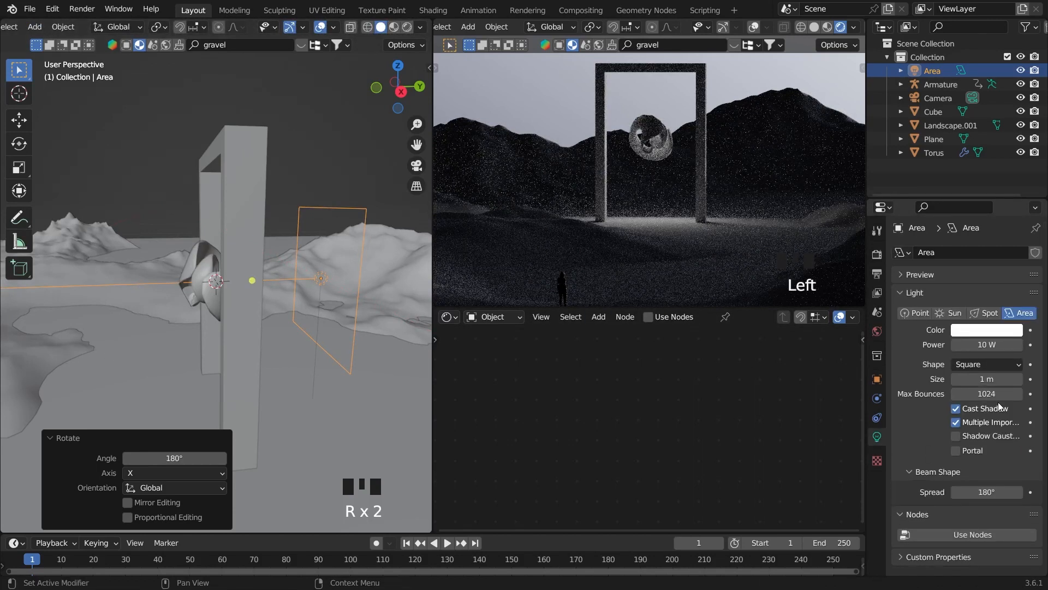
pyautogui.click(974, 364)
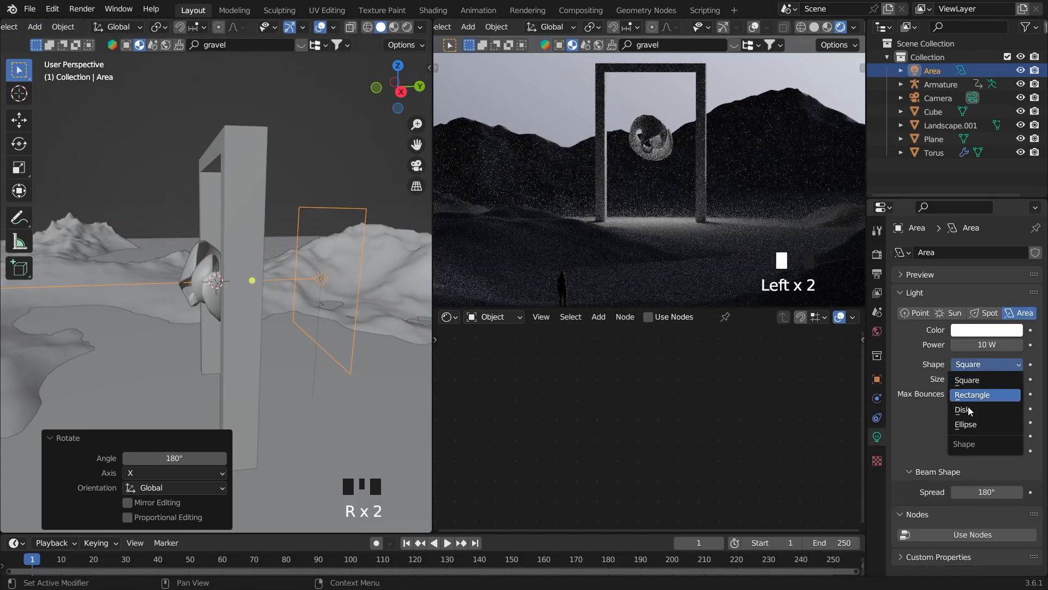
pyautogui.click(967, 425)
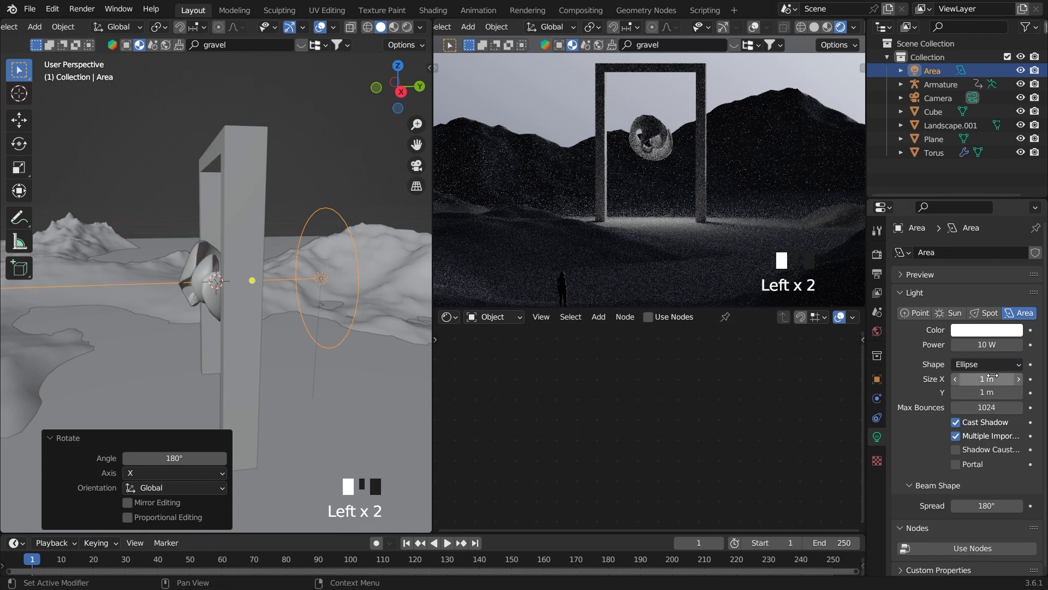
pyautogui.moveTo(987, 344); pyautogui.dragTo(1035, 344)
# - Rotate the area light freely by about -4.5° in the perspective view so its beam tilts slightly downward
pyautogui.scroll(-13, 303, 287)
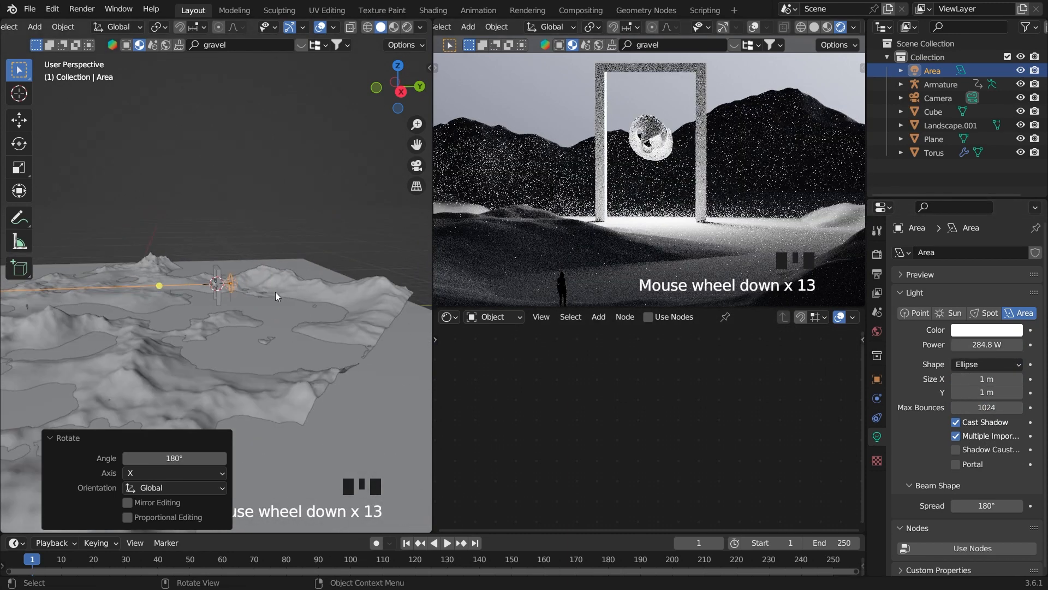
pyautogui.press('r')
pyautogui.click(98, 333)
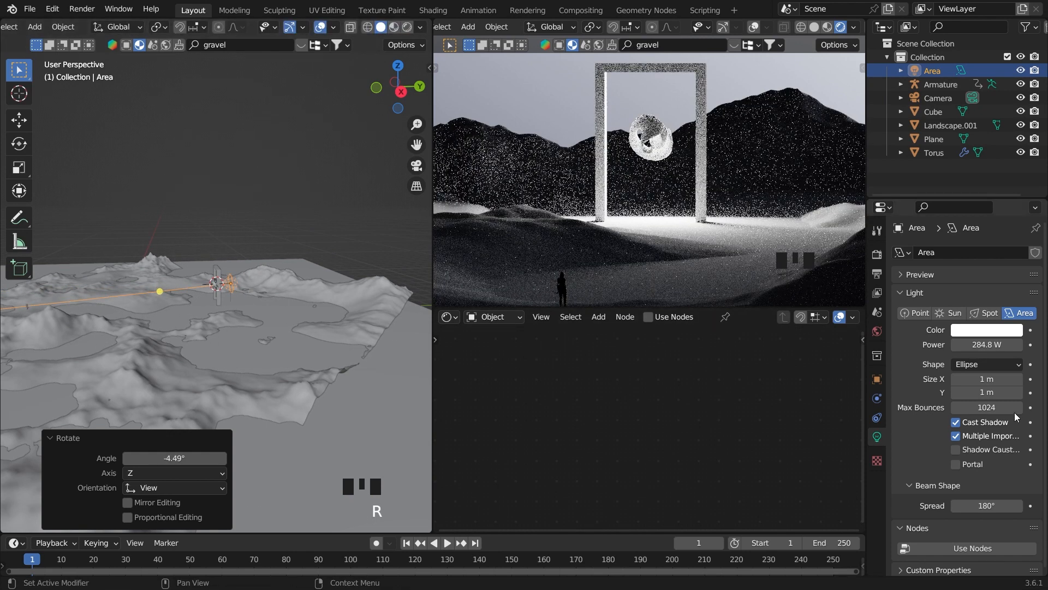
# - Change the light to a Spot type, color it pure red and raise its power to 416.4 W
pyautogui.click(985, 314)
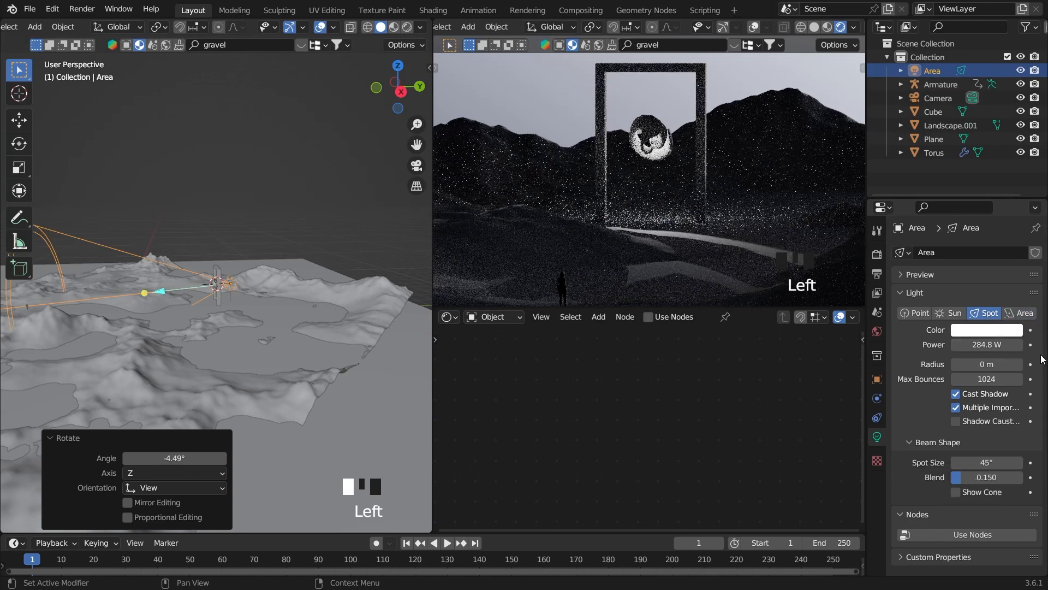
pyautogui.click(988, 331)
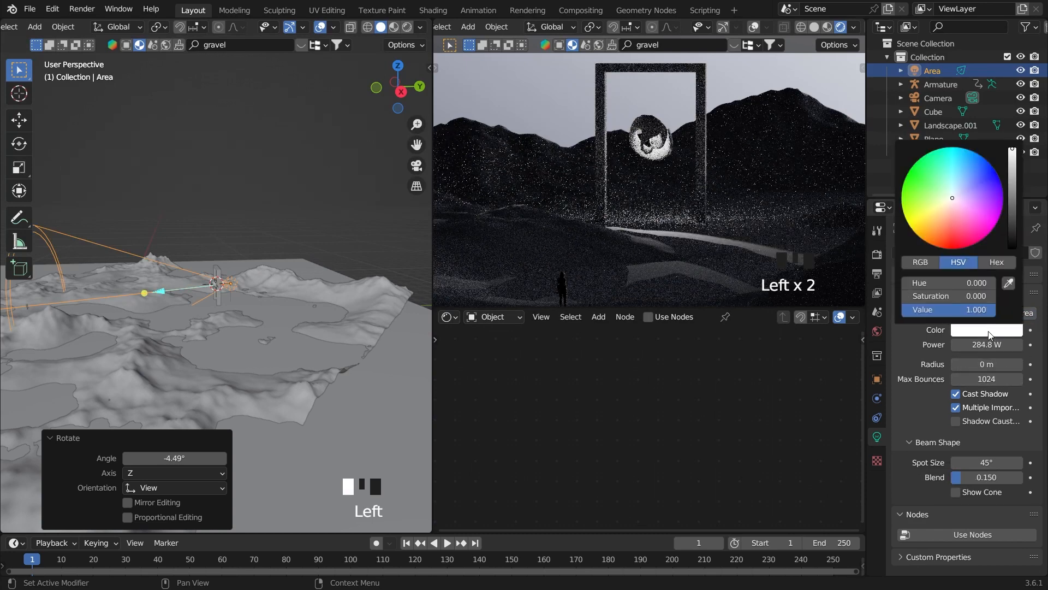
pyautogui.moveTo(966, 247)
pyautogui.mouseDown()
pyautogui.moveTo(941, 247)
pyautogui.moveTo(952, 249)
pyautogui.mouseUp()
pyautogui.moveTo(966, 345); pyautogui.dragTo(1019, 344)
# - Move the spot light freely toward the torus, about -0.65 m in Y and 0.11 m up
pyautogui.scroll(8, 288, 306)
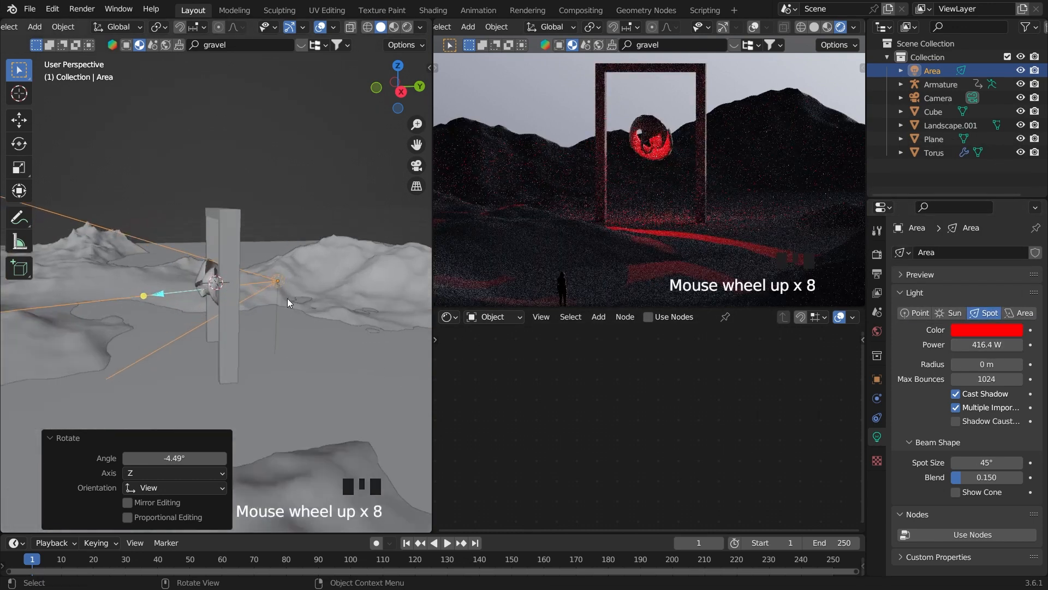
pyautogui.moveTo(288, 298); pyautogui.dragTo(313, 300, button='middle')
pyautogui.press('g')
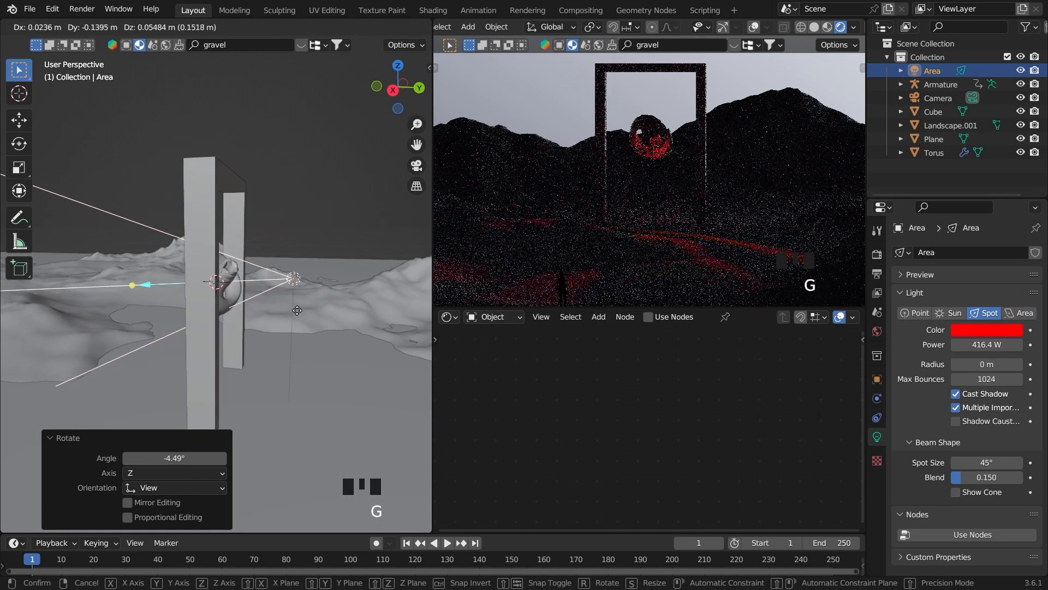
pyautogui.click(240, 305)
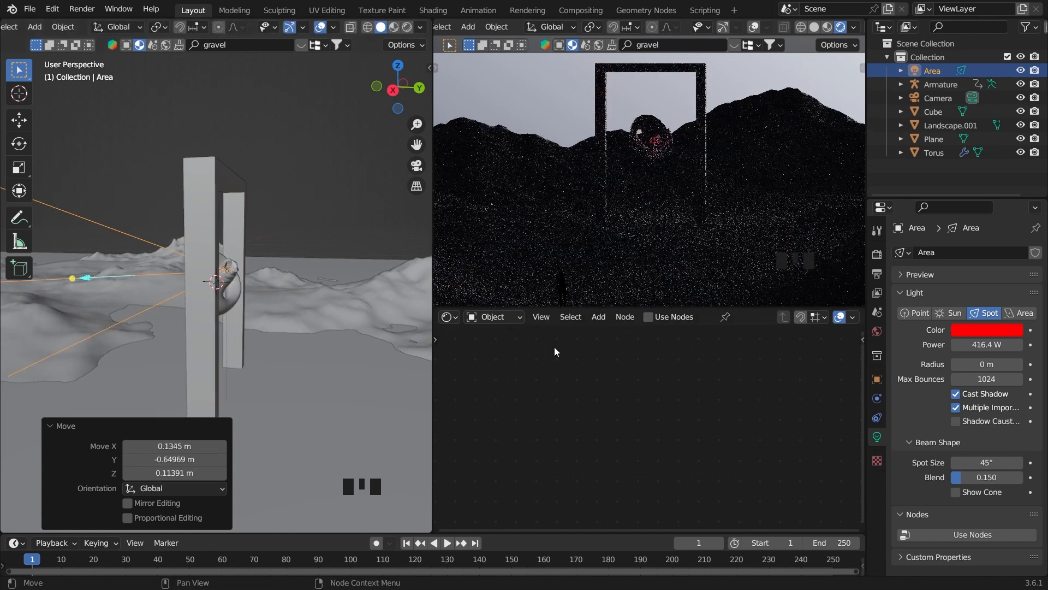
# - Change the light to a Point type and move it about -0.48 m along Y to the front of the door frame
pyautogui.click(905, 312)
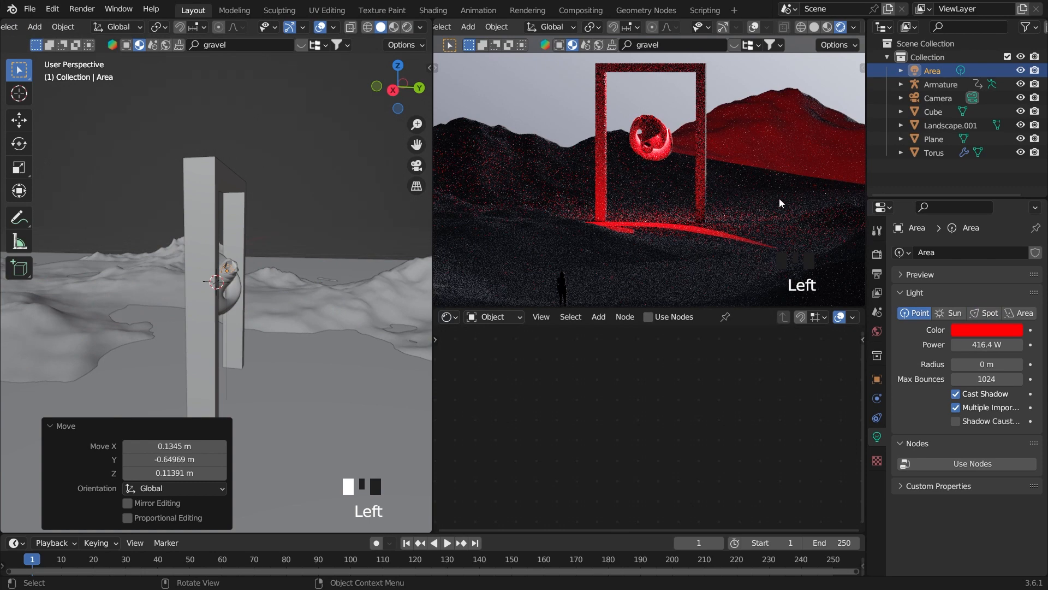
pyautogui.scroll(3, 312, 273)
pyautogui.moveTo(322, 267); pyautogui.dragTo(286, 297, button='middle')
pyautogui.press('g')
pyautogui.press('y')
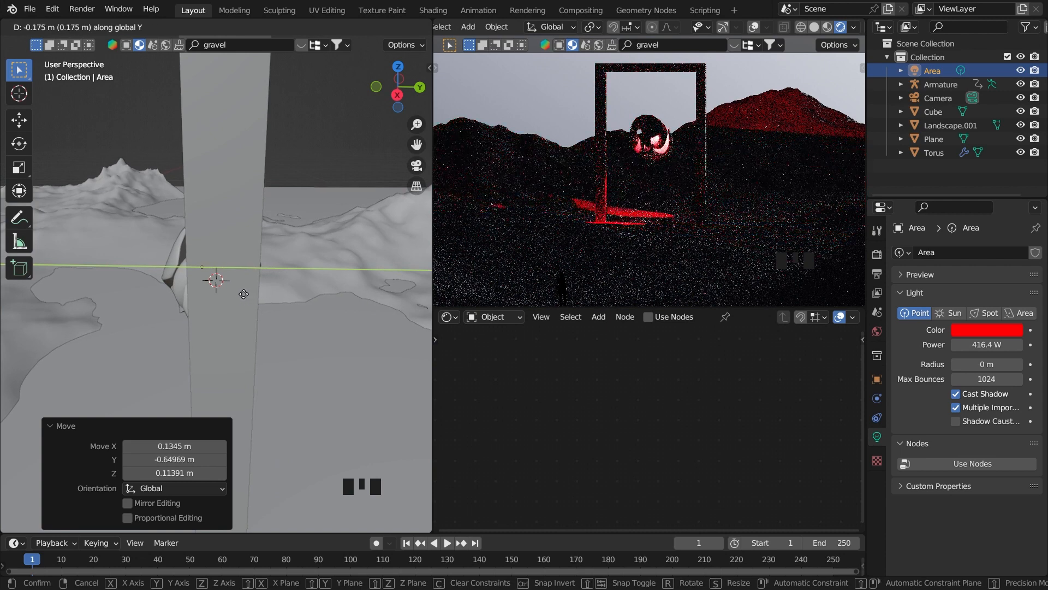
pyautogui.click(178, 293)
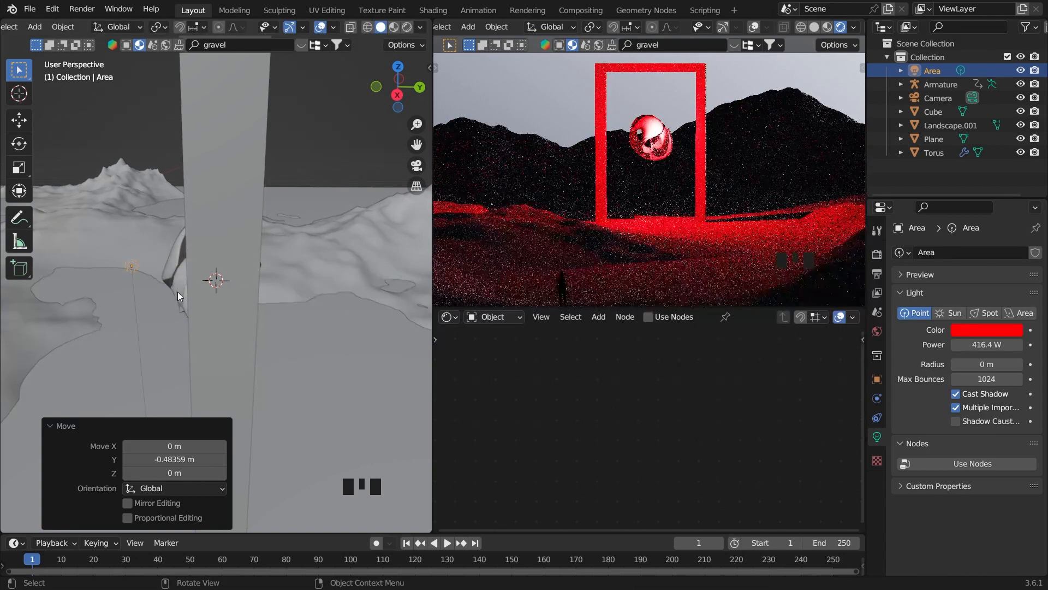
# - Move the point light about 0.62 m along Y, back behind the torus and door frame
pyautogui.moveTo(178, 296); pyautogui.dragTo(335, 271, button='middle')
pyautogui.press('g')
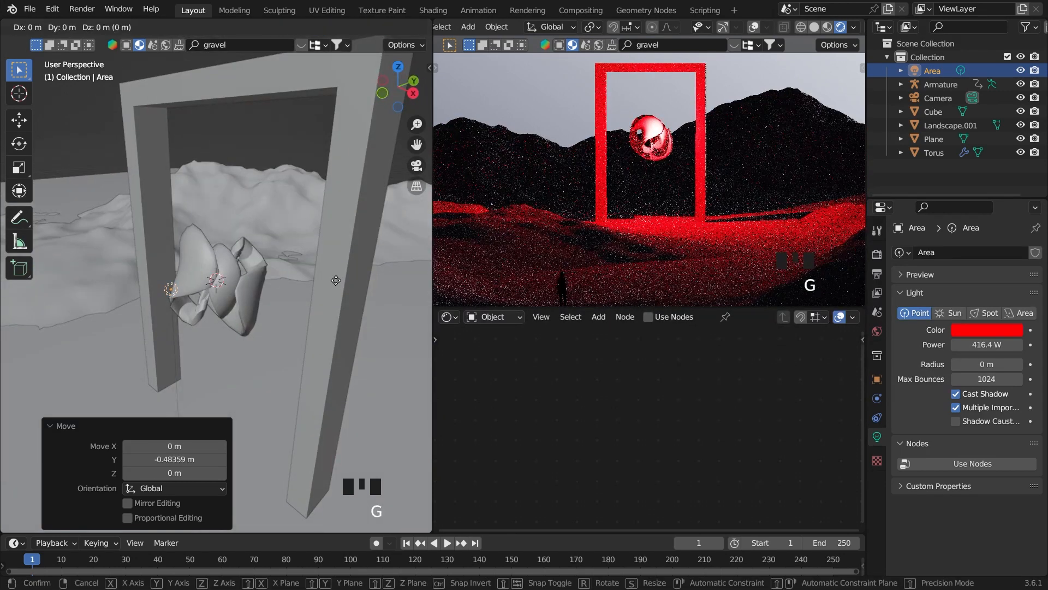
pyautogui.press('y')
pyautogui.click(12, 255)
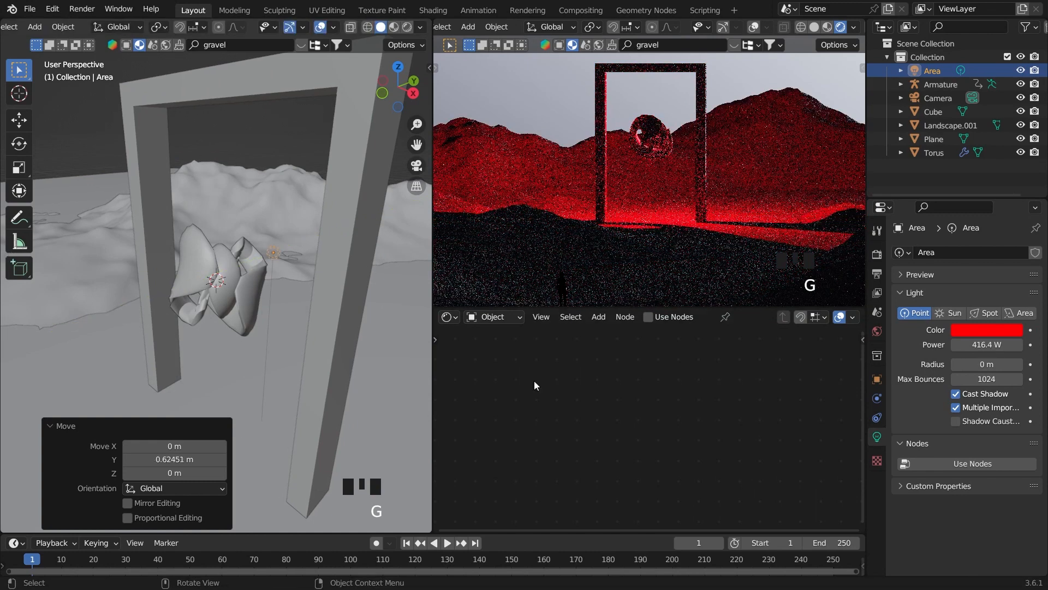
# - Change the light back to an Area type, lower its power to 403.9 W and save the file
pyautogui.click(1019, 313)
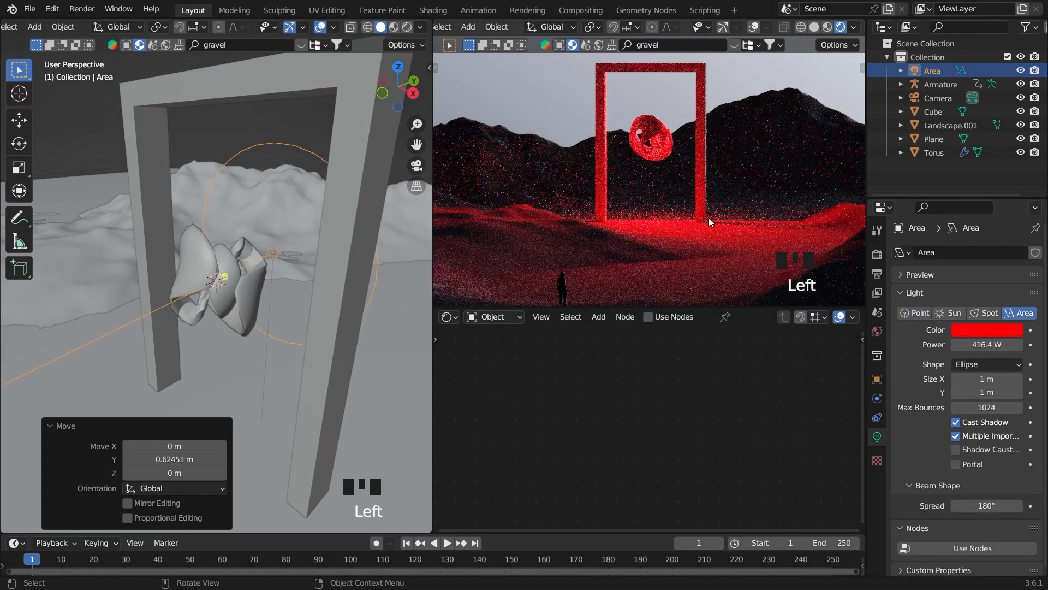
pyautogui.moveTo(402, 243); pyautogui.dragTo(475, 243, button='middle')
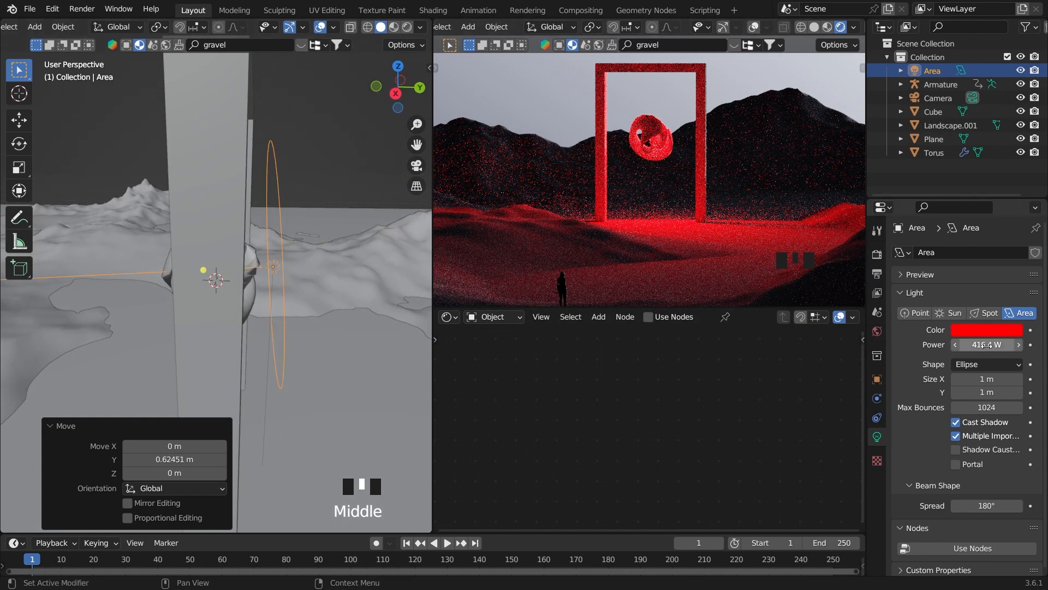
pyautogui.moveTo(988, 344); pyautogui.dragTo(967, 344)
pyautogui.click(561, 113)
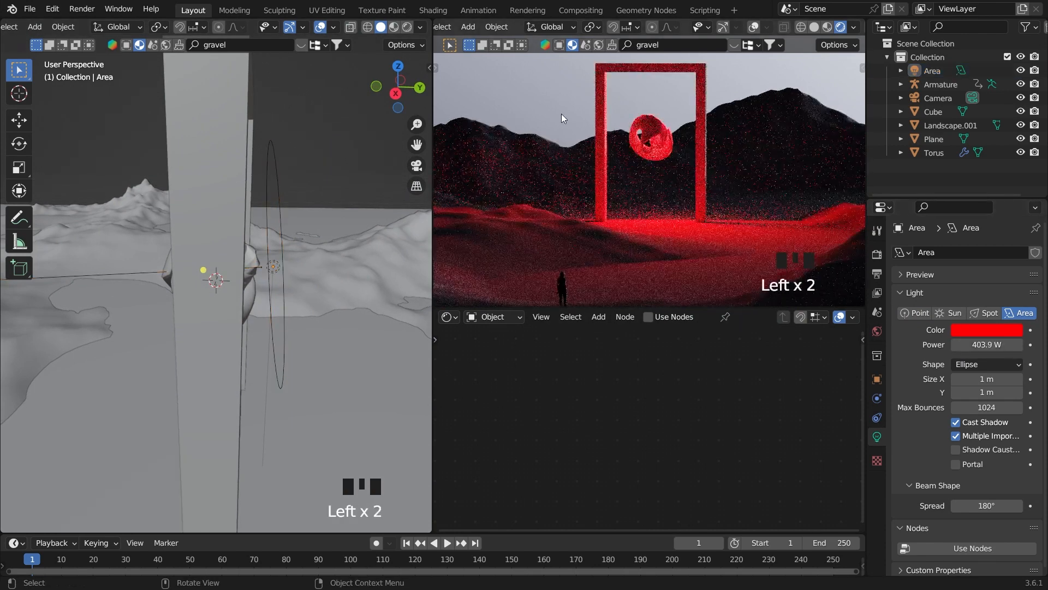
pyautogui.hotkey('ctrl', 's')
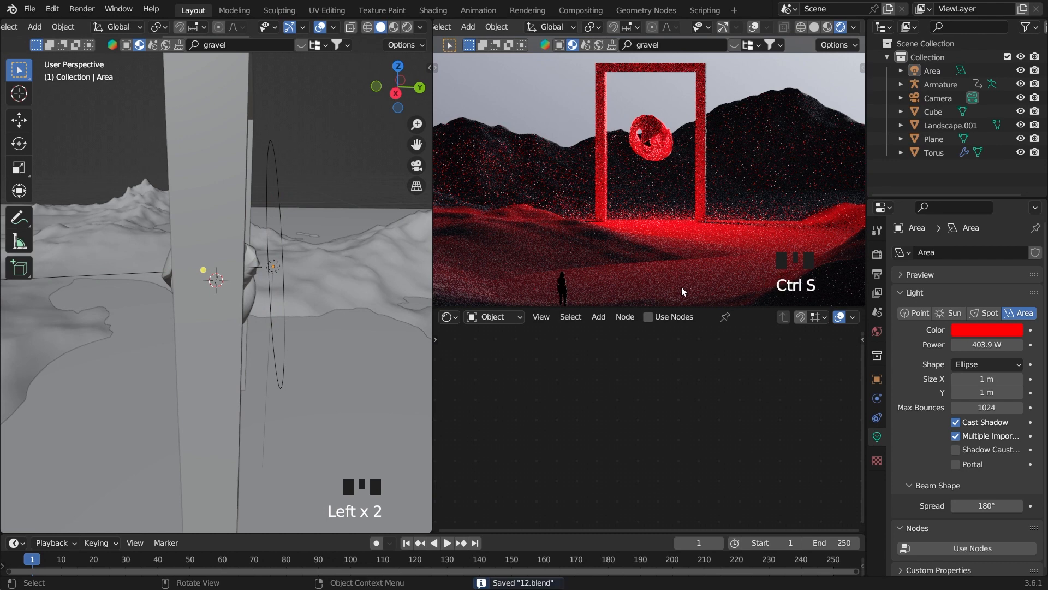
# - Scale the elliptical area light down slightly behind the door frame, deselect it and save the file
pyautogui.click(206, 273)
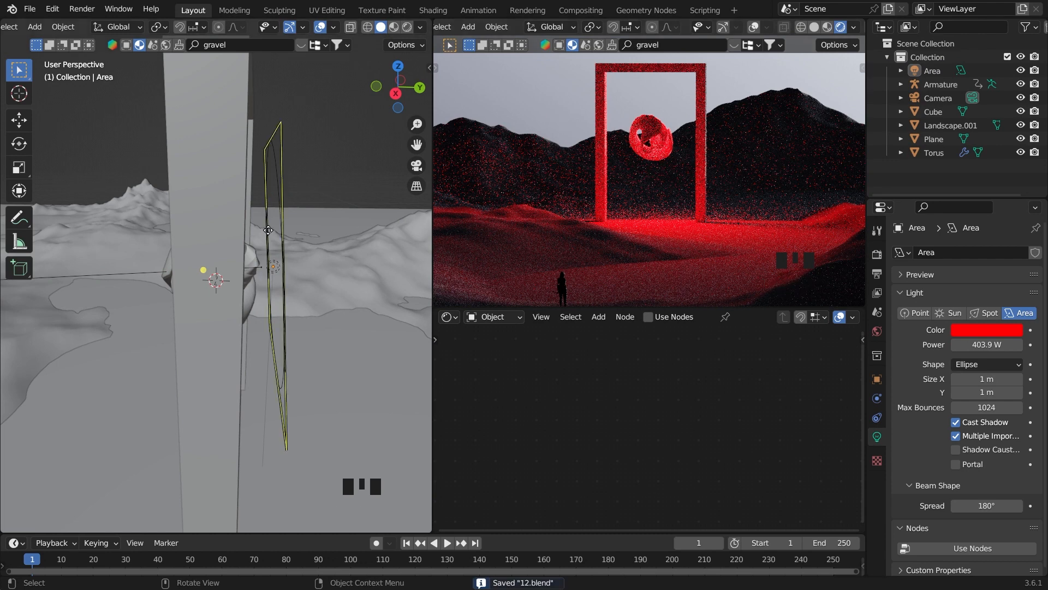
pyautogui.click(360, 243)
pyautogui.click(281, 180)
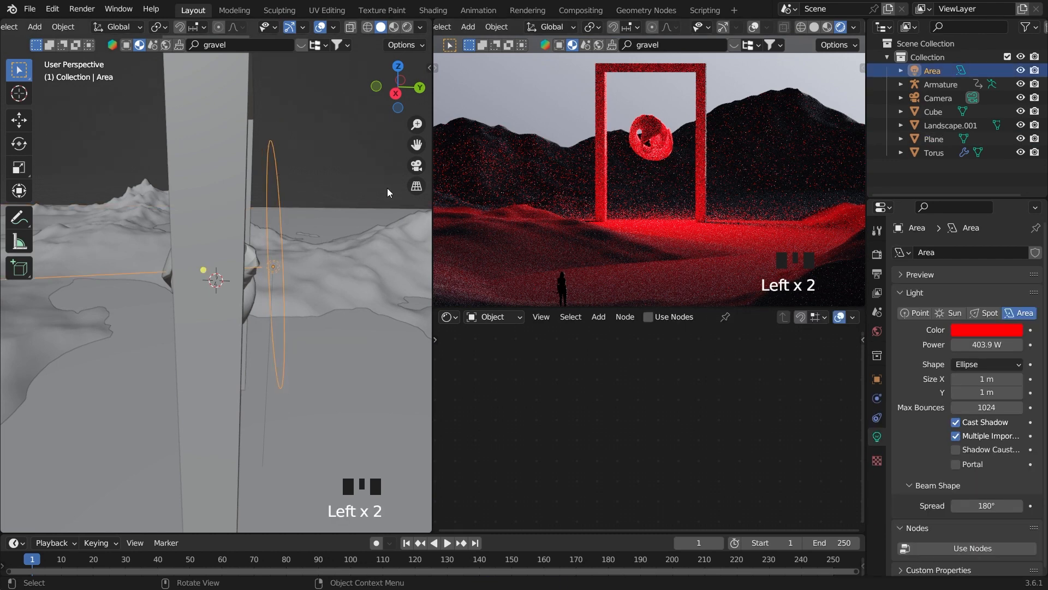
pyautogui.press('s')
pyautogui.click(342, 189)
pyautogui.click(331, 157)
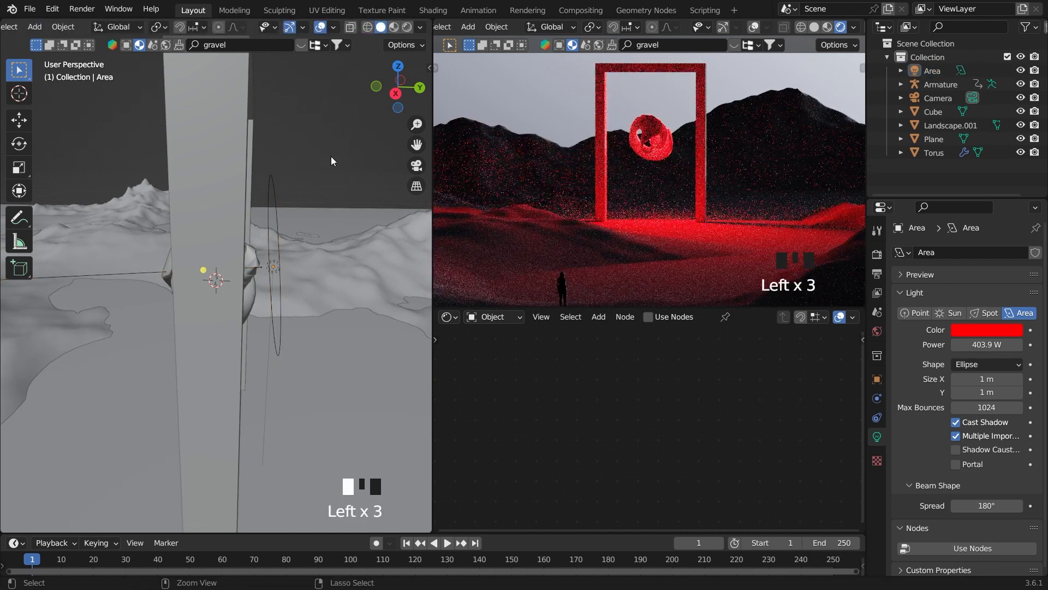
pyautogui.hotkey('ctrl', 's')
pyautogui.scroll(-5, 328, 186)
pyautogui.click(302, 157)
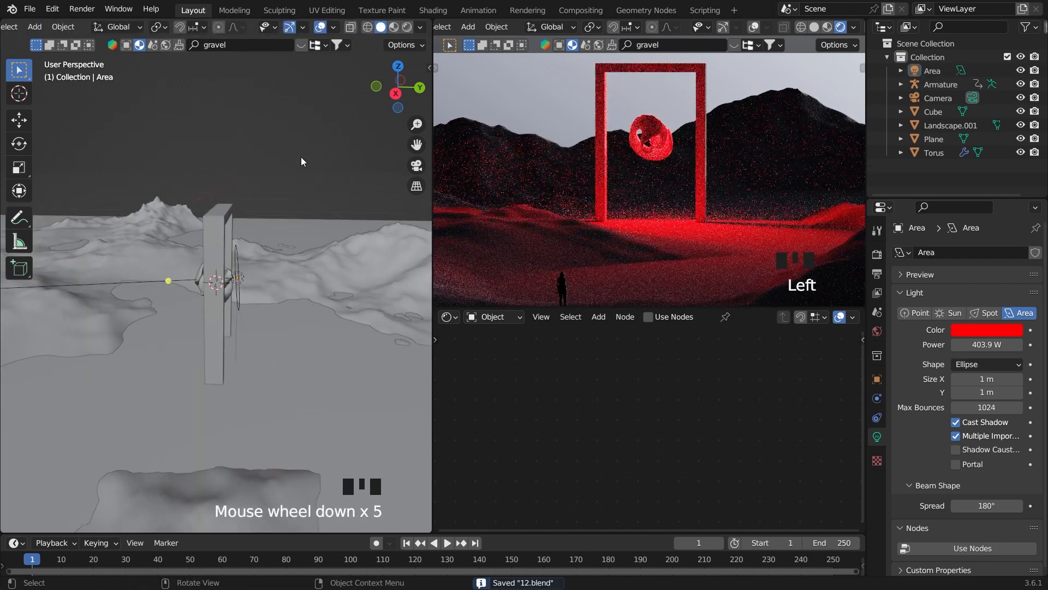
# - Search the material library for gravel and apply the gravel_ground_01 material to the mountain landscape
pyautogui.click(290, 253)
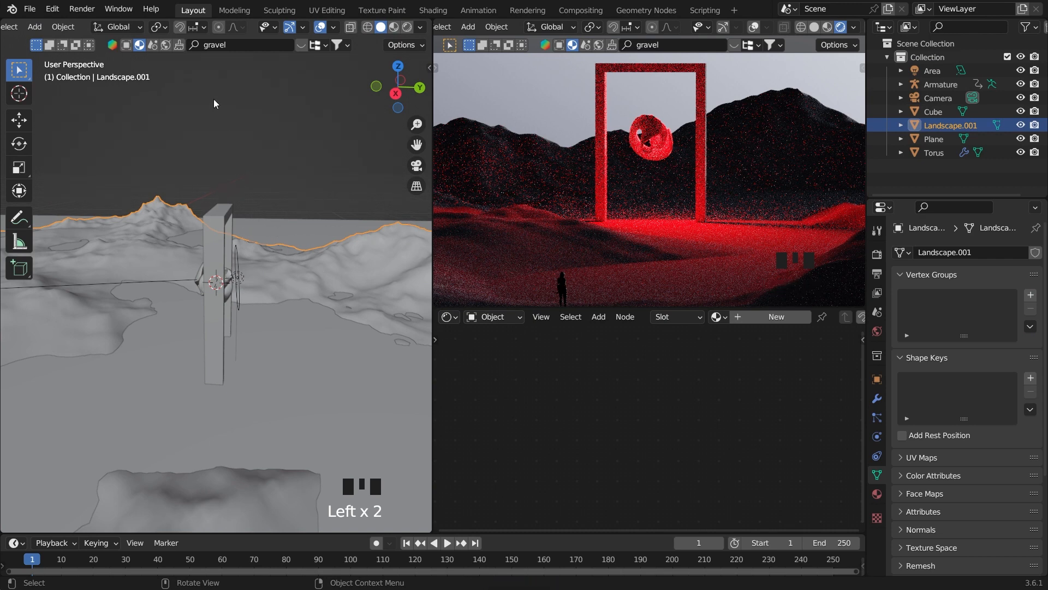
pyautogui.click(236, 45)
pyautogui.press('Return')
pyautogui.click(300, 47)
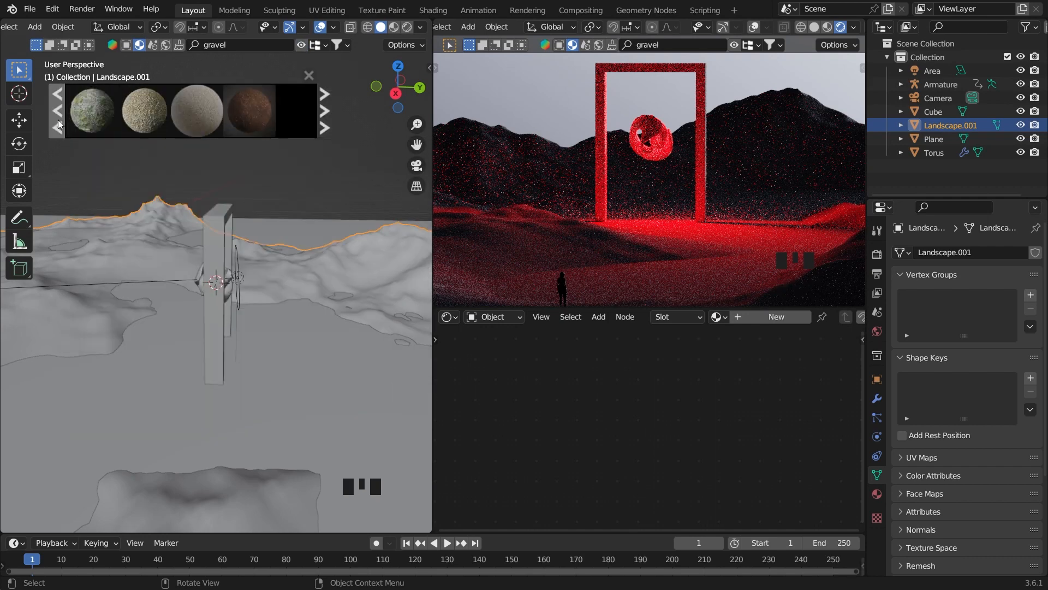
pyautogui.moveTo(144, 126)
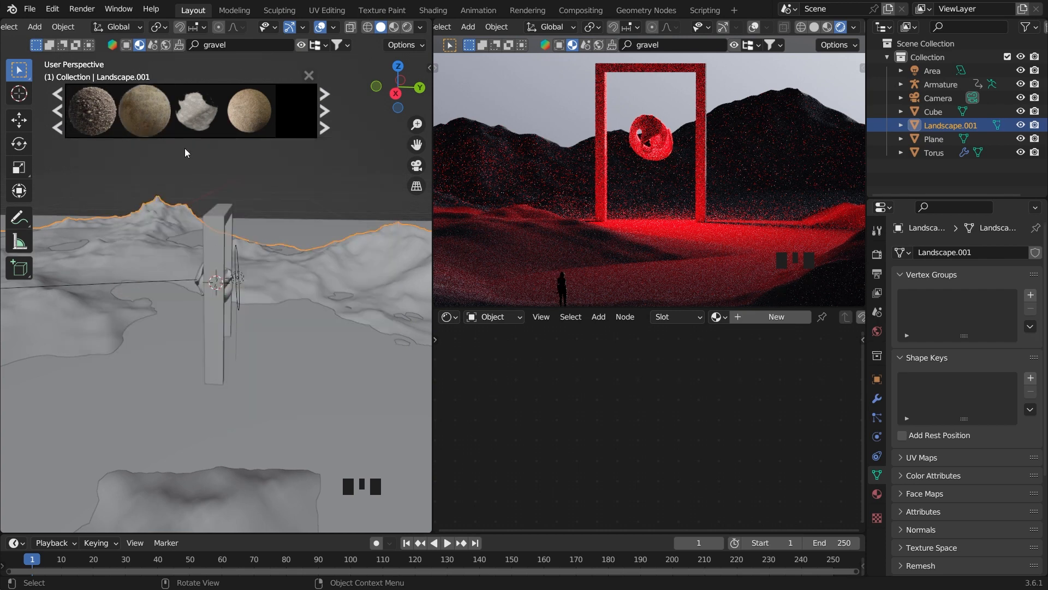
pyautogui.click(145, 112)
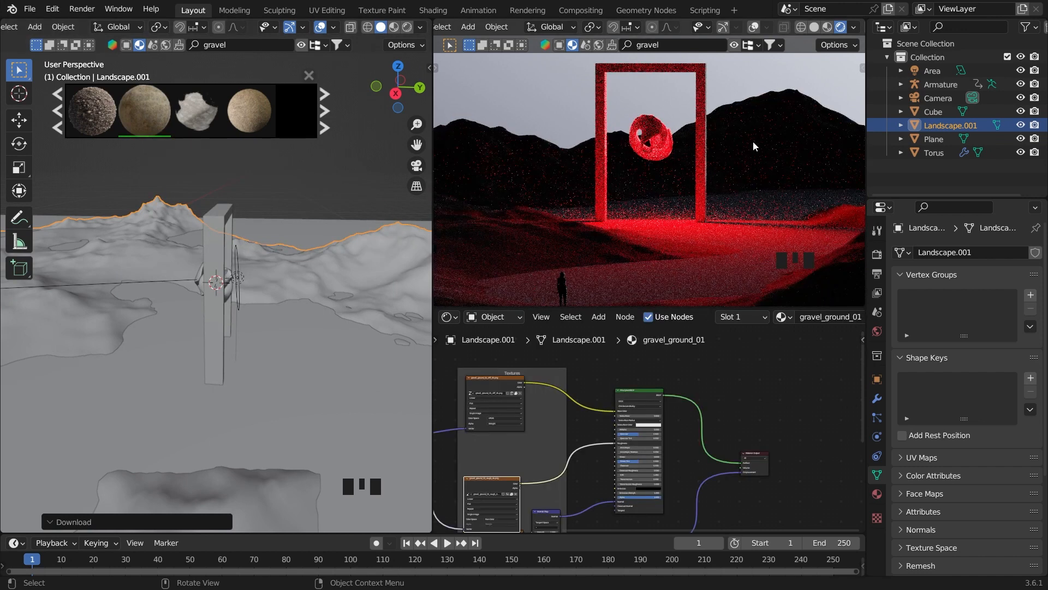
# - Hide the red area light behind the door frame to preview the scene without it
pyautogui.click(742, 81)
pyautogui.scroll(-3, 746, 106)
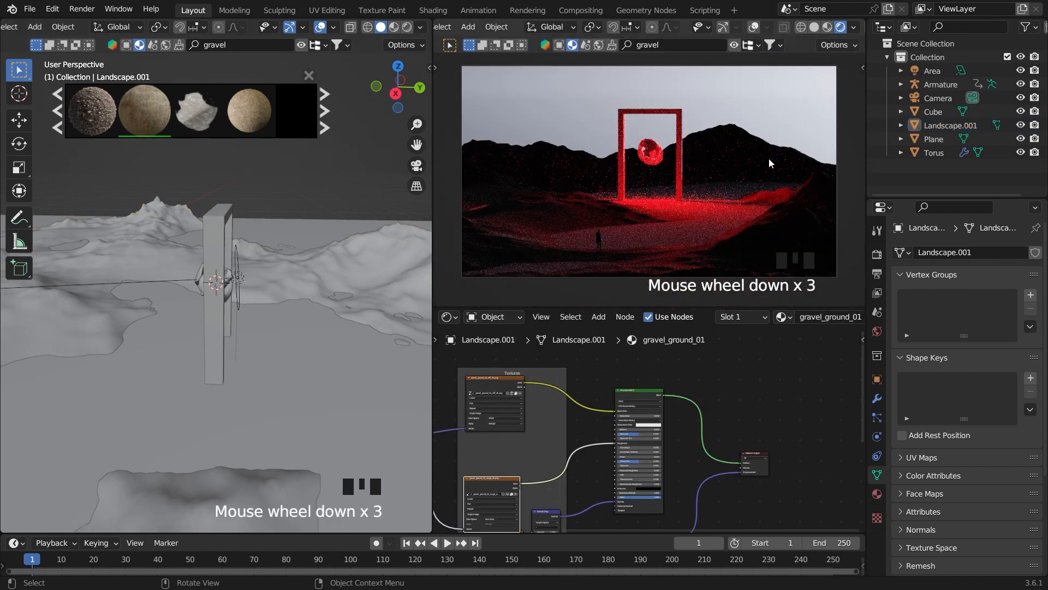
pyautogui.click(247, 276)
pyautogui.press('h')
pyautogui.click(732, 195)
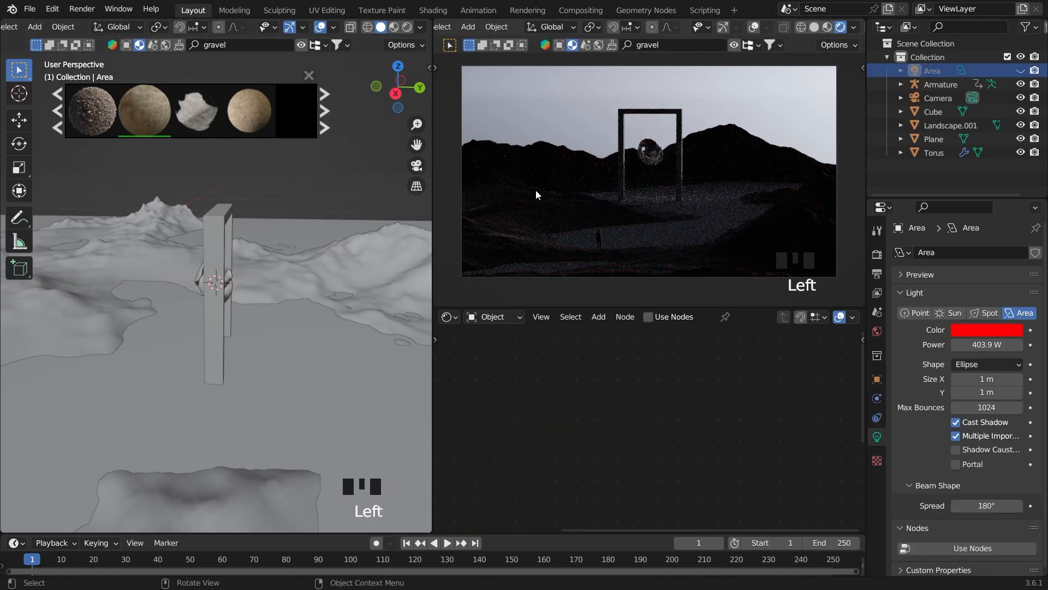
# - Raise the world's sky texture background strength to 0.300
pyautogui.scroll(4, 732, 195)
pyautogui.click(731, 195)
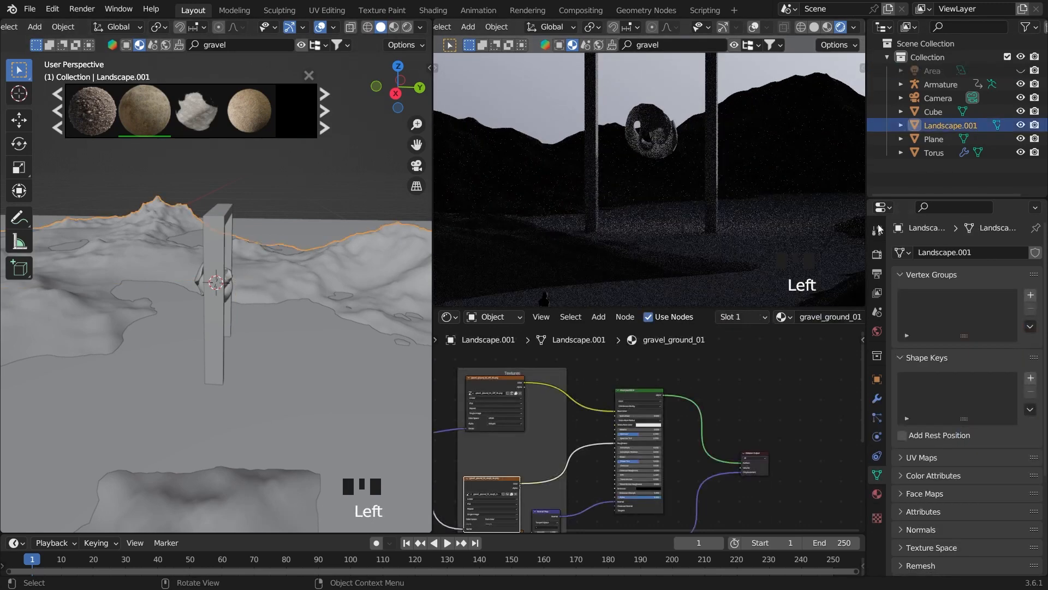
pyautogui.click(681, 113)
pyautogui.click(877, 331)
pyautogui.scroll(-5, 994, 447)
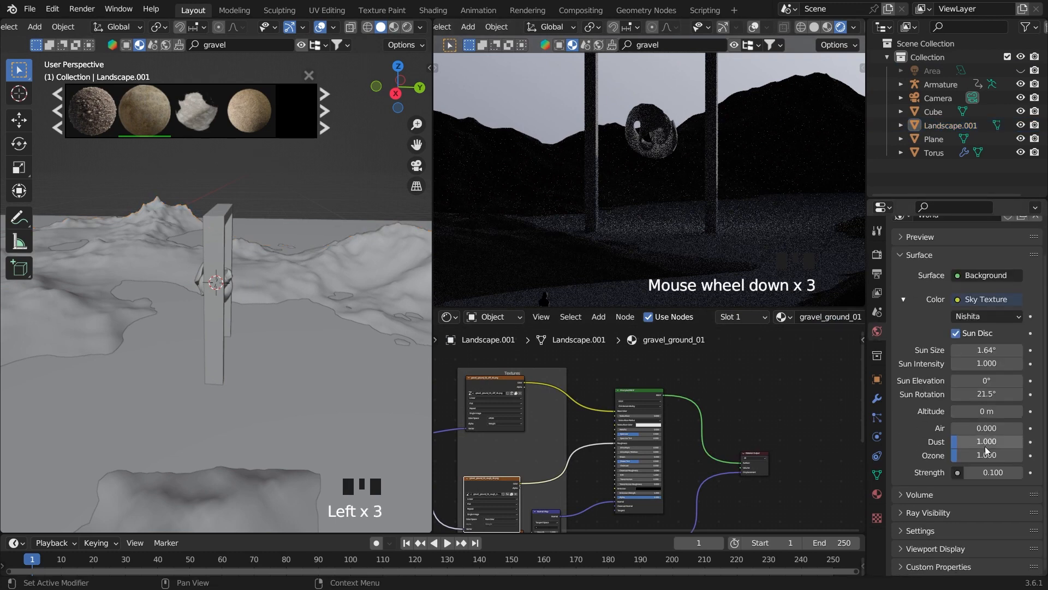
pyautogui.click(1020, 472)
pyautogui.click(1020, 473)
pyautogui.click(1020, 473)
# - Search the material library for water and apply the first Water material (Water 2.0) to the flat water plane
pyautogui.scroll(-4, 731, 166)
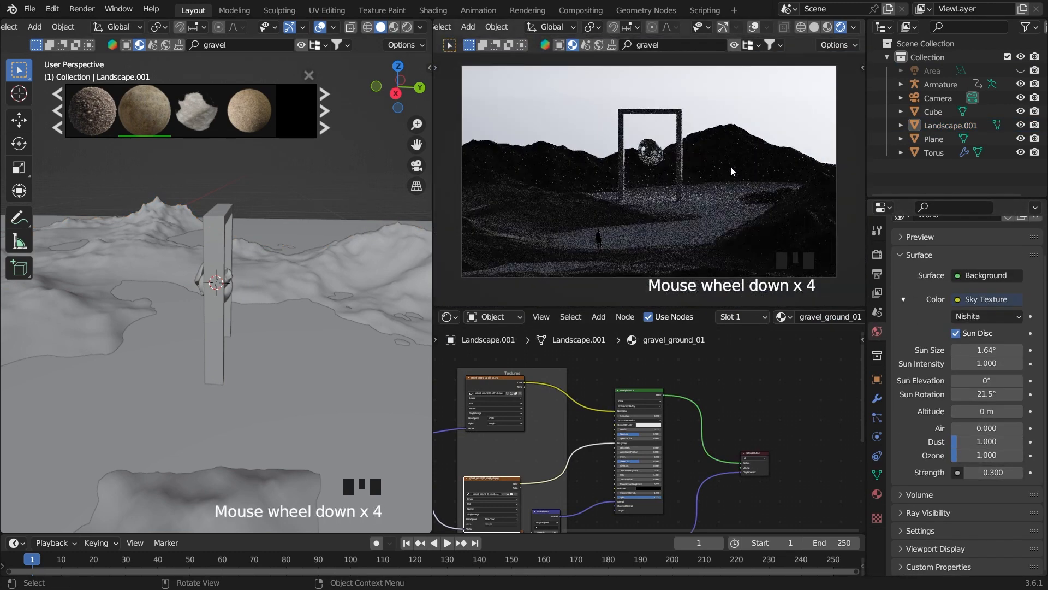
pyautogui.scroll(5, 689, 198)
pyautogui.scroll(-7, 692, 203)
pyautogui.click(699, 203)
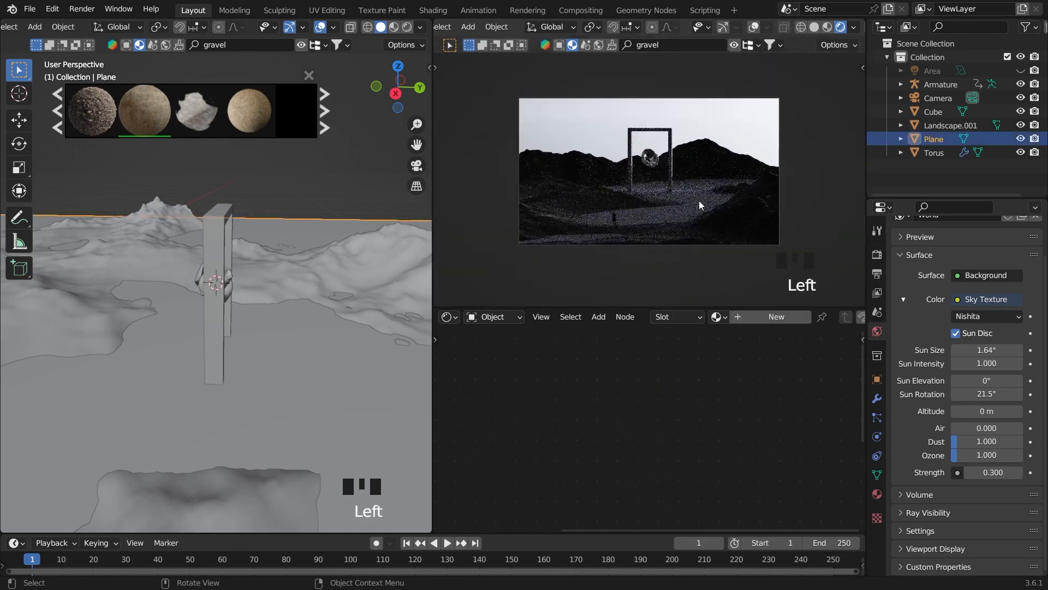
pyautogui.doubleClick(245, 45)
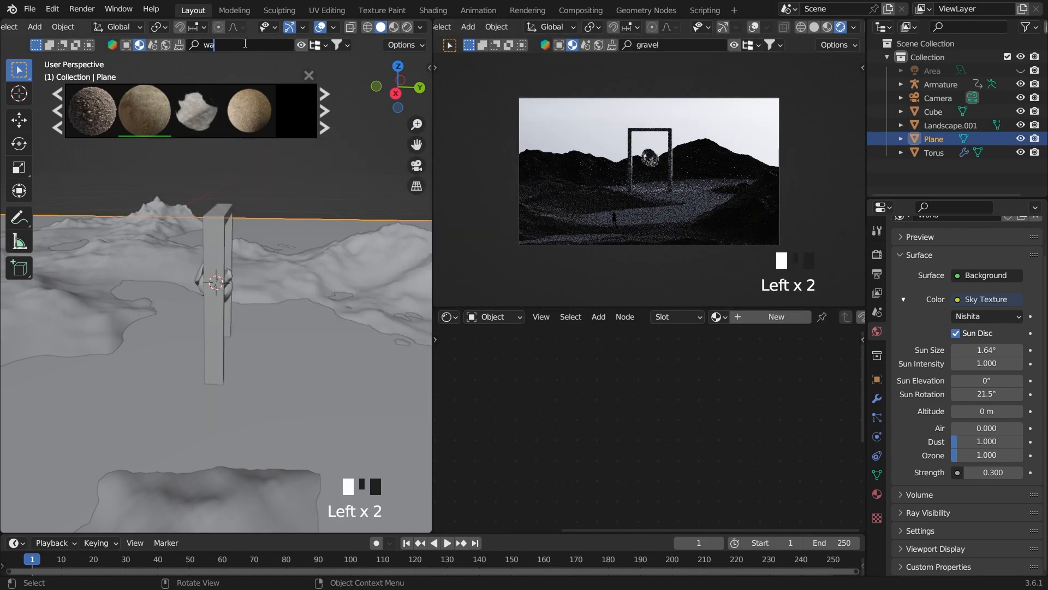
pyautogui.press('Return')
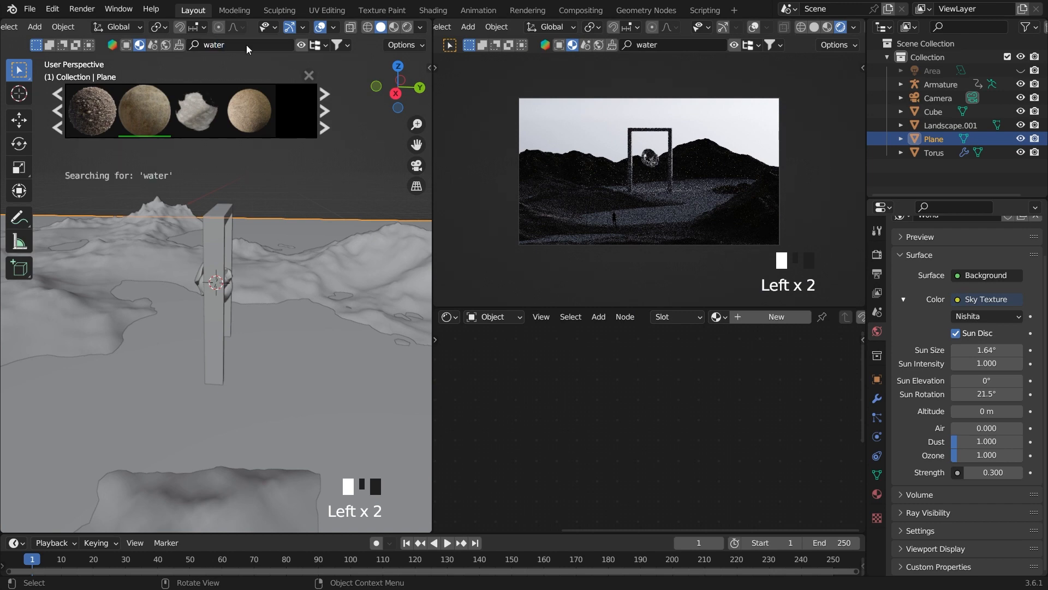
pyautogui.moveTo(231, 113)
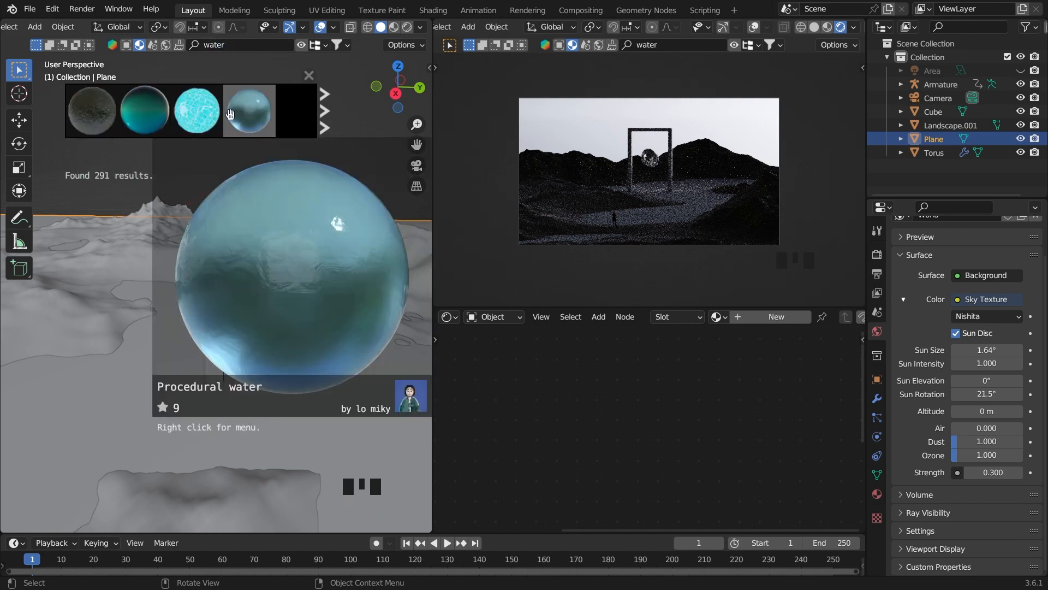
pyautogui.moveTo(116, 114)
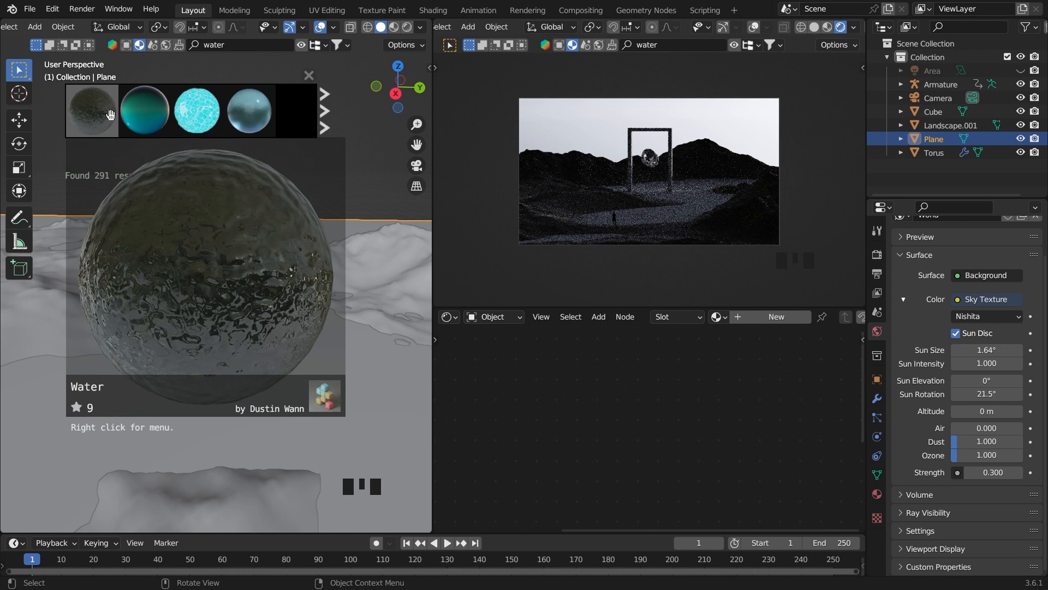
pyautogui.moveTo(110, 114); pyautogui.dragTo(342, 205)
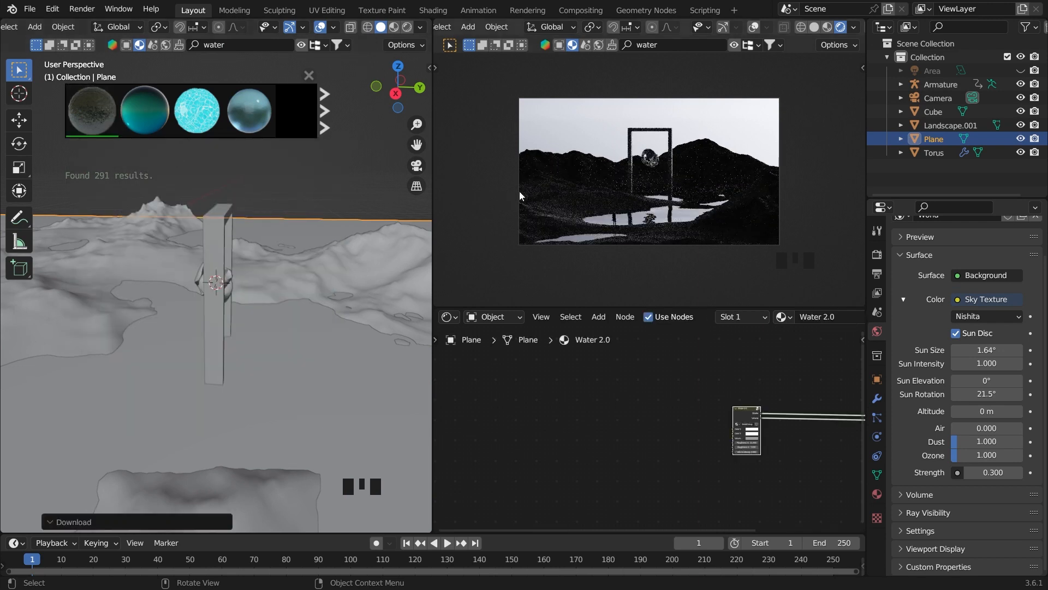
pyautogui.scroll(3, 543, 195)
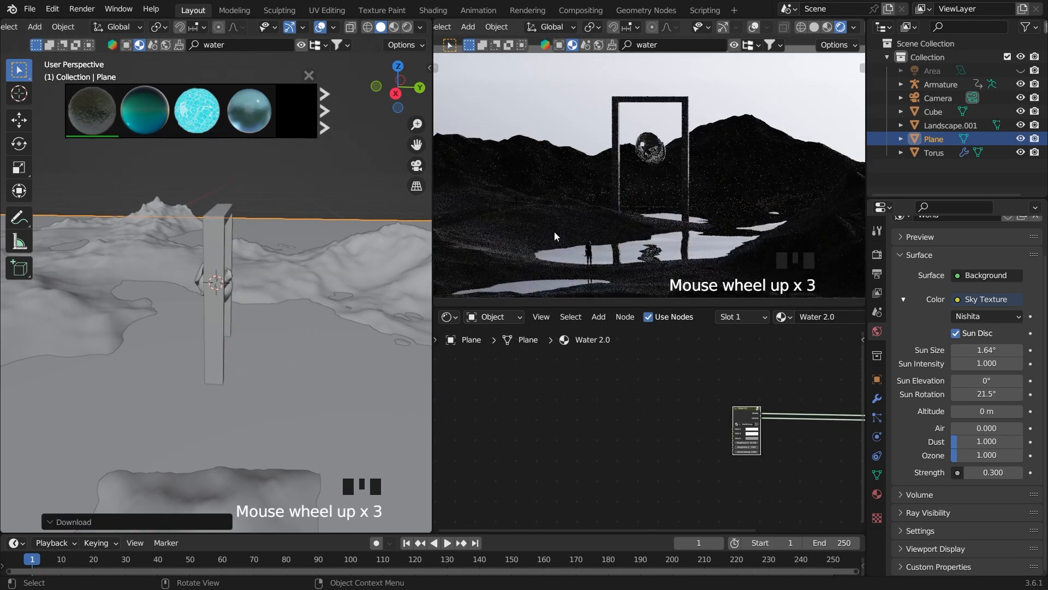
# - Deselect the water plane and close the material library's thumbnail strip
pyautogui.click(340, 103)
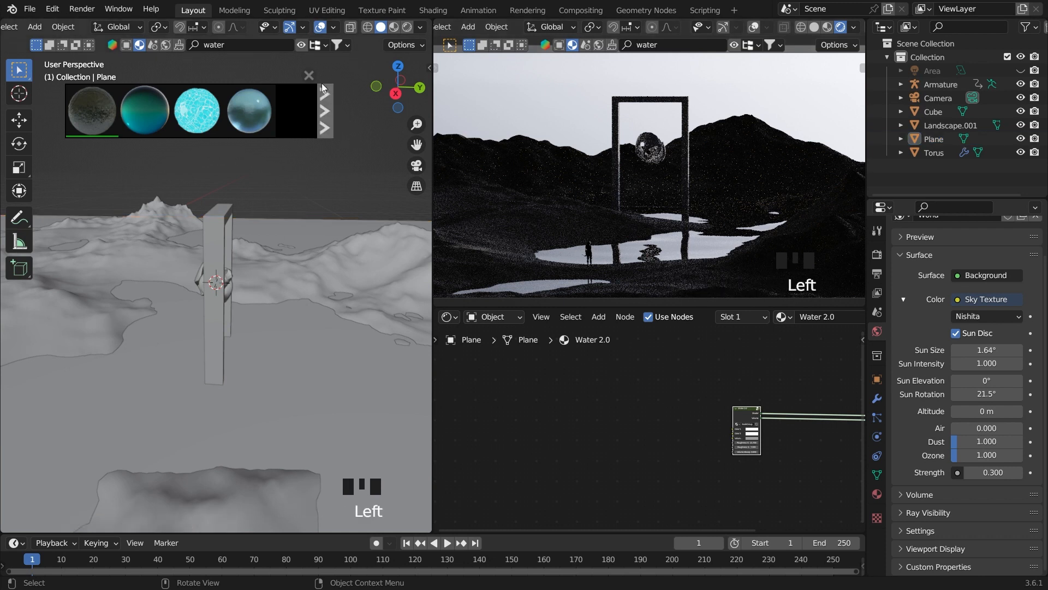
pyautogui.tripleClick(339, 92)
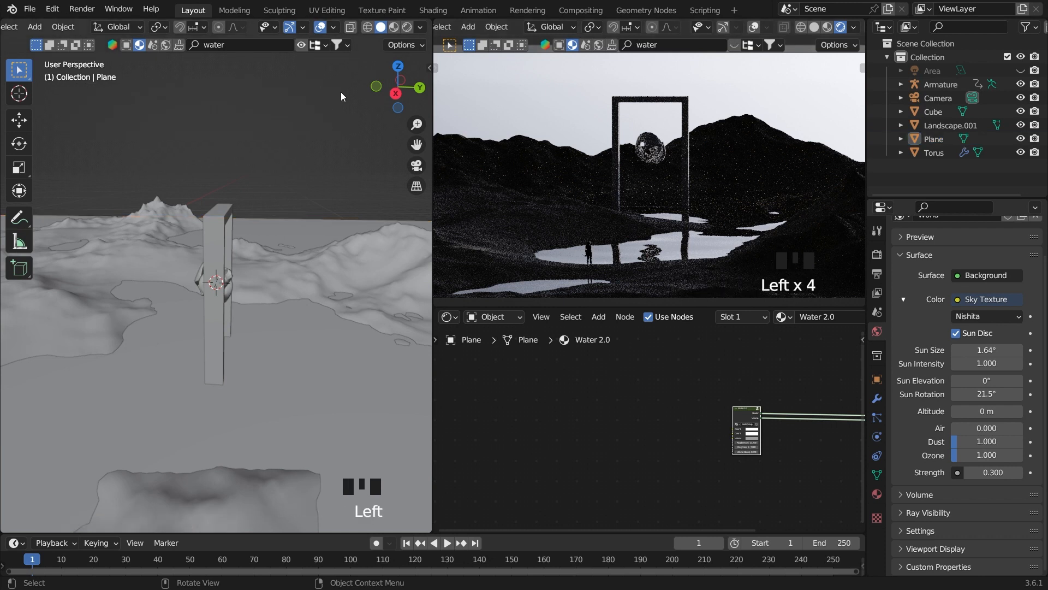
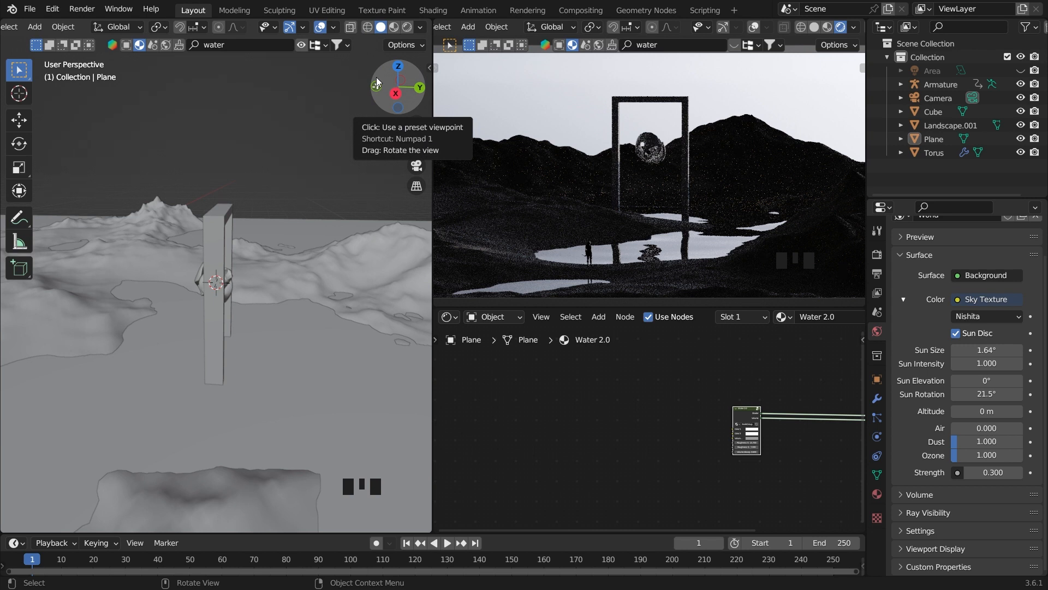
pyautogui.click(272, 139)
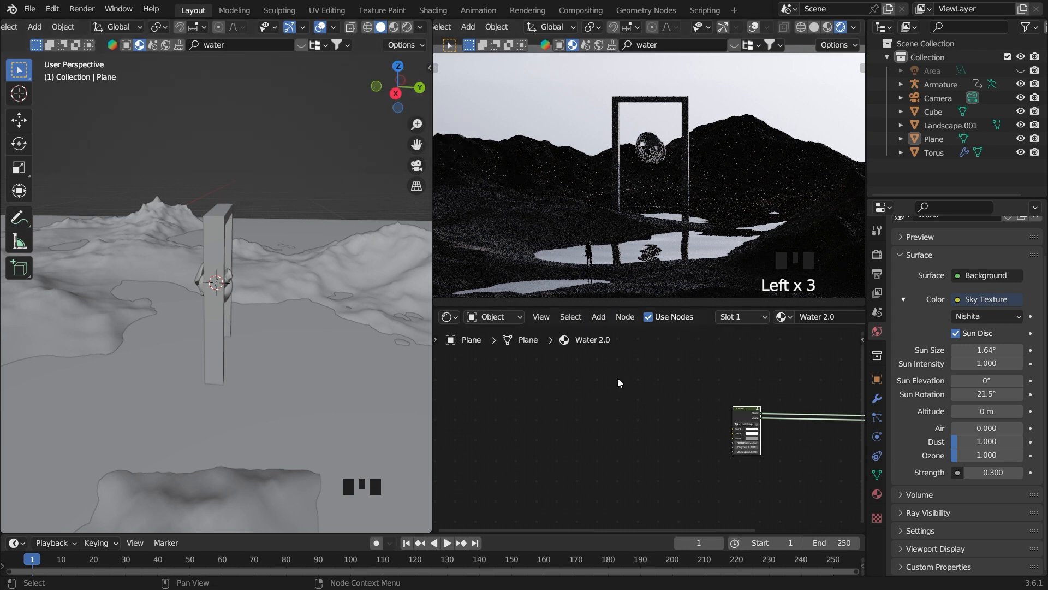
# - Add a 2 m cube and move it in top view about 1.17 m in X and -4.68 m in Y, near the plane's centre
pyautogui.hotkey('shift', 'a')
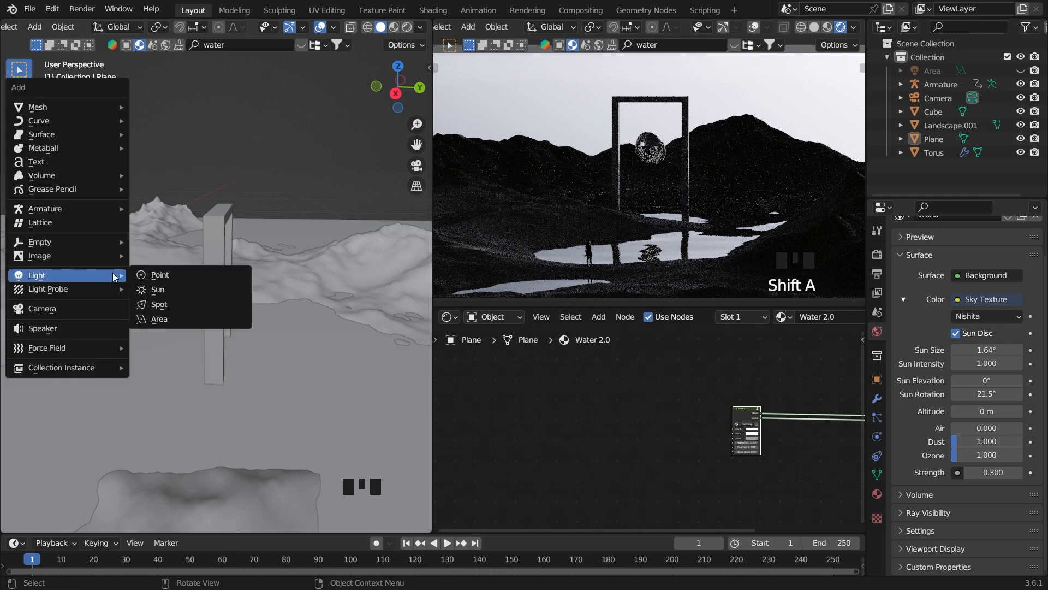
pyautogui.moveTo(73, 108)
pyautogui.click(169, 121)
pyautogui.press('KP_7')
pyautogui.scroll(-11, 262, 164)
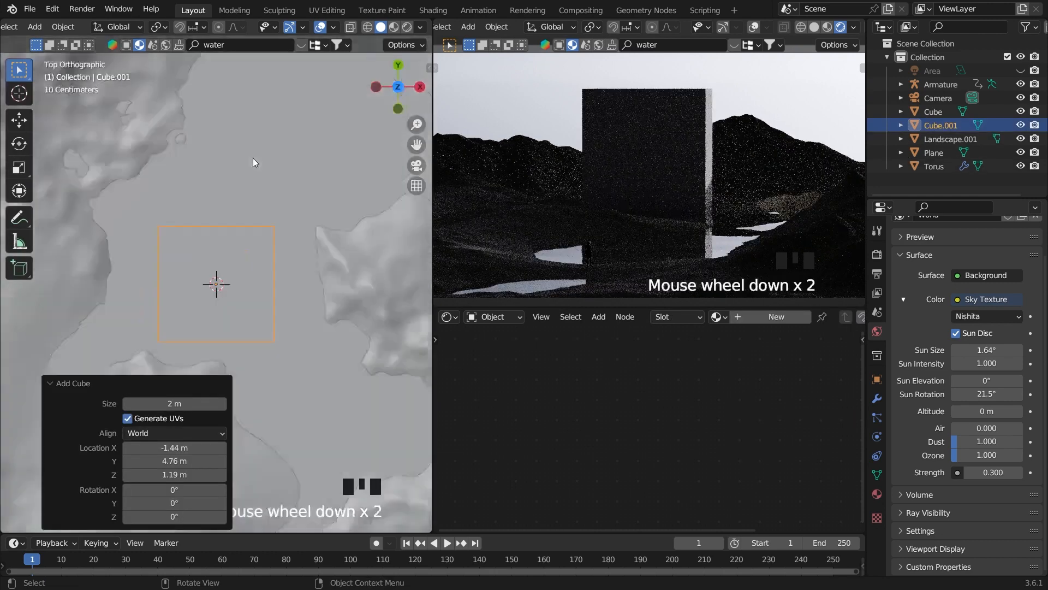
pyautogui.press('g')
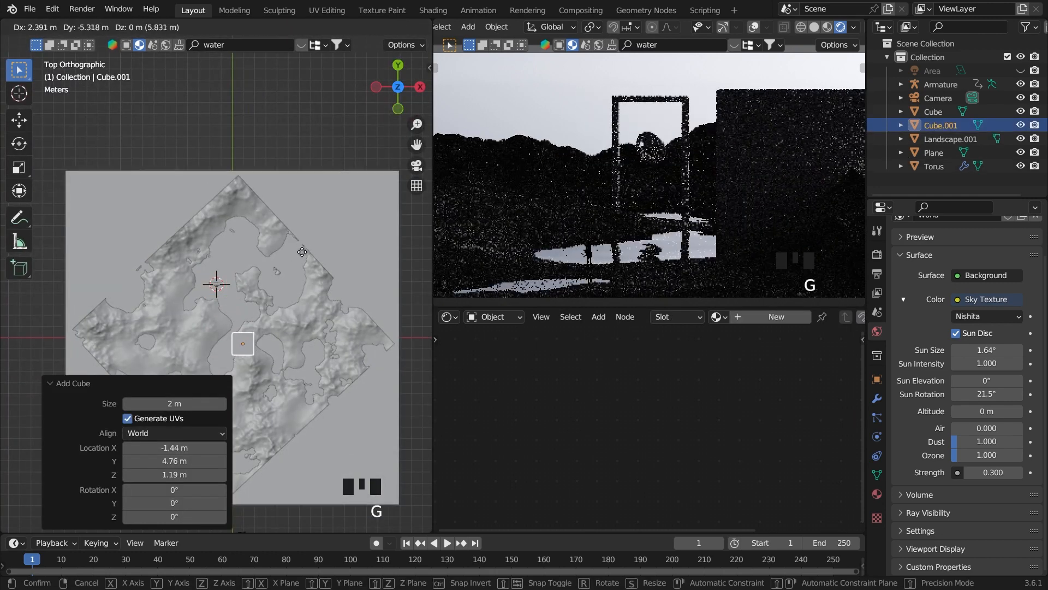
pyautogui.click(290, 246)
# - Scale the new cube up uniformly by about 15.1, and flatten it to about 0.62 along Z in front view
pyautogui.press('s')
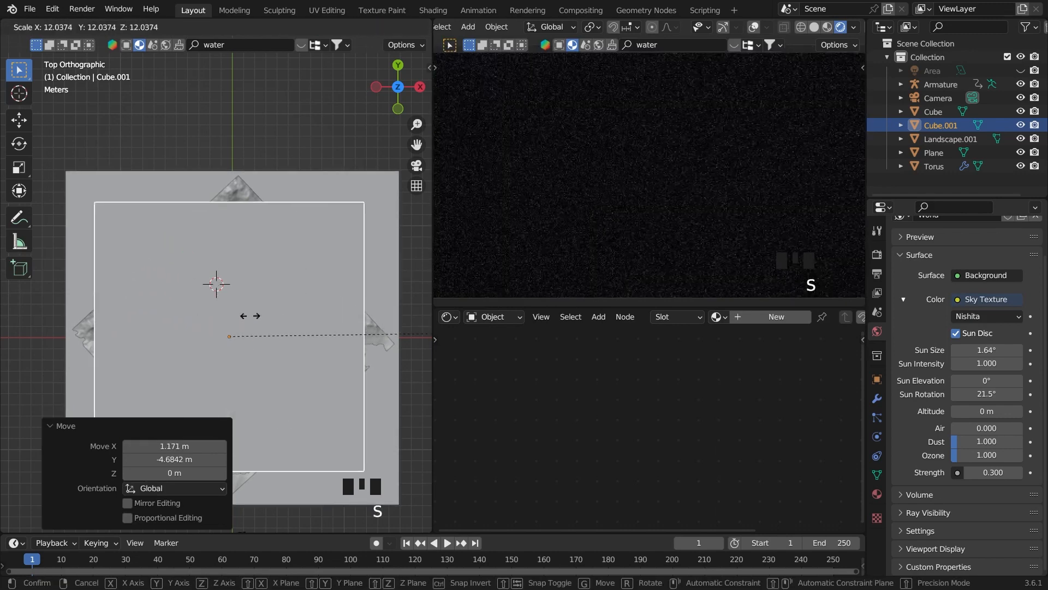
pyautogui.click(137, 290)
pyautogui.press('`')
pyautogui.press('s')
pyautogui.press('z')
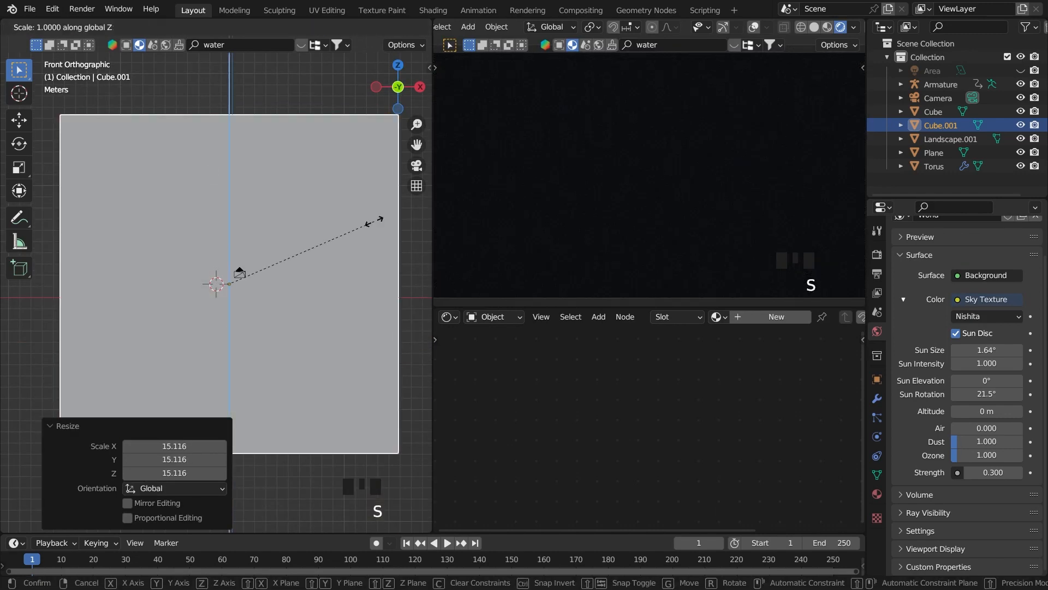
pyautogui.click(374, 221)
pyautogui.press('s')
pyautogui.press('z')
pyautogui.click(312, 231)
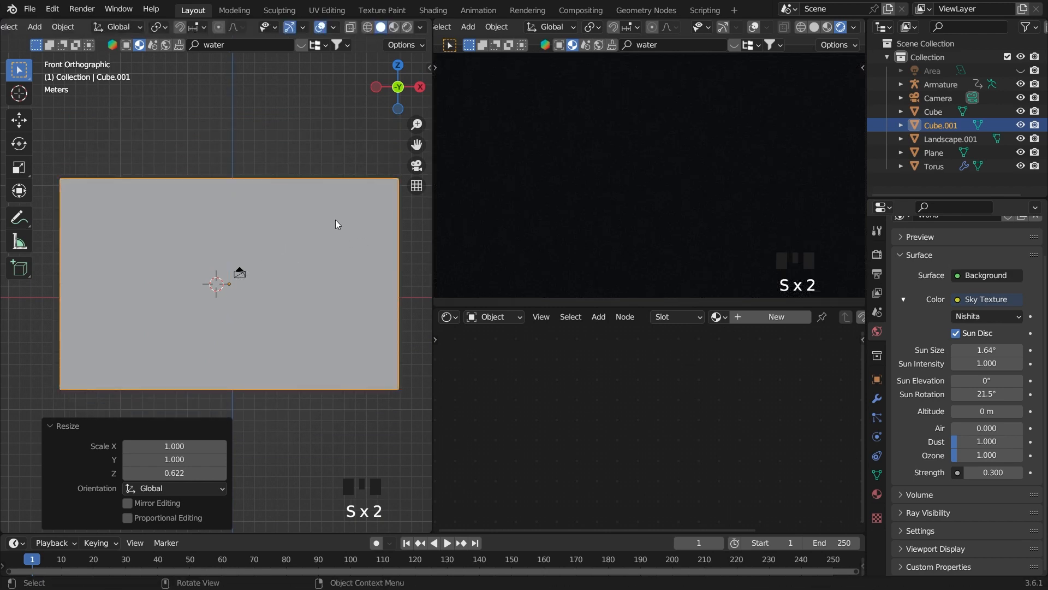
# - Create a new material on the large cube
pyautogui.click(758, 320)
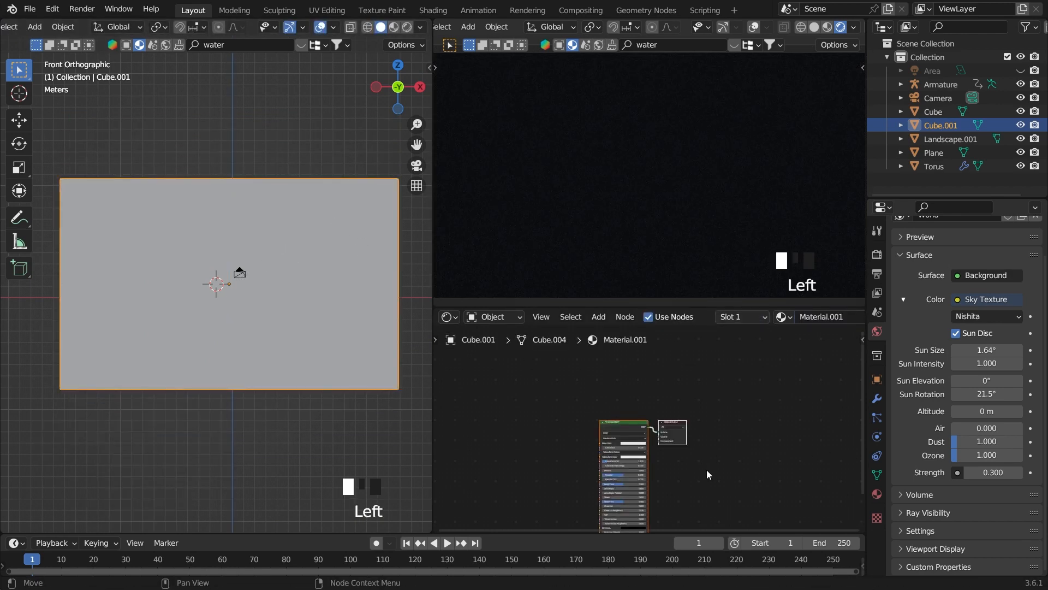
pyautogui.scroll(6, 710, 469)
pyautogui.moveTo(717, 466); pyautogui.dragTo(707, 435, button='middle')
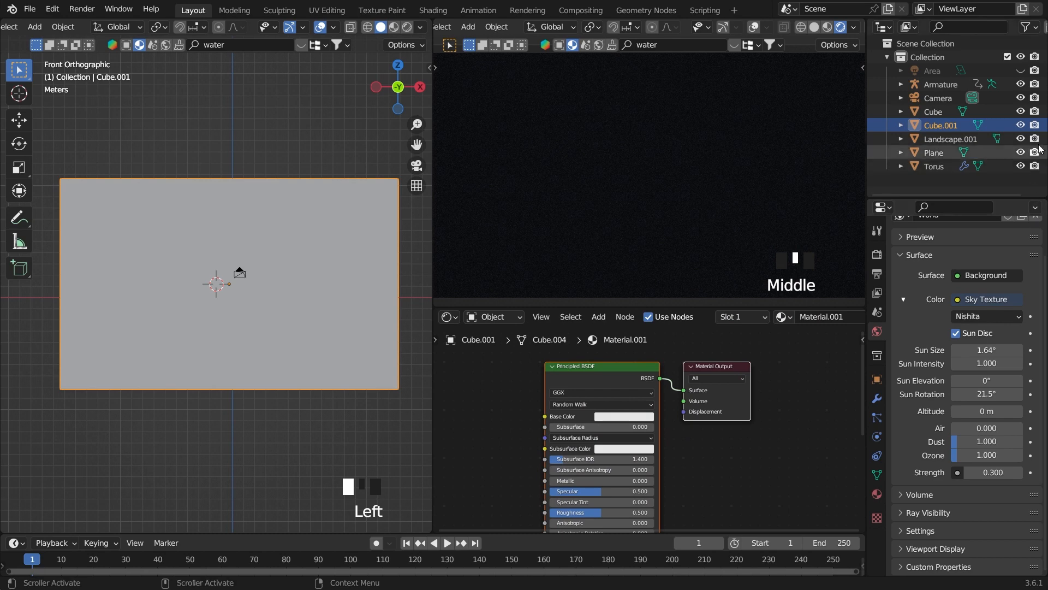
# - Unhide the red area light and select it to check its position relative to the large cube
pyautogui.click(1020, 71)
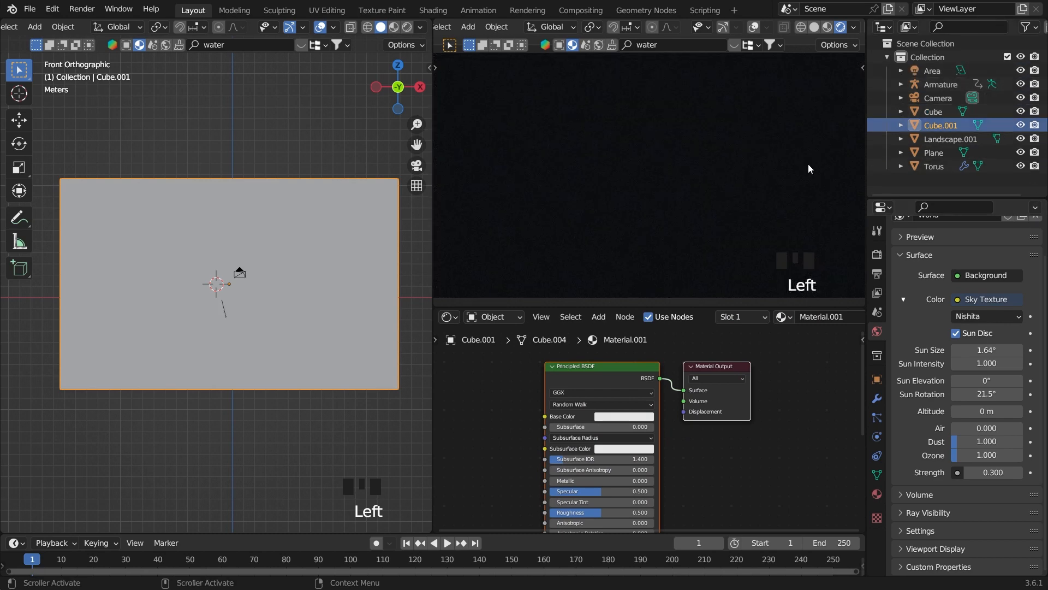
pyautogui.moveTo(286, 271); pyautogui.dragTo(240, 276, button='middle')
pyautogui.scroll(5, 270, 273)
pyautogui.scroll(4, 240, 276)
pyautogui.click(240, 276)
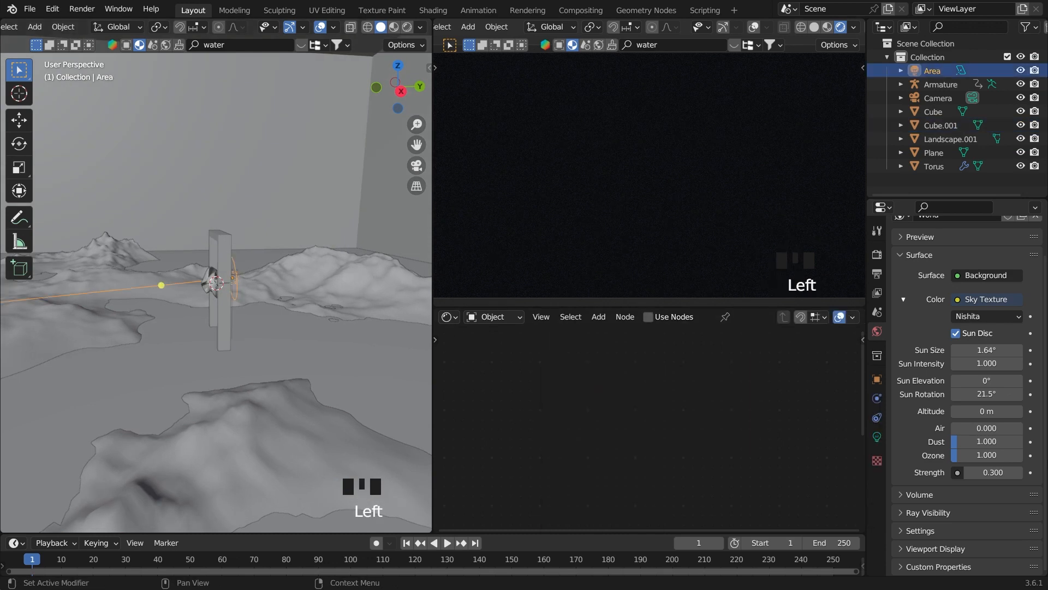
pyautogui.scroll(-6, 304, 365)
pyautogui.scroll(-11, 272, 331)
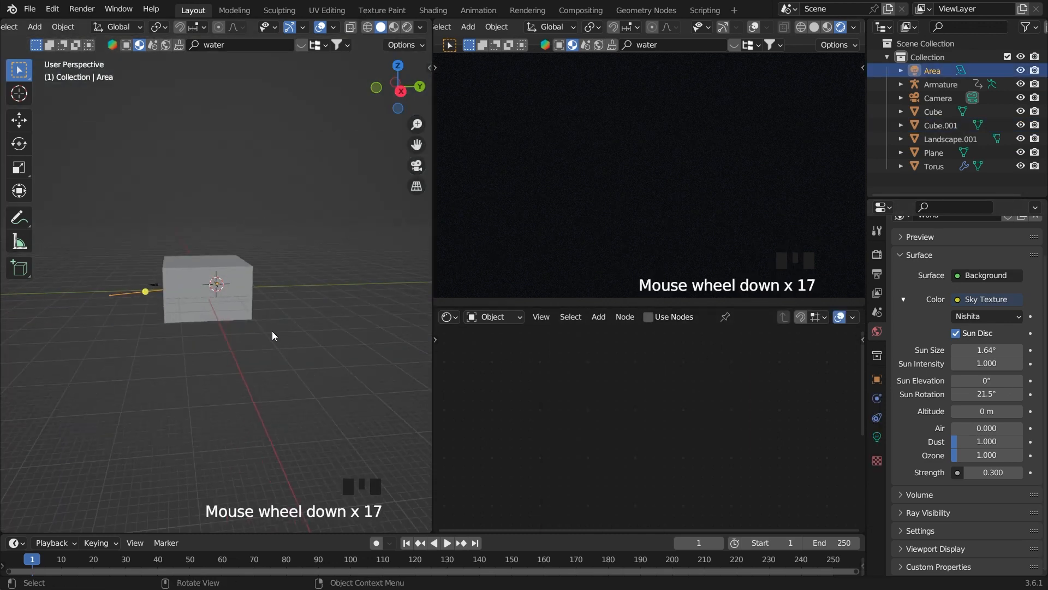
# - Select the large cube and scale it up uniformly by about 1.67 so it encloses the area light
pyautogui.moveTo(272, 331); pyautogui.dragTo(273, 319, button='middle')
pyautogui.click(237, 287)
pyautogui.press('s')
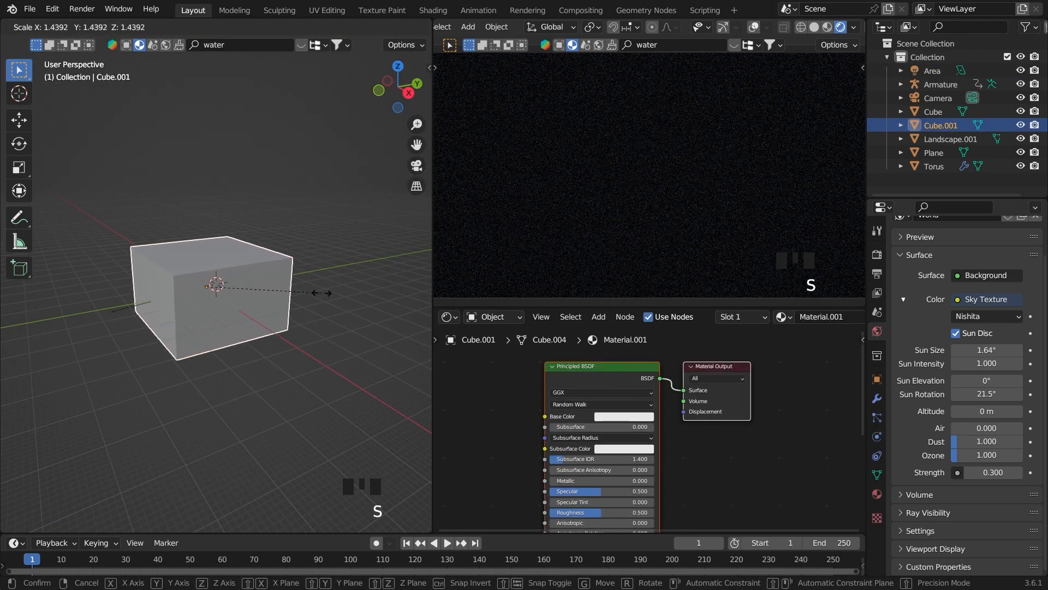
pyautogui.click(340, 294)
pyautogui.scroll(3, 340, 292)
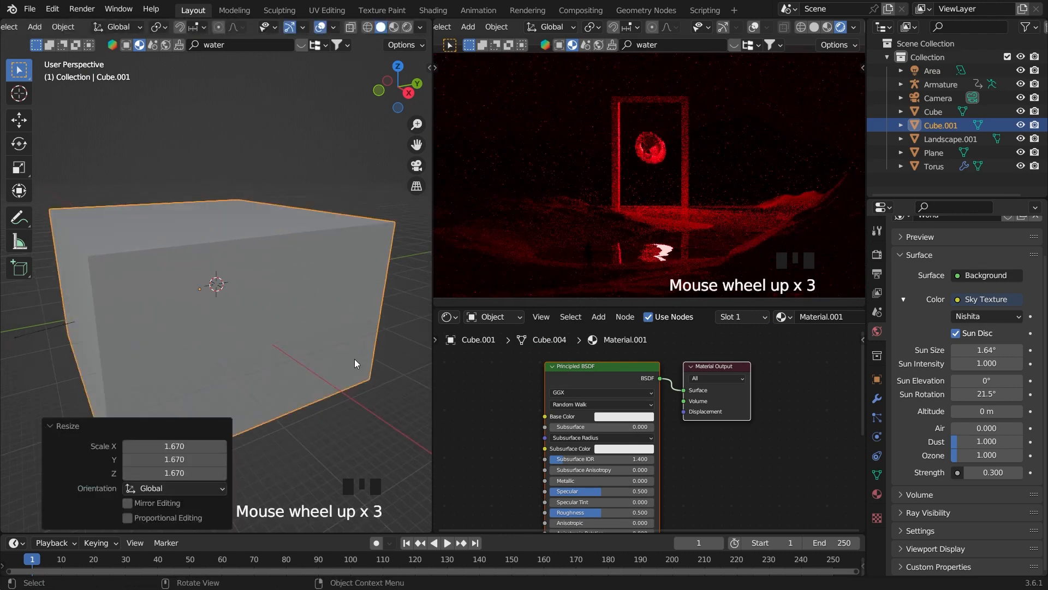
pyautogui.click(377, 347)
# - Switch the cube material's Principled BSDF node to a Principled Volume shader
pyautogui.click(598, 375)
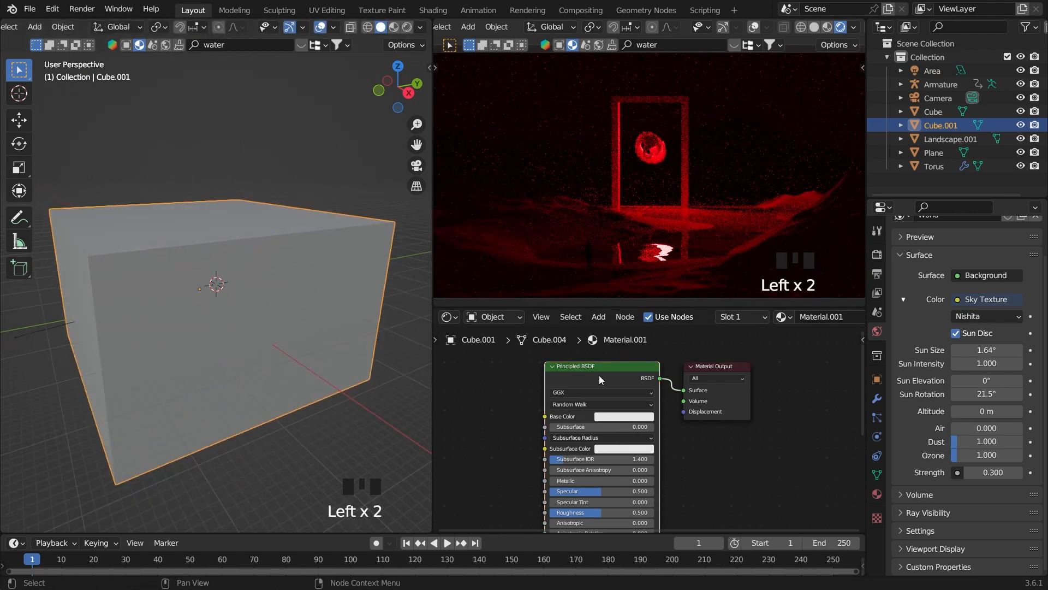
pyautogui.hotkey('shift', 's')
pyautogui.moveTo(598, 376)
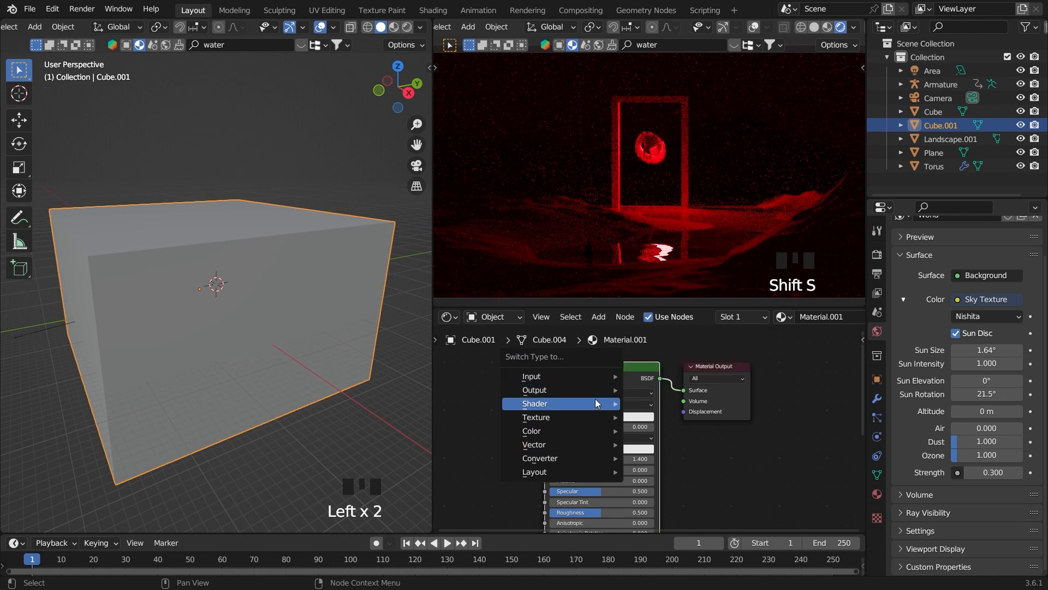
pyautogui.moveTo(585, 406)
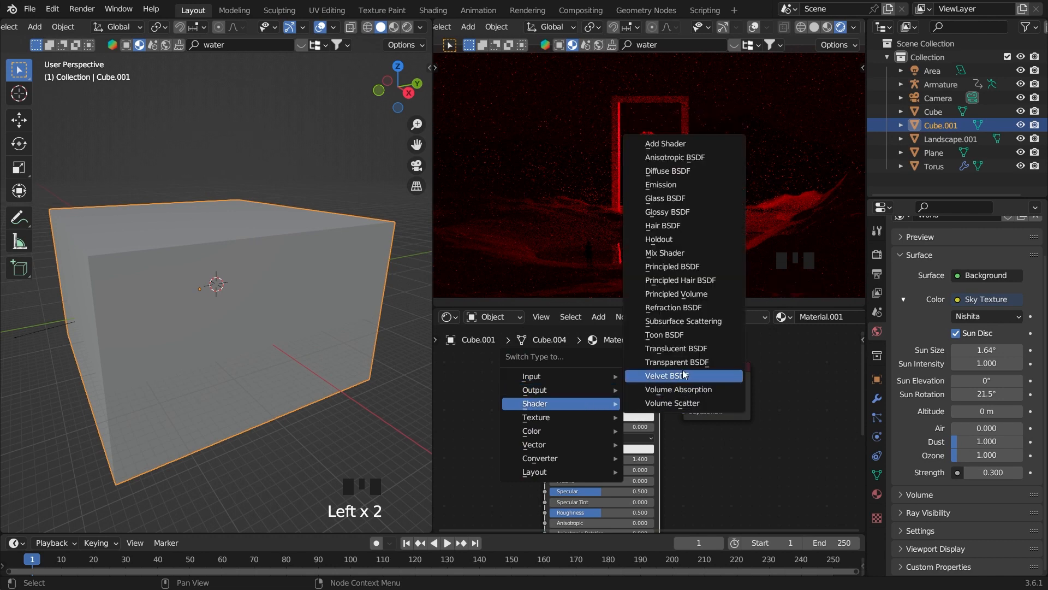
pyautogui.click(709, 298)
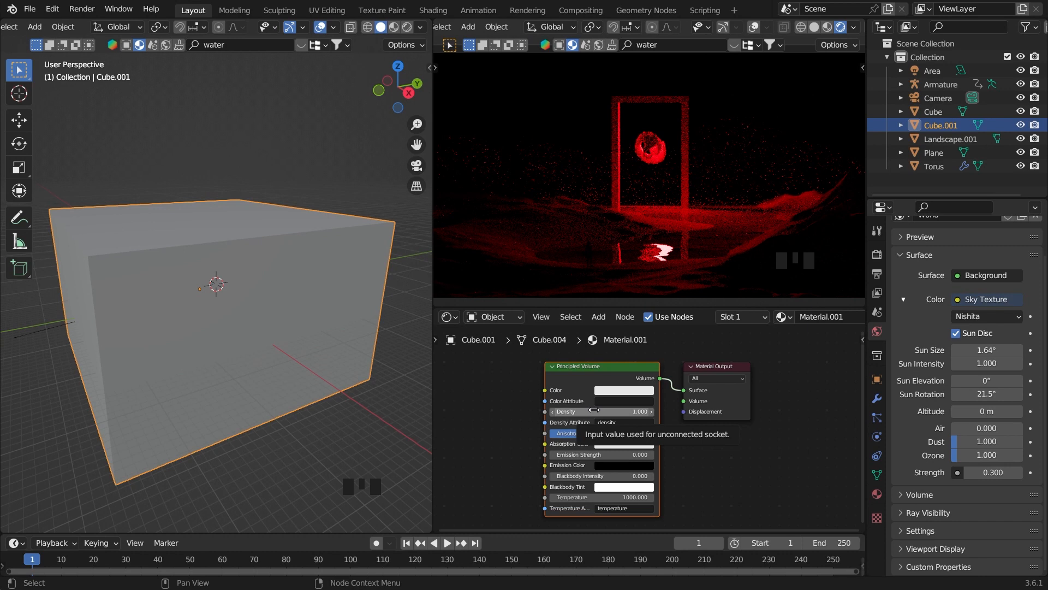
# - Add a Color Ramp node before the Principled Volume and connect its Color output to the Density input
pyautogui.click(466, 414)
pyautogui.moveTo(493, 409); pyautogui.dragTo(639, 408, button='middle')
pyautogui.tripleClick(639, 408)
pyautogui.hotkey('shift', 'a')
pyautogui.click(584, 394)
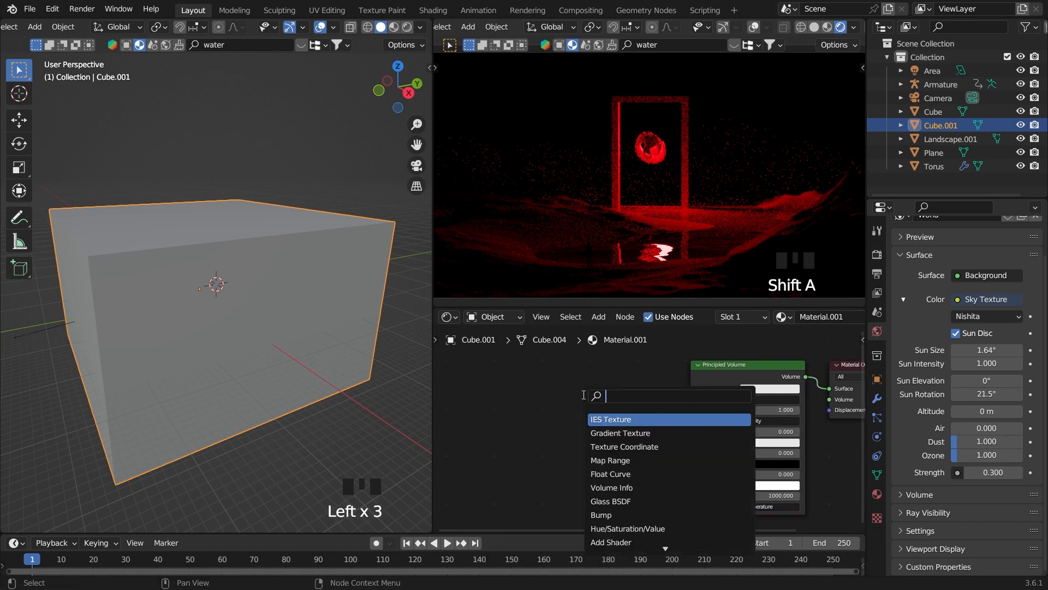
pyautogui.write('colo')
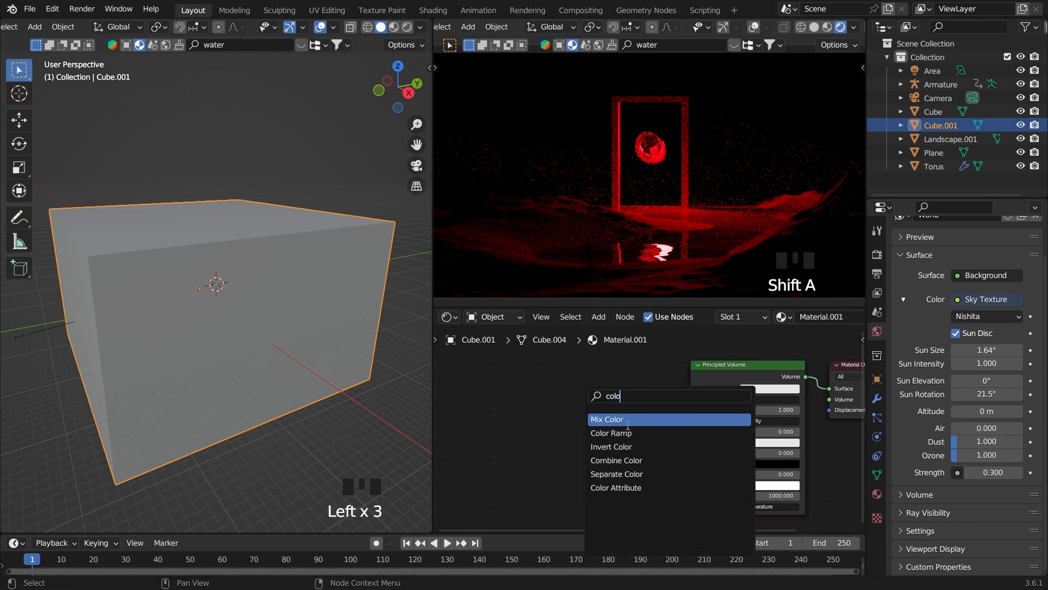
pyautogui.click(612, 433)
pyautogui.click(621, 389)
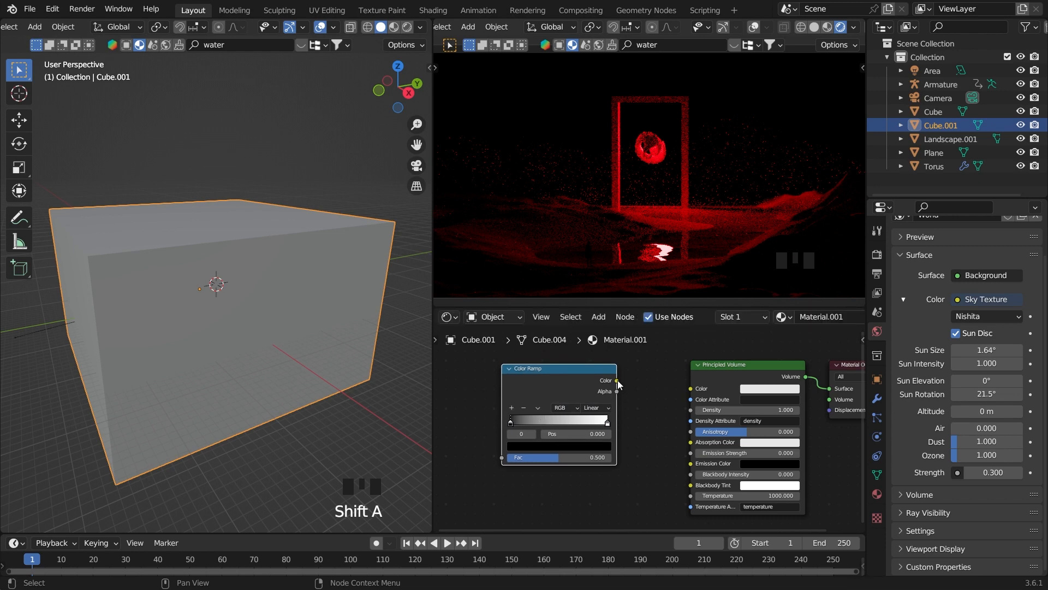
pyautogui.moveTo(617, 380); pyautogui.dragTo(686, 411)
# - Add a Musgrave Texture node before the Color Ramp and connect its Height output to the Fac input
pyautogui.scroll(-1, 687, 411)
pyautogui.moveTo(587, 409); pyautogui.dragTo(715, 411, button='middle')
pyautogui.moveTo(615, 411); pyautogui.dragTo(655, 416, button='middle')
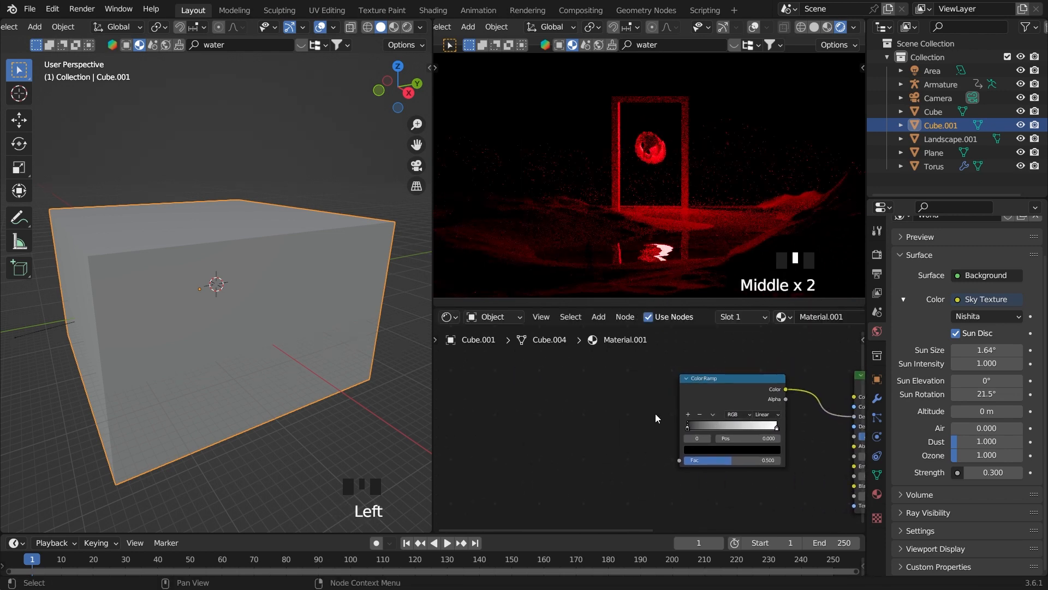
pyautogui.click(601, 411)
pyautogui.hotkey('shift', 'a')
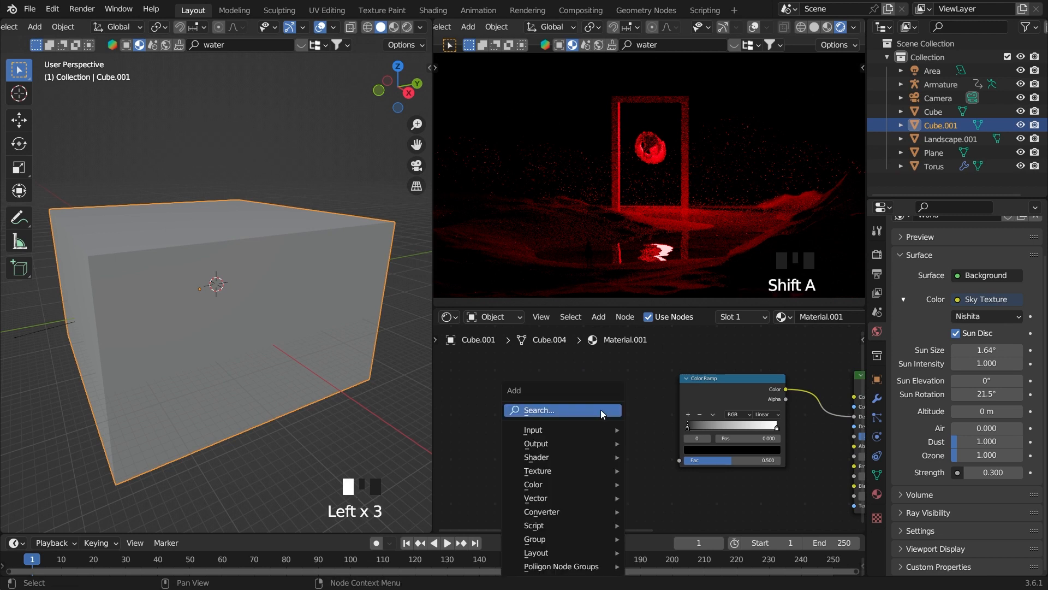
pyautogui.click(601, 411)
pyautogui.write('musg')
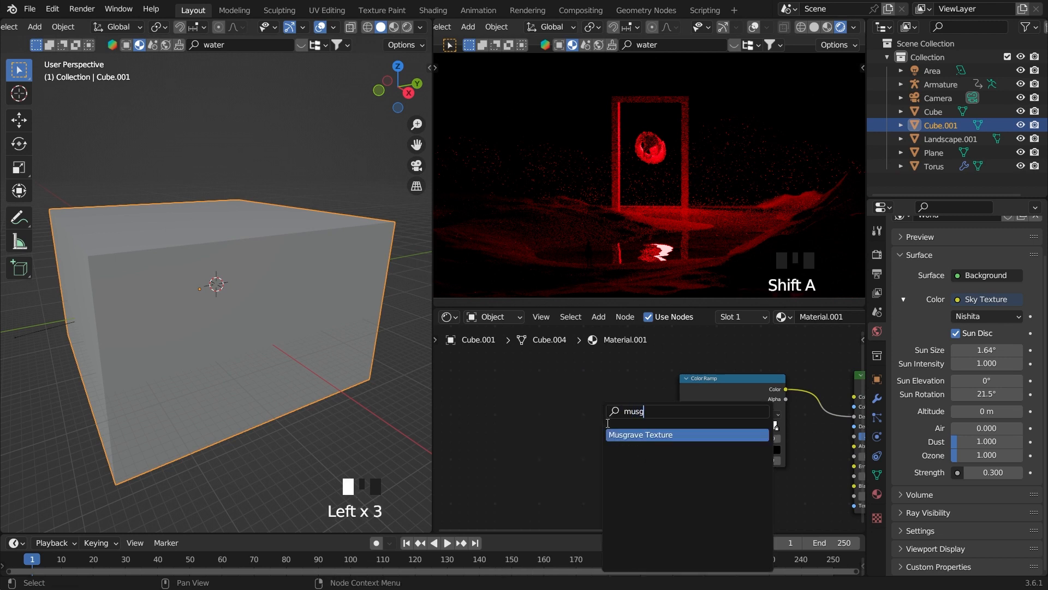
pyautogui.press('Return')
pyautogui.click(568, 413)
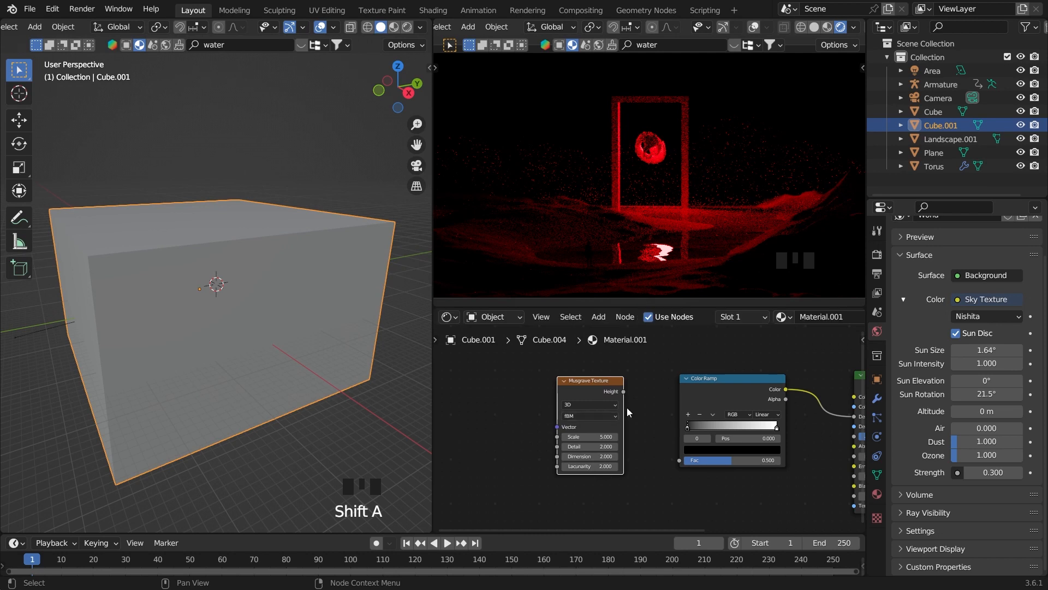
pyautogui.moveTo(624, 392); pyautogui.dragTo(680, 460)
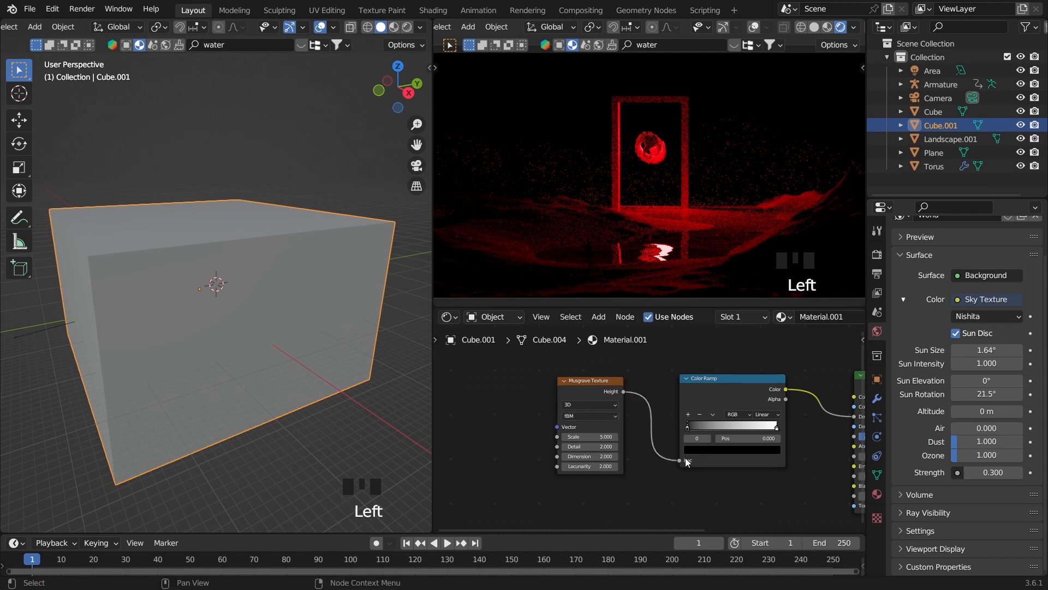
# - Add Texture Coordinate and Mapping nodes feeding the Musgrave Texture's Vector input
pyautogui.click(592, 390)
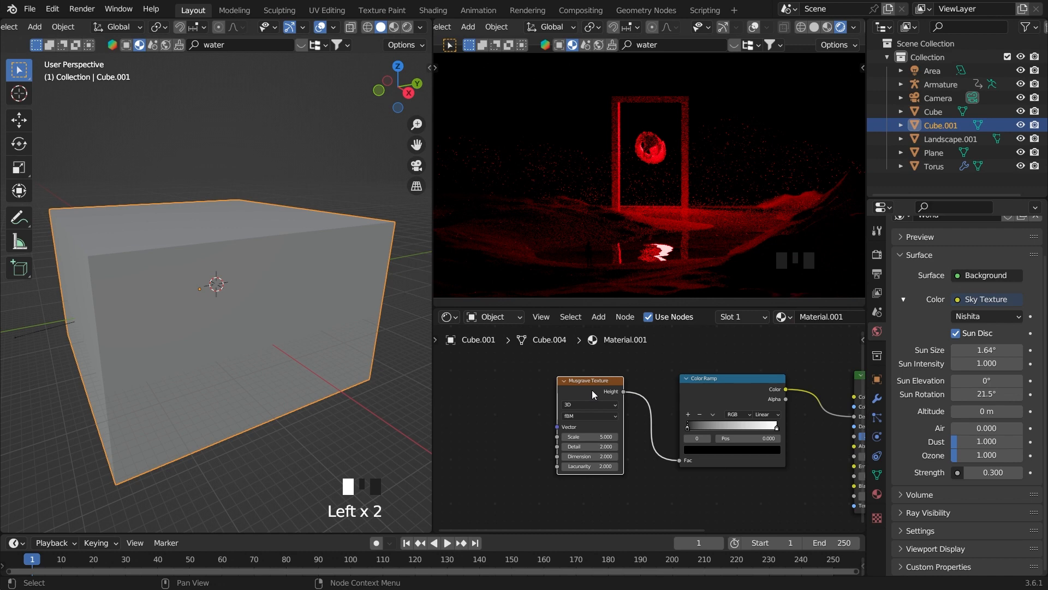
pyautogui.hotkey('ctrl', 't')
pyautogui.rightClick(610, 403)
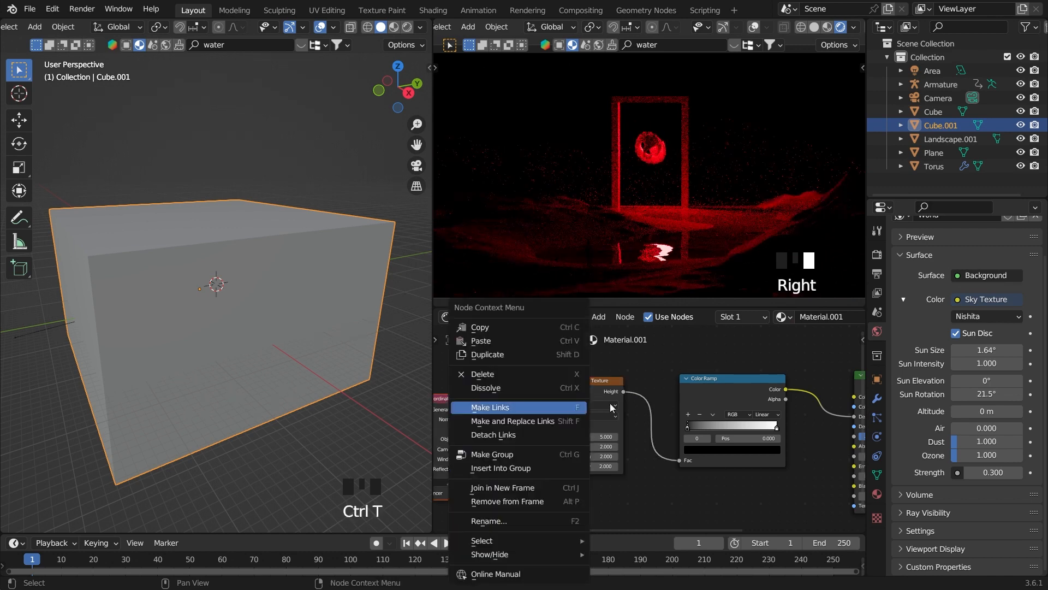
pyautogui.click(640, 369)
pyautogui.moveTo(470, 441); pyautogui.dragTo(582, 417, button='middle')
pyautogui.scroll(2, 582, 417)
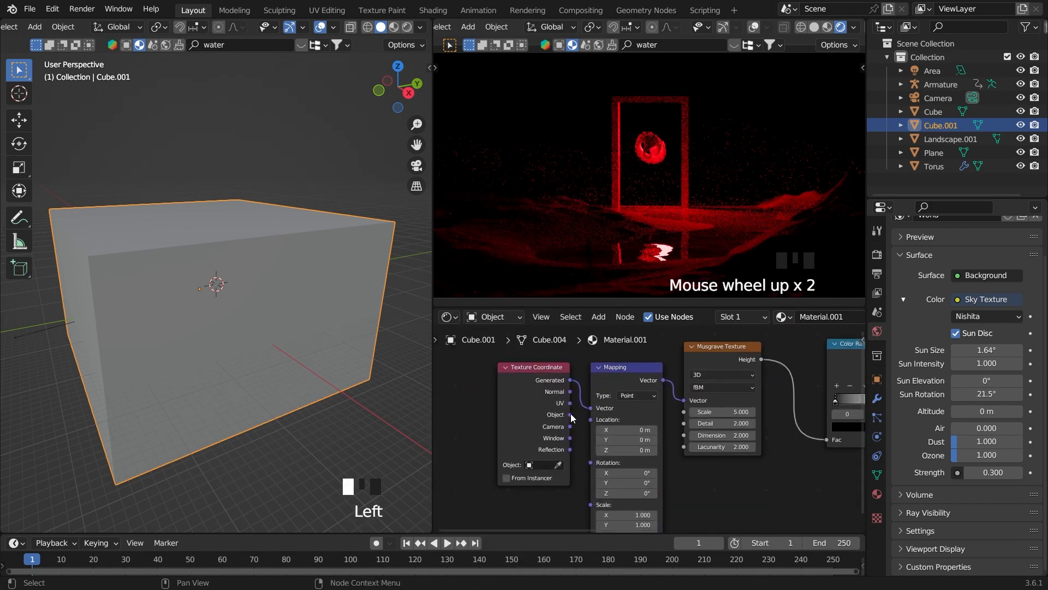
pyautogui.click(570, 415)
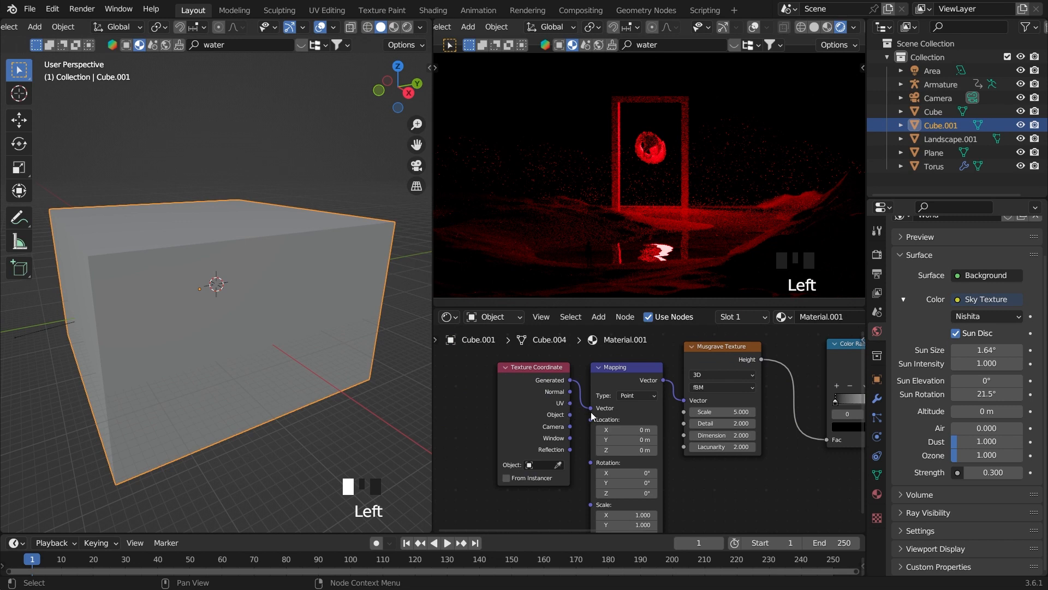
# - Switch the Musgrave Texture to 4D and set its Scale to 3.9
pyautogui.moveTo(647, 430); pyautogui.dragTo(581, 425, button='middle')
pyautogui.moveTo(707, 461); pyautogui.dragTo(610, 457, button='middle')
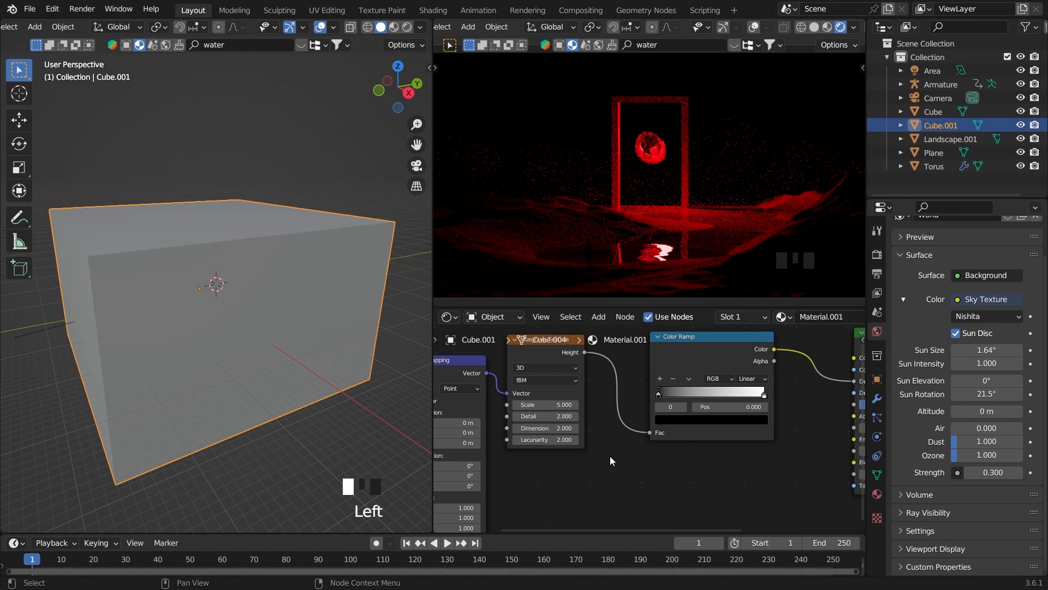
pyautogui.moveTo(556, 376); pyautogui.dragTo(552, 386, button='middle')
pyautogui.click(552, 386)
pyautogui.click(540, 432)
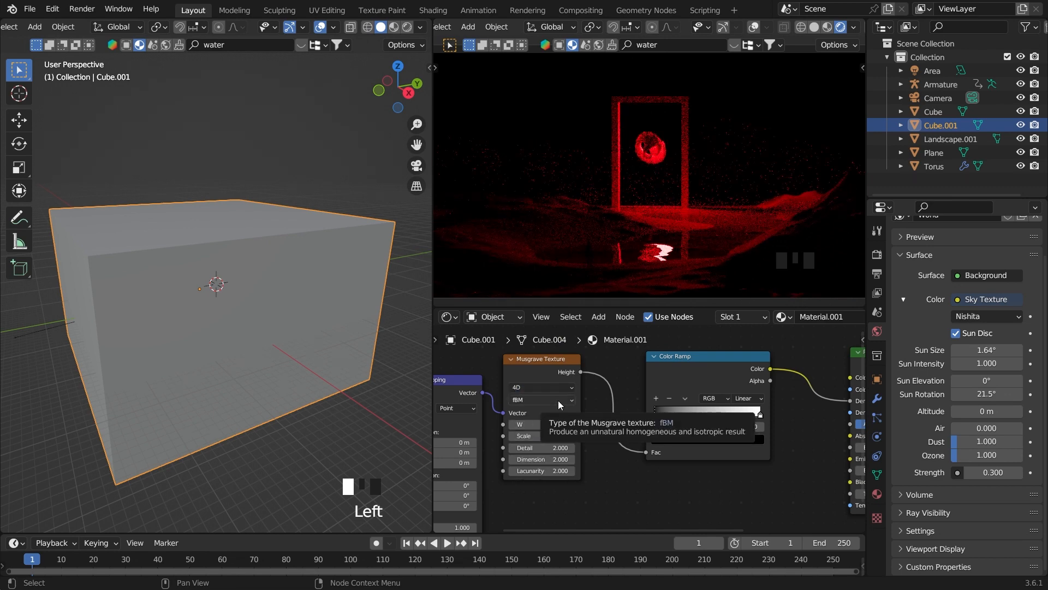
pyautogui.click(556, 435)
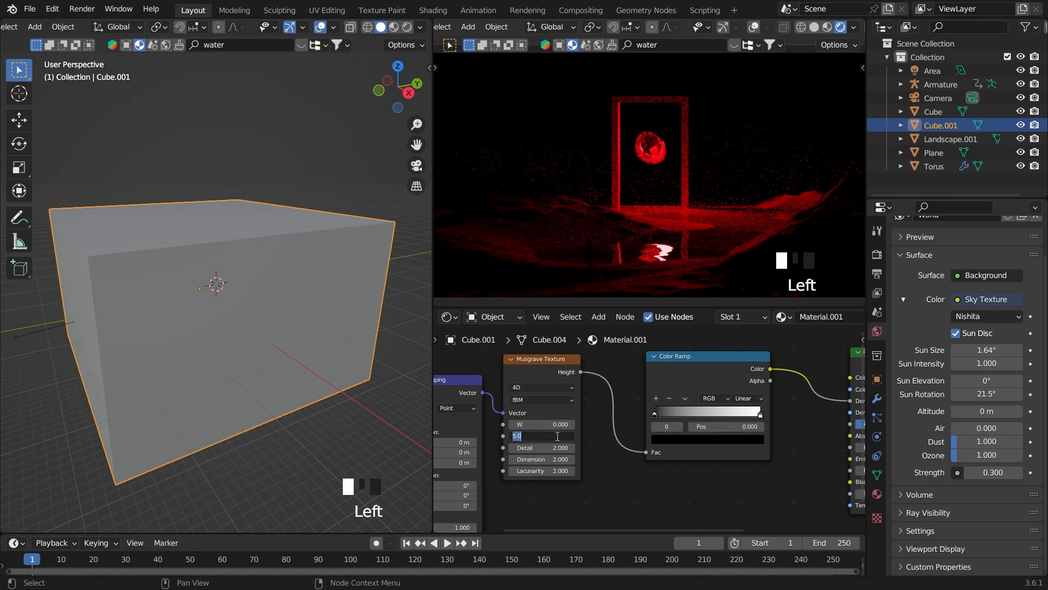
pyautogui.write('3.9')
pyautogui.press('Return')
# - Set the Musgrave Texture's Detail to 15 and Dimension to 0.5
pyautogui.click(555, 445)
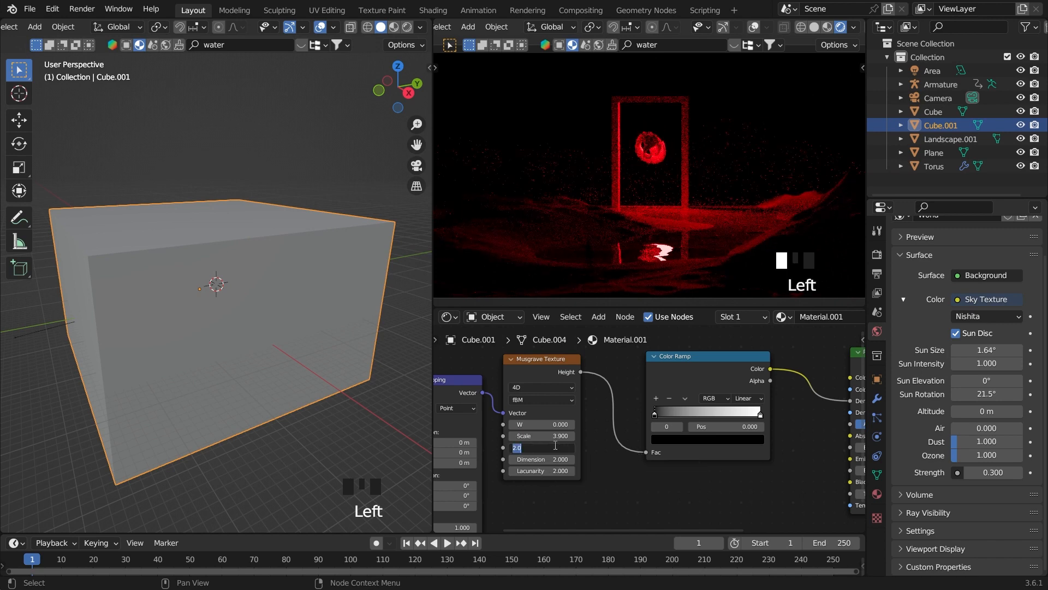
pyautogui.write('15')
pyautogui.press('Return')
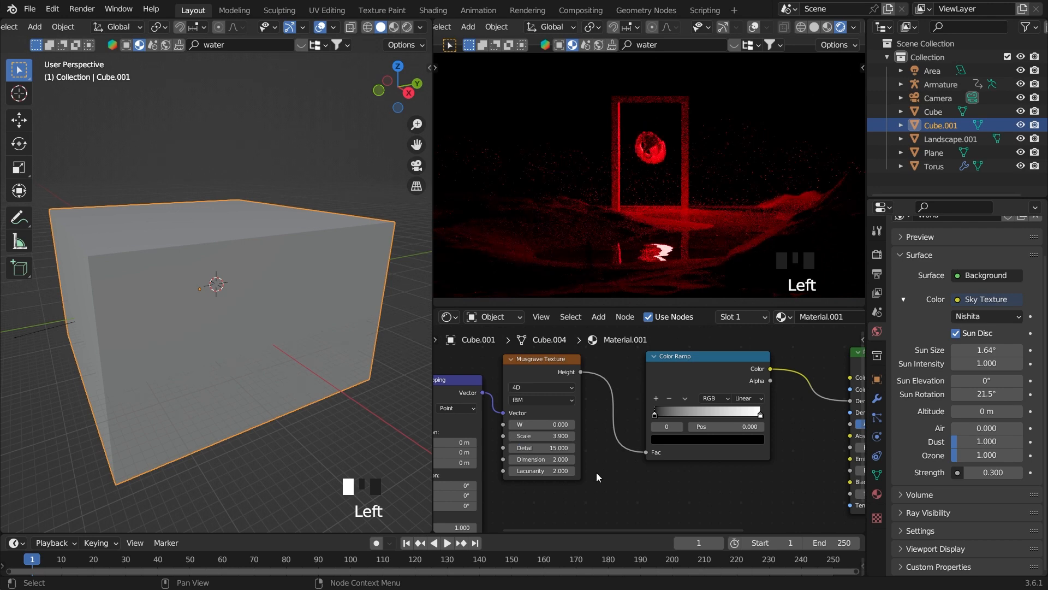
pyautogui.click(555, 462)
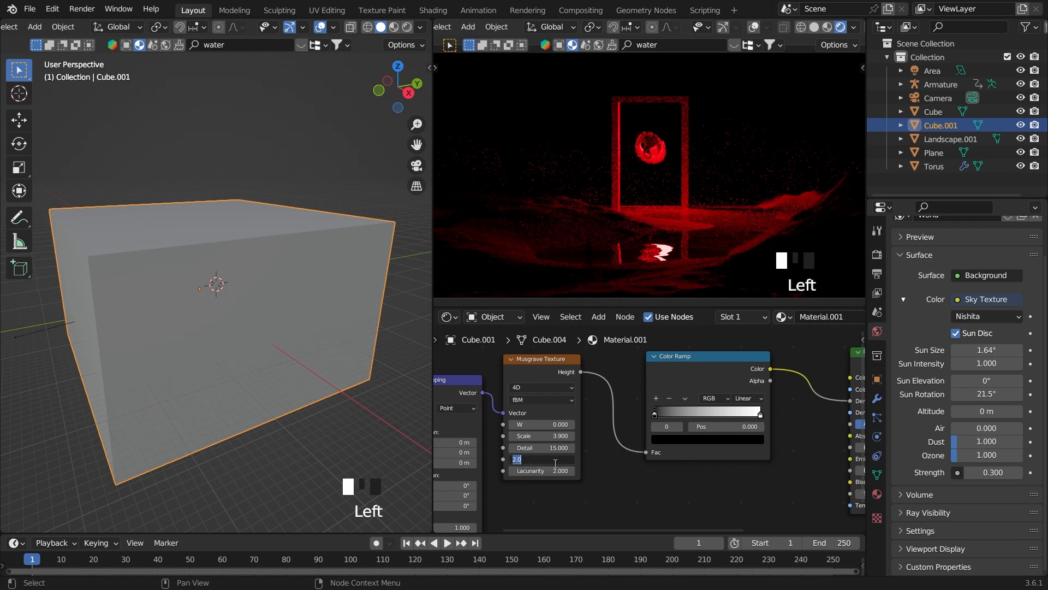
pyautogui.press('BackSpace')
pyautogui.write('.5')
pyautogui.press('Return')
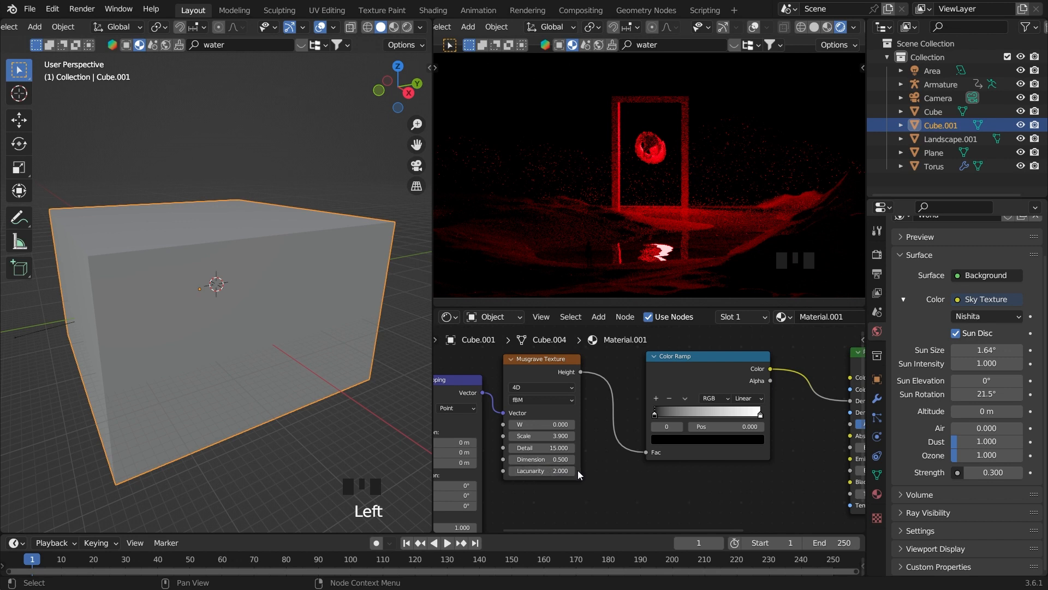
# - Move the Color Ramp's black stop to about position 0.087
pyautogui.moveTo(638, 452); pyautogui.dragTo(607, 457, button='middle')
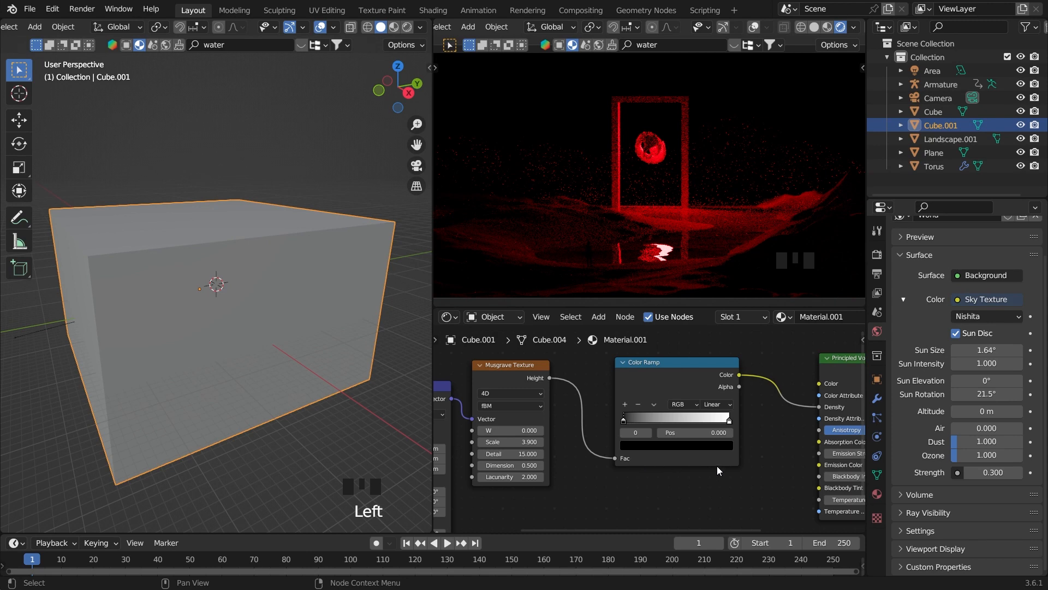
pyautogui.scroll(5, 649, 443)
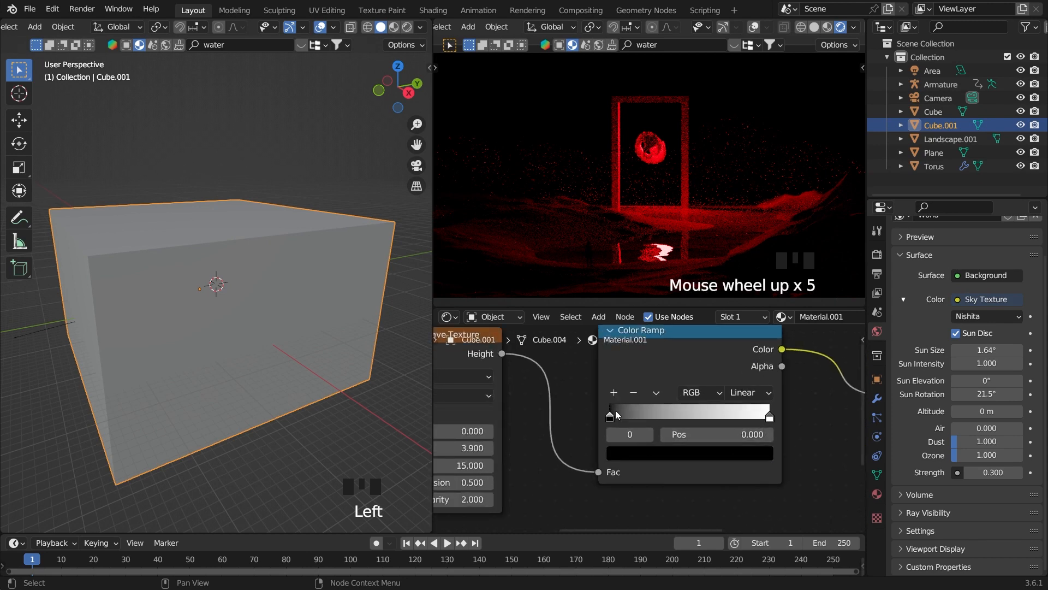
pyautogui.moveTo(613, 416); pyautogui.dragTo(624, 416)
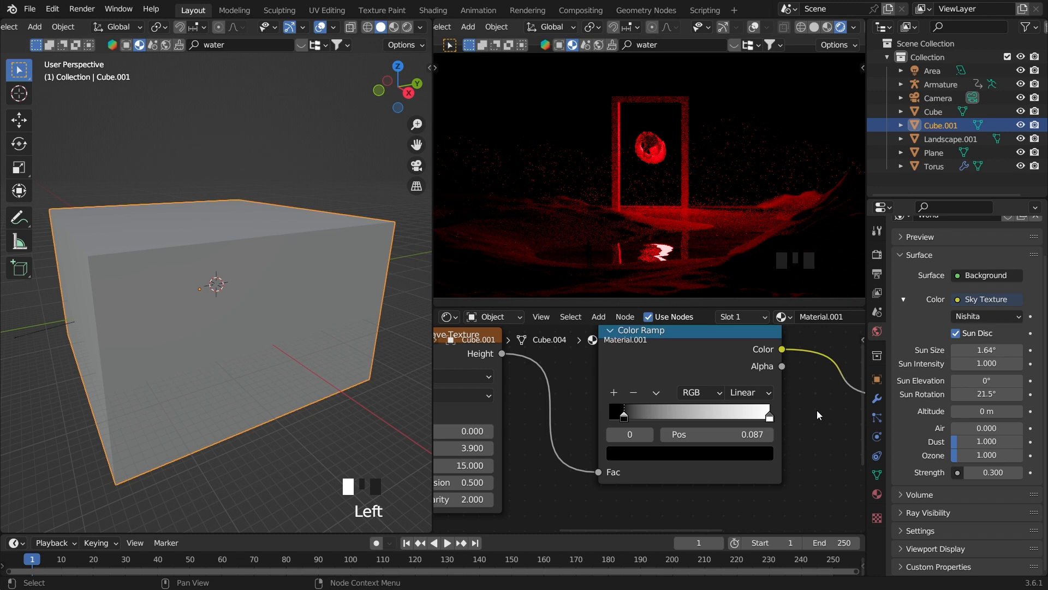
# - Reconnect the Principled Volume output from the Material Output's Surface input to its Volume input
pyautogui.scroll(-4, 817, 410)
pyautogui.moveTo(788, 422); pyautogui.dragTo(657, 396, button='middle')
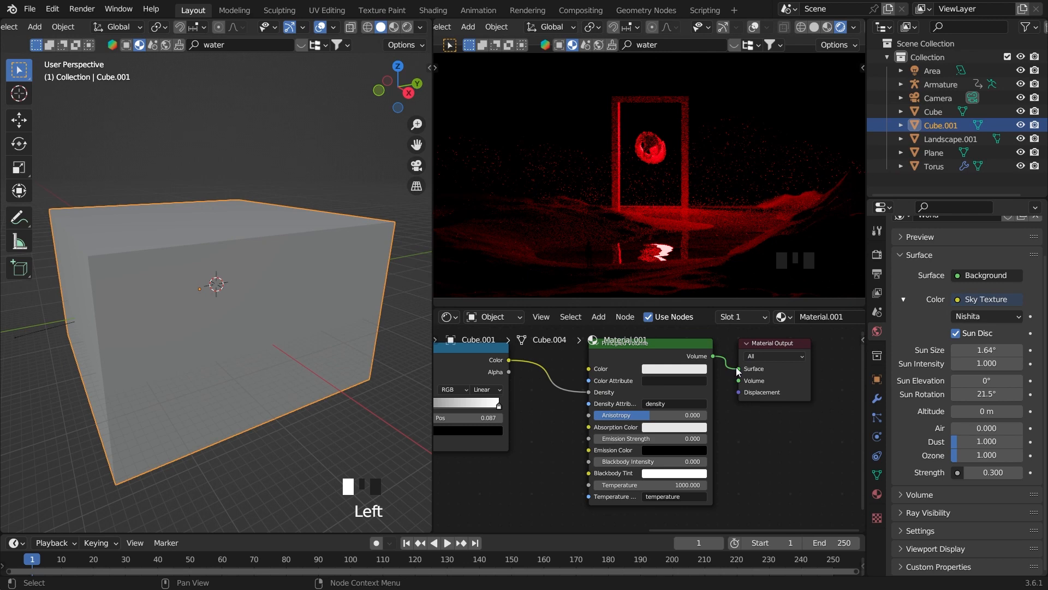
pyautogui.moveTo(739, 373); pyautogui.dragTo(739, 381)
pyautogui.scroll(-2, 688, 188)
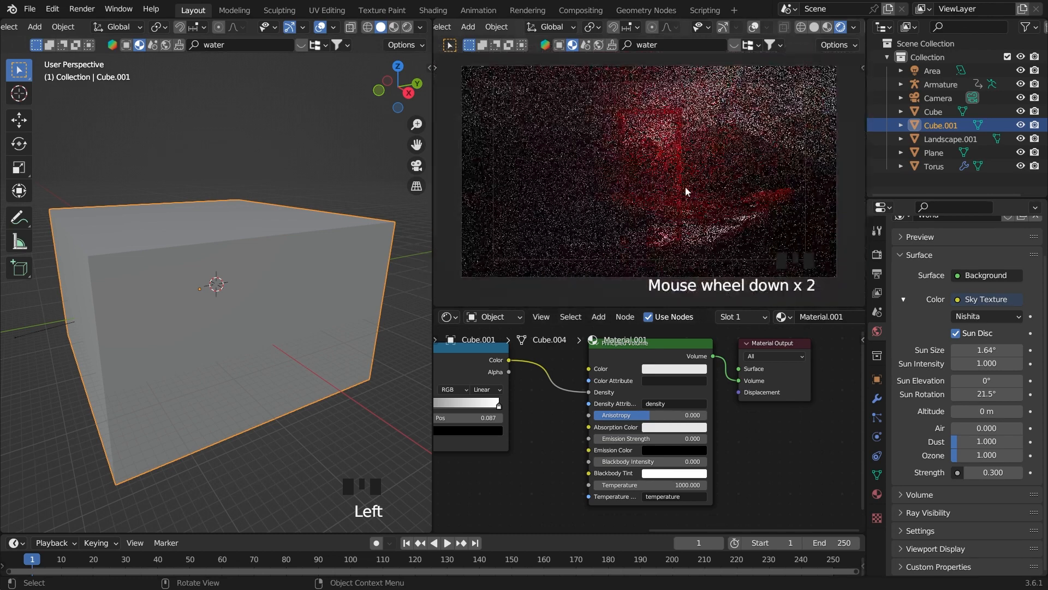
# - Adjust the fog's Color Ramp so the black stop sits at 0.200 and the white stop at 1.000
pyautogui.moveTo(667, 401); pyautogui.dragTo(743, 408, button='middle')
pyautogui.scroll(2, 689, 418)
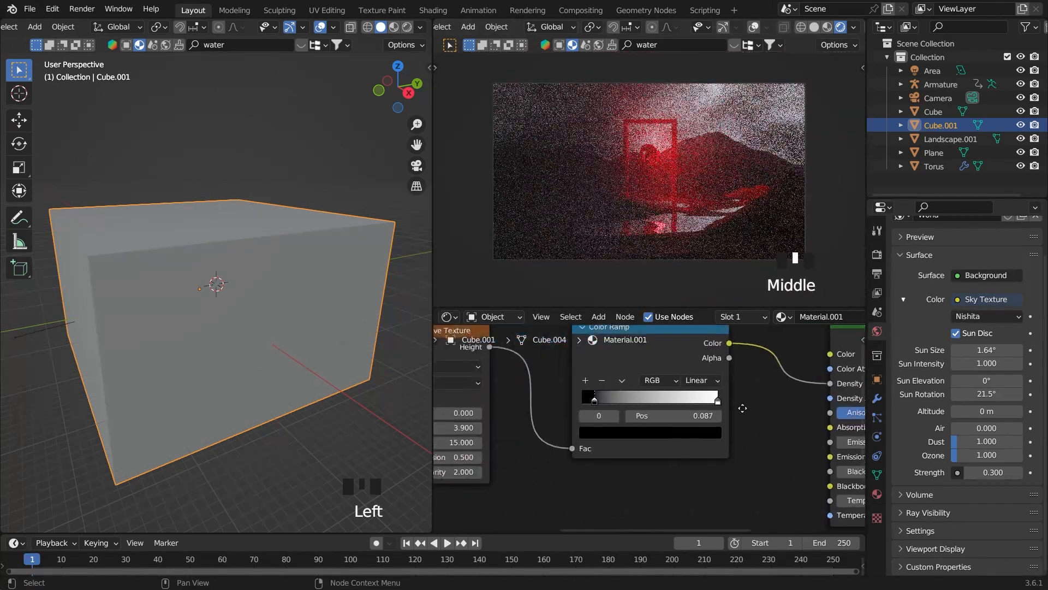
pyautogui.scroll(7, 605, 409)
pyautogui.moveTo(551, 381); pyautogui.dragTo(519, 382)
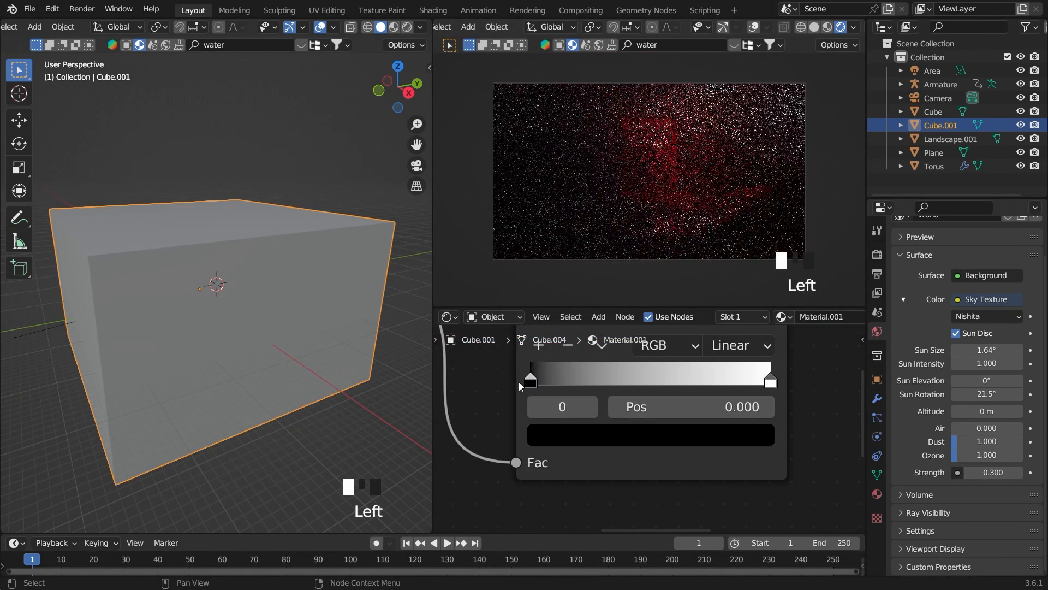
pyautogui.moveTo(771, 385)
pyautogui.mouseDown()
pyautogui.moveTo(666, 385)
pyautogui.moveTo(767, 385)
pyautogui.mouseUp()
pyautogui.click(762, 382)
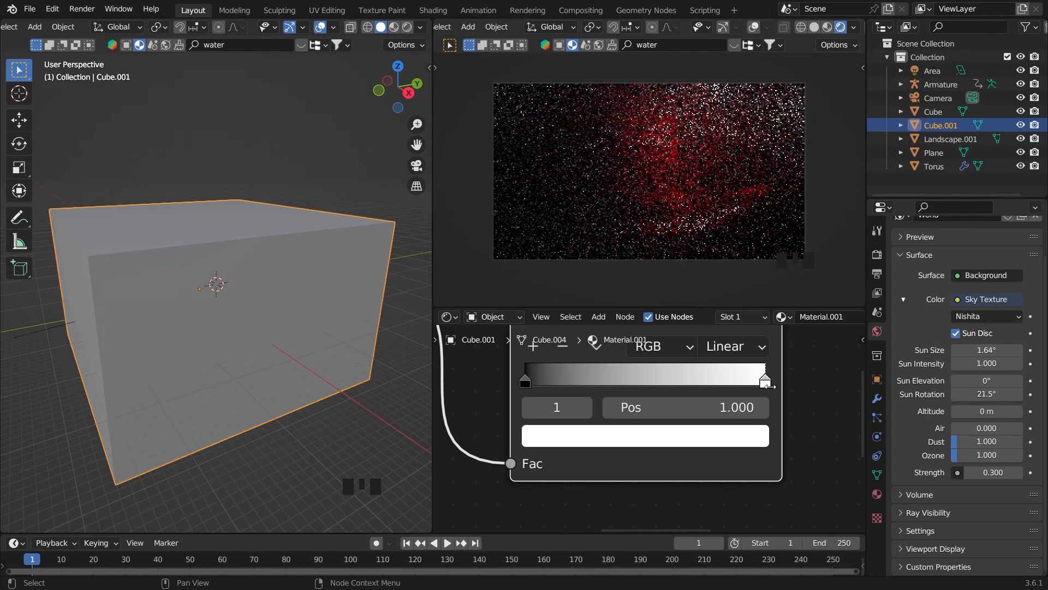
pyautogui.moveTo(532, 383); pyautogui.dragTo(582, 385)
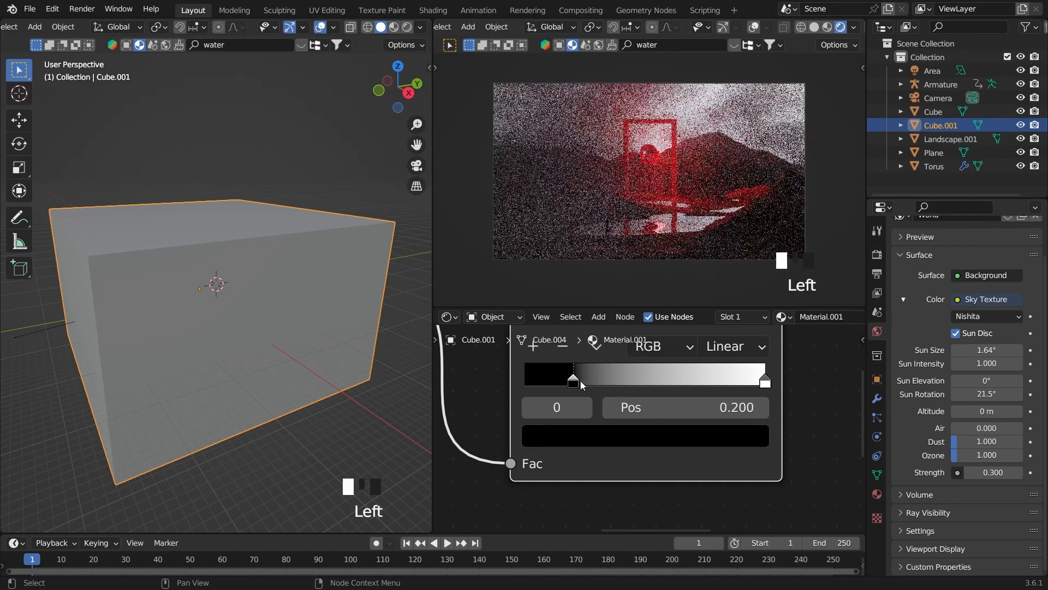
pyautogui.scroll(-3, 972, 429)
# - Lower the world Sky Texture background strength to 0.1
pyautogui.click(969, 473)
pyautogui.click(969, 473)
pyautogui.click(969, 472)
pyautogui.click(970, 473)
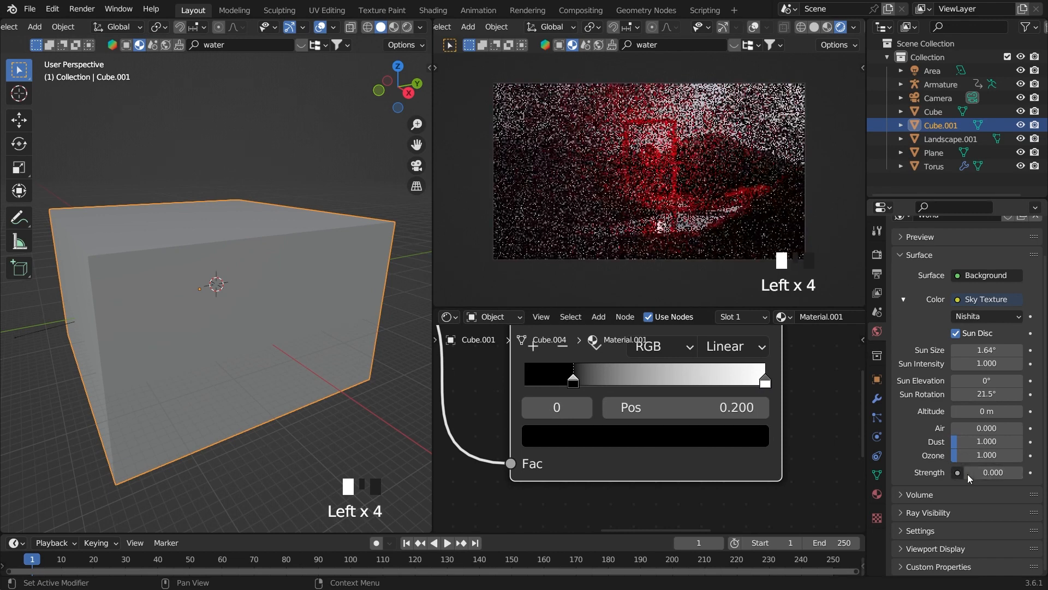
pyautogui.click(1018, 473)
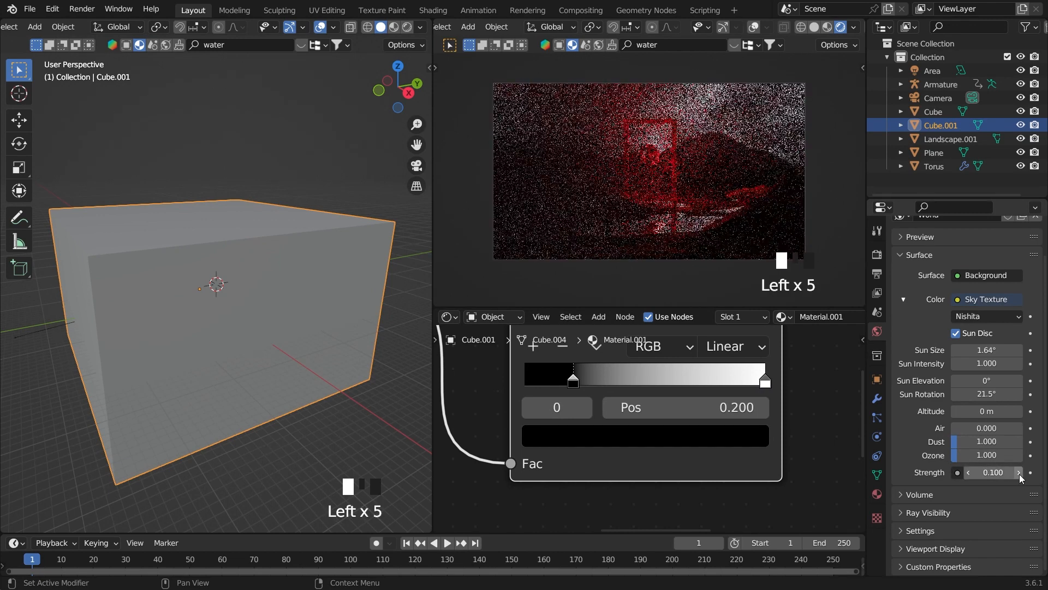
pyautogui.click(833, 414)
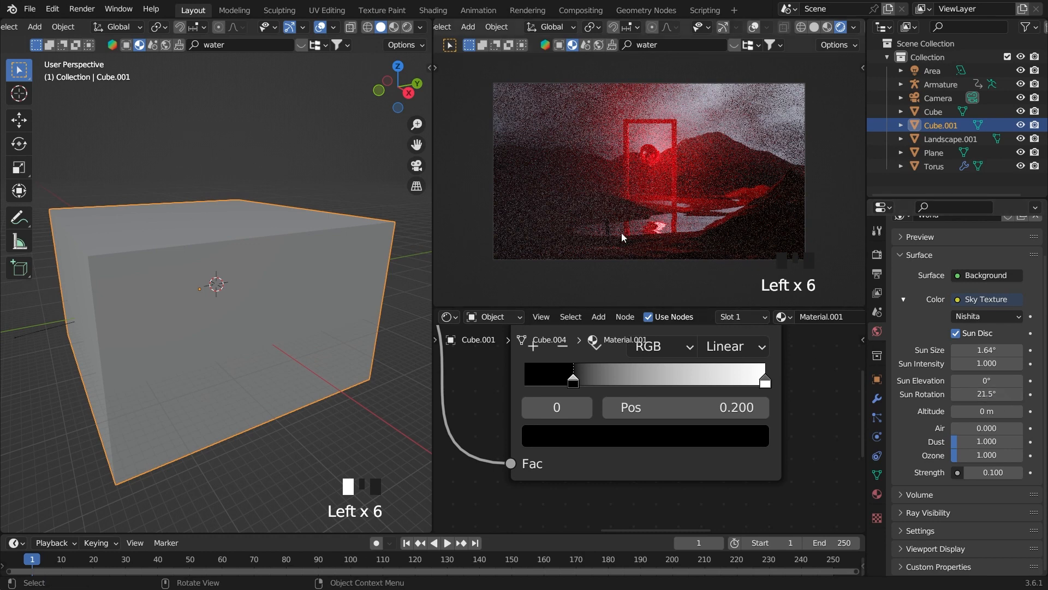
# - Try offsetting the fog texture's Mapping location to X 2.6 m and Y 1.1 m
pyautogui.scroll(-6, 545, 398)
pyautogui.moveTo(545, 397); pyautogui.dragTo(700, 417, button='middle')
pyautogui.scroll(3, 700, 417)
pyautogui.moveTo(529, 444); pyautogui.dragTo(584, 418, button='middle')
pyautogui.moveTo(509, 430); pyautogui.dragTo(529, 441)
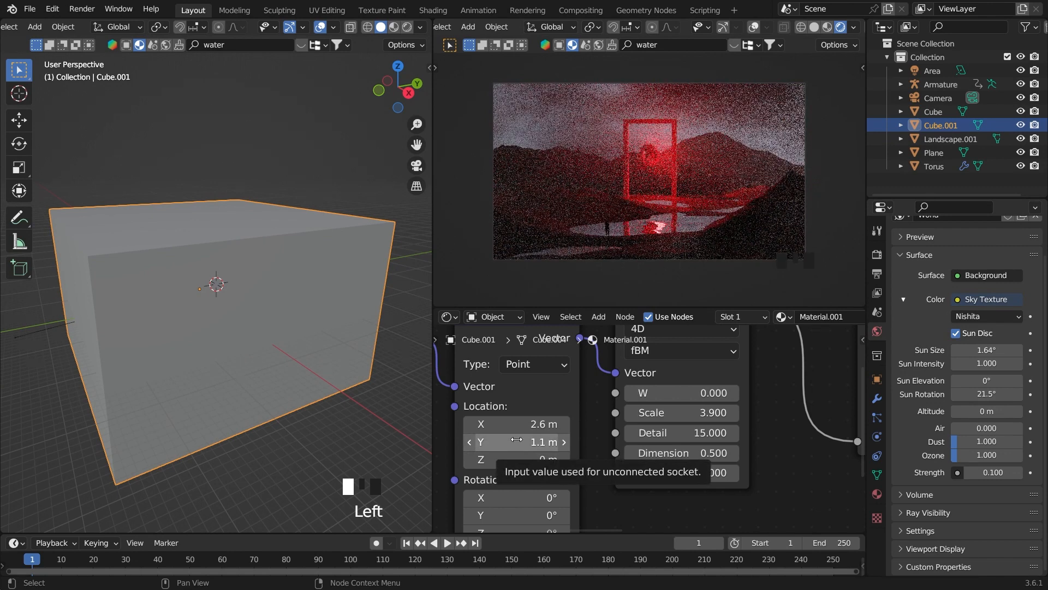
# - Set the Mapping node's location to Y 0 m and X 0.00002 m
pyautogui.click(548, 445)
pyautogui.write('0')
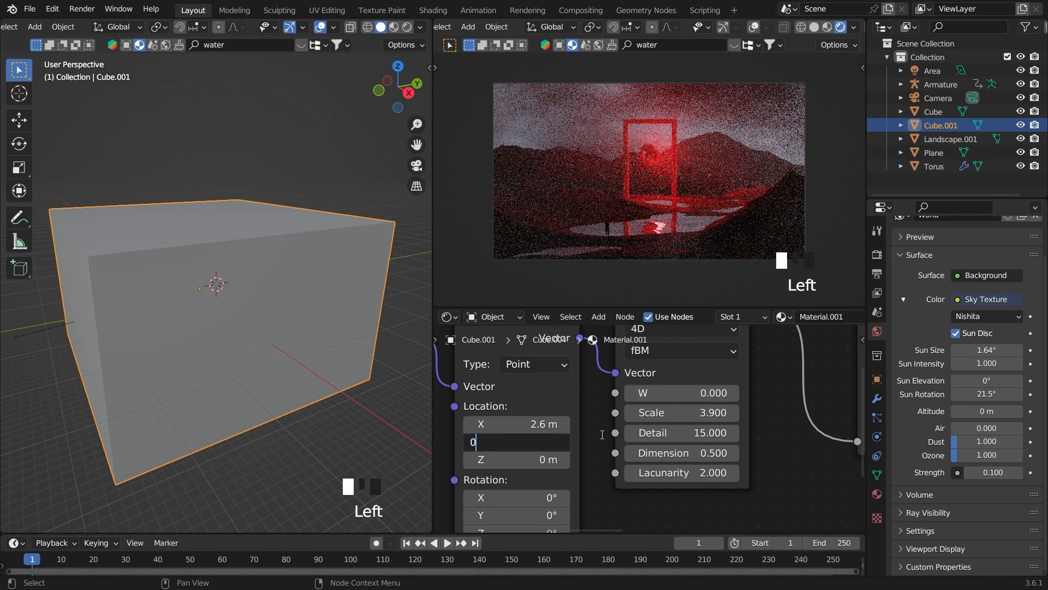
pyautogui.press('Return')
pyautogui.click(518, 424)
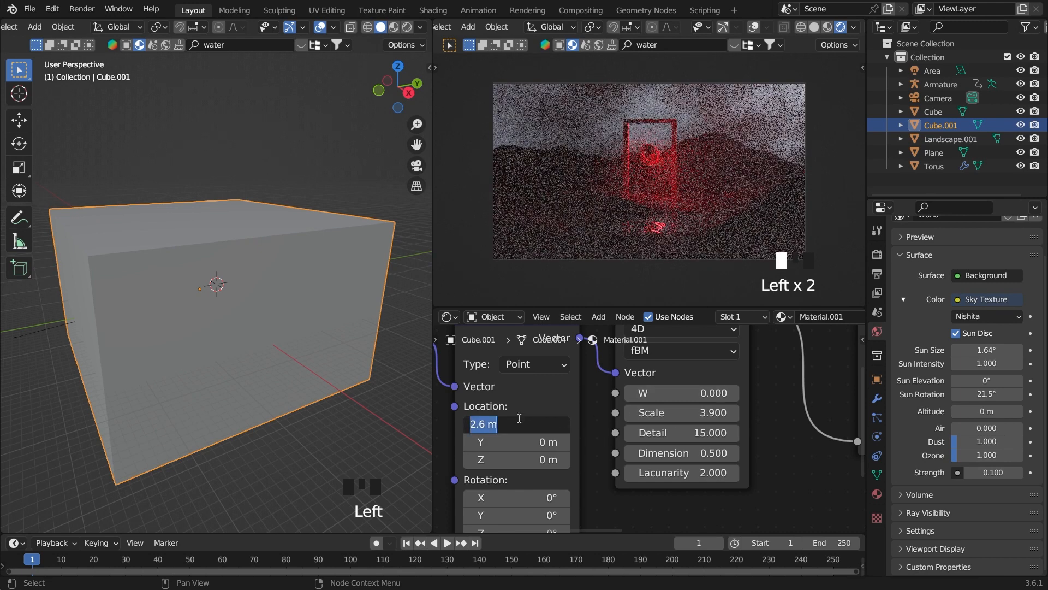
pyautogui.write('.00002')
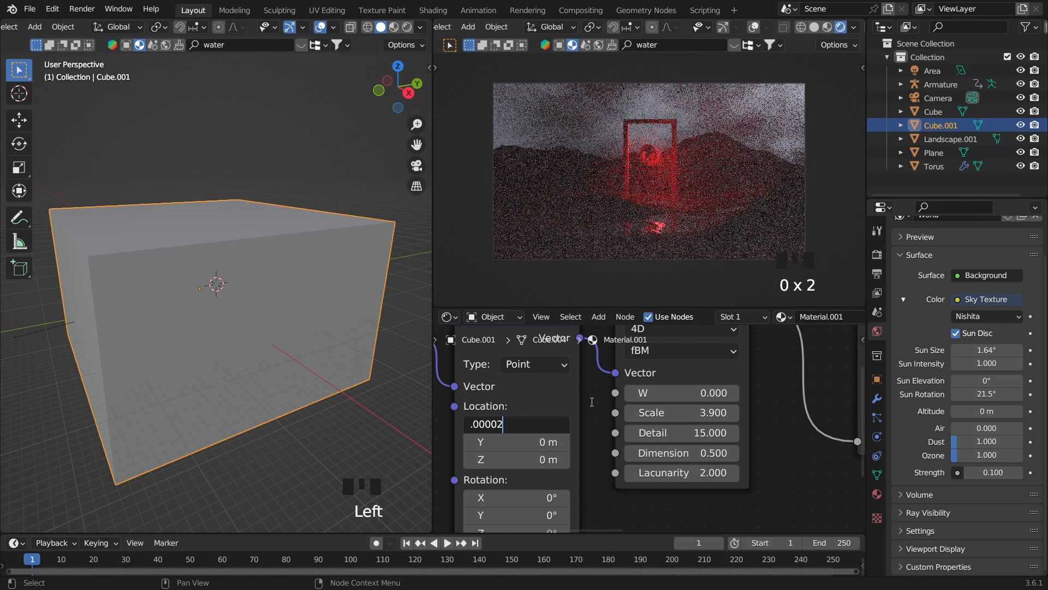
pyautogui.press('Return')
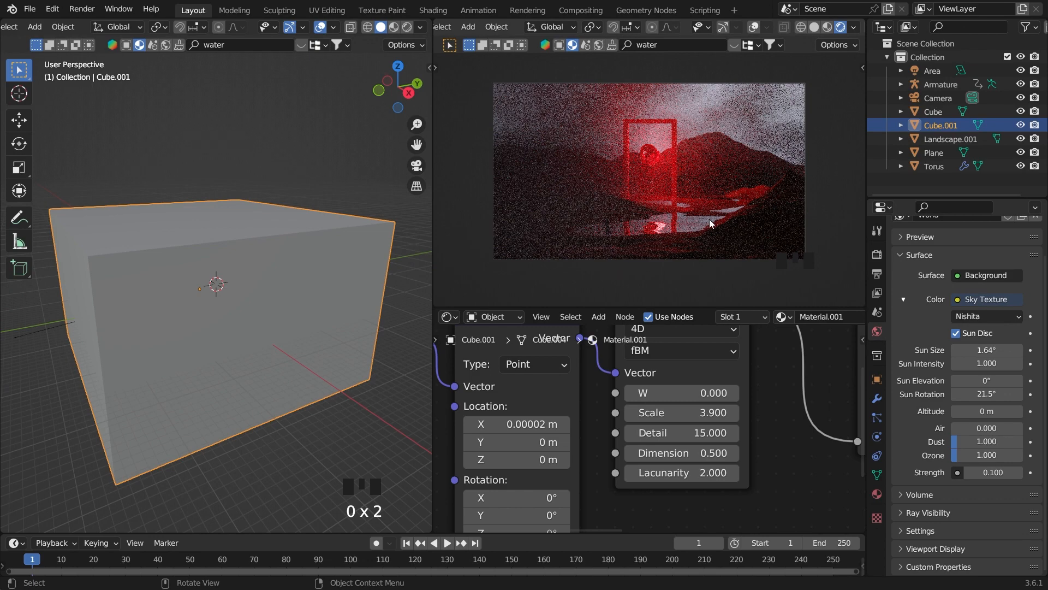
pyautogui.scroll(5, 715, 141)
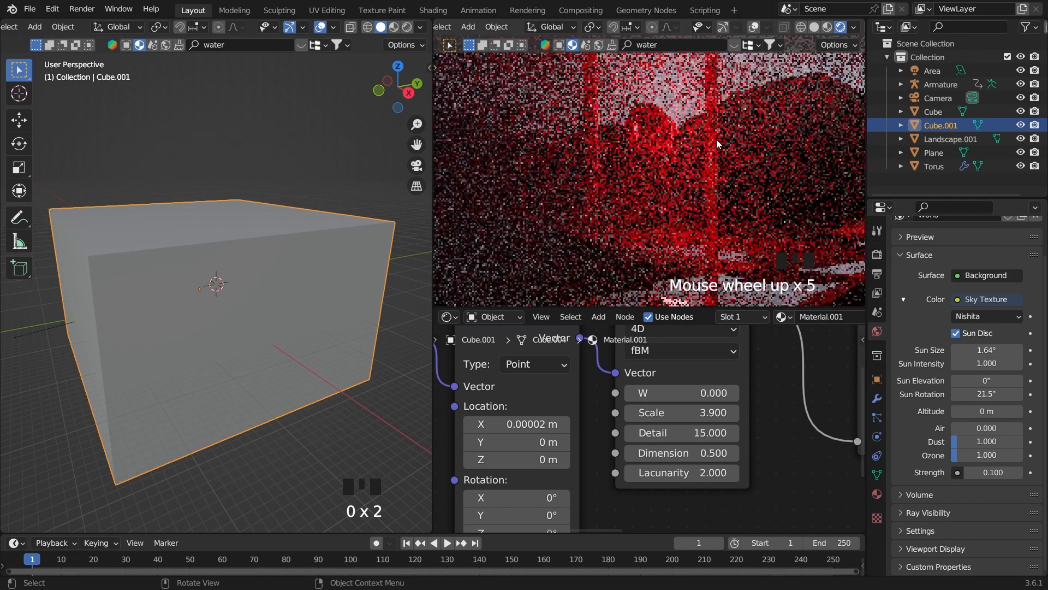
pyautogui.scroll(-2, 716, 140)
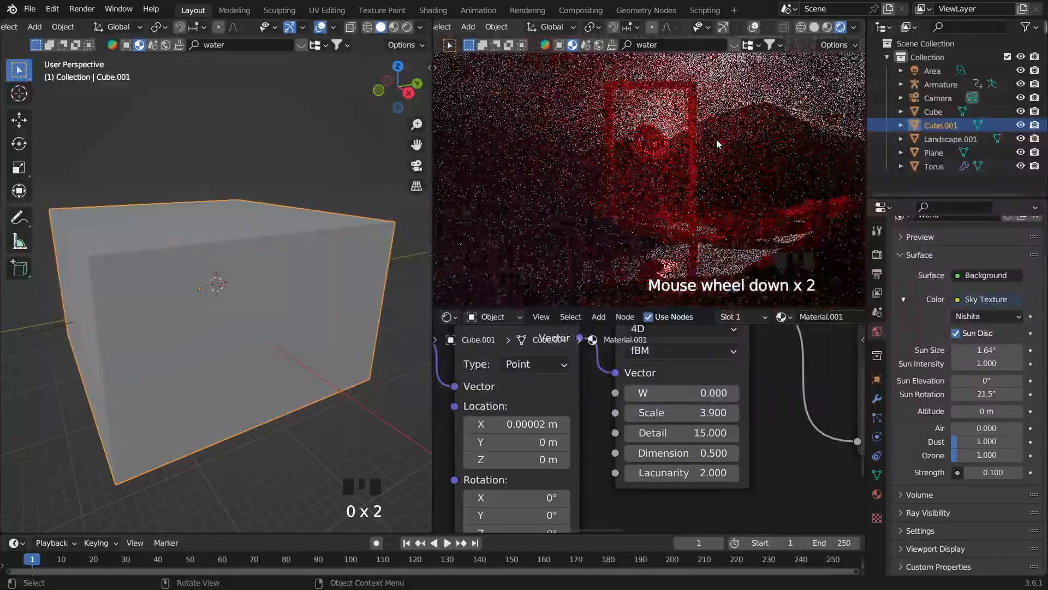
# - Scale the fog cube up uniformly by about 1.72
pyautogui.click(729, 82)
pyautogui.scroll(-3, 366, 250)
pyautogui.moveTo(366, 250); pyautogui.dragTo(345, 229, button='middle')
pyautogui.press('s')
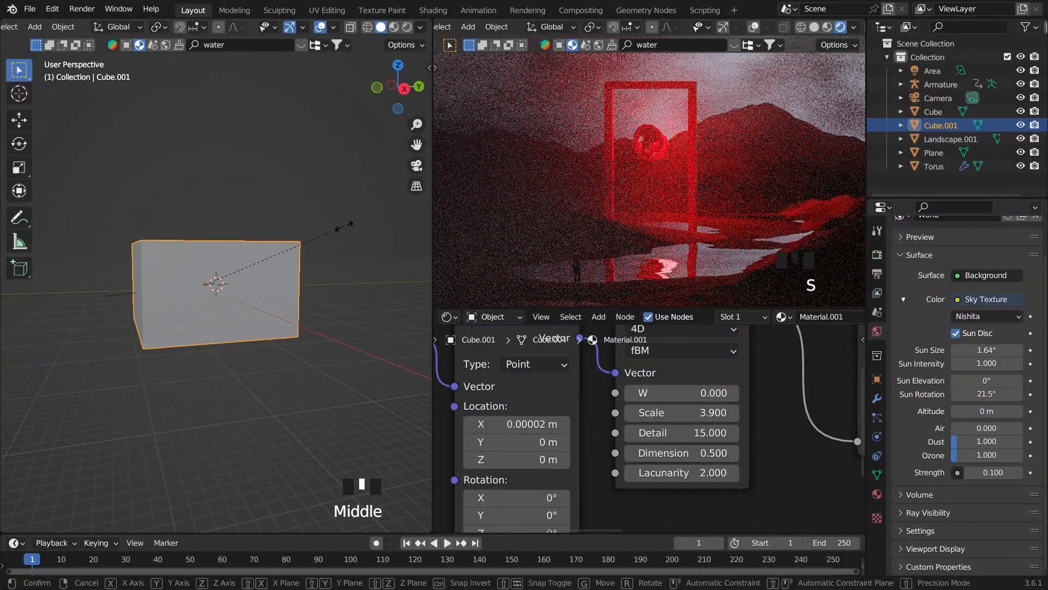
pyautogui.click(29, 229)
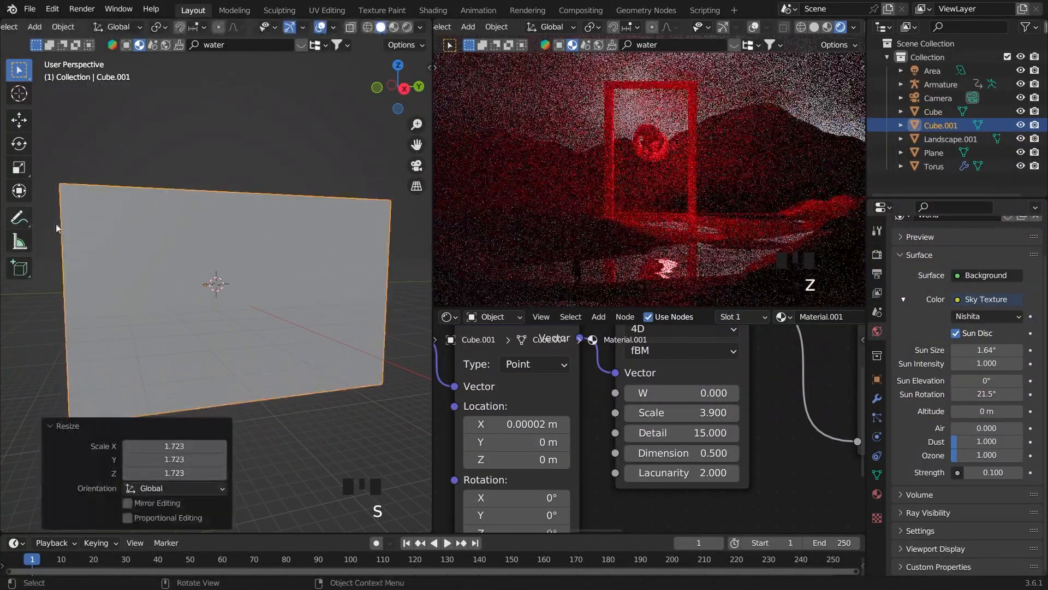
# - Stretch the fog cube along the global Z axis by a factor of about 2.44
pyautogui.press('s')
pyautogui.press('z')
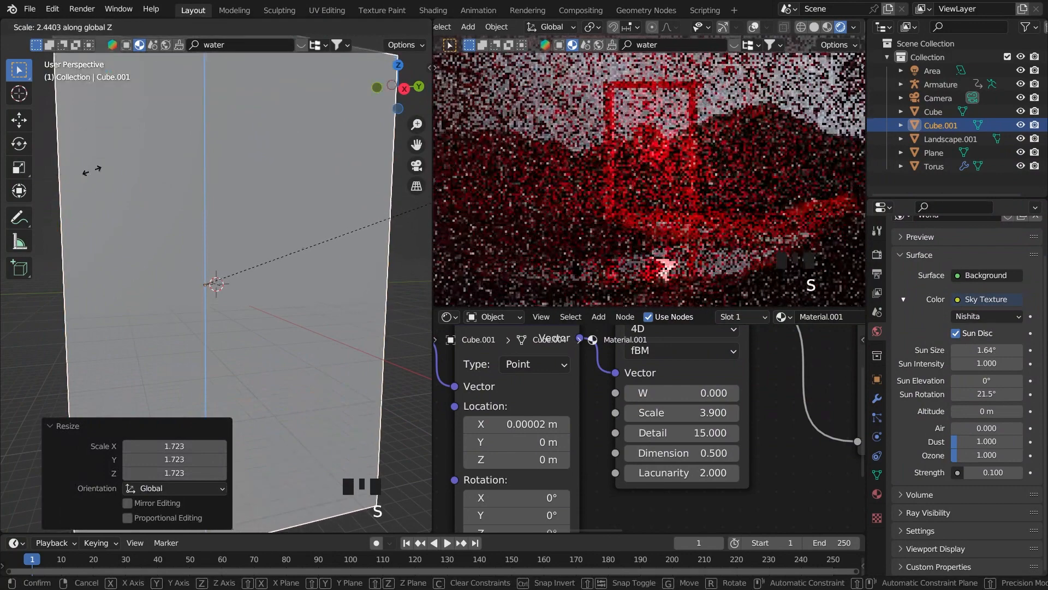
pyautogui.click(87, 171)
pyautogui.scroll(-3, 539, 189)
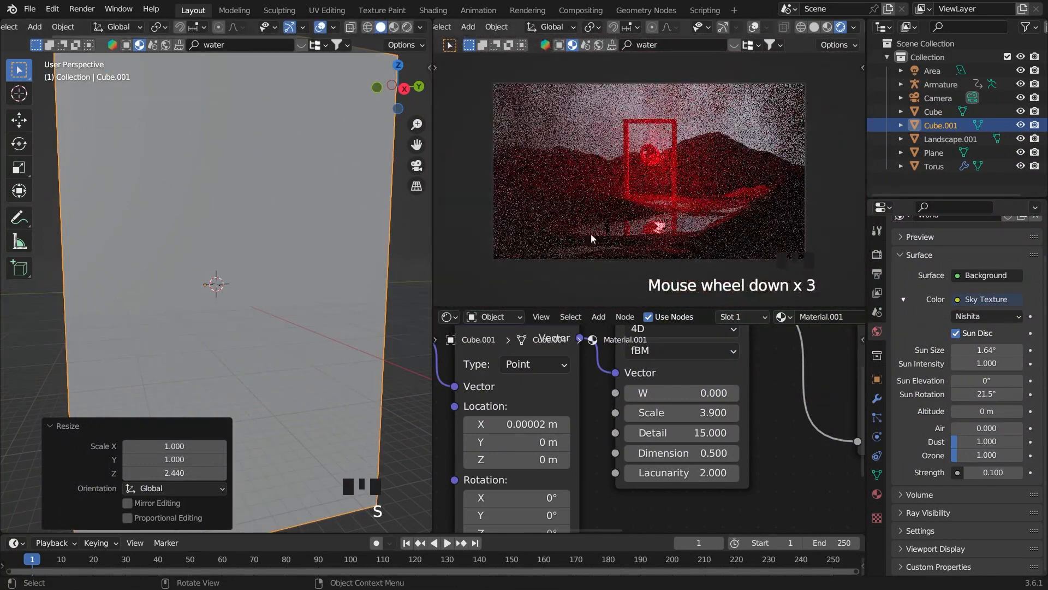
# - Try moving the fog Color Ramp's black stop to 0.175 and lightening its color to value 0.036
pyautogui.click(787, 140)
pyautogui.moveTo(786, 391); pyautogui.dragTo(555, 415, button='middle')
pyautogui.scroll(5, 571, 398)
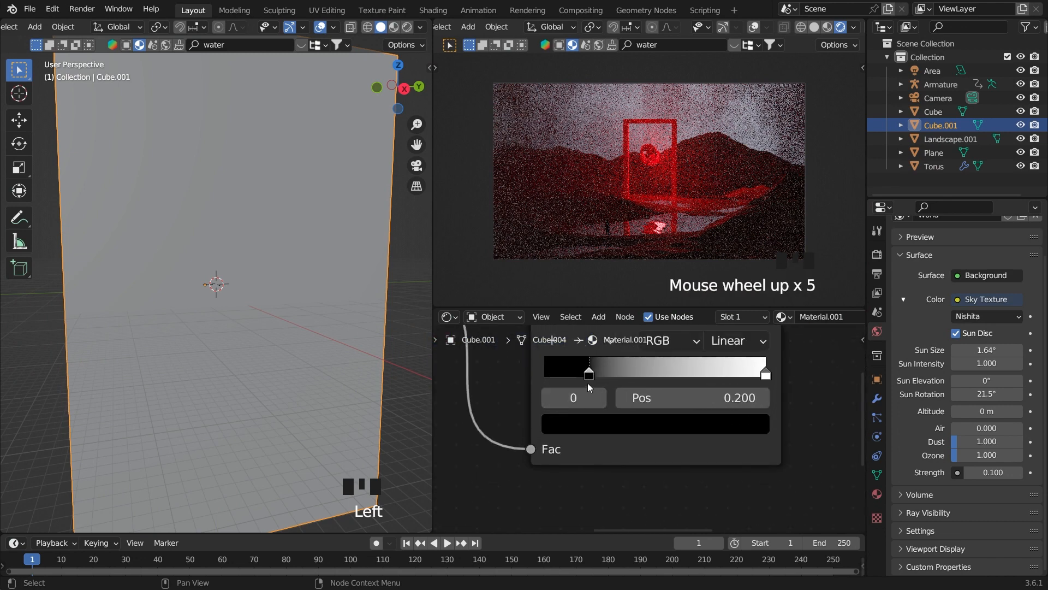
pyautogui.moveTo(588, 376)
pyautogui.mouseDown()
pyautogui.moveTo(659, 370)
pyautogui.moveTo(624, 362)
pyautogui.moveTo(579, 378)
pyautogui.mouseUp()
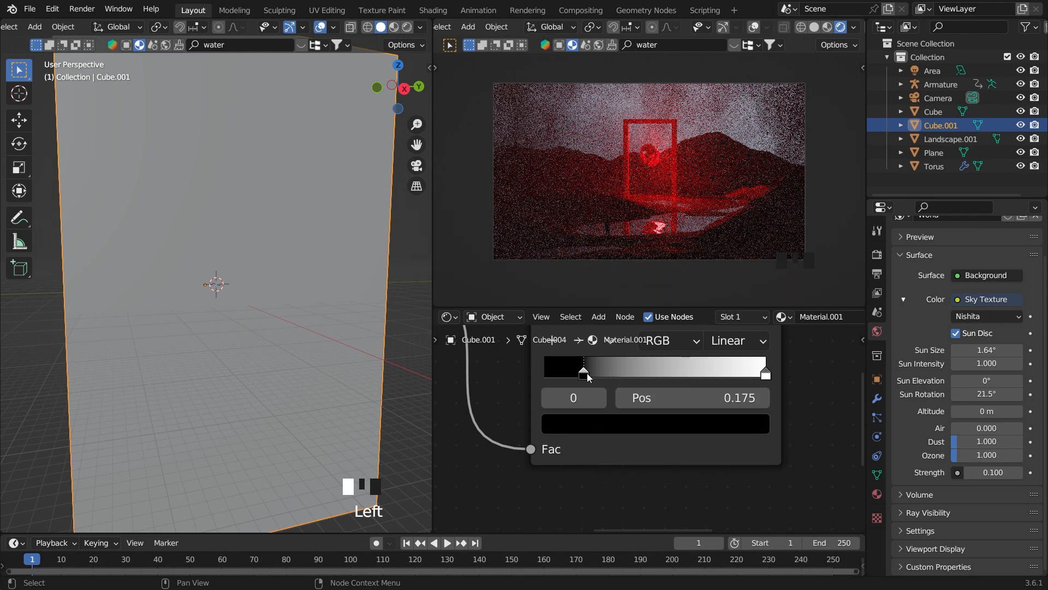
pyautogui.click(694, 425)
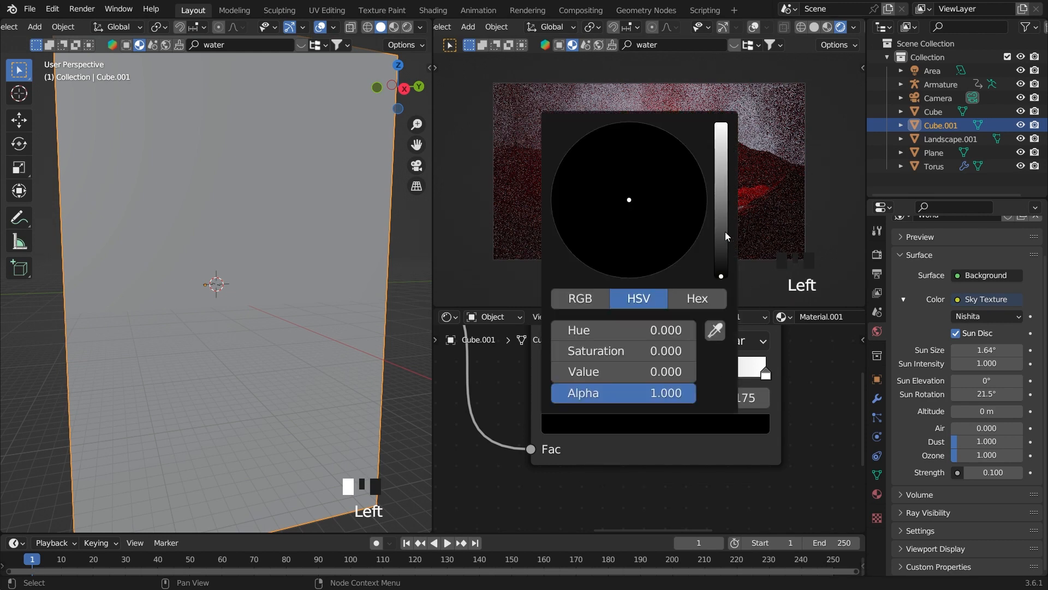
pyautogui.moveTo(721, 240); pyautogui.dragTo(721, 245)
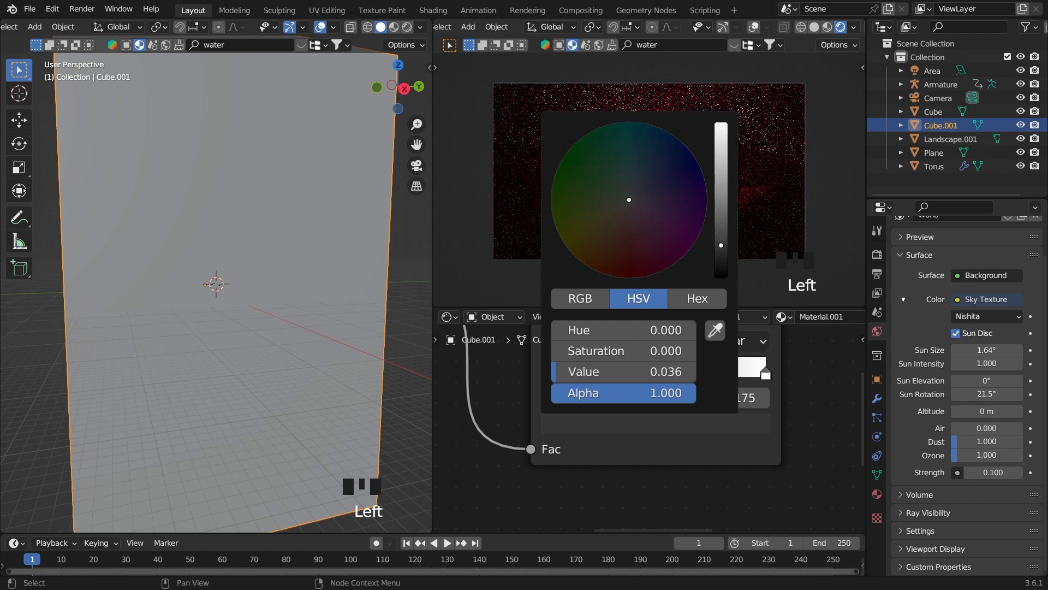
pyautogui.click(794, 350)
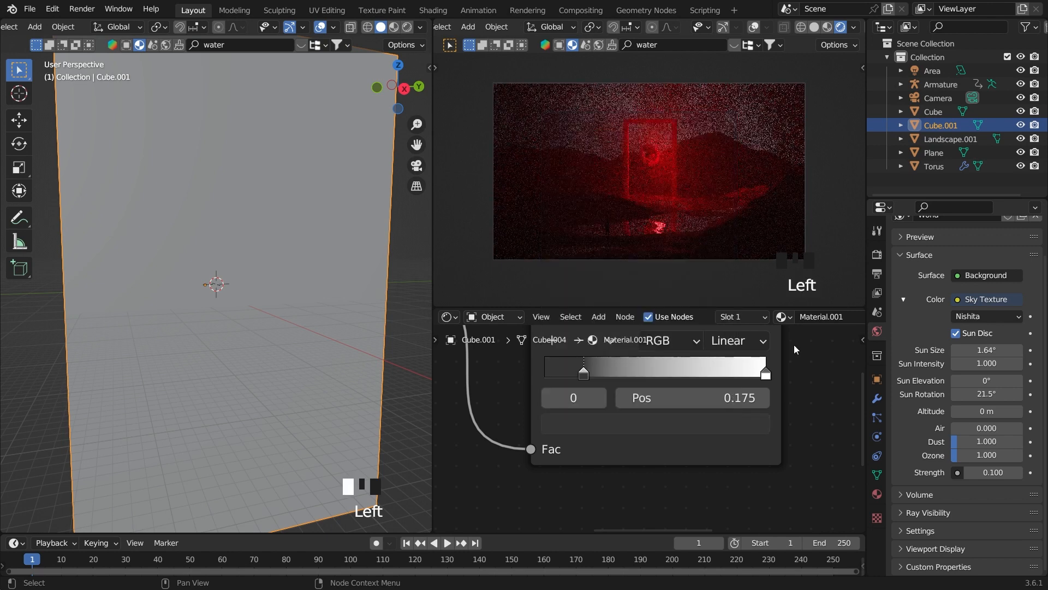
# - Set the fog Color Ramp's dark stop to color value 0.004 and position 0.236
pyautogui.click(647, 417)
pyautogui.moveTo(721, 246); pyautogui.dragTo(721, 277)
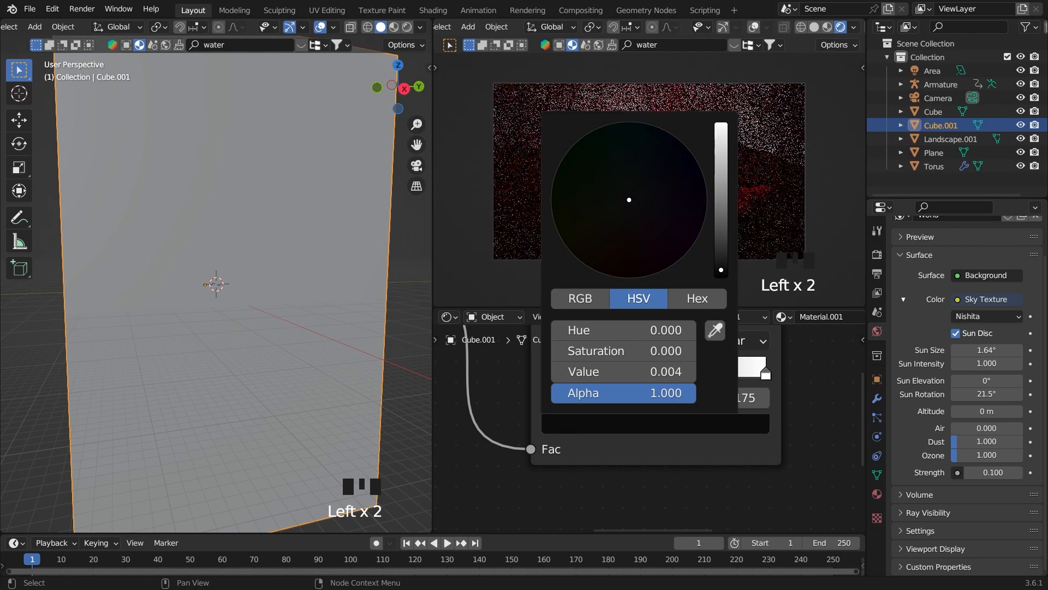
pyautogui.click(642, 398)
pyautogui.moveTo(588, 371); pyautogui.dragTo(602, 370)
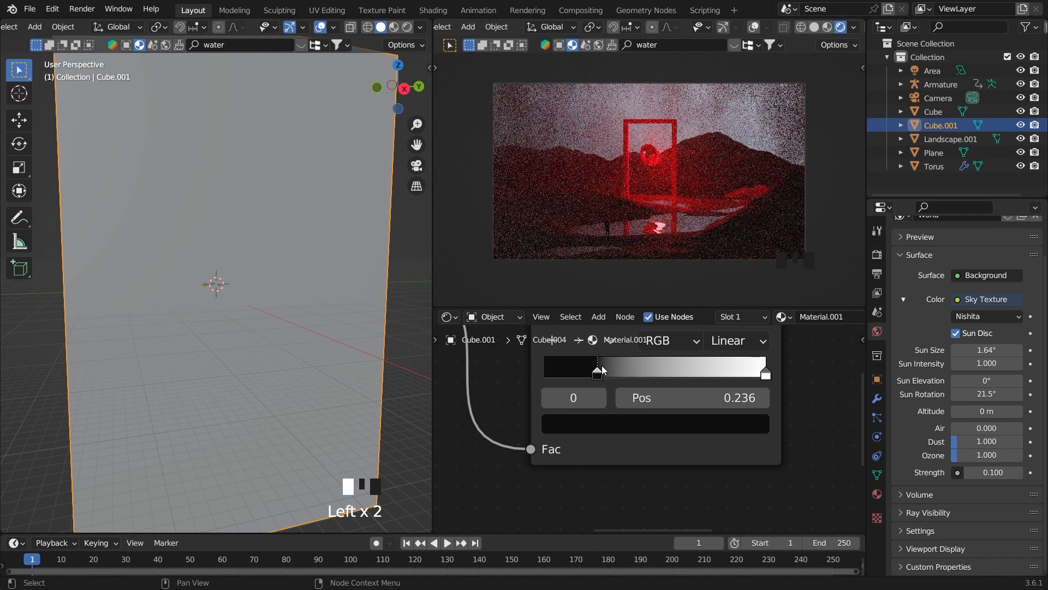
pyautogui.click(827, 390)
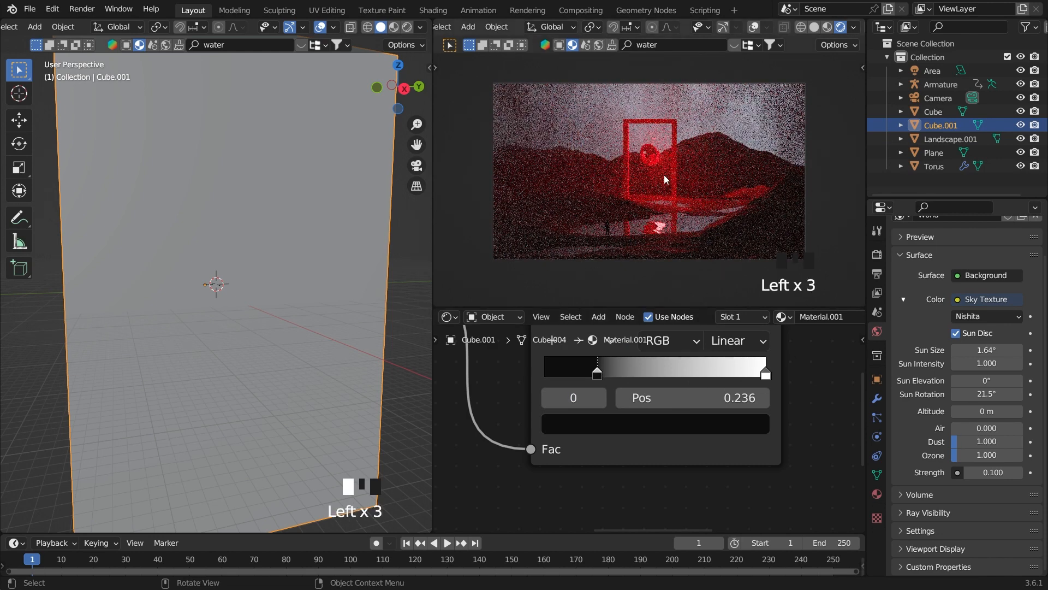
# - Search the material library for "brick" and apply the white brick material to the door frame
pyautogui.moveTo(300, 198); pyautogui.dragTo(270, 244, button='middle')
pyautogui.scroll(13, 268, 240)
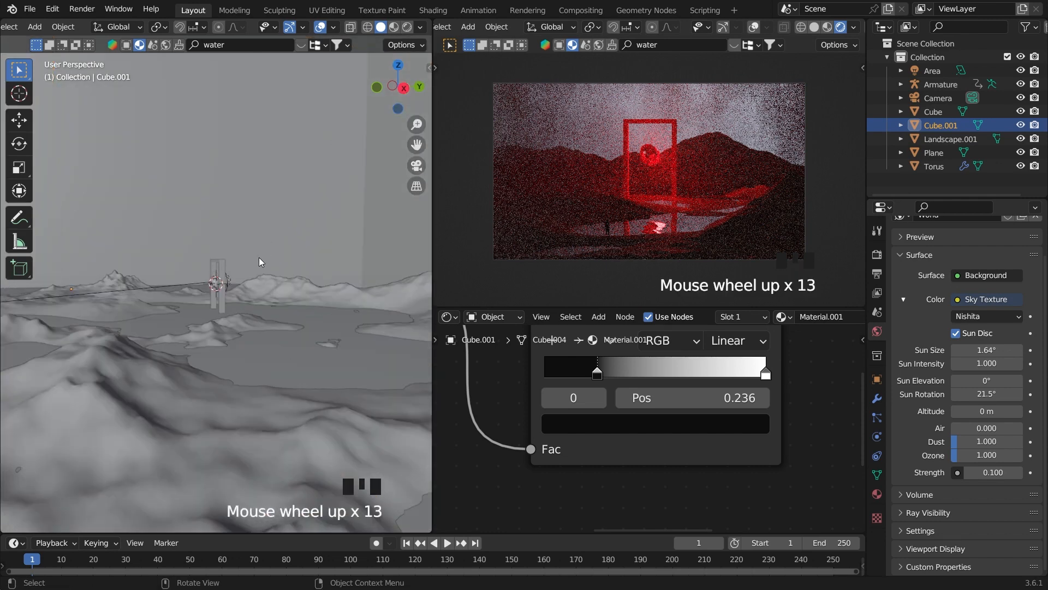
pyautogui.click(224, 261)
pyautogui.press('`')
pyautogui.moveTo(258, 270); pyautogui.dragTo(343, 290, button='middle')
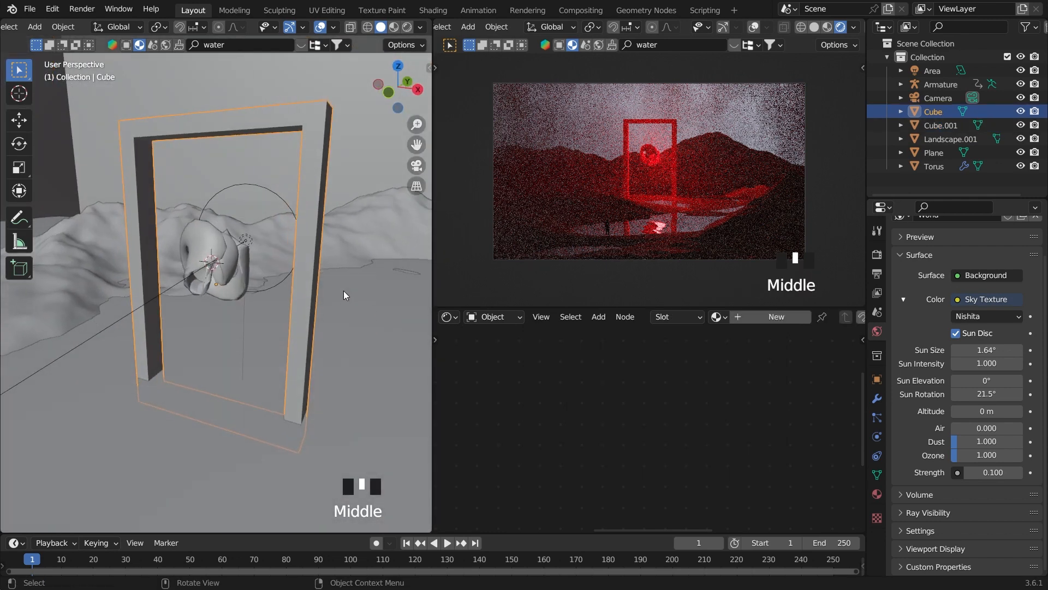
pyautogui.click(254, 43)
pyautogui.write('br')
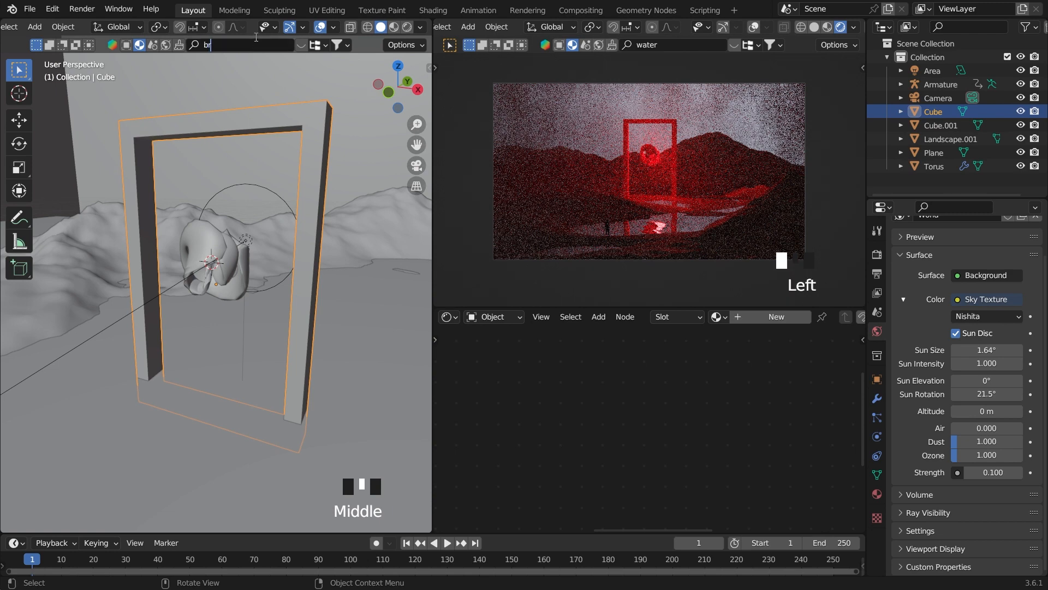
pyautogui.write('ick')
pyautogui.press('Return')
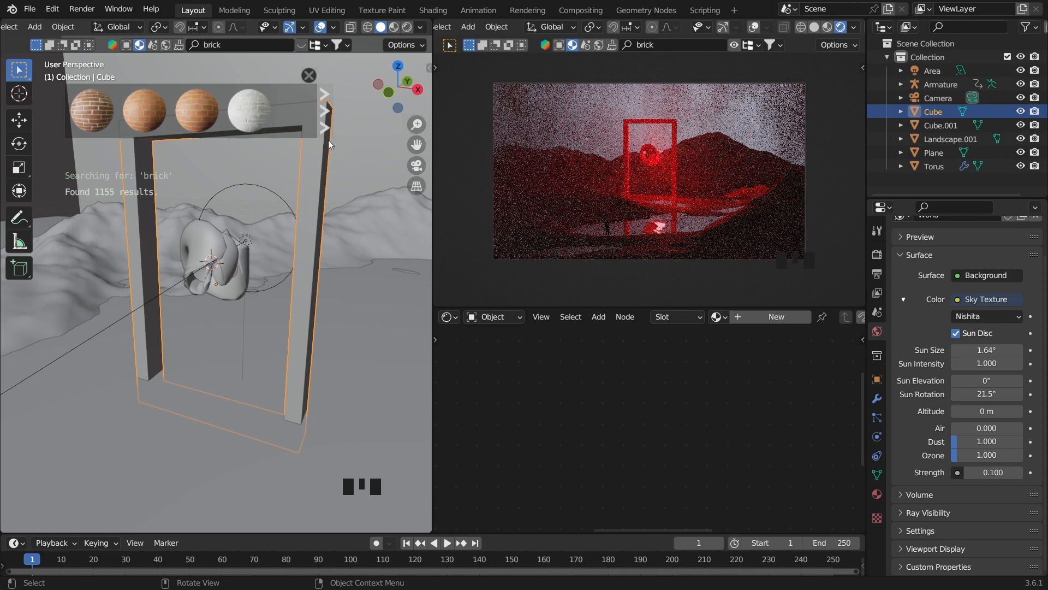
pyautogui.click(260, 123)
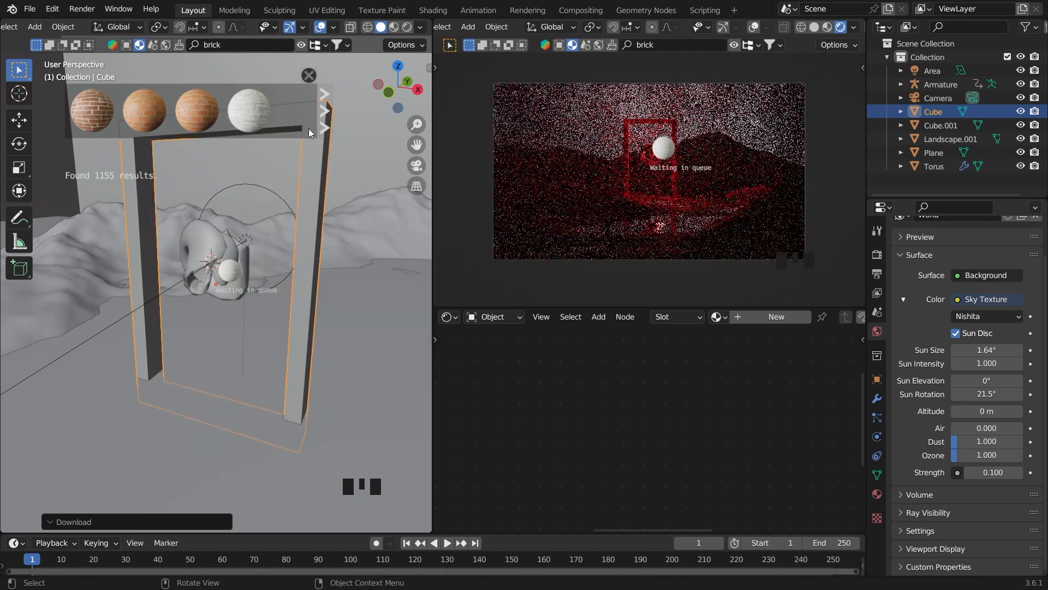
pyautogui.click(325, 128)
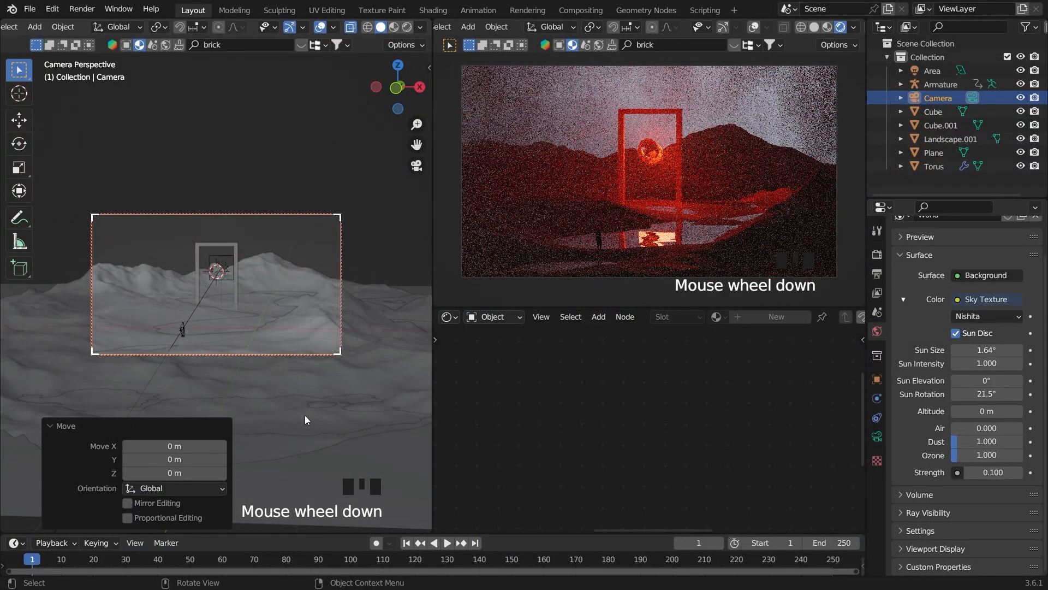
# - Pull the camera back from the door frame to widen the shot of the landscape
pyautogui.scroll(-2, 305, 415)
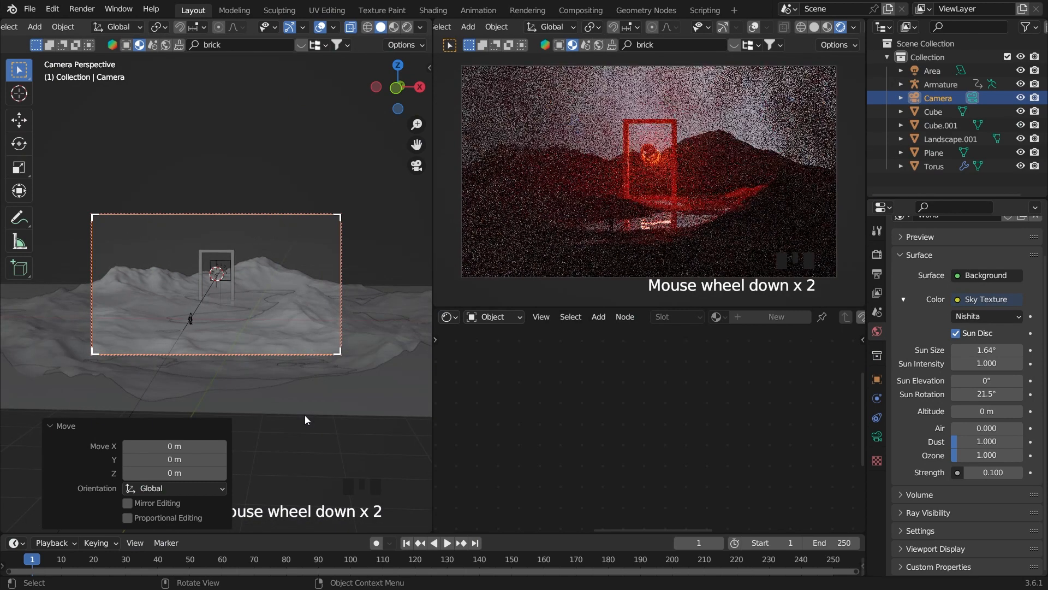